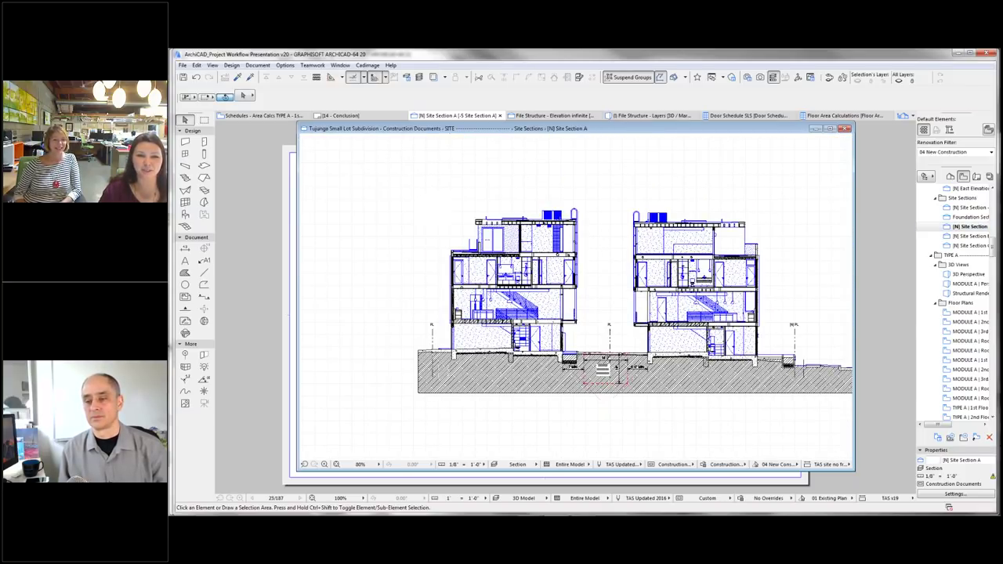
# - Select a second-floor railing in the right-hand building of Site Section A, and turn off Suspend Groups
pyautogui.scroll(1, 714, 320)
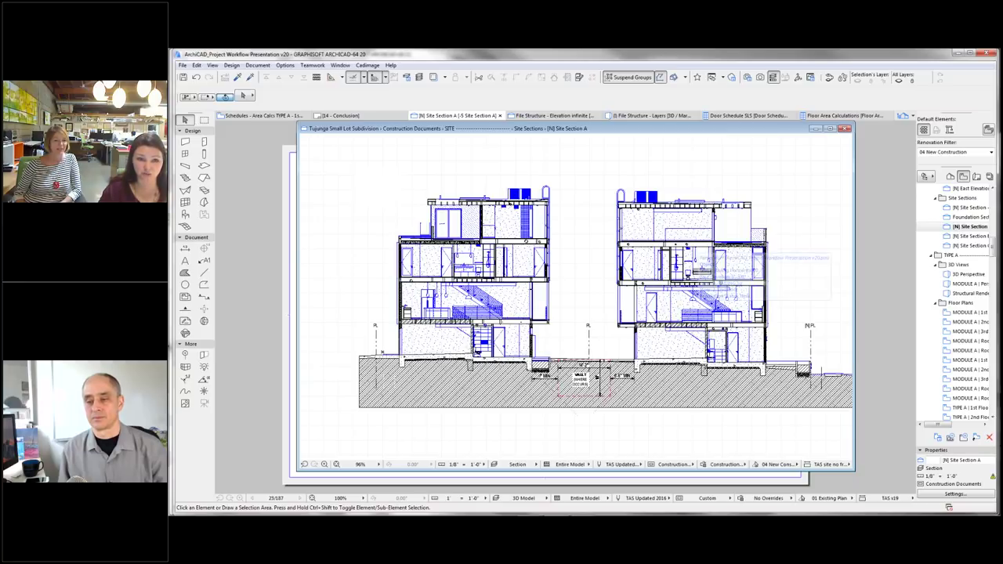
pyautogui.click(689, 315)
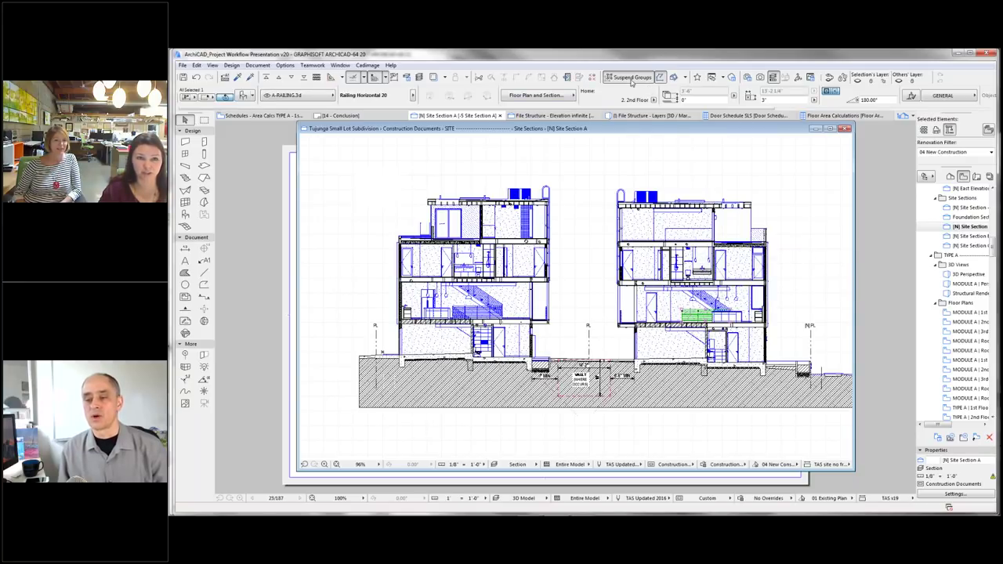
pyautogui.click(631, 78)
pyautogui.click(812, 282)
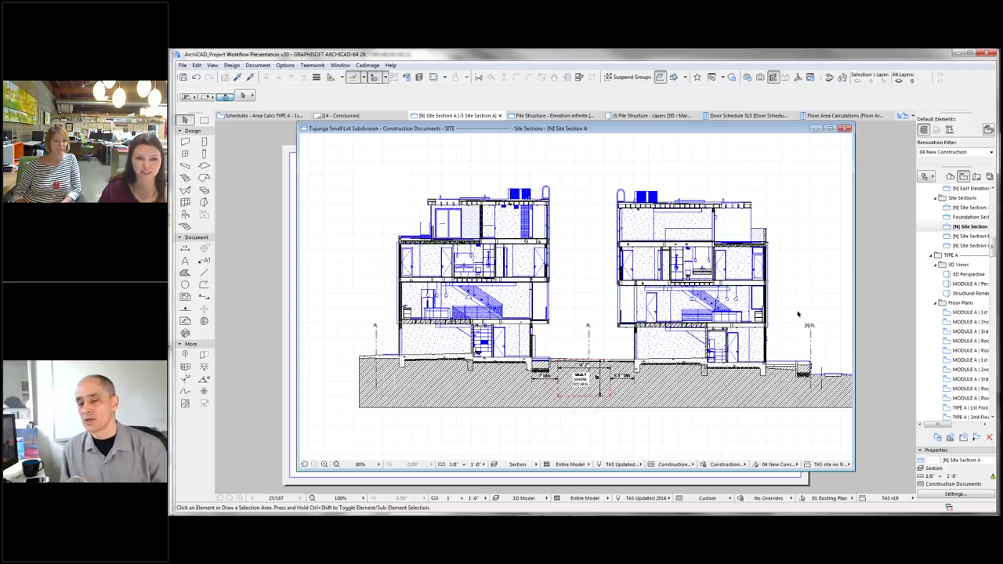
pyautogui.scroll(-1, 798, 313)
pyautogui.click(971, 350)
pyautogui.scroll(-5, 972, 351)
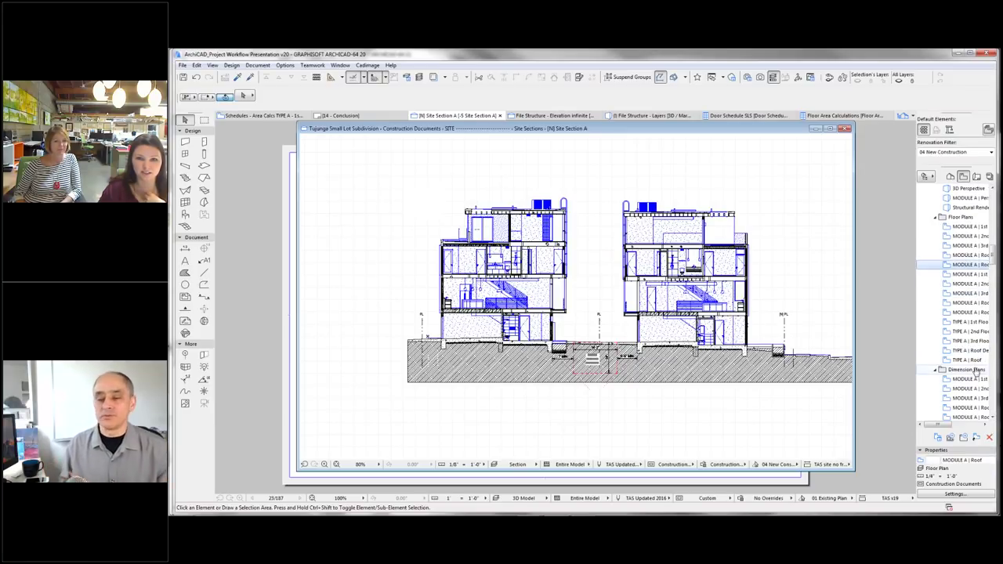
pyautogui.scroll(-3, 976, 370)
pyautogui.moveTo(805, 208)
pyautogui.mouseDown(button='middle')
pyautogui.moveTo(738, 188)
pyautogui.moveTo(685, 251)
pyautogui.mouseUp(button='middle')
pyautogui.scroll(-4, 701, 201)
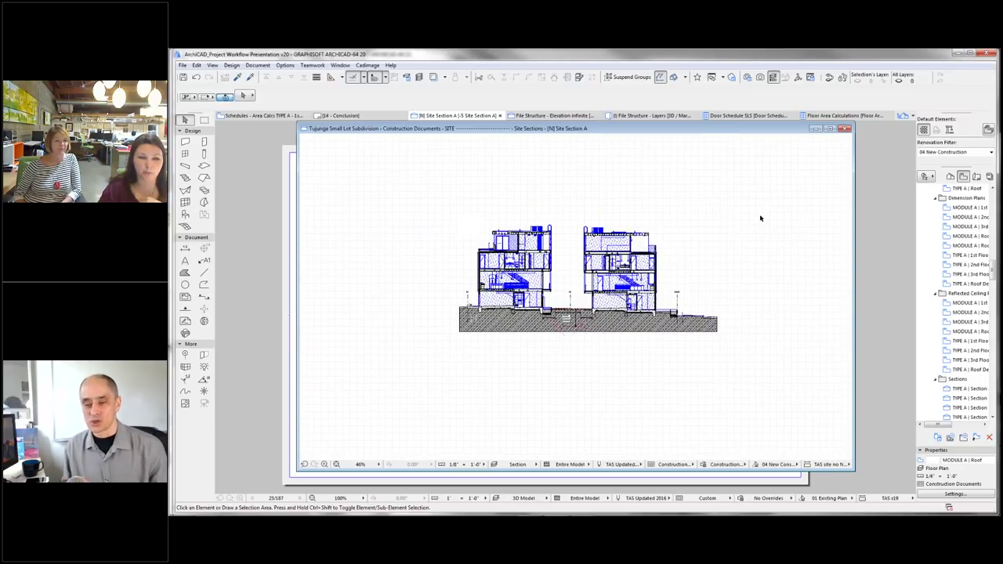
pyautogui.scroll(3, 685, 259)
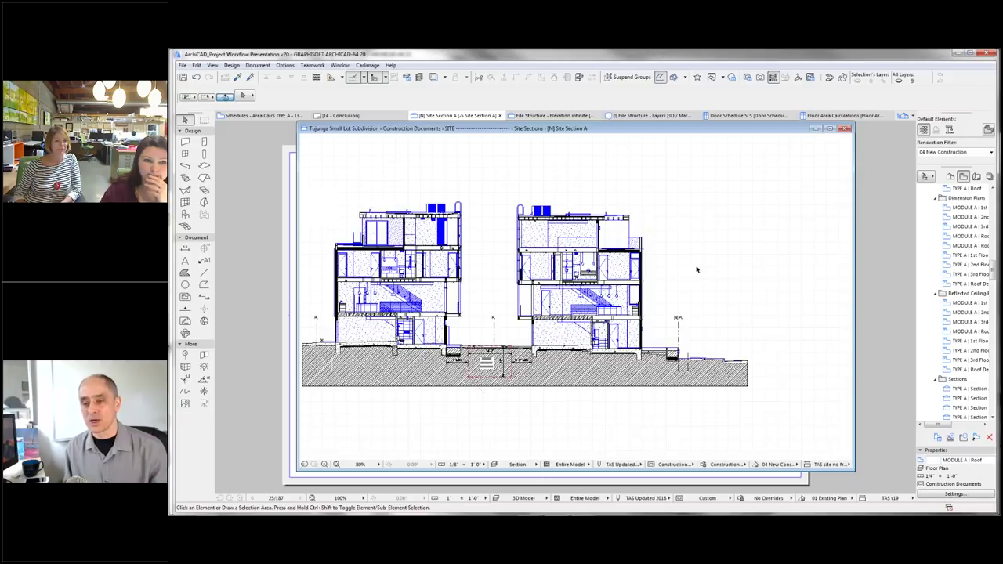
pyautogui.moveTo(695, 269); pyautogui.dragTo(731, 273, button='middle')
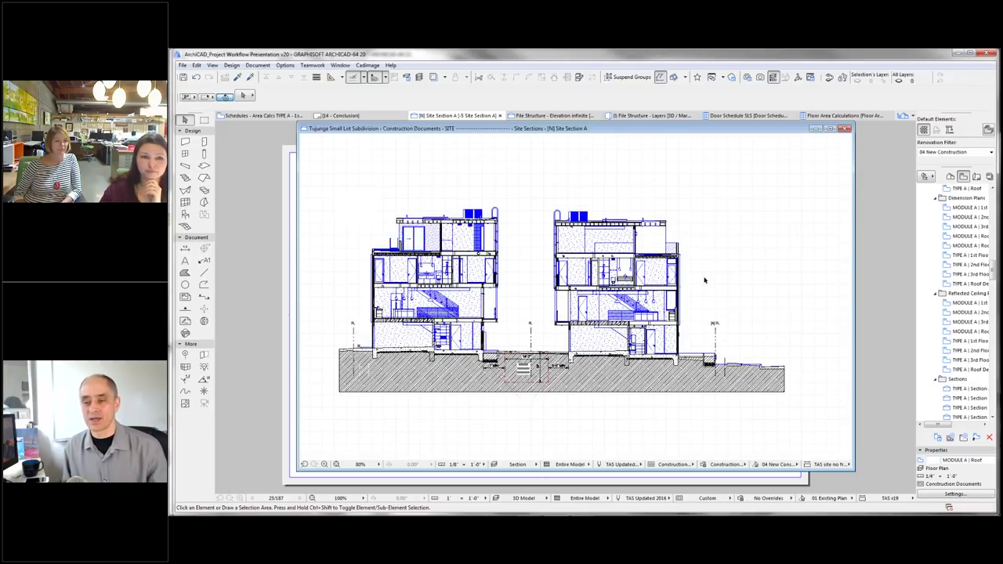
# - Select the grouped second-floor module of the right-hand building, extend the selection to its other floor modules, and clear it
pyautogui.click(674, 306)
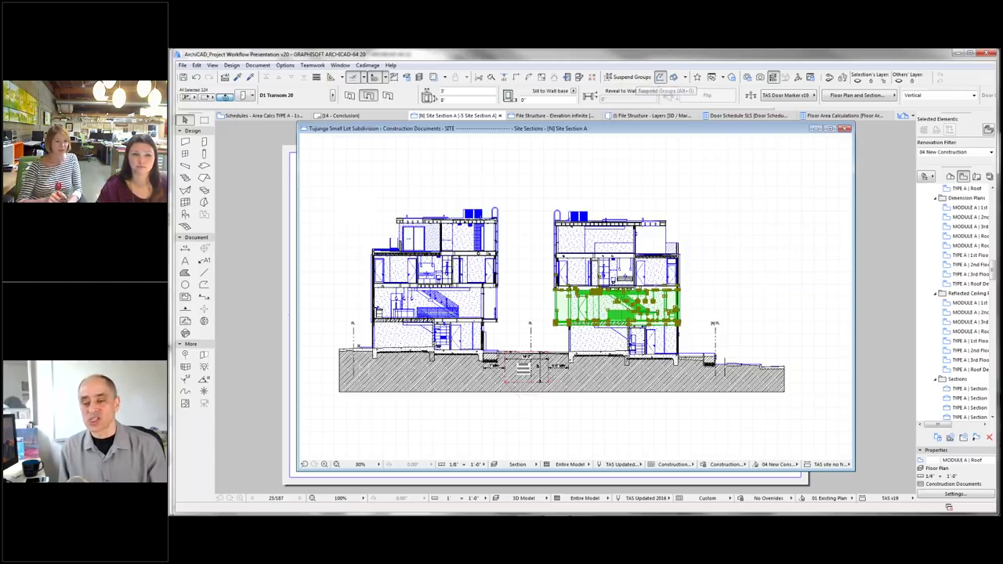
pyautogui.click(719, 218)
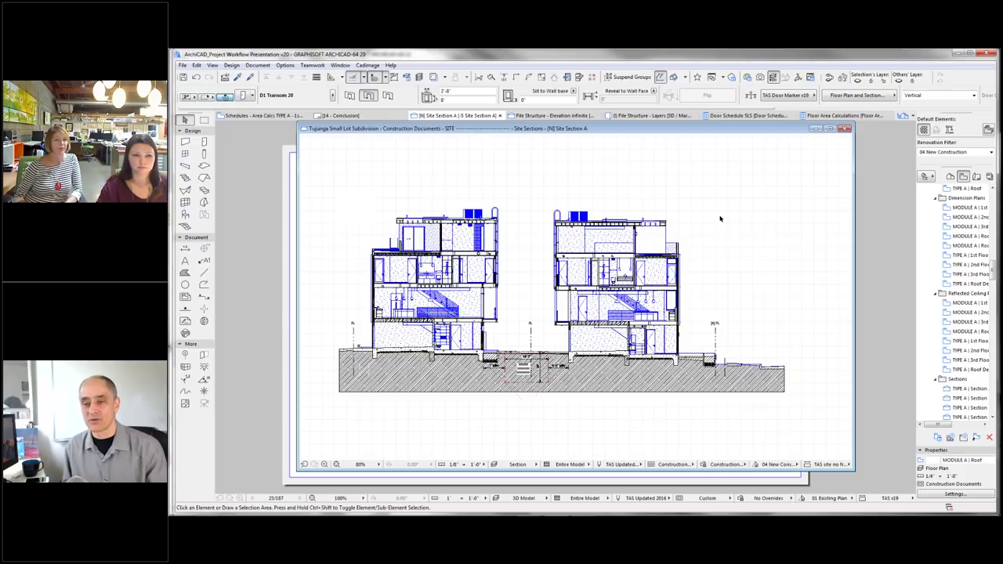
pyautogui.click(615, 306)
pyautogui.keyDown('shift'); pyautogui.click(615, 271); pyautogui.keyUp('shift')
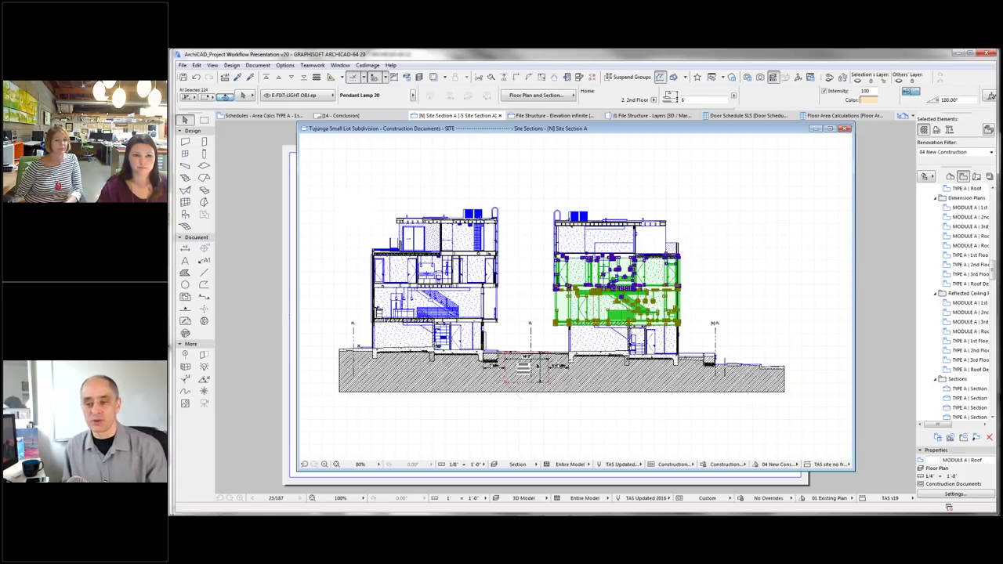
pyautogui.keyDown('shift'); pyautogui.click(611, 235); pyautogui.keyUp('shift')
pyautogui.keyDown('shift'); pyautogui.click(619, 338); pyautogui.keyUp('shift')
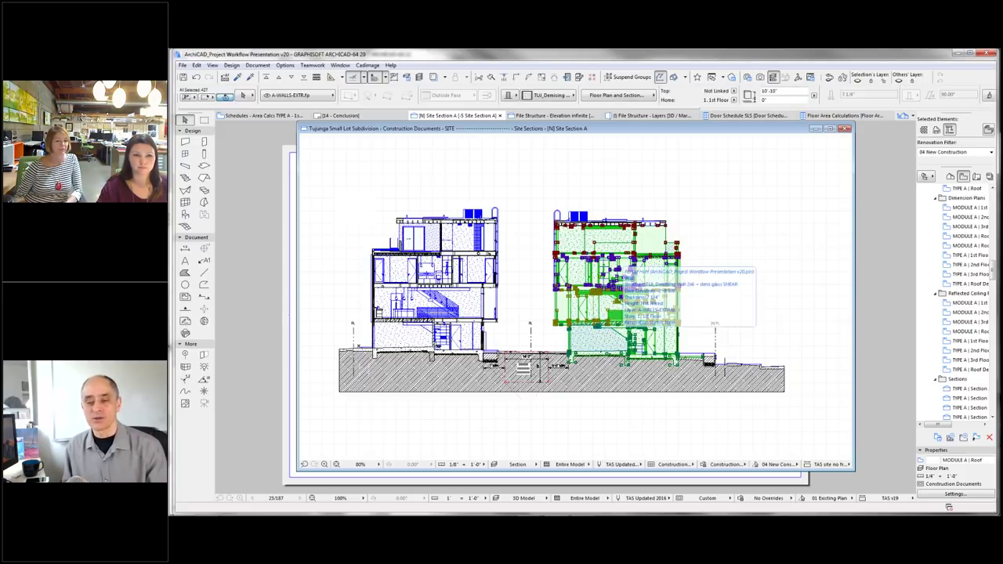
pyautogui.press('Escape')
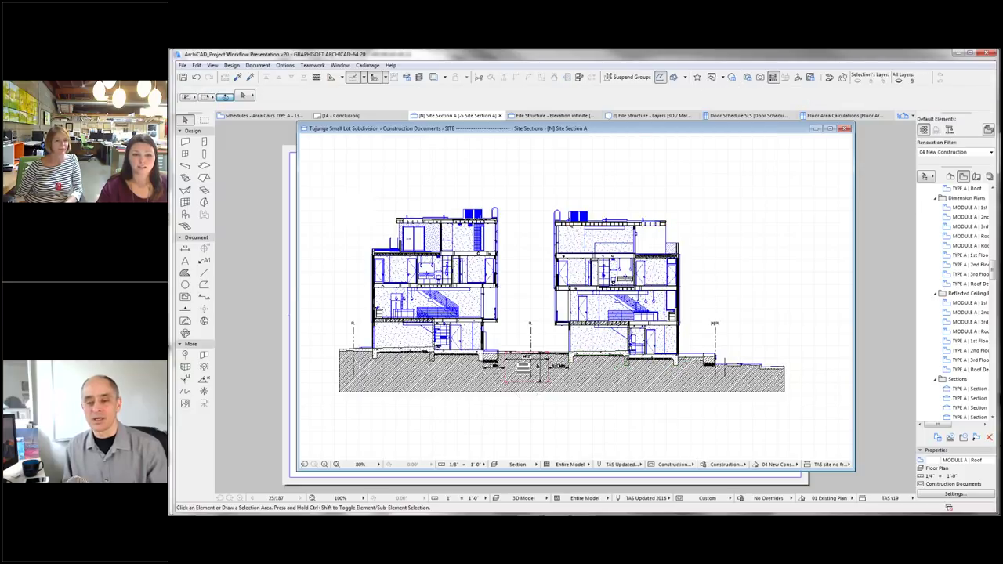
# - Examine the vault area between the two buildings in Site Section A and select its text label
pyautogui.scroll(3, 576, 271)
pyautogui.scroll(-2, 577, 271)
pyautogui.moveTo(576, 271); pyautogui.dragTo(602, 270, button='middle')
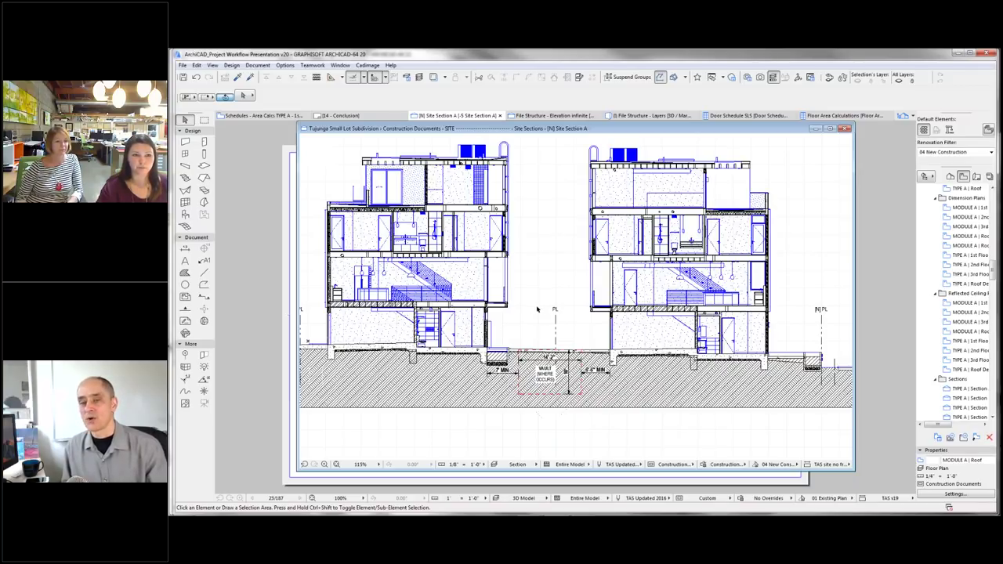
pyautogui.moveTo(540, 310); pyautogui.dragTo(546, 317, button='middle')
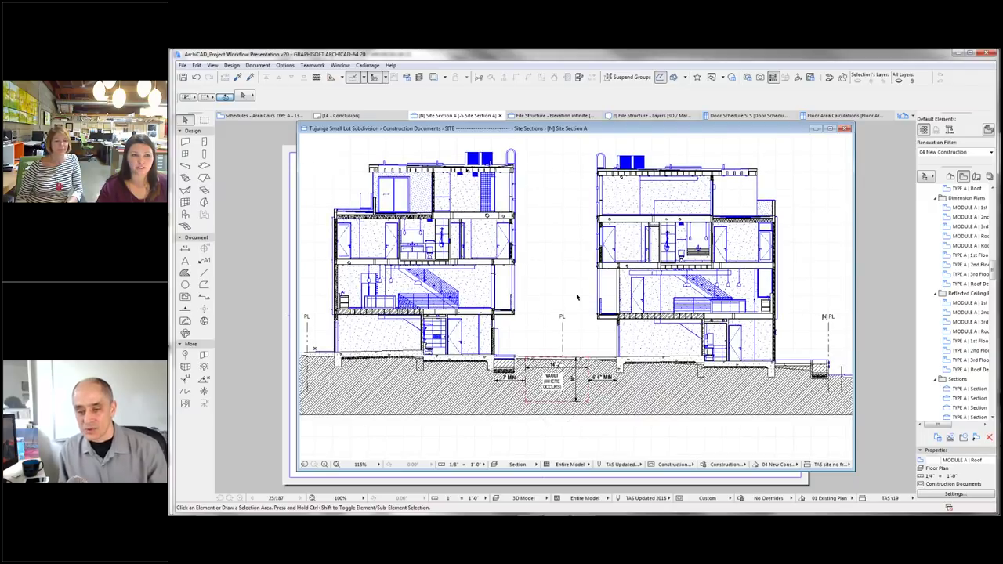
pyautogui.click(553, 382)
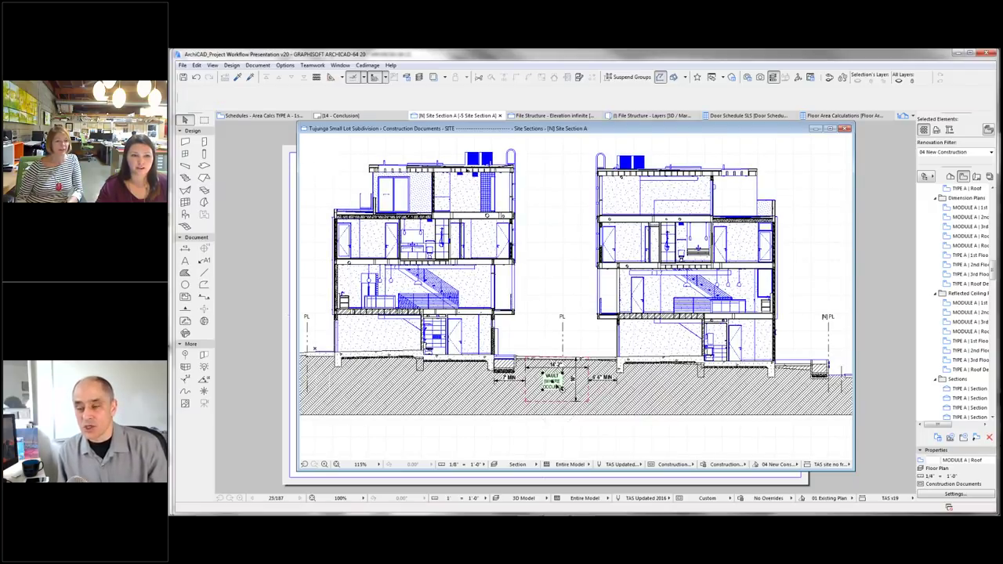
# - Widen the view list enough to read the section names and open the TYPE A | Section A view
pyautogui.click(959, 379)
pyautogui.scroll(-2, 984, 378)
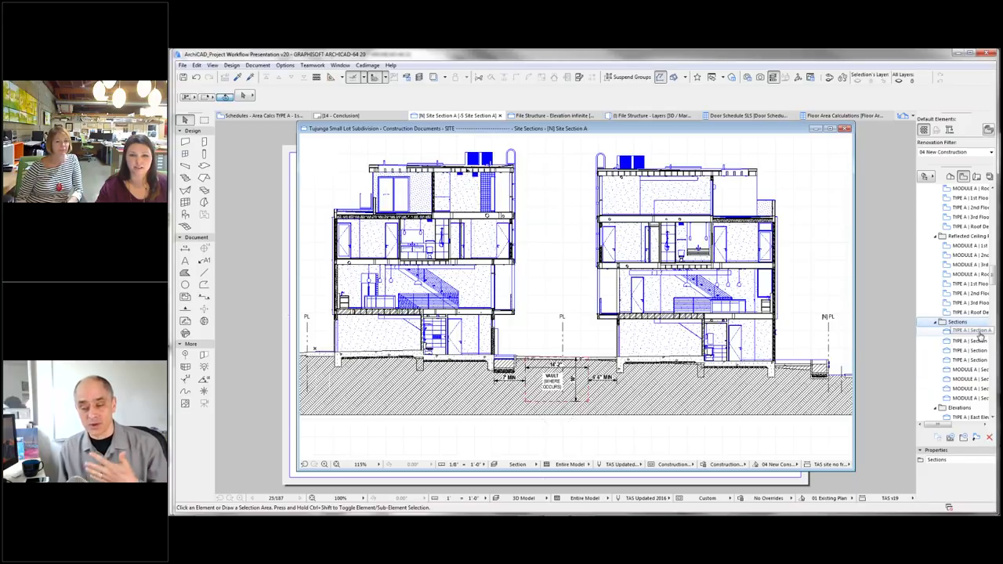
pyautogui.moveTo(904, 352); pyautogui.dragTo(903, 352)
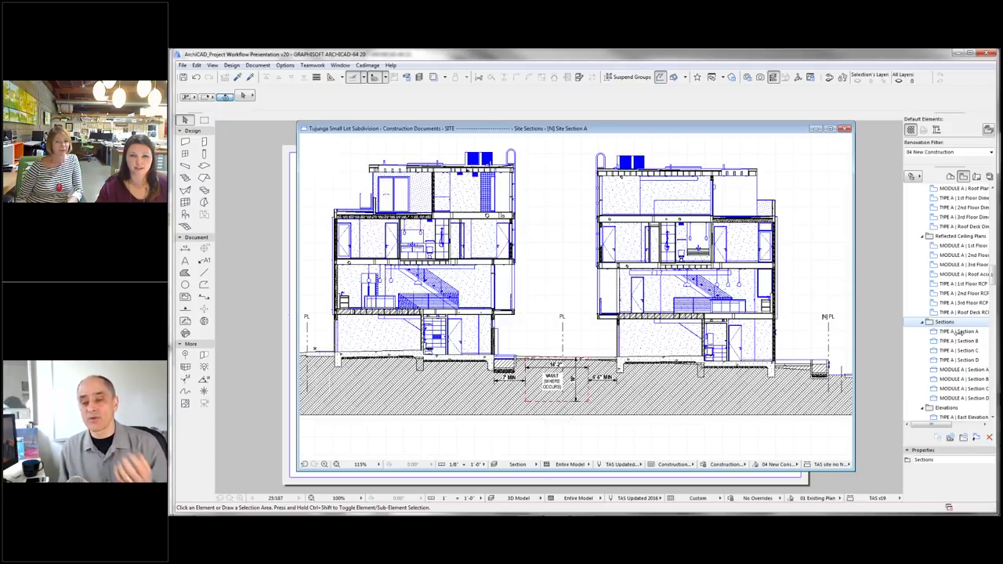
pyautogui.doubleClick(961, 332)
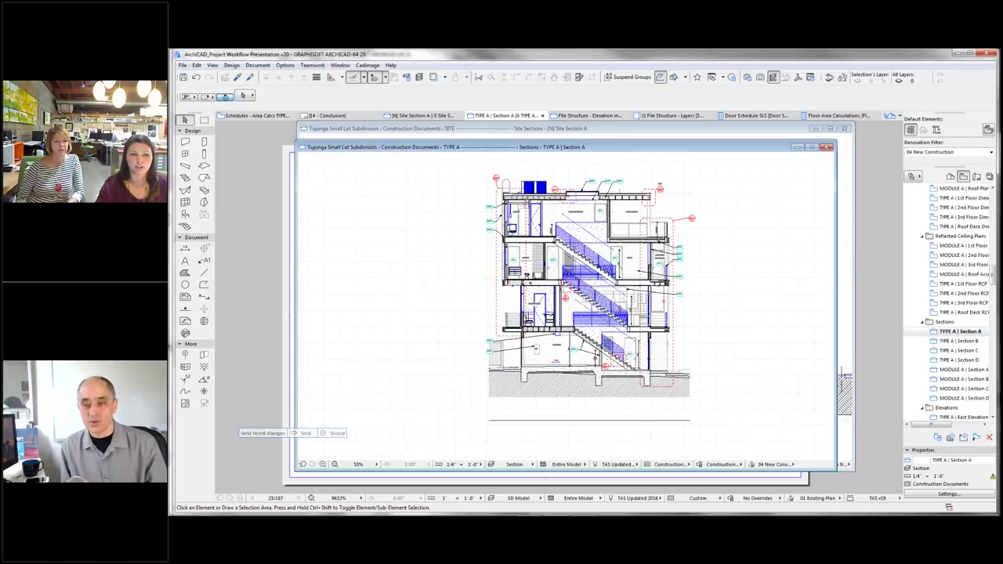
# - Inspect TYPE A | Section A by selecting its second-floor module, the D-34 detail marker and a short dashed line beside the building
pyautogui.hotkey('ctrl', 'a')
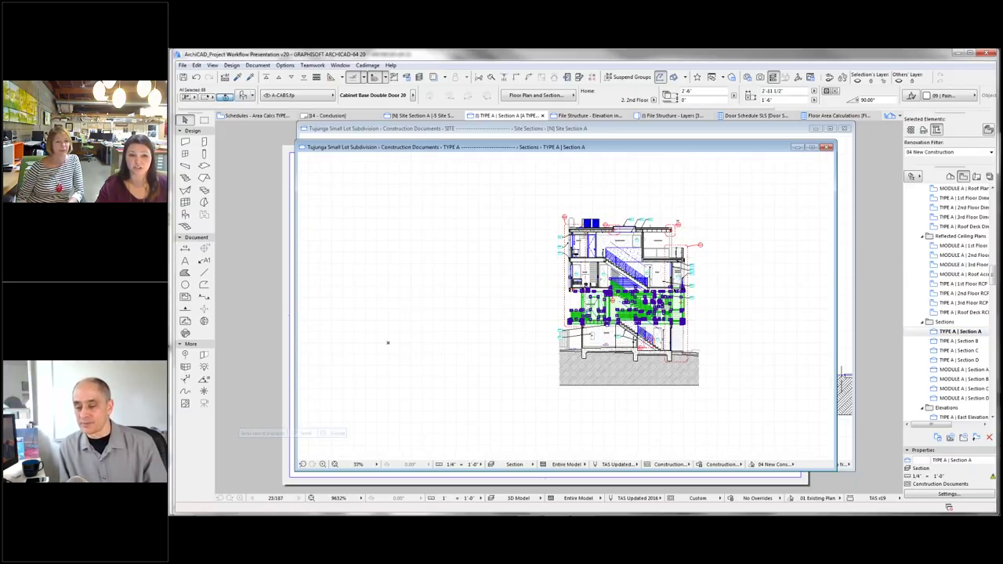
pyautogui.click(696, 272)
pyautogui.scroll(3, 696, 273)
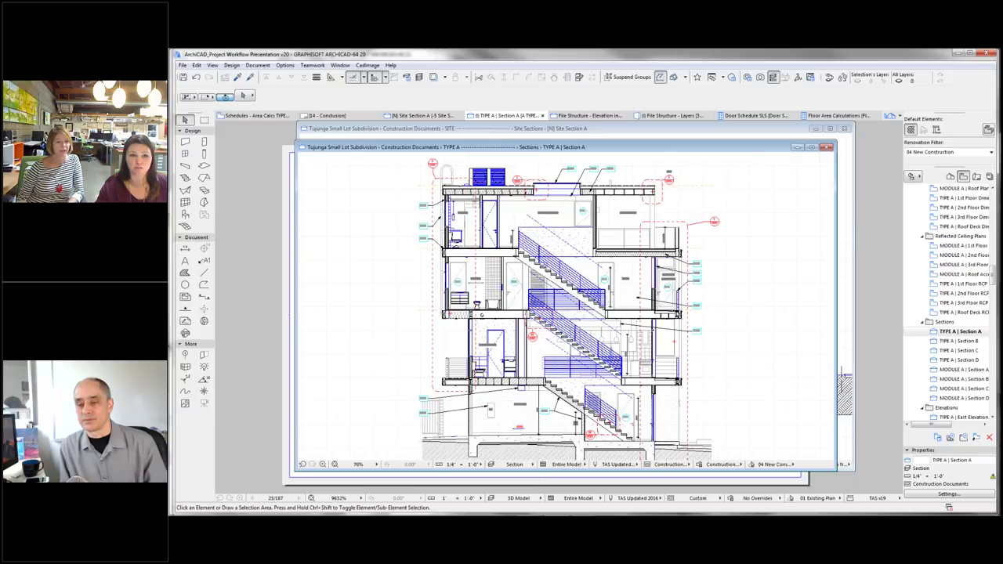
pyautogui.click(693, 229)
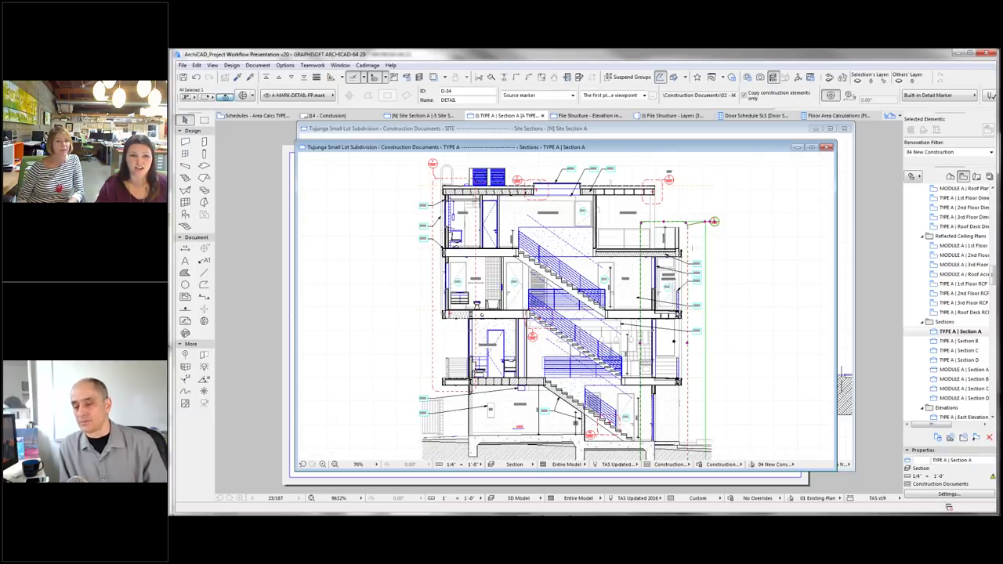
pyautogui.click(698, 248)
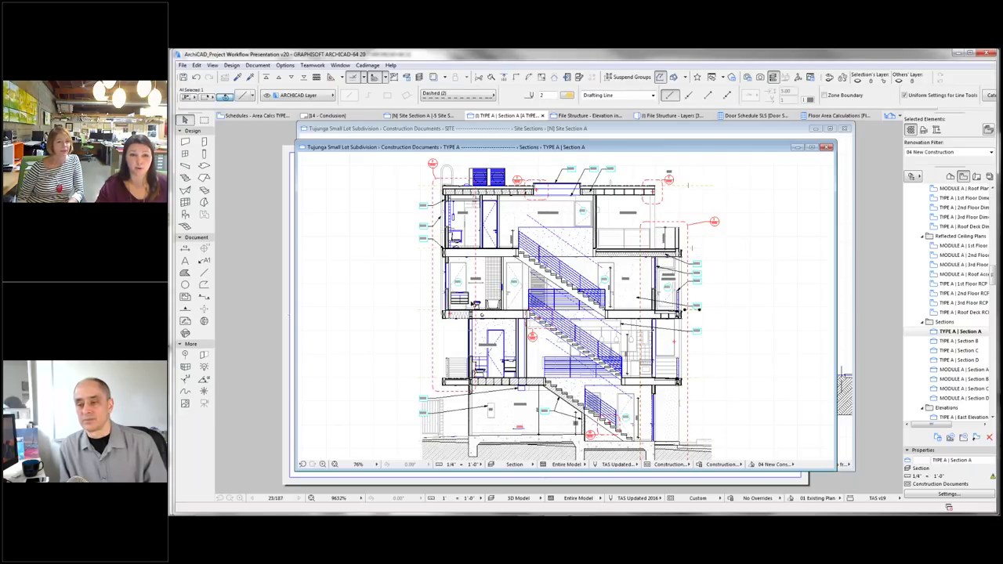
pyautogui.click(780, 339)
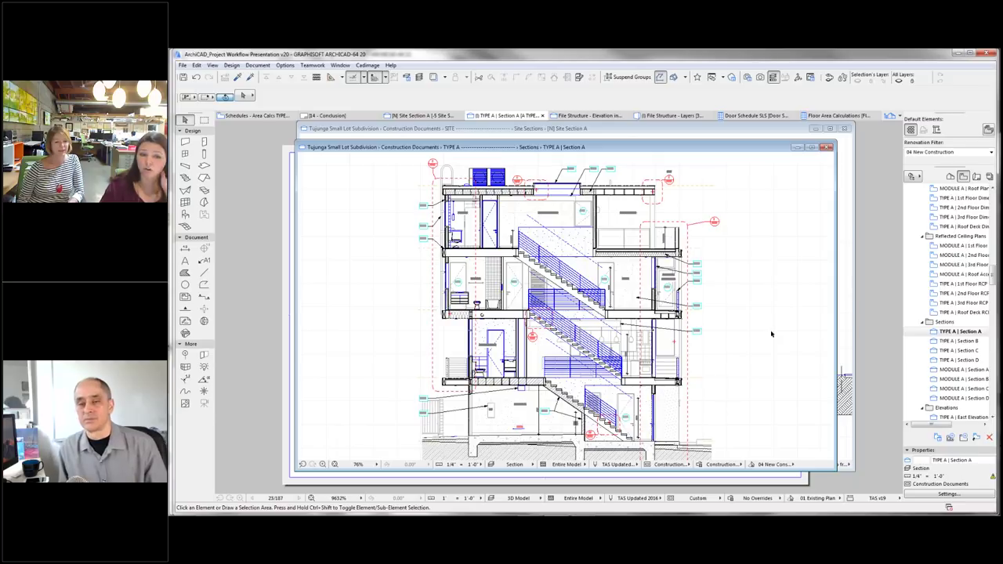
pyautogui.press('l')
pyautogui.press('Escape')
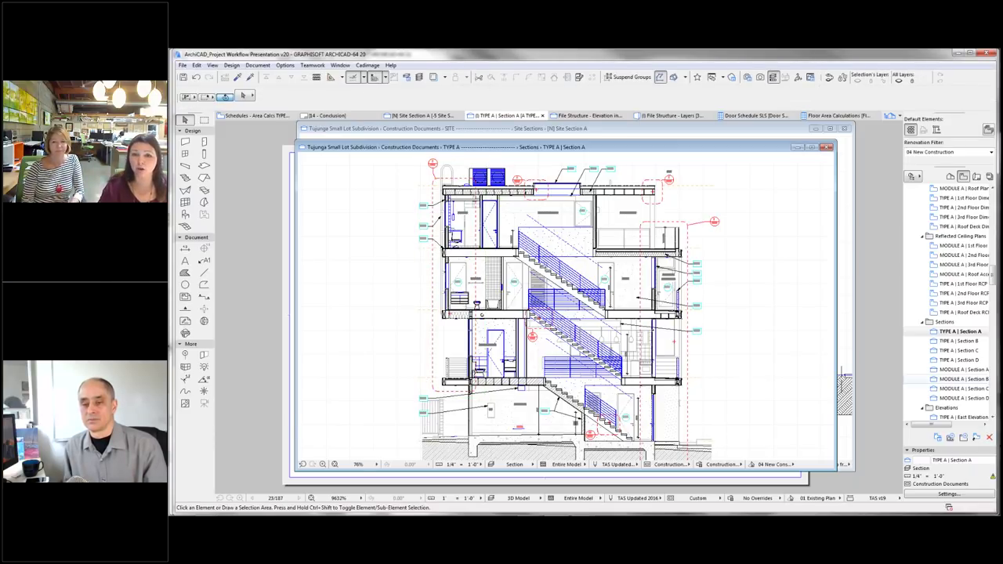
# - Open the MODULE A | Section A view and show the list of stories in the project map
pyautogui.doubleClick(981, 372)
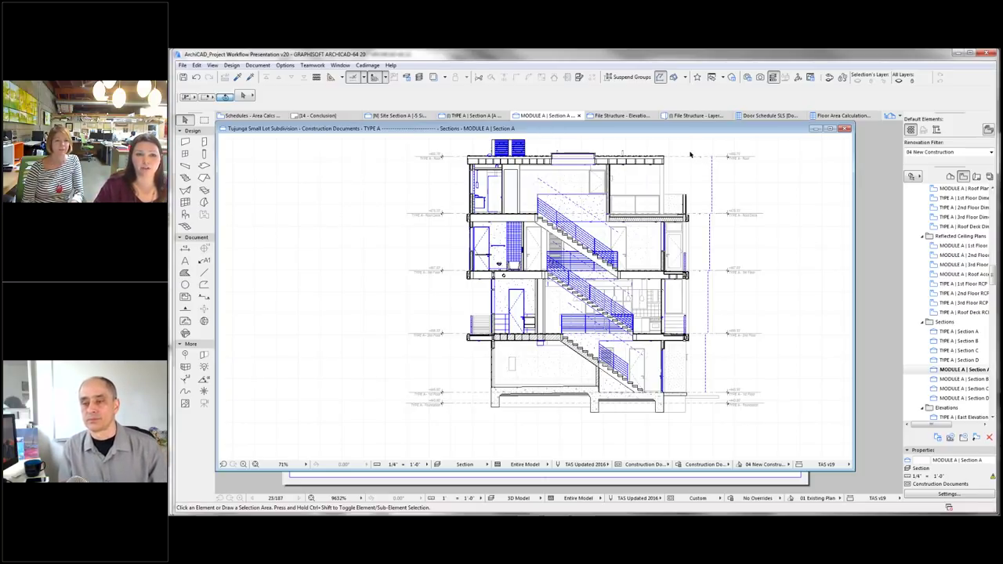
pyautogui.moveTo(691, 155); pyautogui.dragTo(681, 188, button='middle')
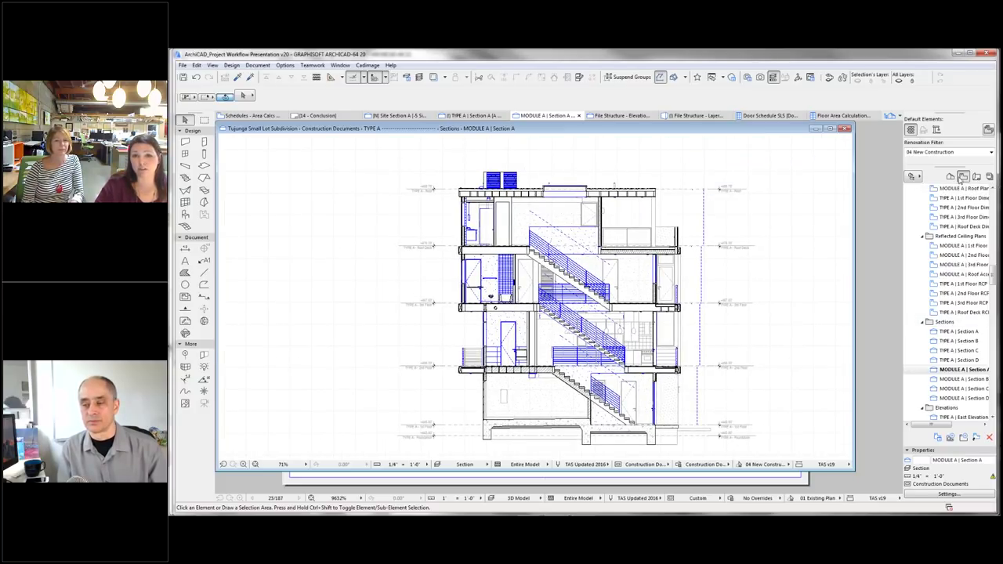
pyautogui.click(951, 176)
pyautogui.scroll(10, 961, 305)
pyautogui.scroll(-1, 961, 261)
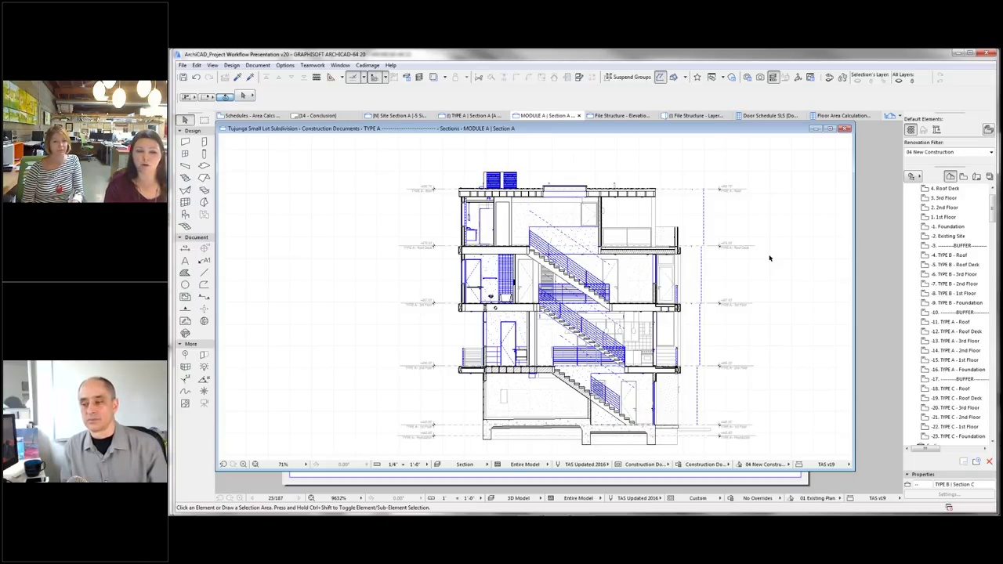
# - Start editing story levels in the section, try the mode for the chosen level plus all levels above, and cancel
pyautogui.click(692, 305)
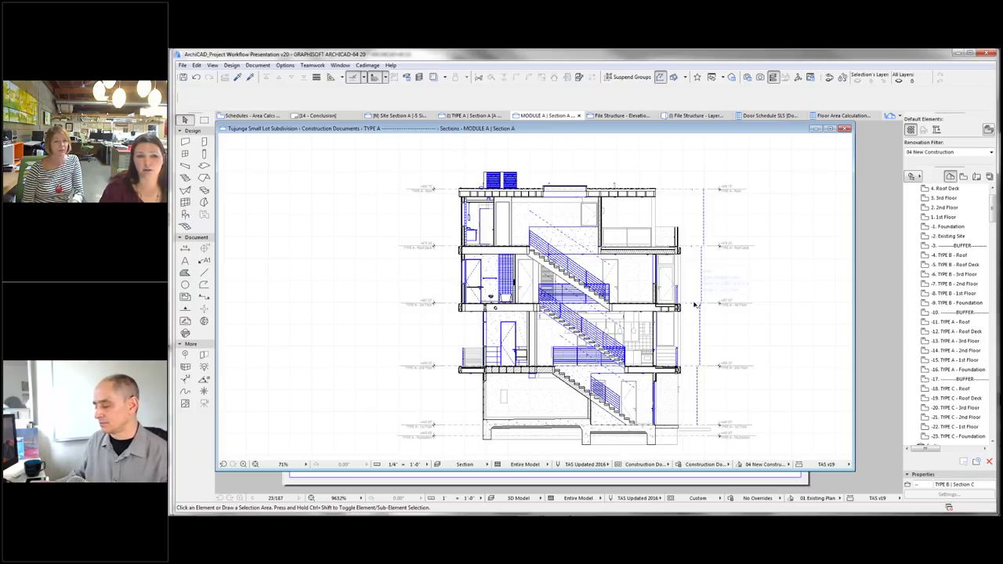
pyautogui.click(740, 290)
pyautogui.rightClick(708, 304)
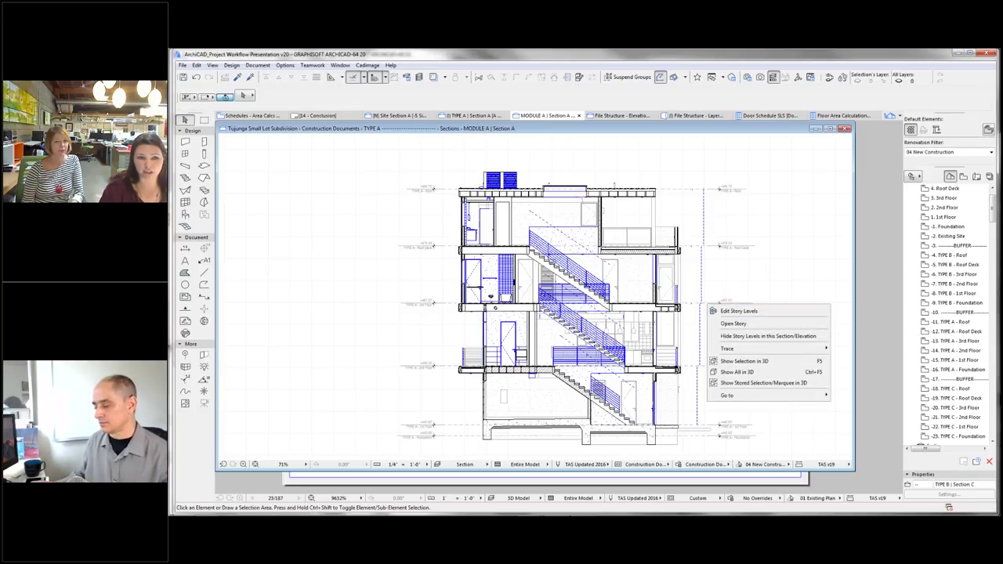
pyautogui.click(736, 311)
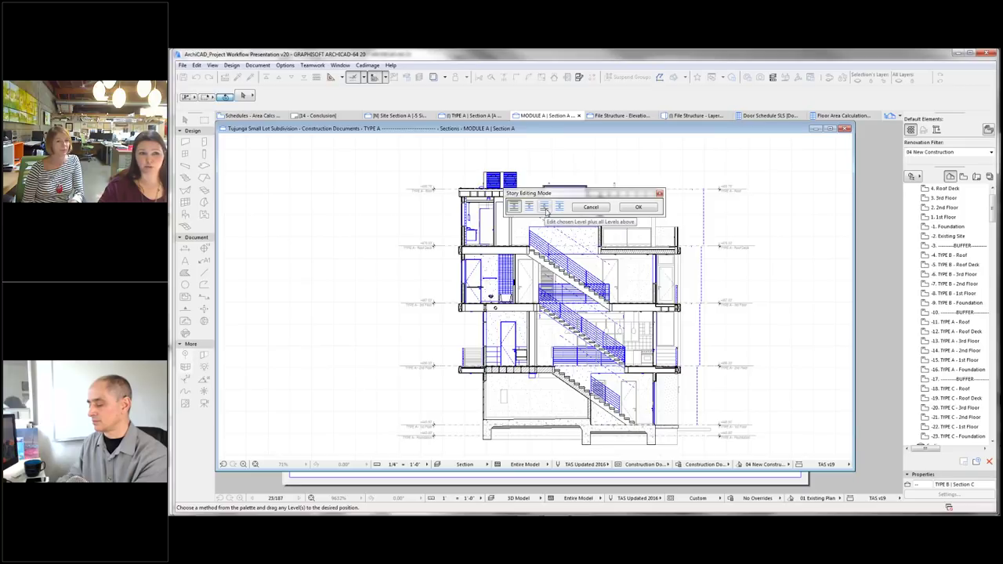
pyautogui.click(545, 207)
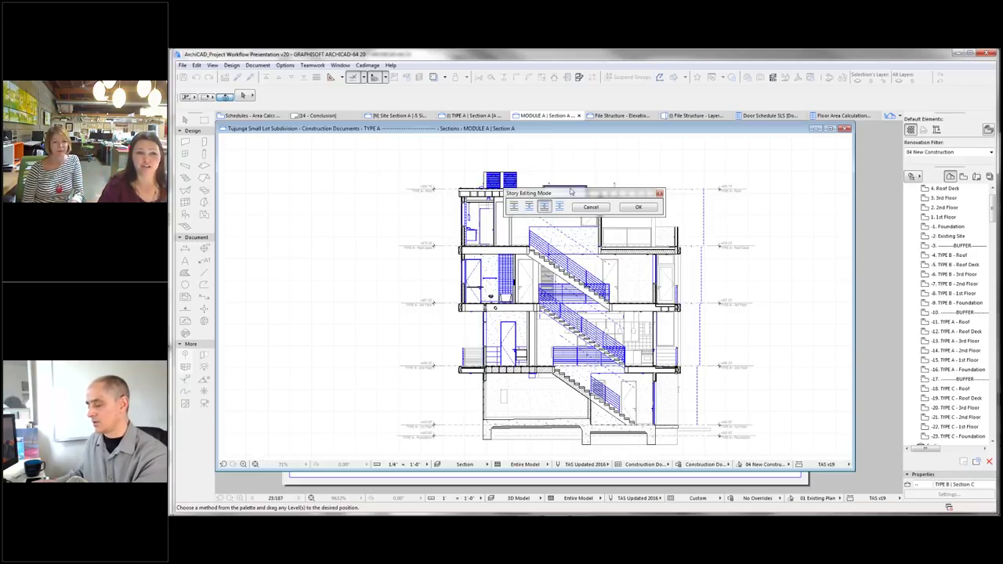
pyautogui.click(513, 207)
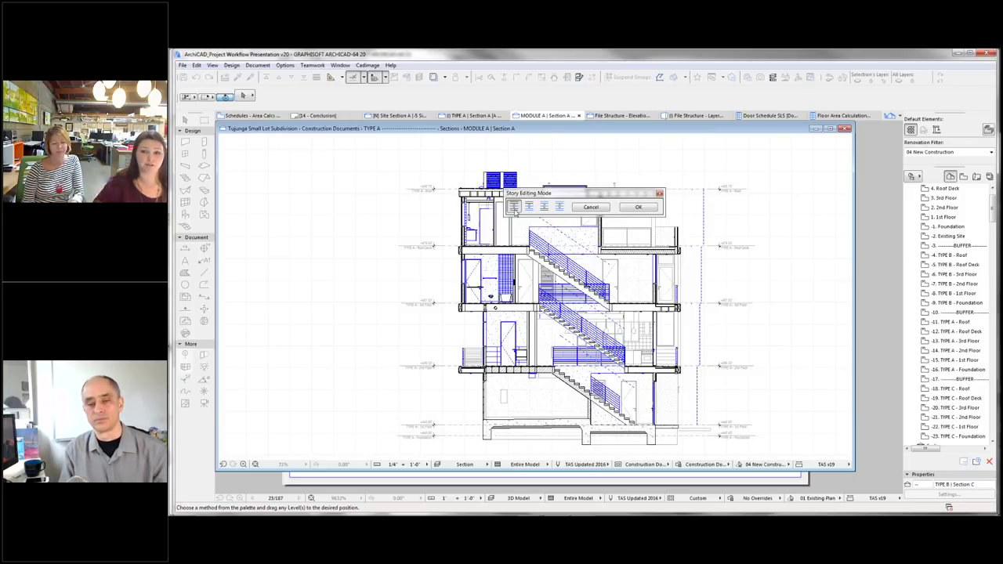
pyautogui.click(660, 194)
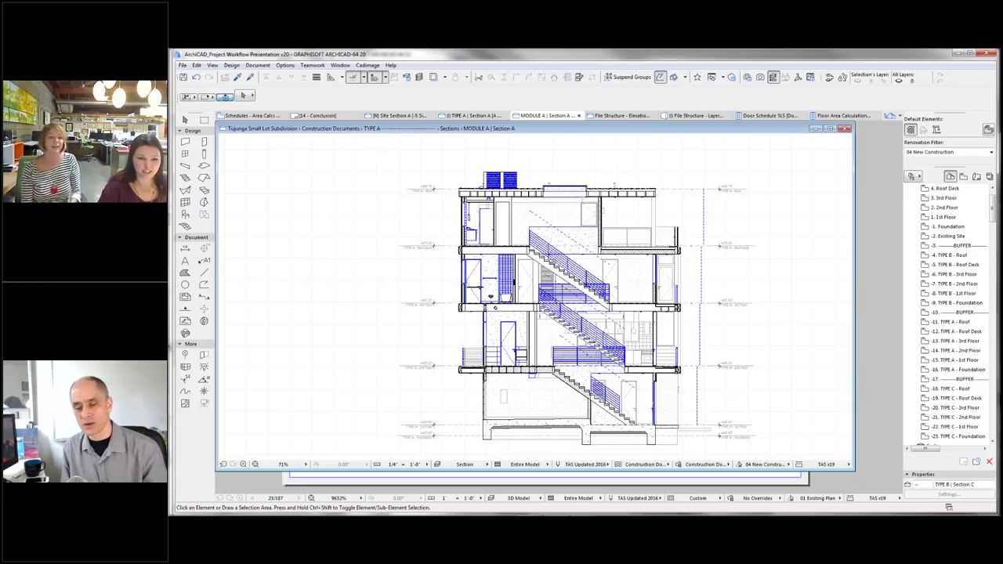
# - Switch to the other open ArchiCAD project, LGP_180404_DD
pyautogui.moveTo(527, 508)
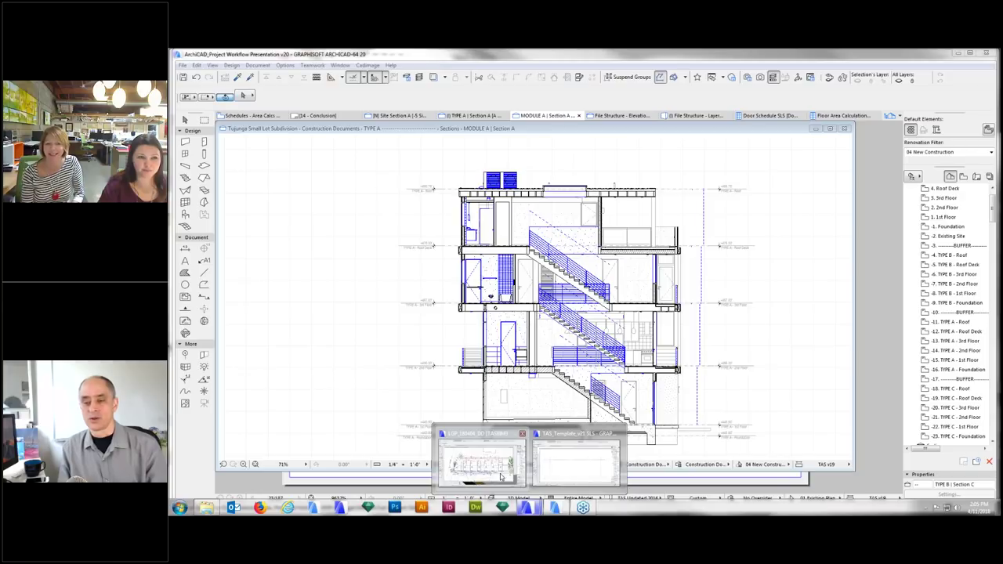
pyautogui.click(502, 477)
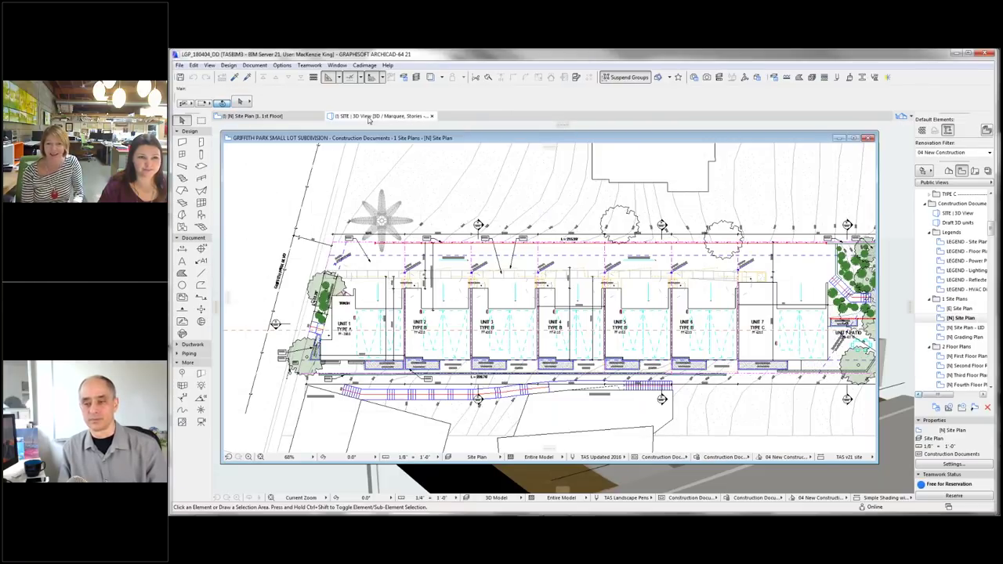
# - Show the SITE | 3D View, orbit around the row of townhouses and widen the view list slightly
pyautogui.click(369, 116)
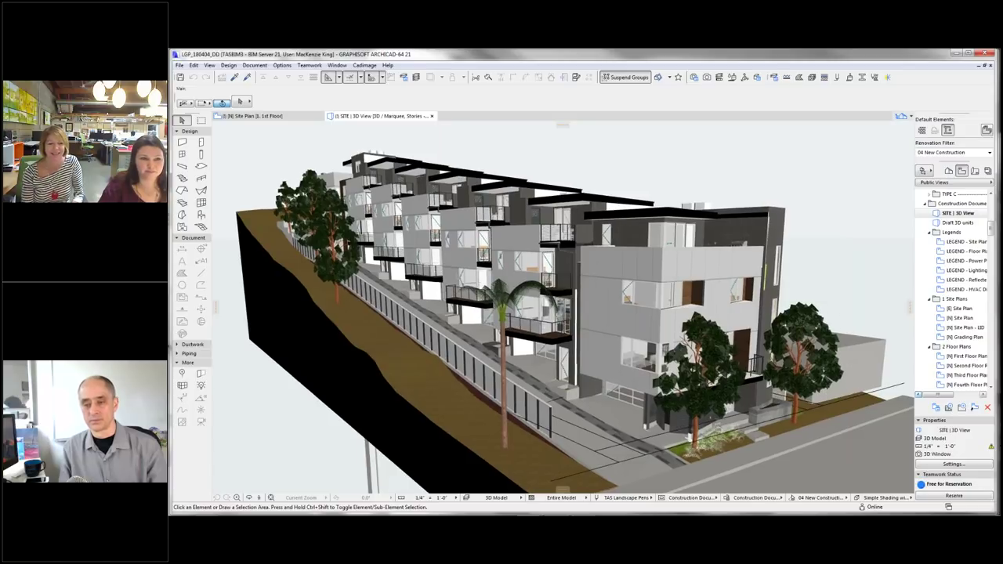
pyautogui.keyDown('shift'); pyautogui.moveTo(478, 380); pyautogui.dragTo(665, 405, button='middle'); pyautogui.keyUp('shift')
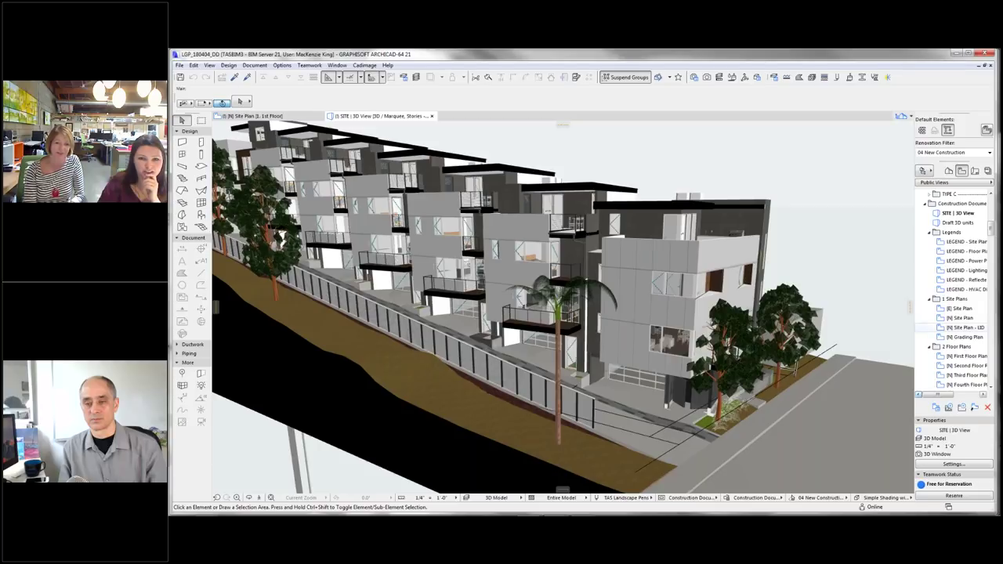
pyautogui.moveTo(914, 325); pyautogui.dragTo(905, 326)
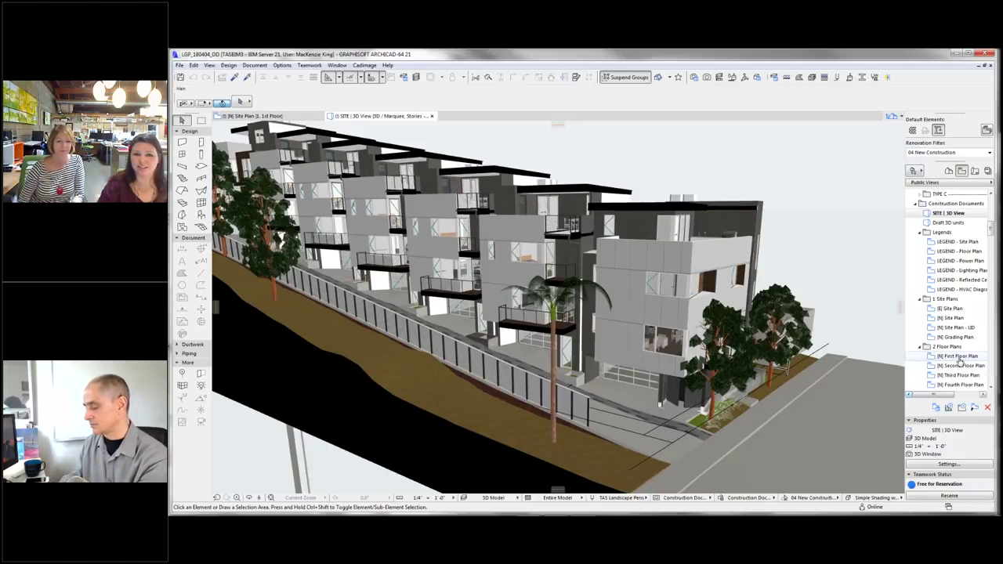
# - Open the [N] First Floor Plan view and look closely at the unit entries and garages
pyautogui.click(960, 357)
pyautogui.doubleClick(960, 357)
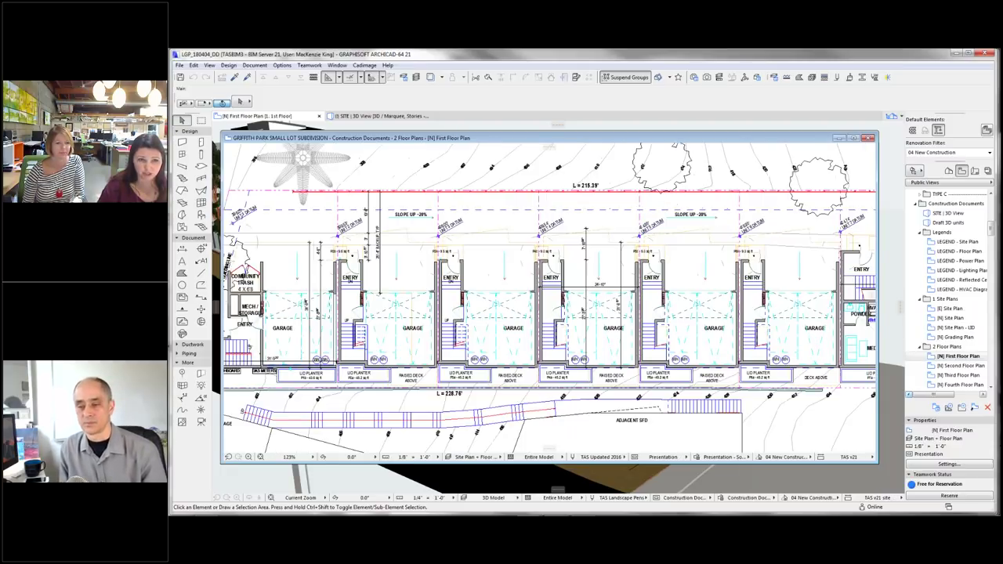
pyautogui.scroll(1, 634, 277)
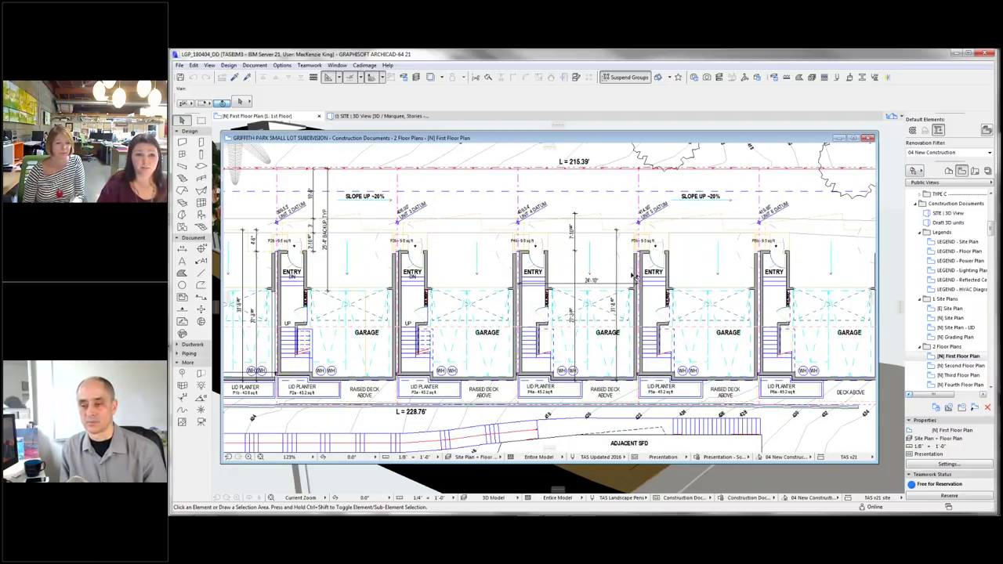
# - Review the Floor Plan Display choices for a wall beside a unit entry, keep Symbolic Cut, and show the whole first floor plan
pyautogui.click(634, 277)
pyautogui.click(616, 101)
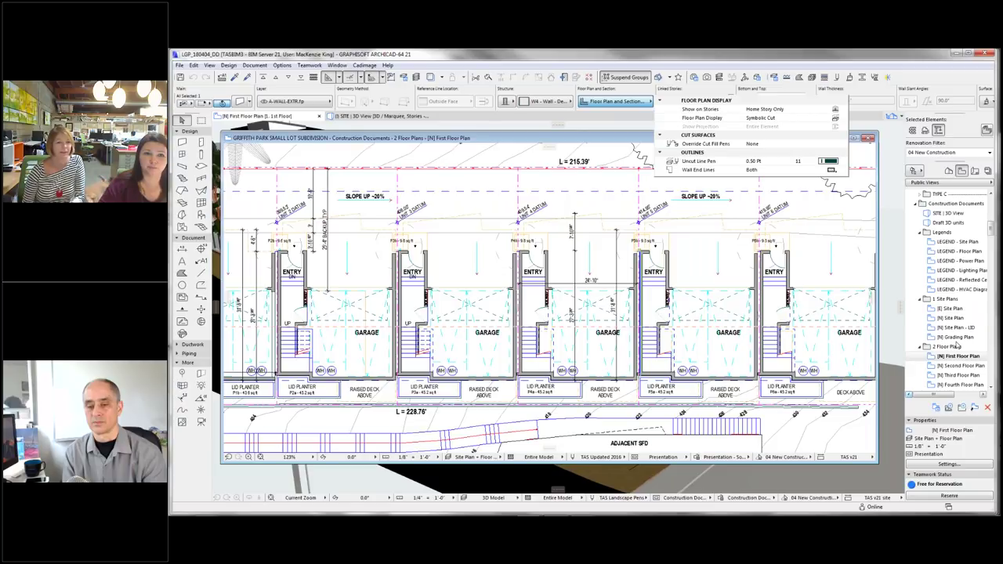
pyautogui.click(836, 118)
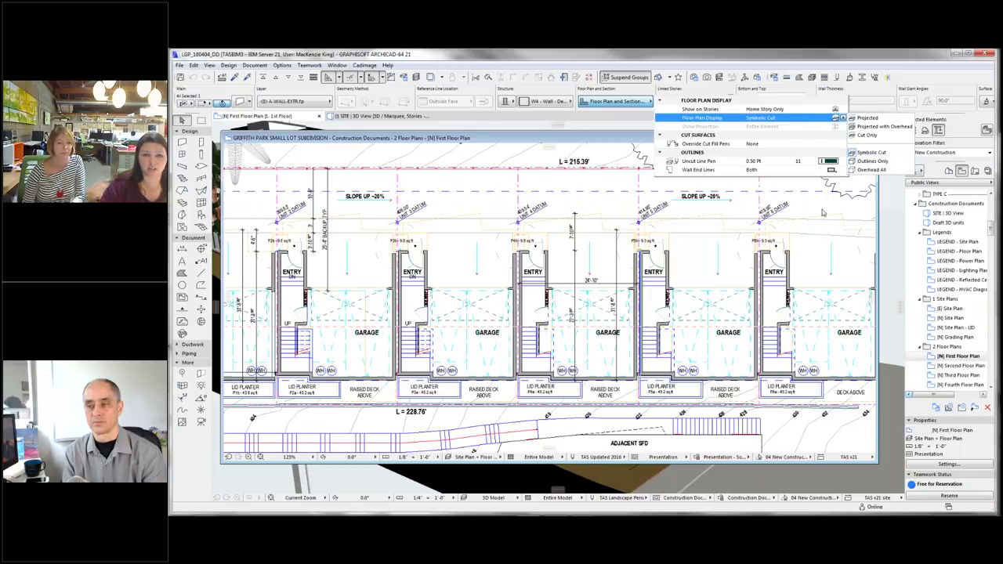
pyautogui.click(814, 253)
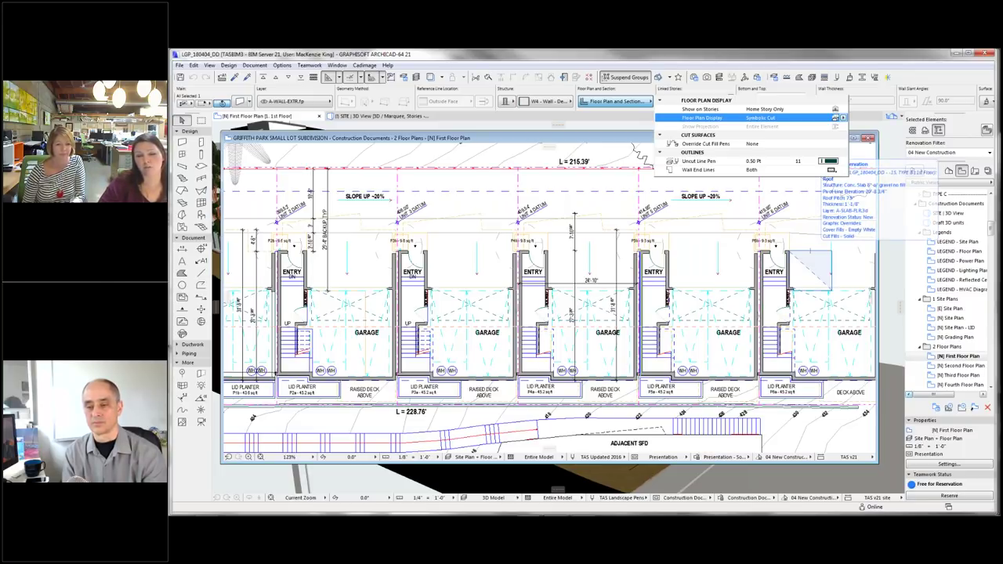
pyautogui.click(823, 245)
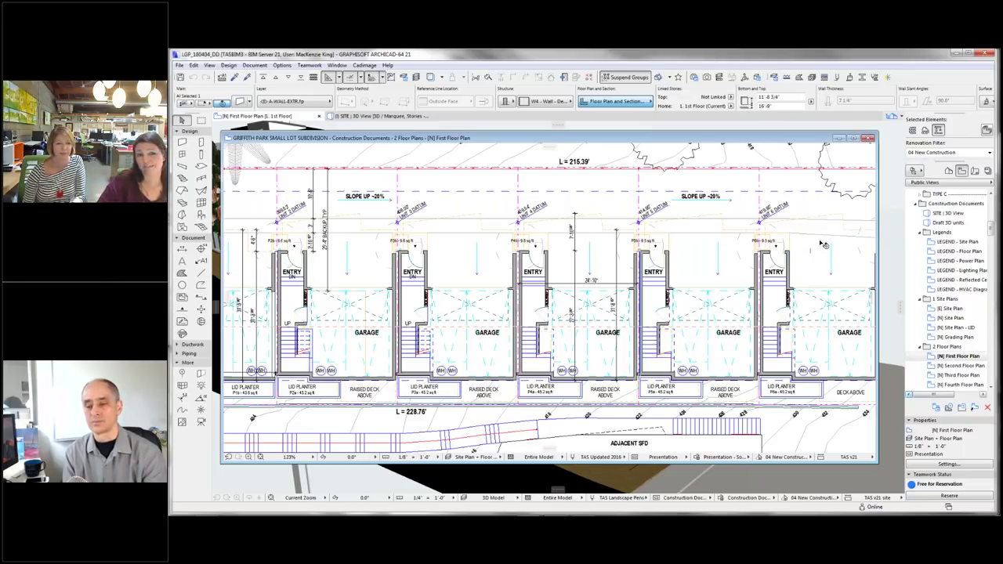
pyautogui.scroll(-4, 823, 244)
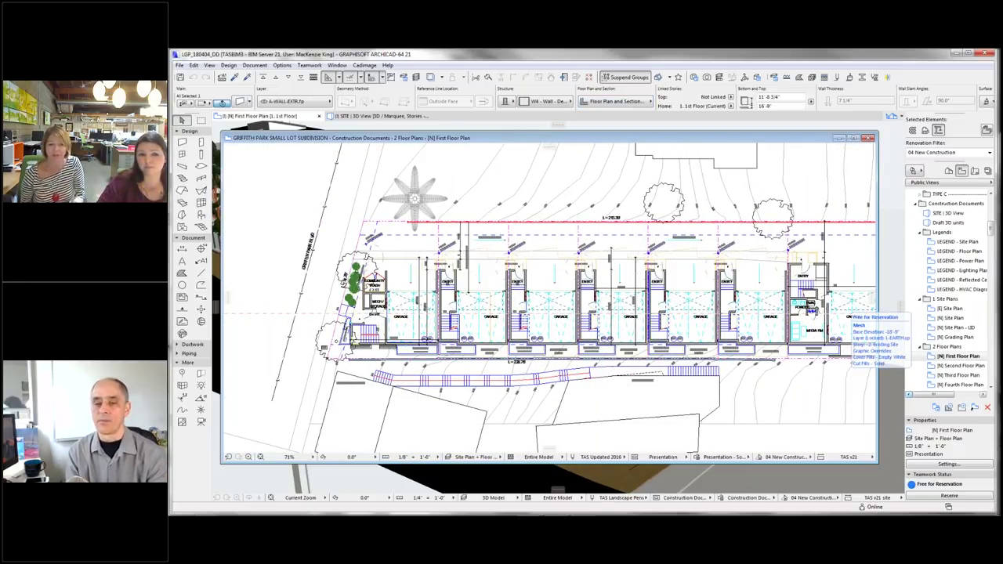
pyautogui.moveTo(800, 422); pyautogui.dragTo(710, 416, button='middle')
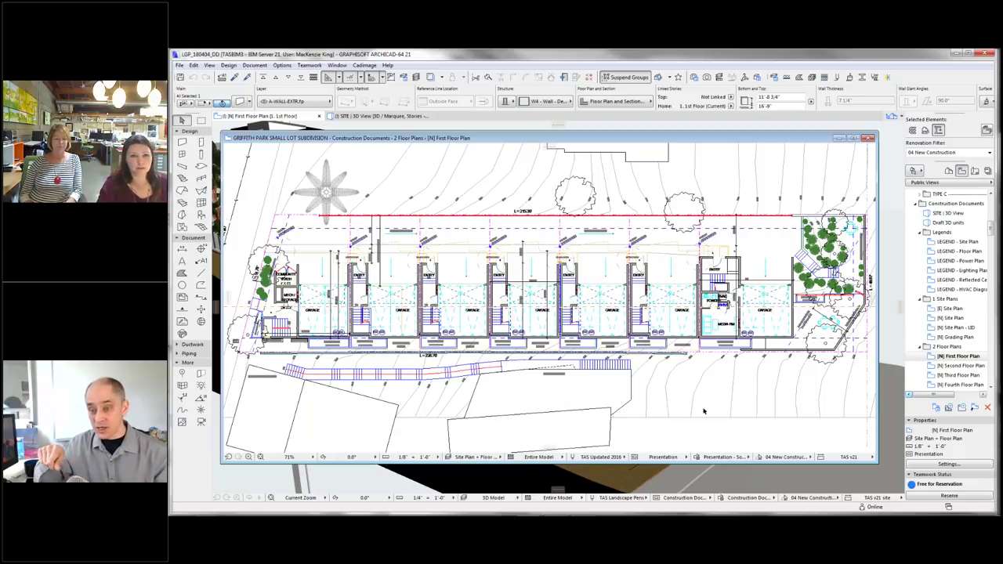
# - Open the Site Section A view and look closely at the stepped foundations between the lots
pyautogui.click(972, 328)
pyautogui.scroll(-10, 972, 327)
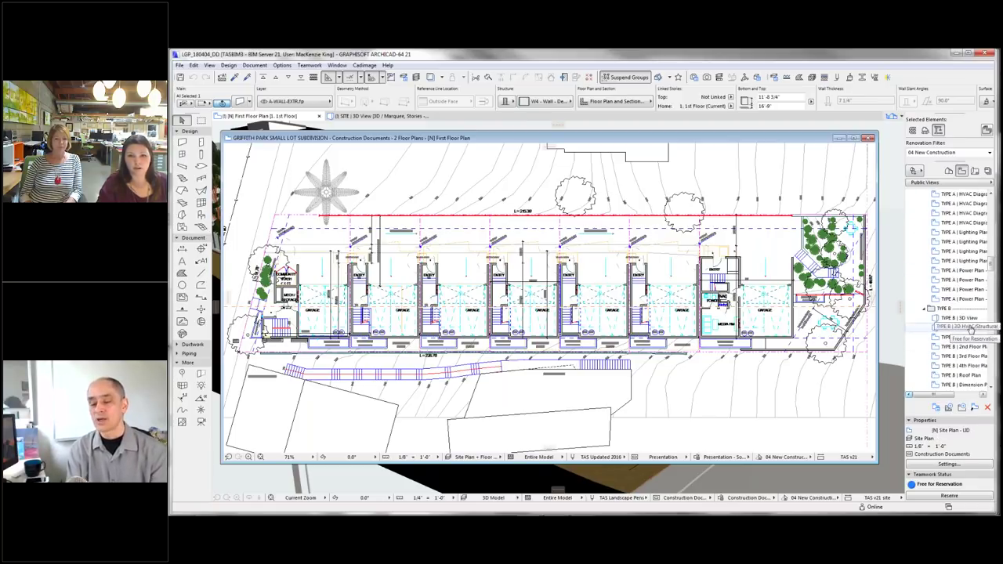
pyautogui.scroll(-10, 970, 332)
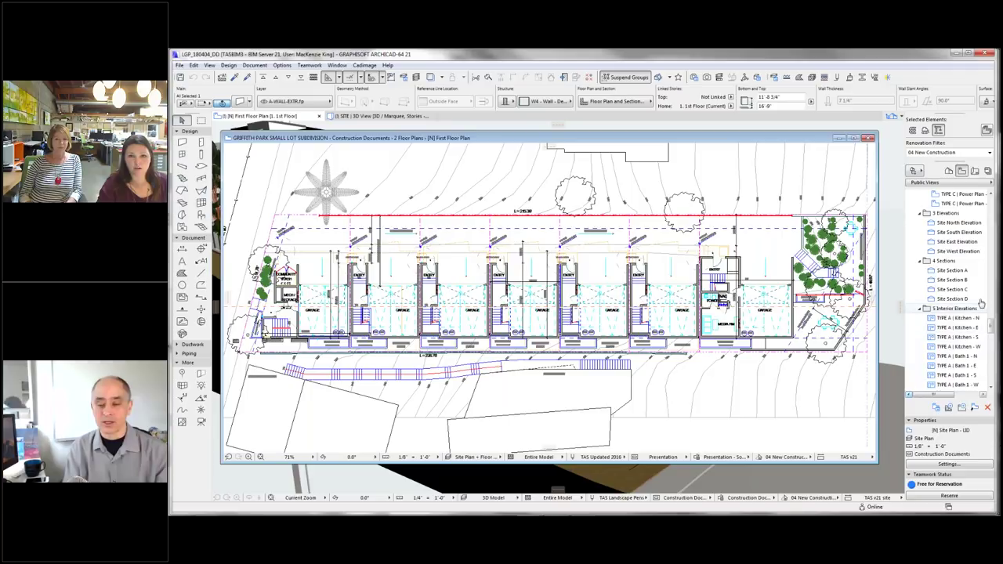
pyautogui.doubleClick(952, 270)
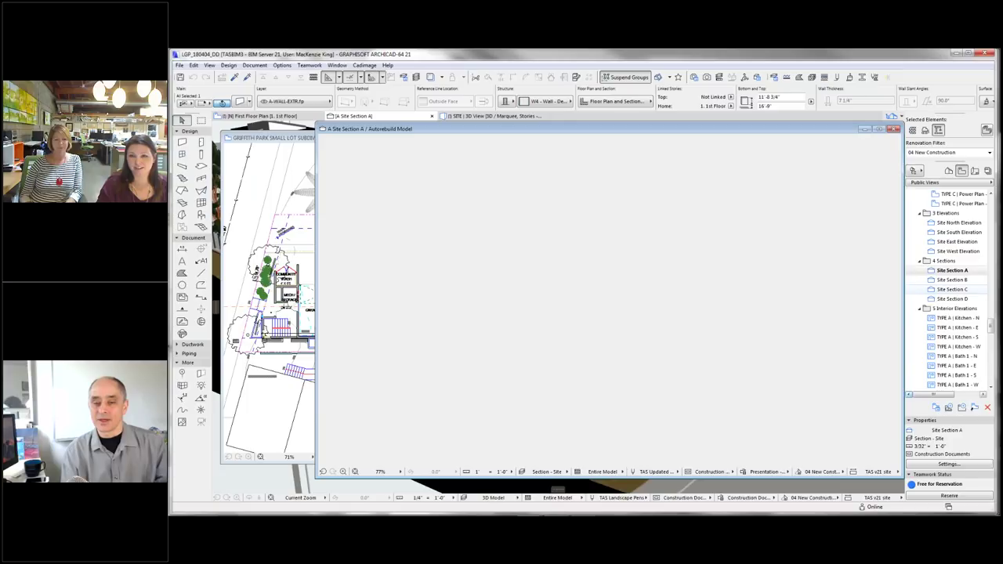
pyautogui.press('Escape')
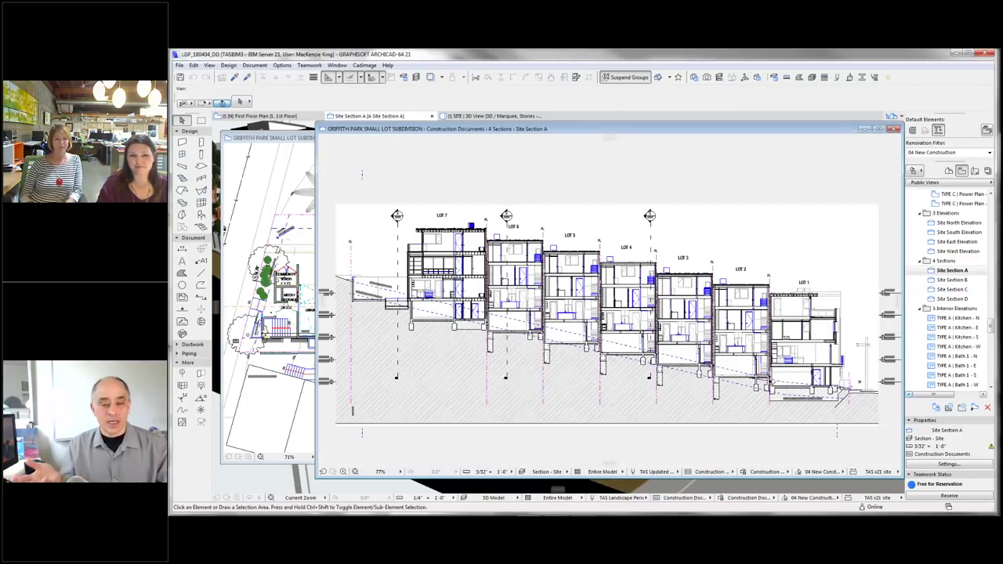
pyautogui.scroll(2, 735, 418)
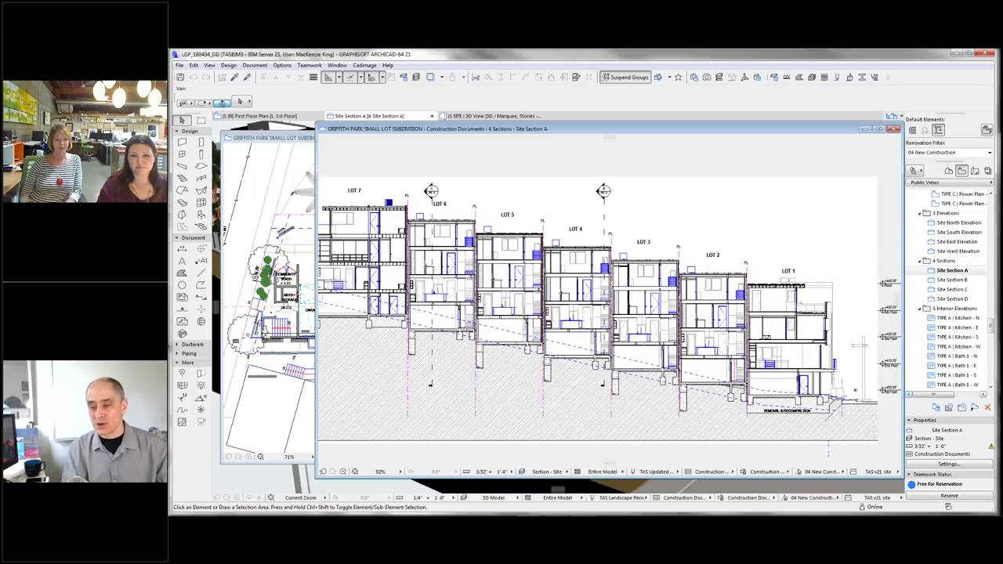
pyautogui.scroll(1, 672, 413)
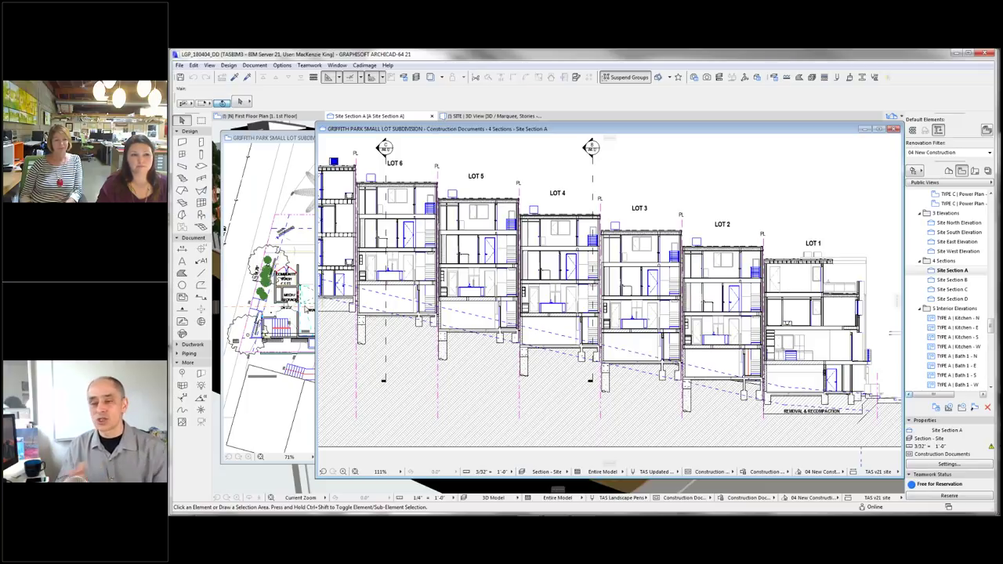
pyautogui.scroll(3, 328, 317)
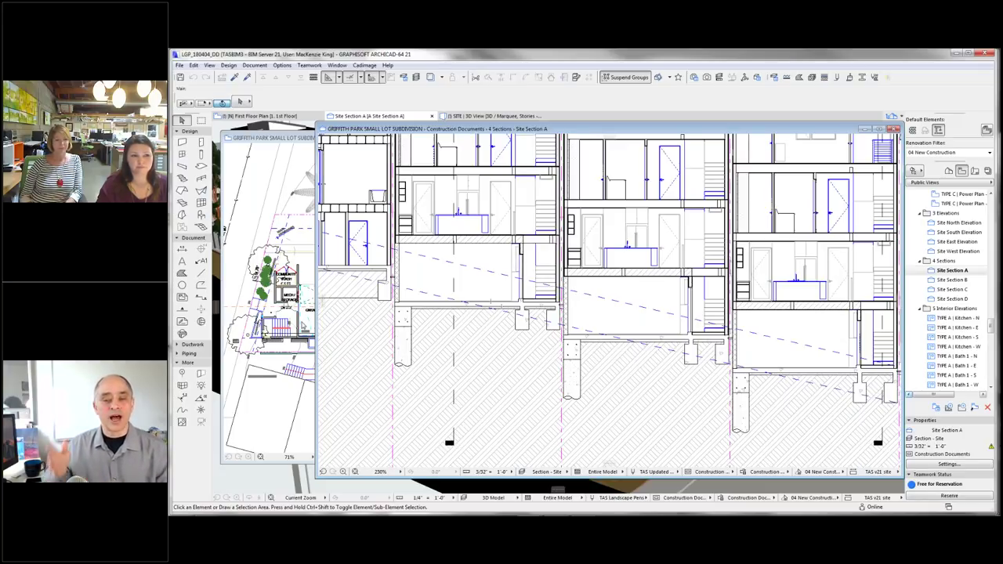
# - Return to the first floor plan with a wall selected and review its Floor Plan Display choices without changing them
pyautogui.click(271, 330)
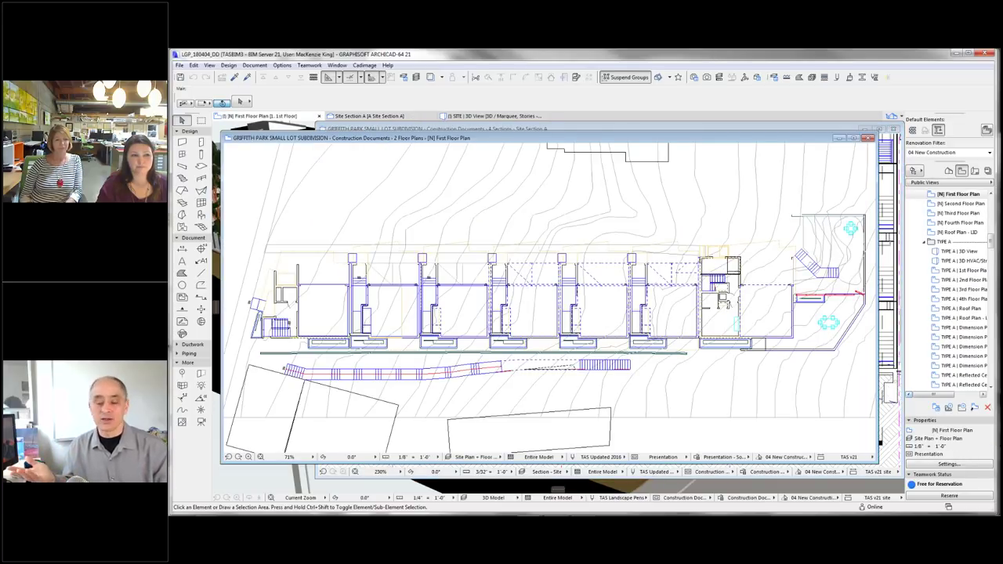
pyautogui.click(586, 103)
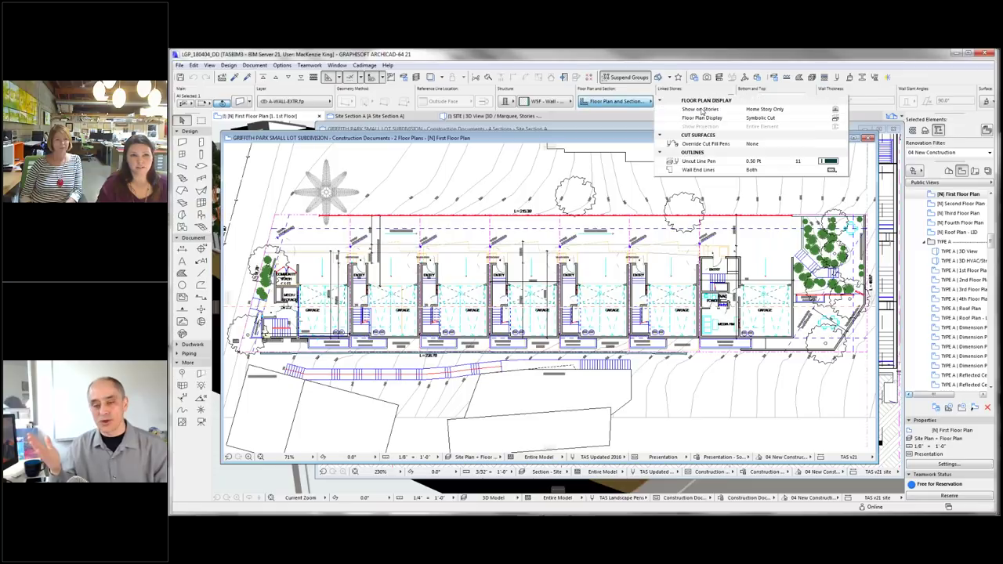
pyautogui.click(839, 119)
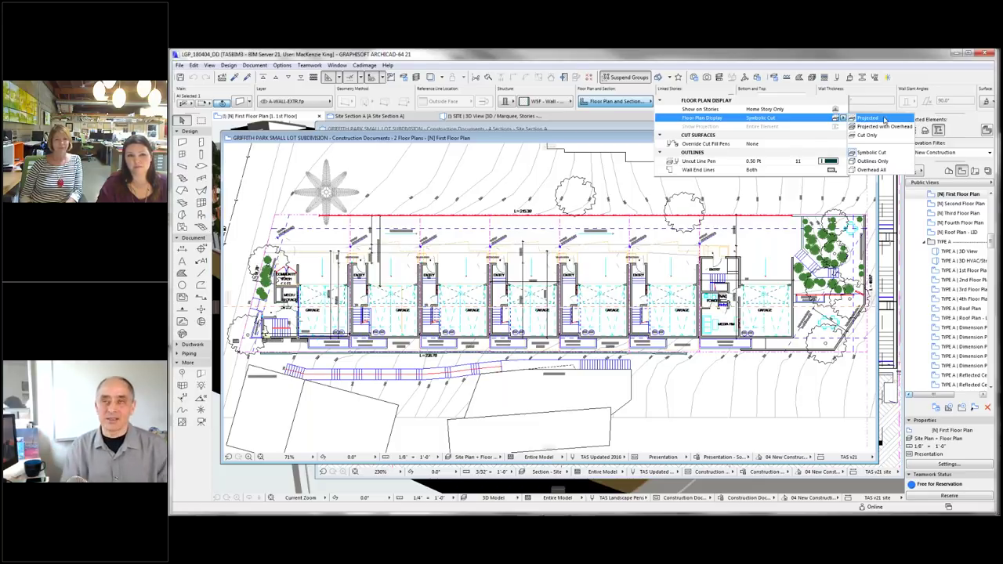
pyautogui.click(816, 131)
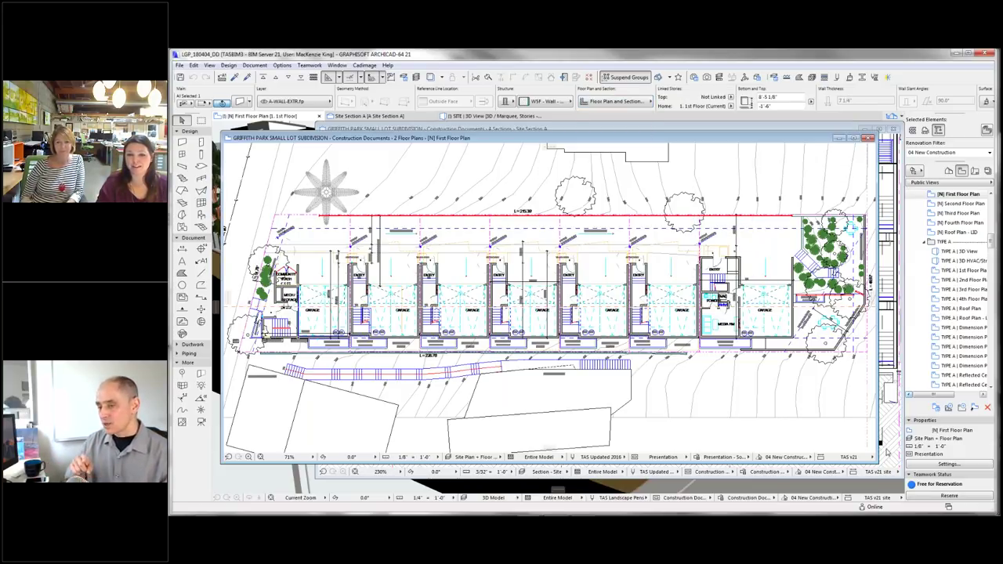
# - Return to Site Section A, clear the selection, check a foundation wall's information and show the section across all seven lots
pyautogui.click(887, 439)
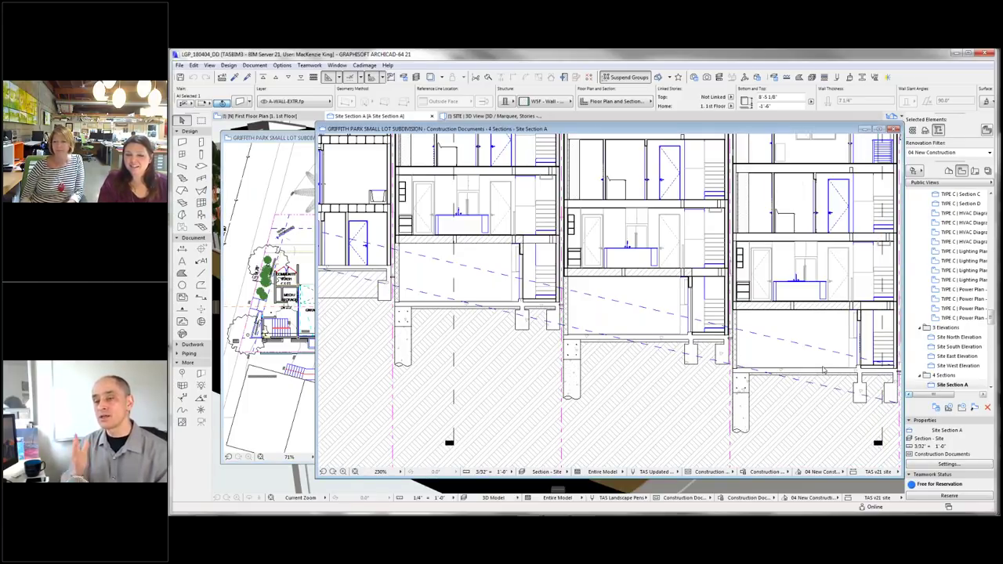
pyautogui.click(823, 371)
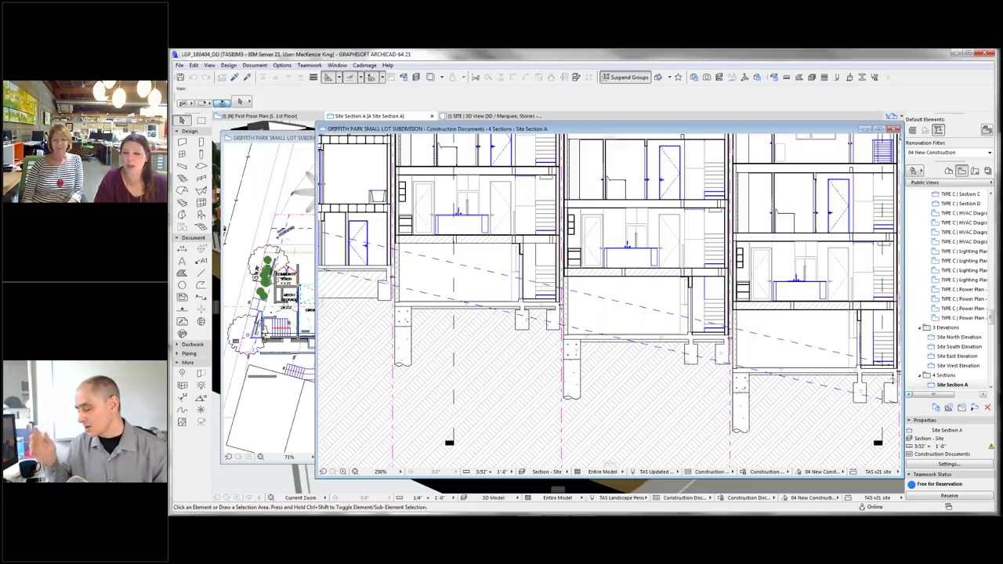
pyautogui.moveTo(892, 378)
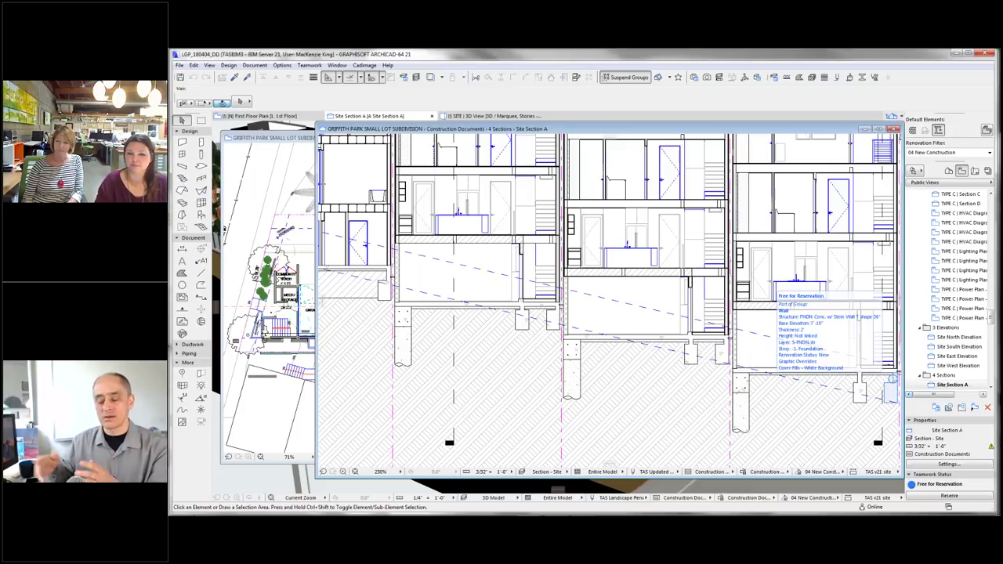
pyautogui.scroll(-6, 892, 380)
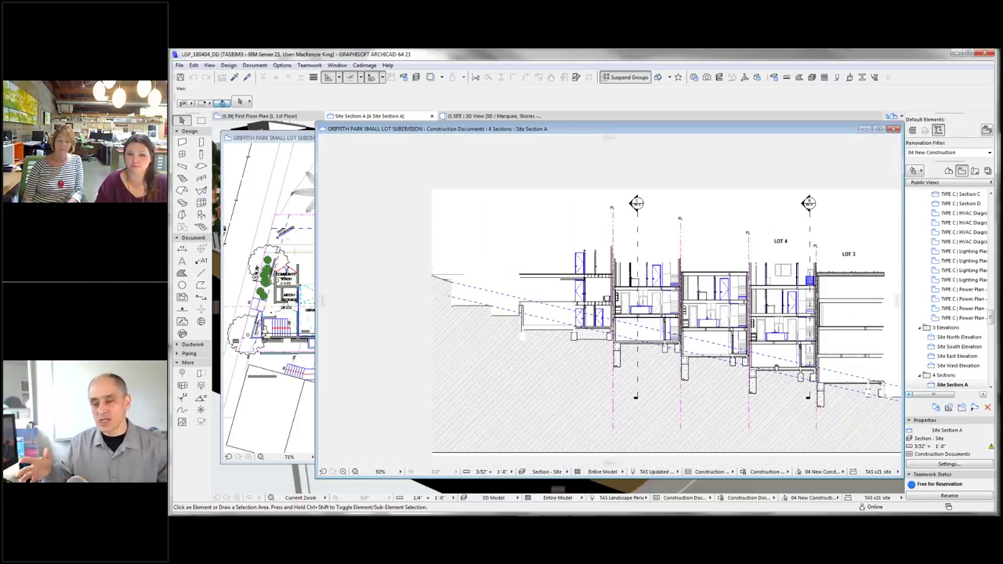
pyautogui.moveTo(892, 379); pyautogui.dragTo(819, 380, button='middle')
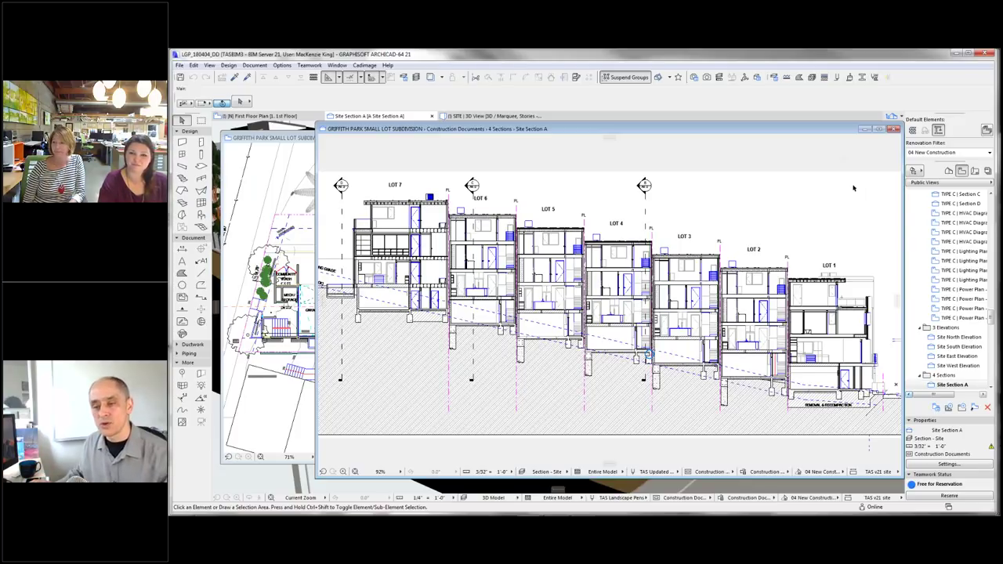
# - Open Story Settings from the project map, enlarge the dialog to show every story, and close it without changes
pyautogui.click(949, 171)
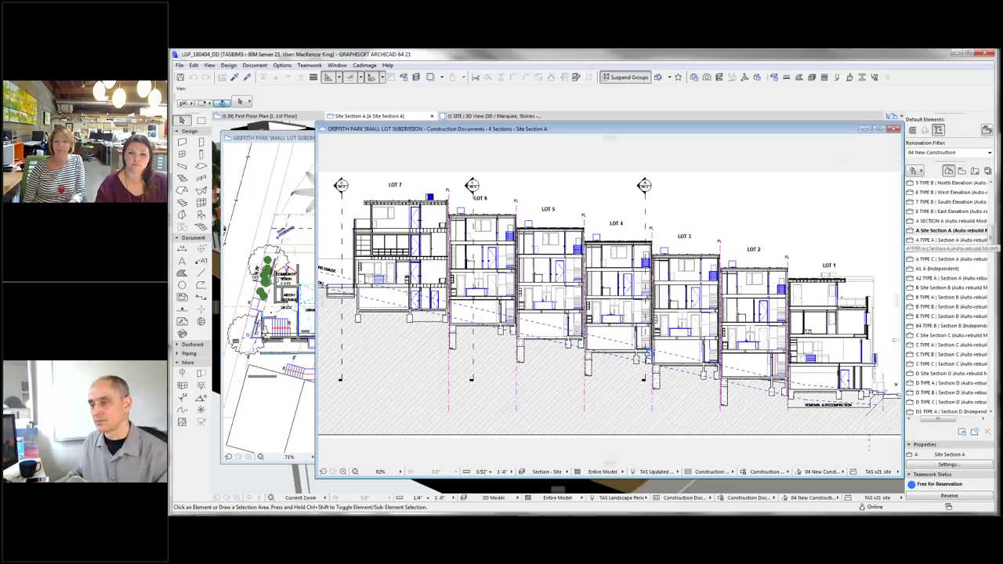
pyautogui.rightClick(952, 220)
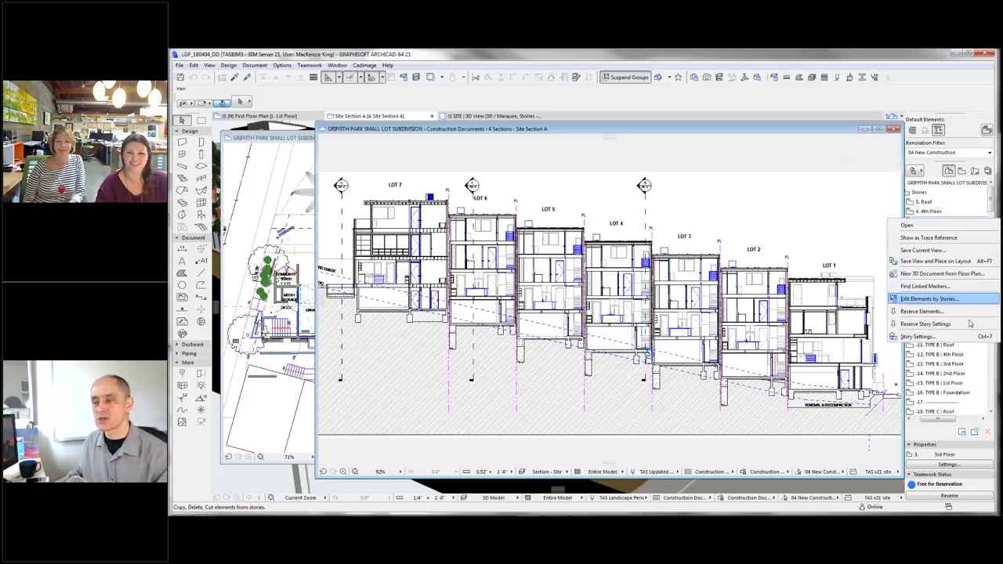
pyautogui.click(963, 337)
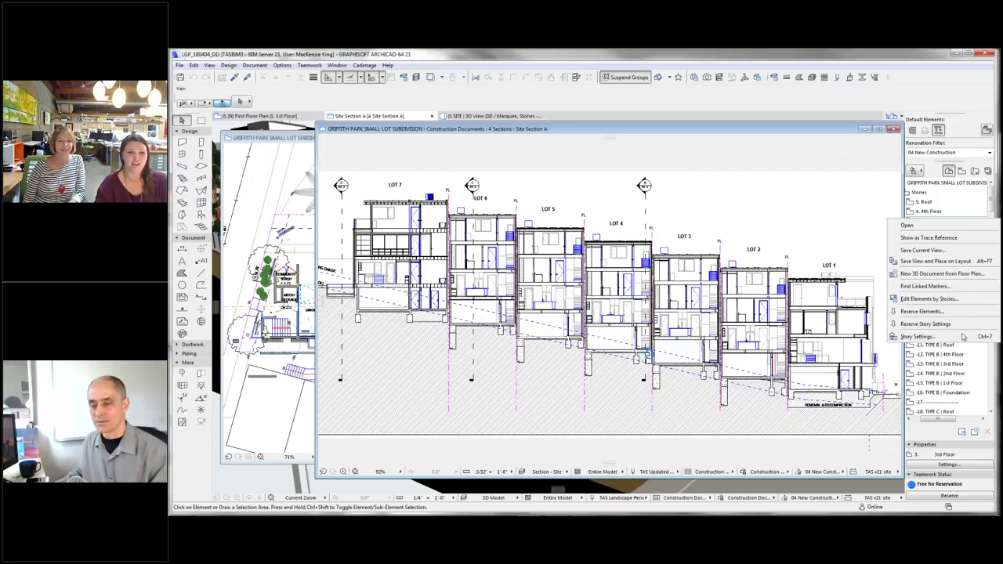
pyautogui.moveTo(687, 311); pyautogui.dragTo(696, 440)
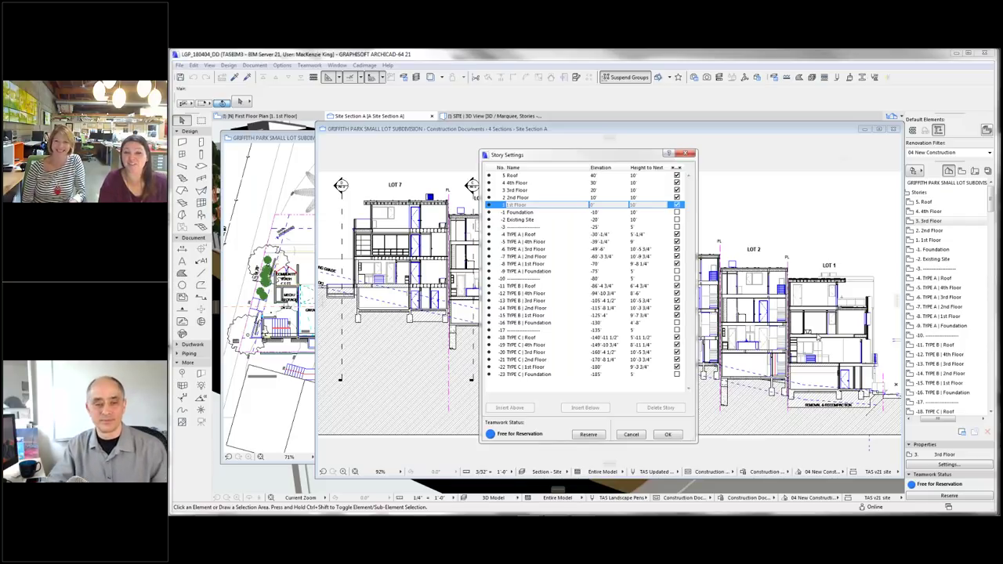
pyautogui.click(691, 154)
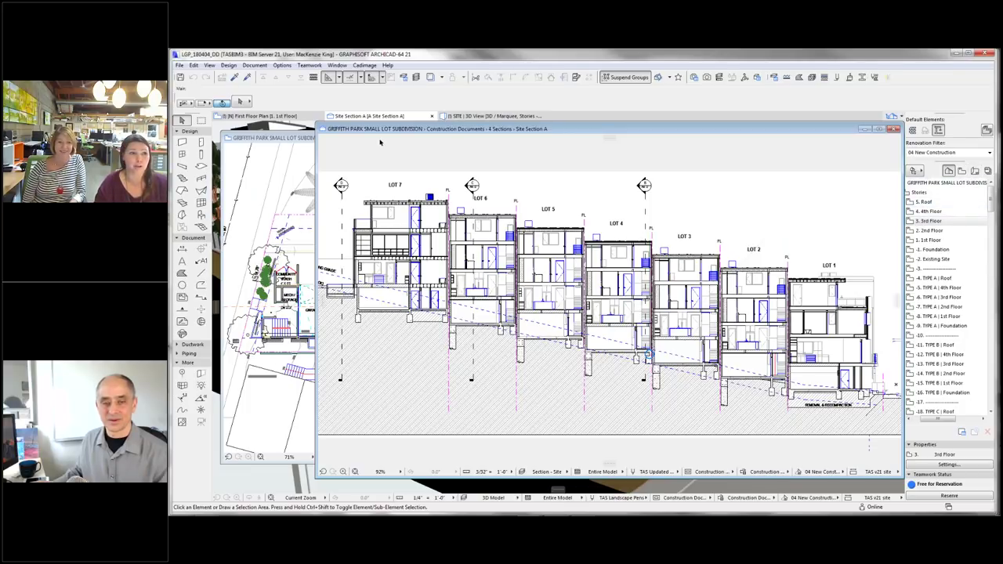
# - Return to the SITE | 3D View and look closely at the planter and garage doors along the driveway
pyautogui.click(481, 118)
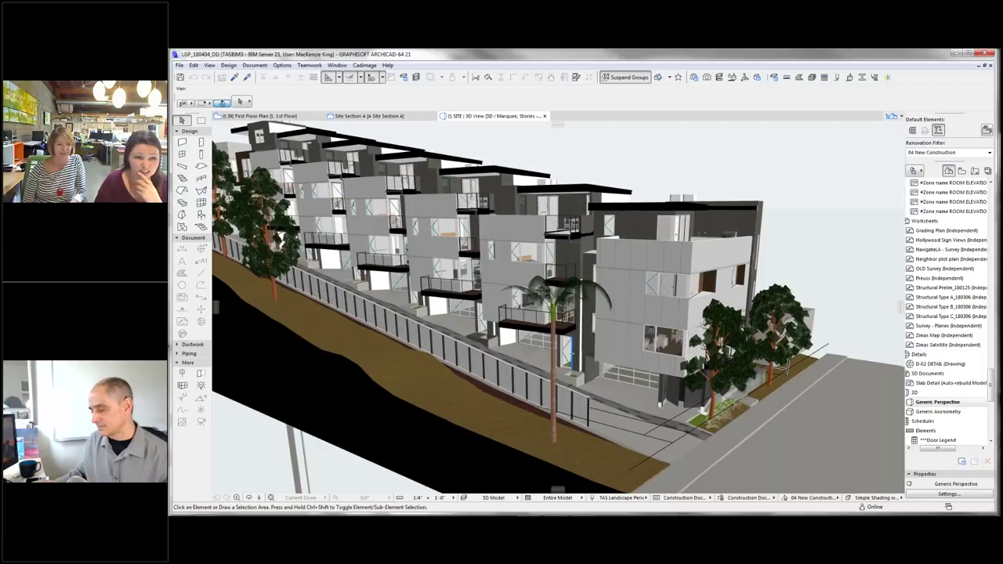
pyautogui.scroll(2, 517, 313)
pyautogui.scroll(5, 651, 369)
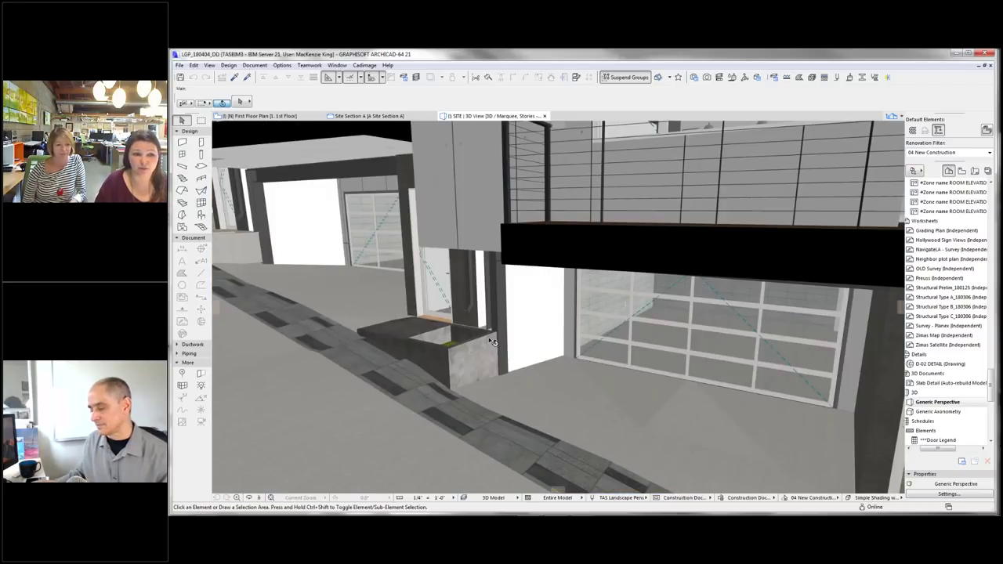
pyautogui.scroll(1, 651, 368)
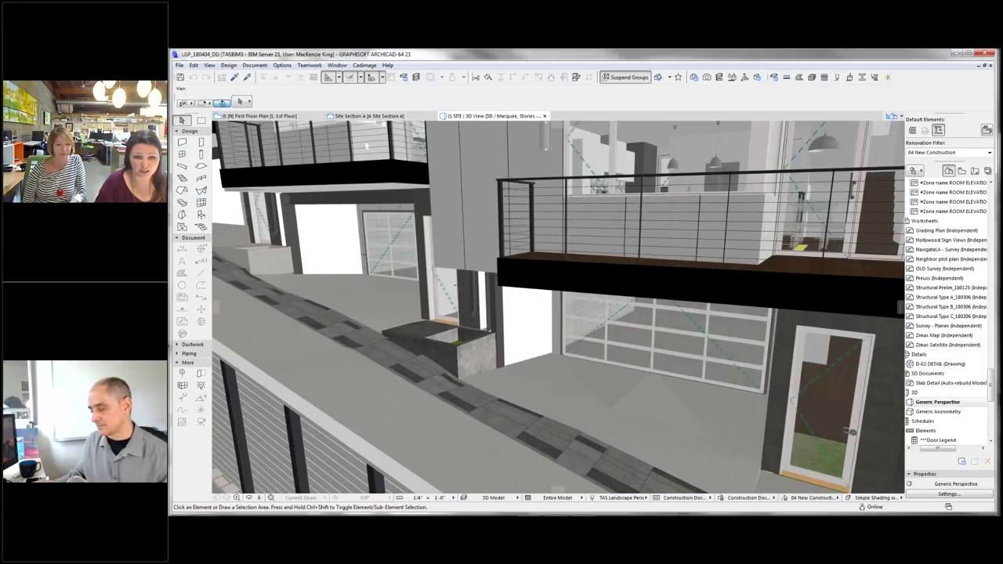
# - Select the driveway slab and the sloped pieces in front of the garage door one after another to compare their settings
pyautogui.scroll(1, 654, 405)
pyautogui.click(654, 405)
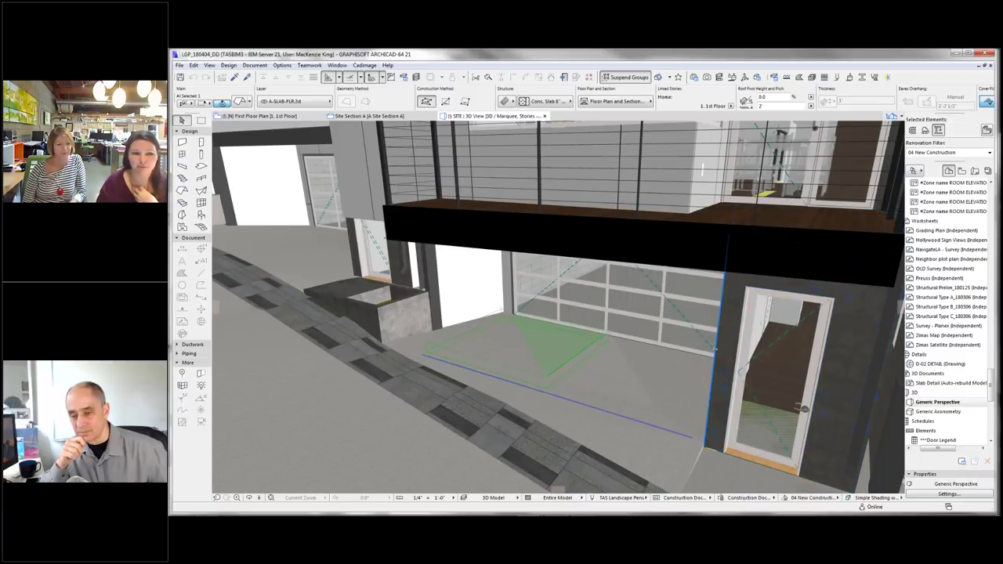
pyautogui.click(602, 351)
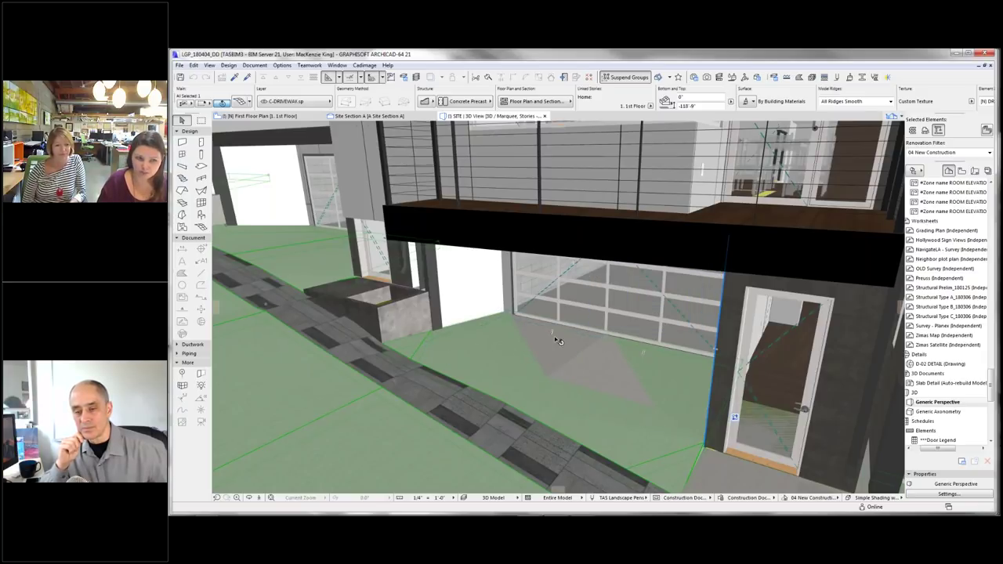
pyautogui.click(599, 371)
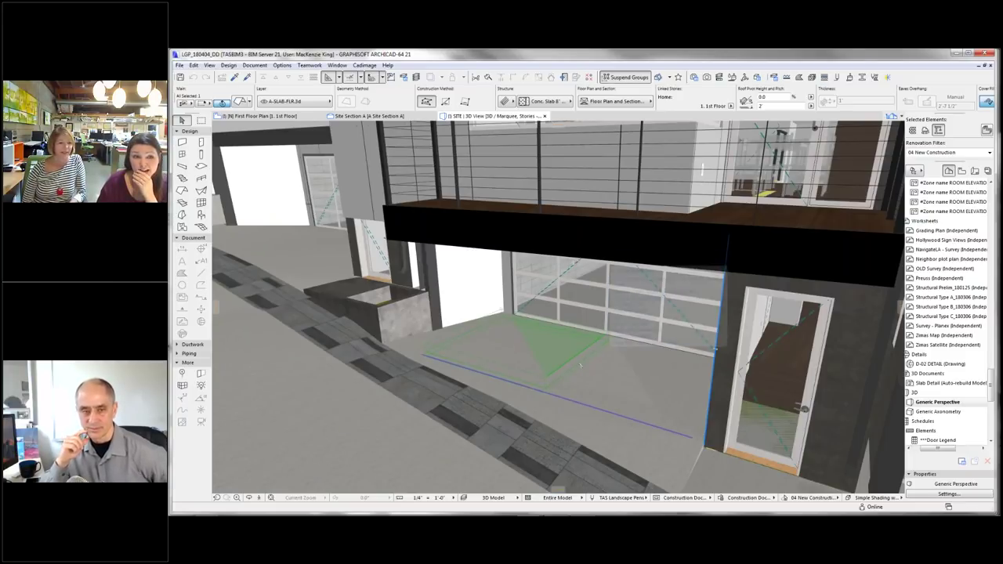
pyautogui.click(480, 352)
pyautogui.click(480, 352)
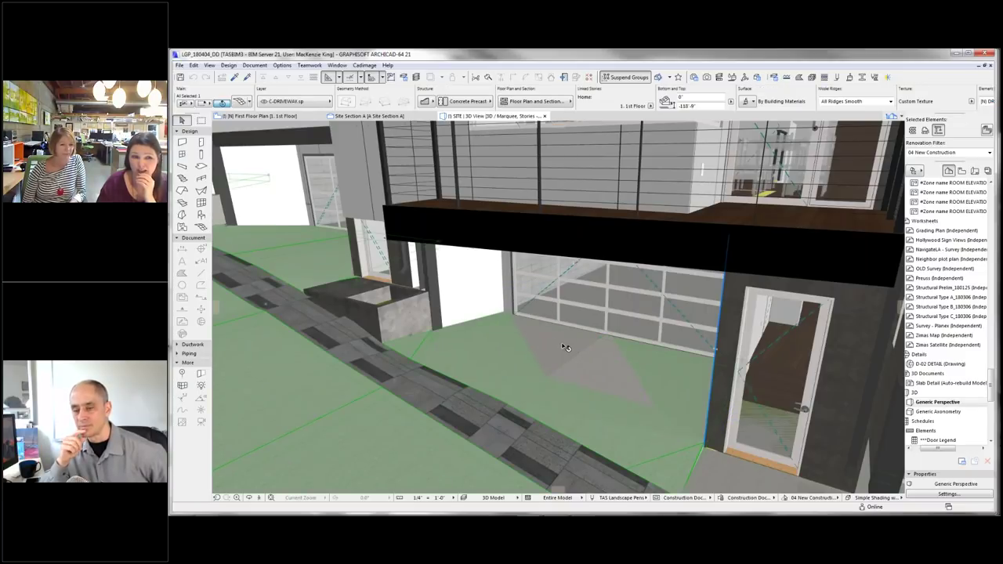
pyautogui.click(568, 349)
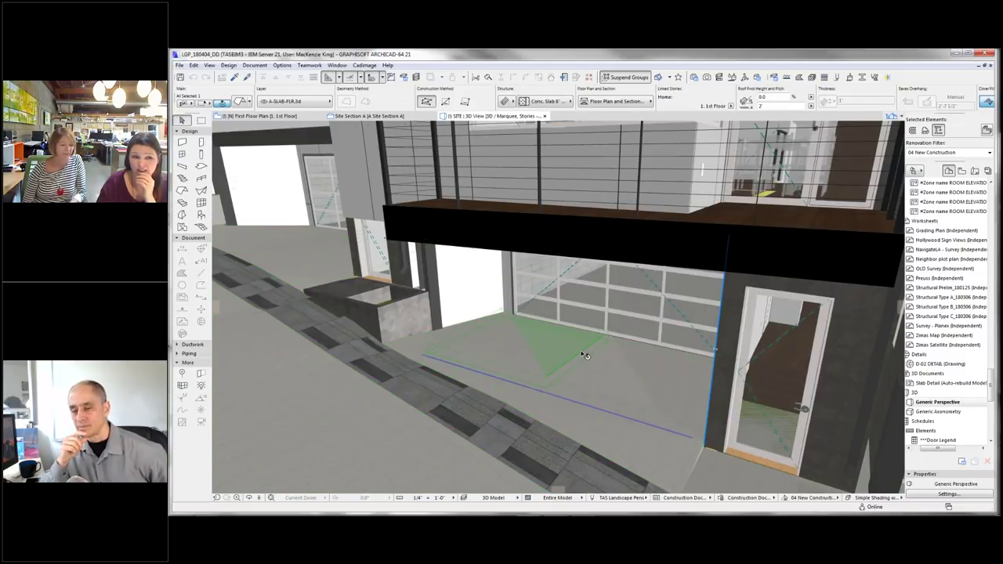
pyautogui.click(635, 363)
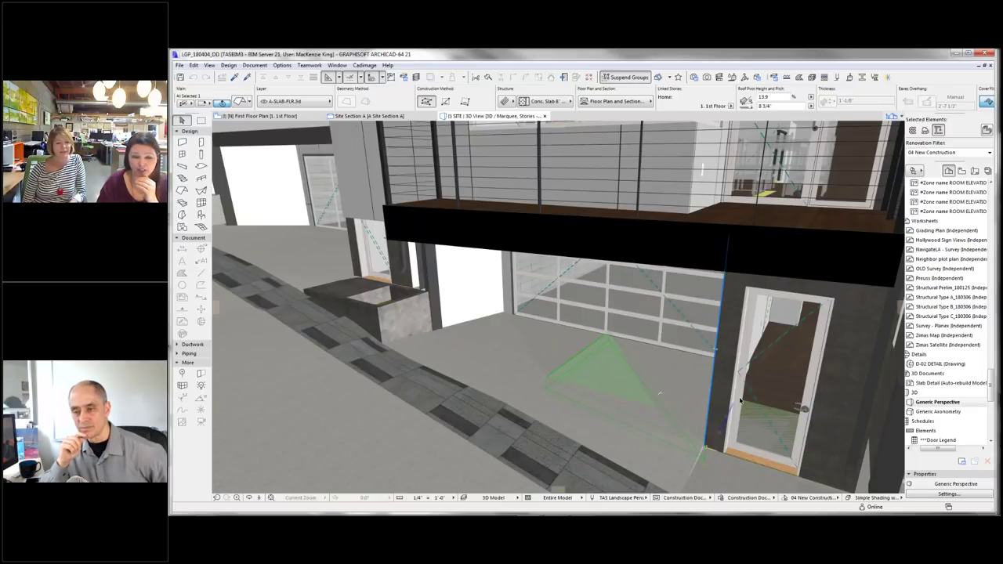
pyautogui.click(686, 384)
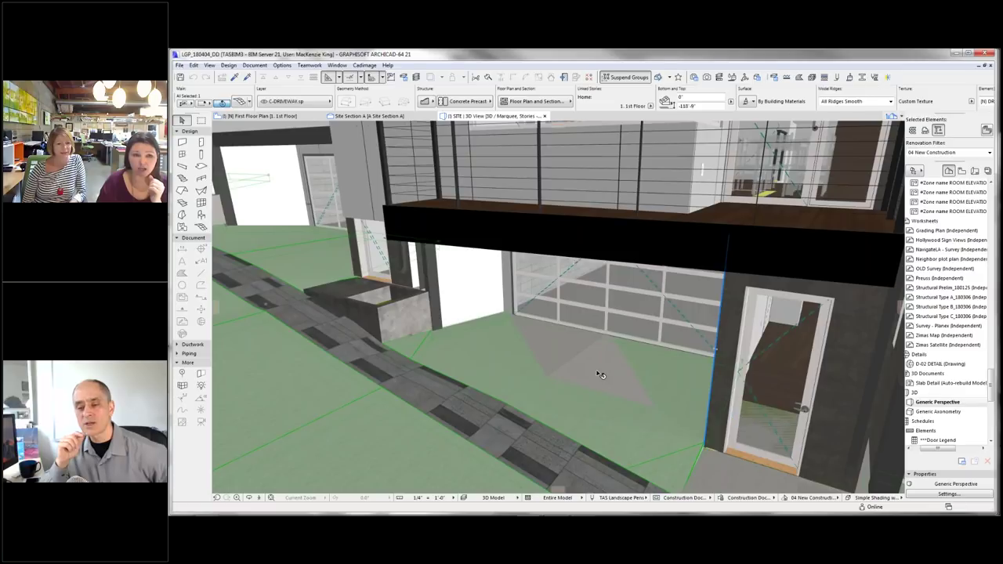
pyautogui.click(562, 347)
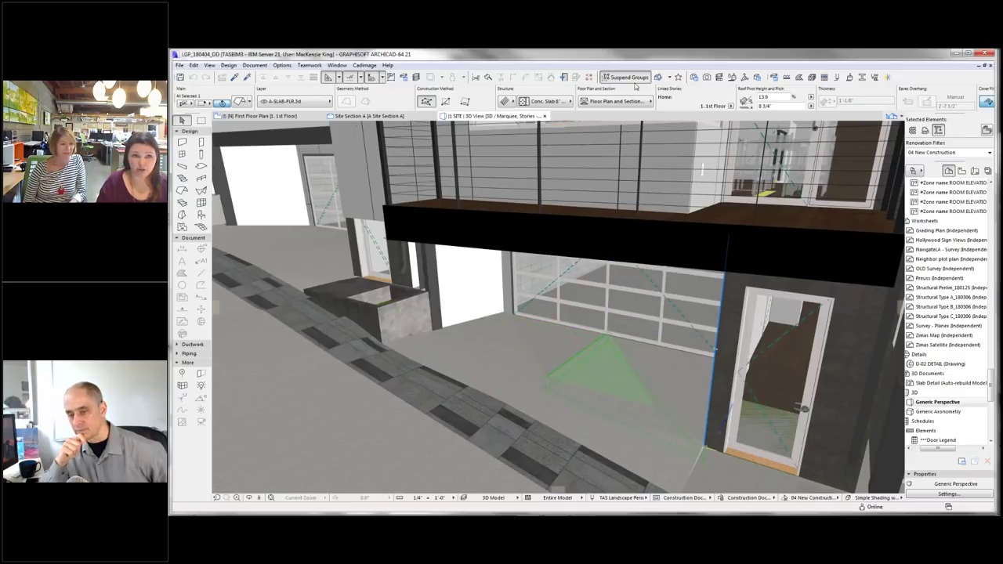
# - Turn off Suspend Groups, select the driveway slab, and view it running past the planters and entries of the stepped units
pyautogui.click(631, 76)
pyautogui.click(504, 302)
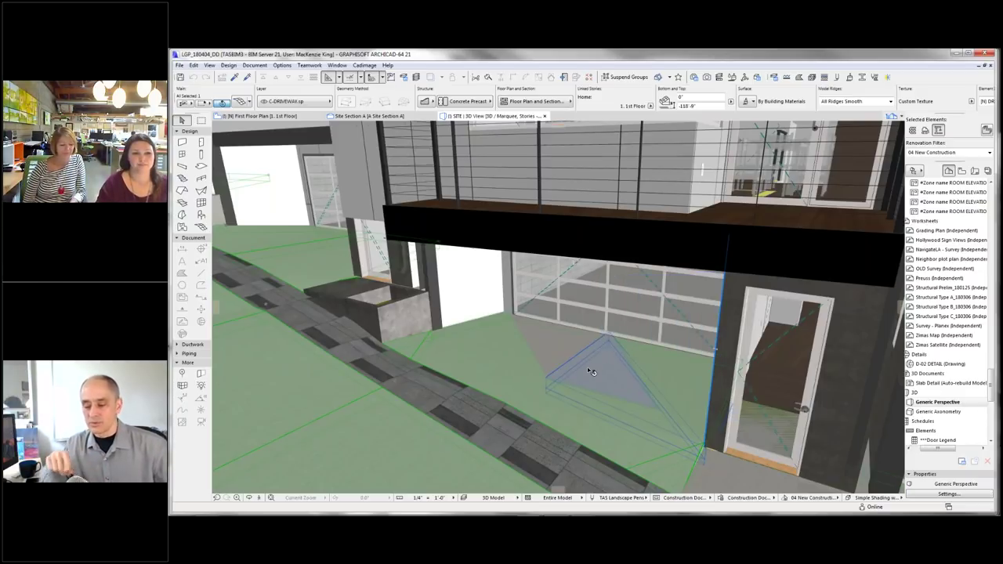
pyautogui.scroll(-3, 592, 371)
pyautogui.keyDown('shift'); pyautogui.moveTo(588, 376); pyautogui.dragTo(492, 329, button='middle'); pyautogui.keyUp('shift')
pyautogui.scroll(-3, 492, 370)
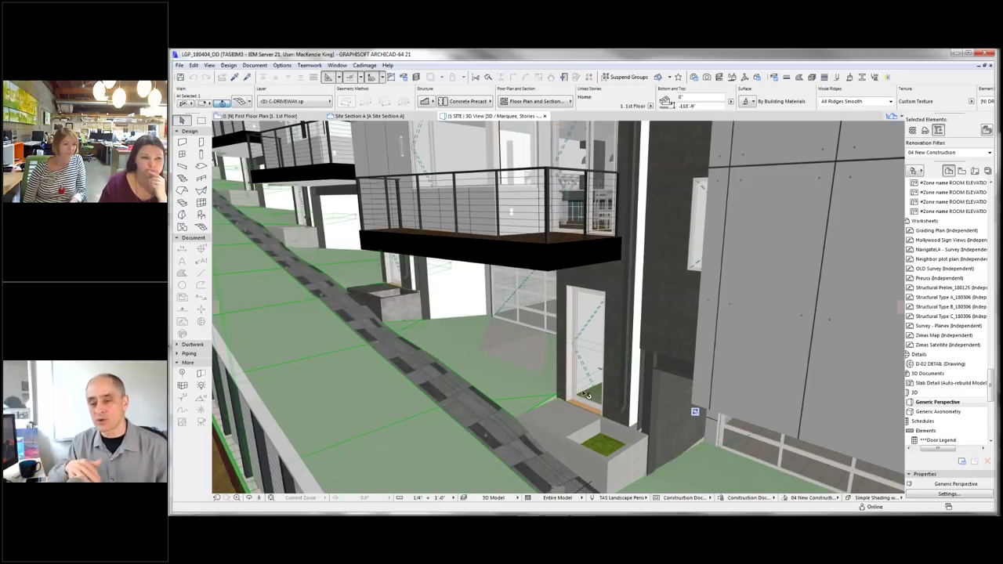
pyautogui.keyDown('shift'); pyautogui.moveTo(499, 395); pyautogui.dragTo(678, 399, button='middle'); pyautogui.keyUp('shift')
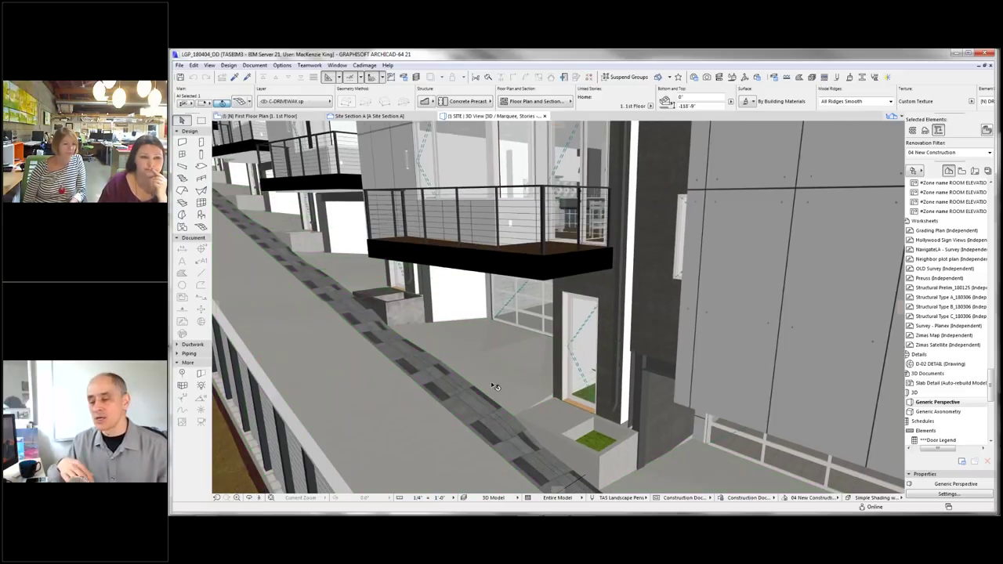
# - Check the information of the lowest unit's exterior siding wall and show the driveway together with the street-end building
pyautogui.click(761, 403)
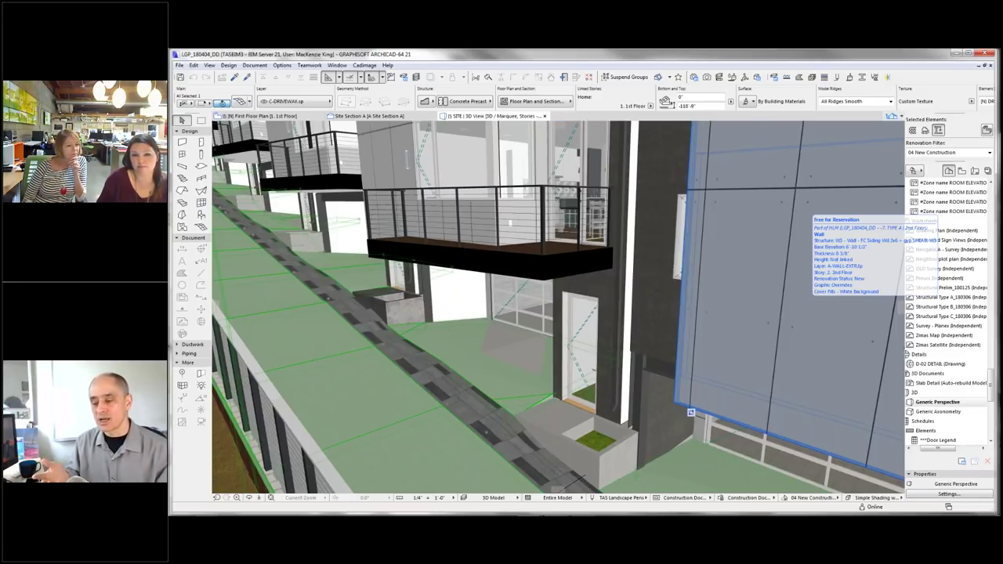
pyautogui.press('Escape')
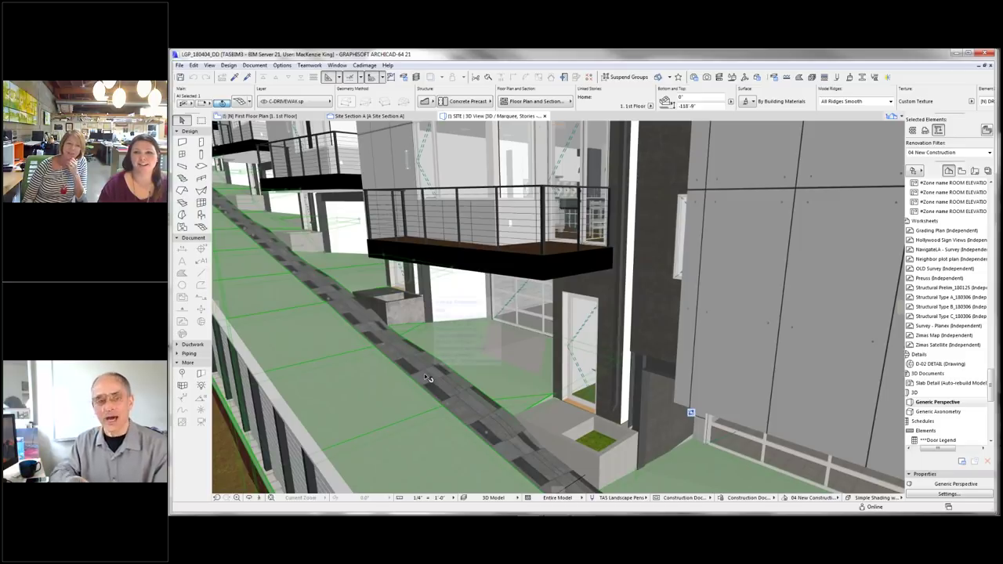
pyautogui.scroll(-1, 426, 376)
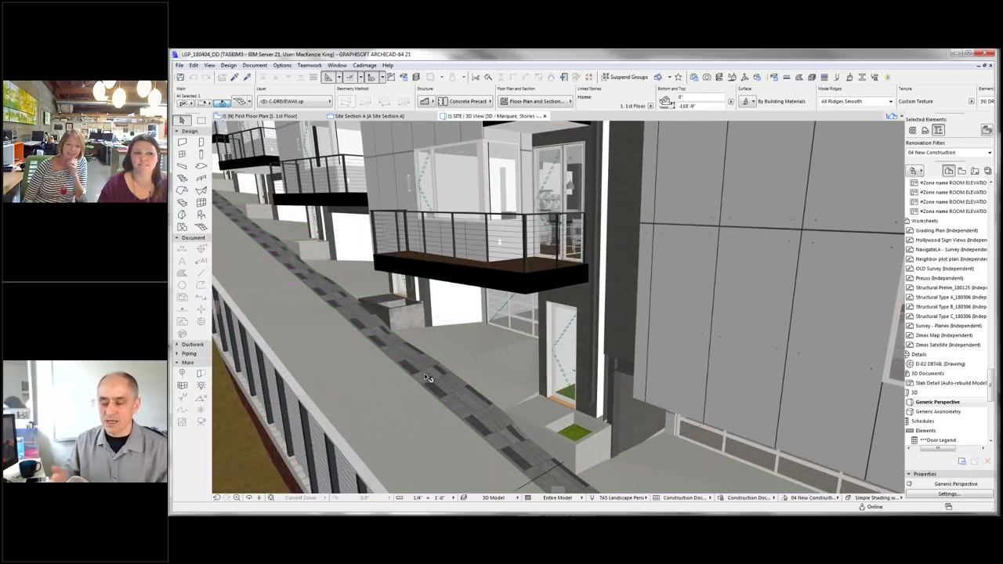
pyautogui.scroll(-1, 424, 373)
pyautogui.scroll(-1, 416, 341)
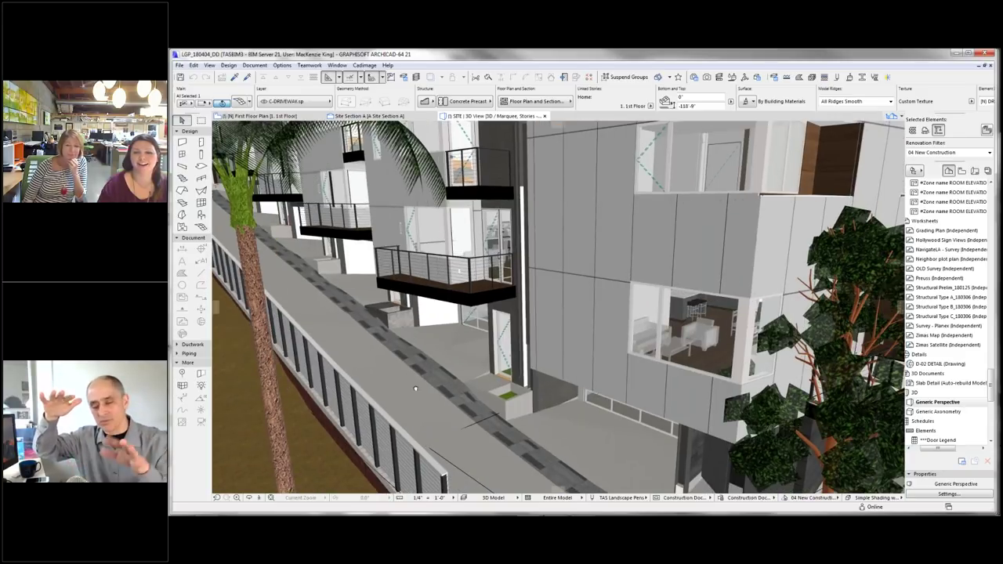
pyautogui.scroll(-1, 595, 333)
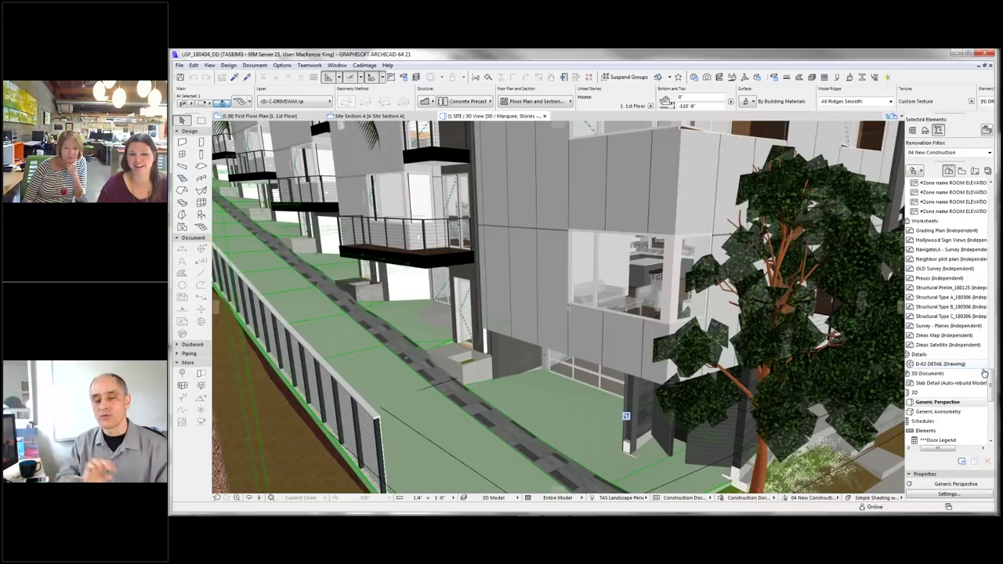
# - Browse the saved views in the View Map and open the Site North Elevation
pyautogui.click(963, 171)
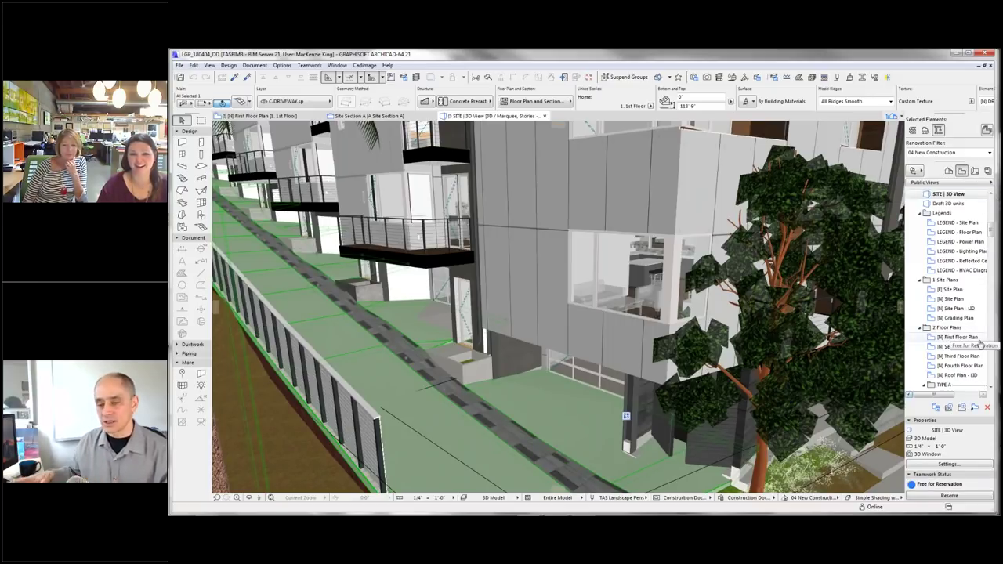
pyautogui.click(961, 318)
pyautogui.scroll(-10, 962, 325)
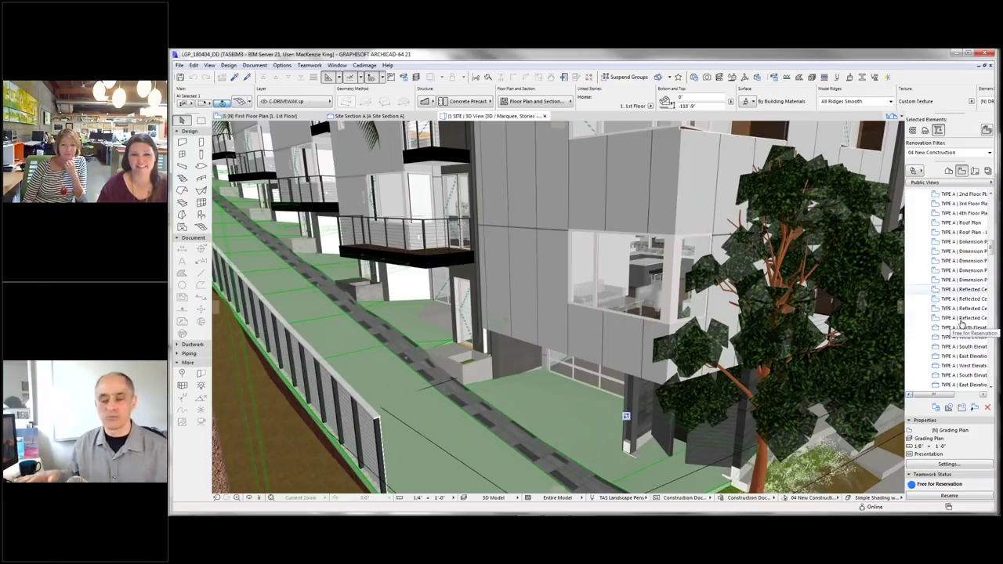
pyautogui.scroll(-10, 962, 324)
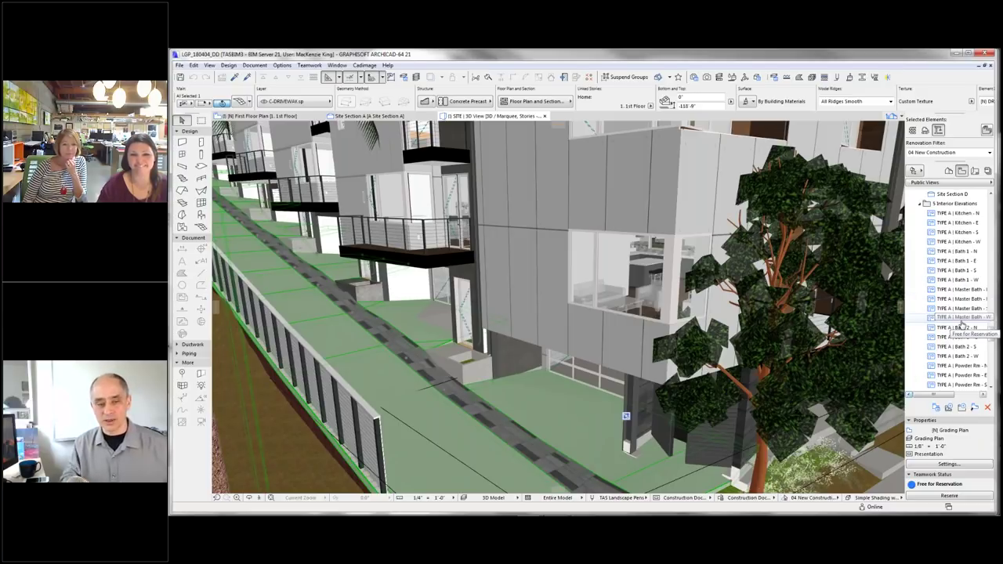
pyautogui.scroll(10, 962, 324)
pyautogui.scroll(-2, 963, 324)
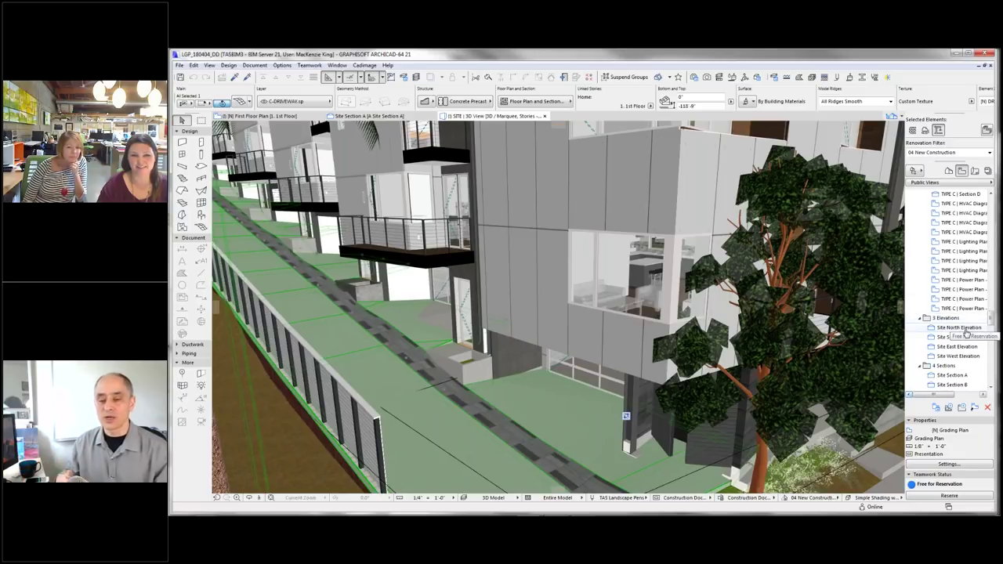
pyautogui.doubleClick(962, 327)
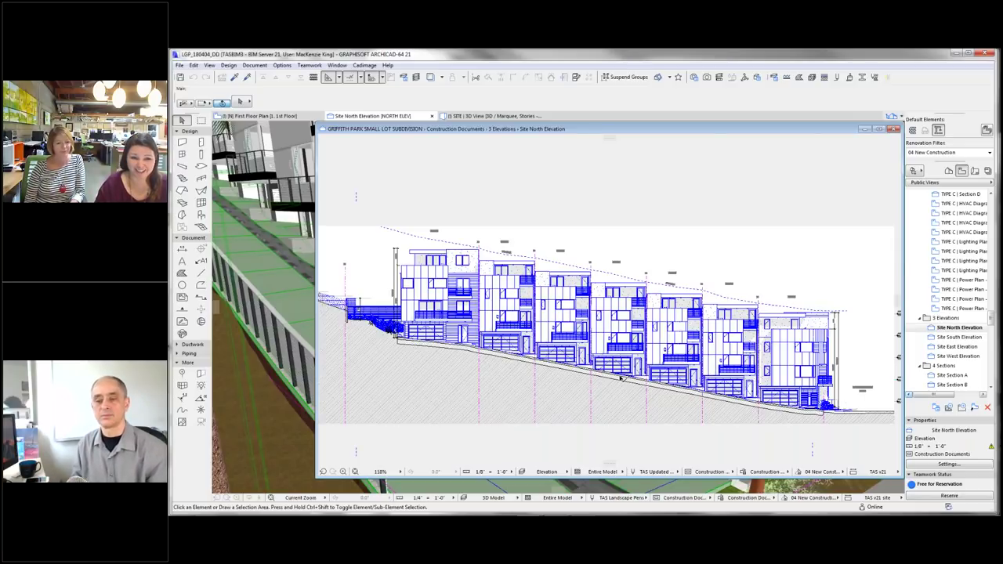
# - Select the driveway slab below a garage door in the north elevation, check its information, and show its slope across the lots
pyautogui.scroll(6, 620, 379)
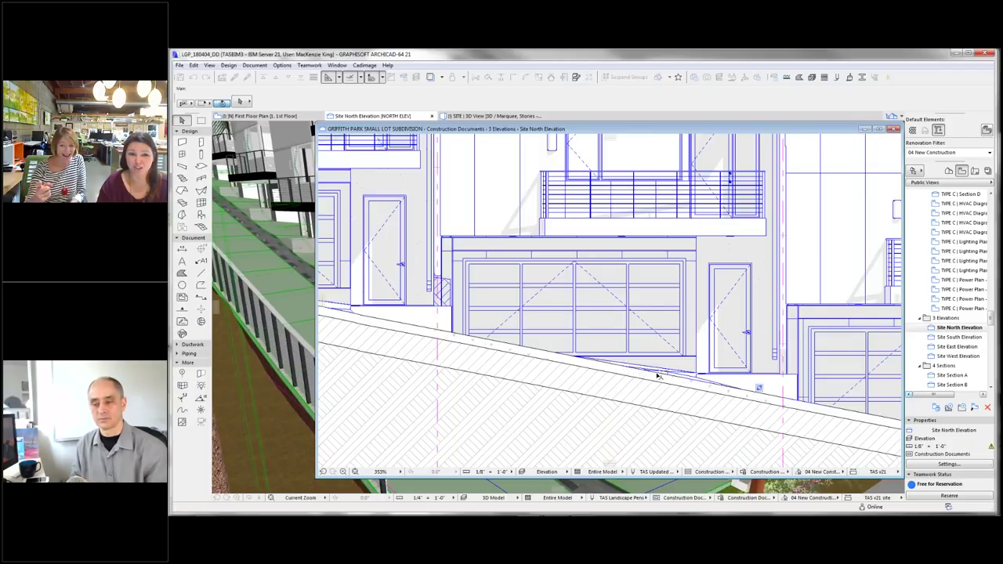
pyautogui.click(658, 376)
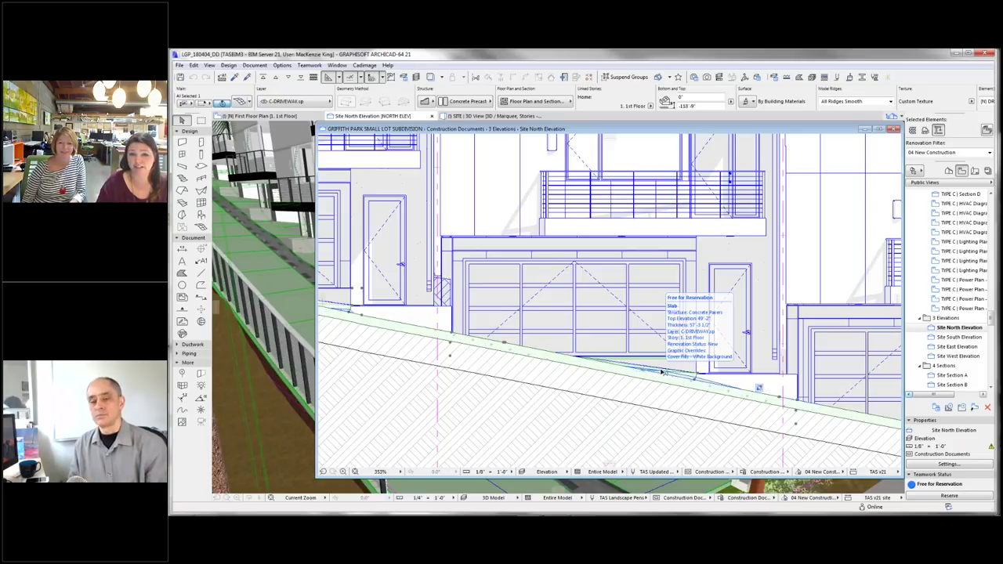
pyautogui.scroll(-4, 662, 373)
pyautogui.scroll(-3, 667, 377)
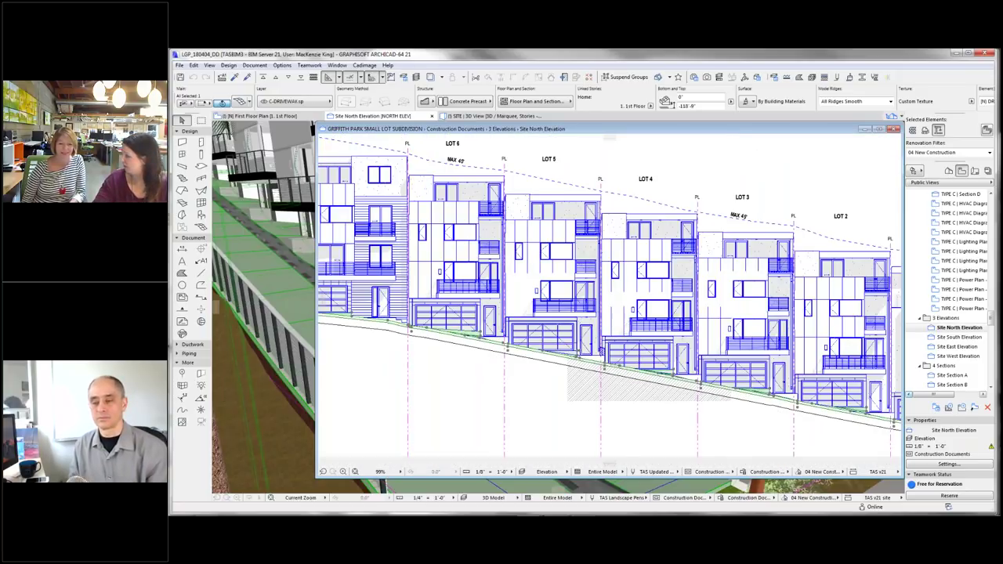
# - Clear the selection and examine the roof lines and height limit of Lots 1 to 4 in the north elevation
pyautogui.scroll(1, 667, 377)
pyautogui.click(835, 197)
pyautogui.scroll(2, 835, 196)
pyautogui.click(802, 272)
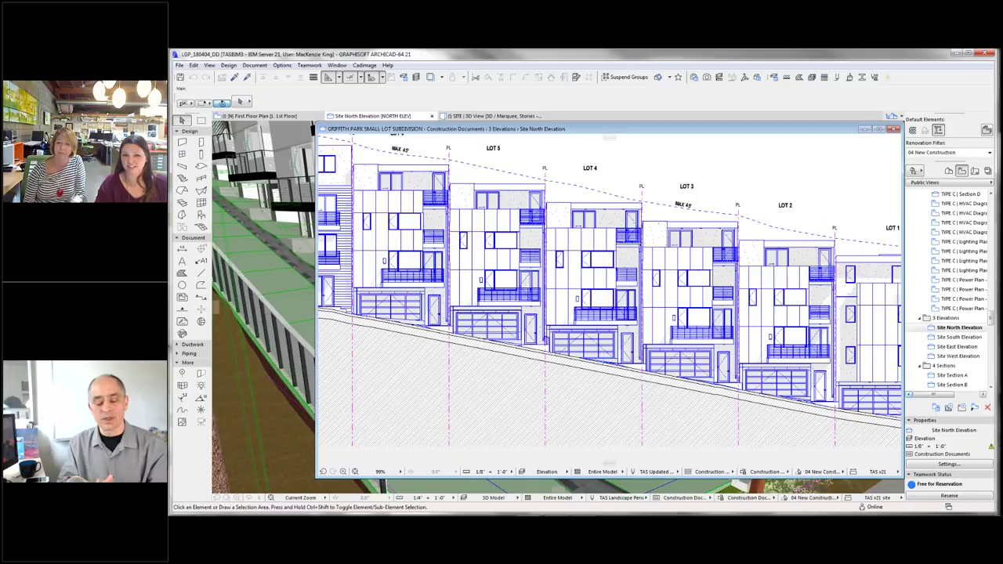
pyautogui.scroll(4, 847, 268)
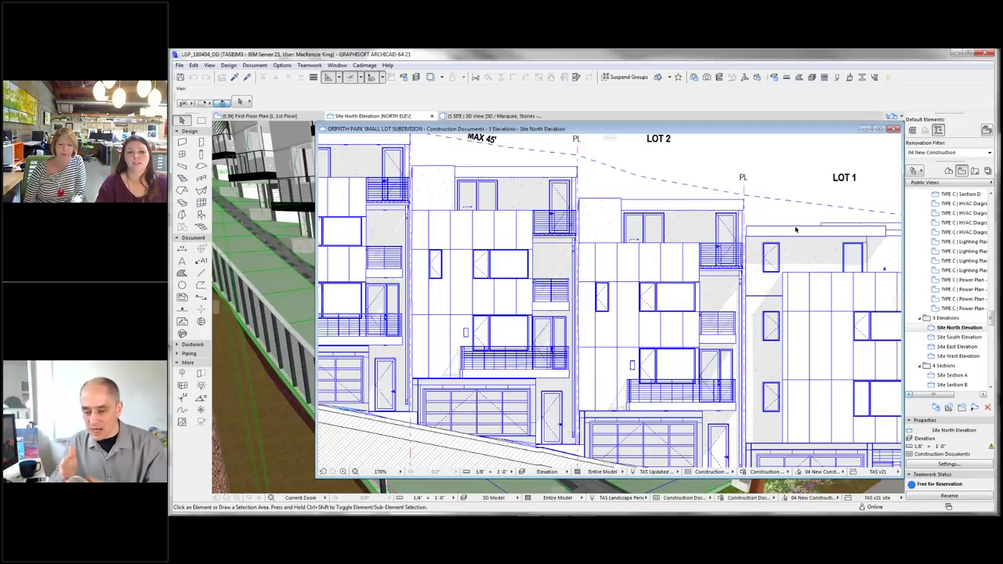
pyautogui.scroll(-2, 796, 229)
pyautogui.moveTo(784, 228); pyautogui.dragTo(745, 235, button='middle')
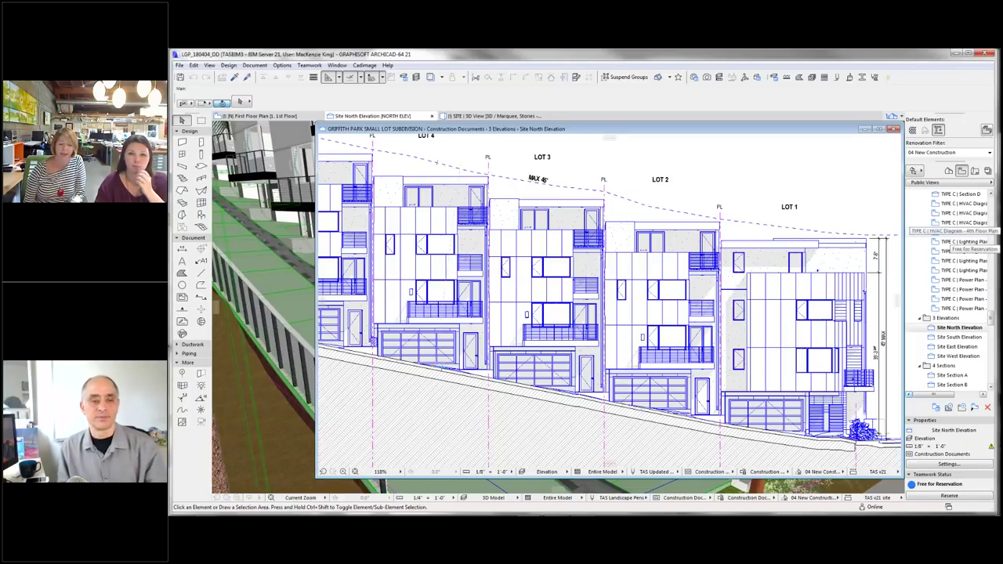
# - Open the [N] First Floor Plan from the View Map and look closely at the garage walls beside the LID planter
pyautogui.scroll(15, 962, 229)
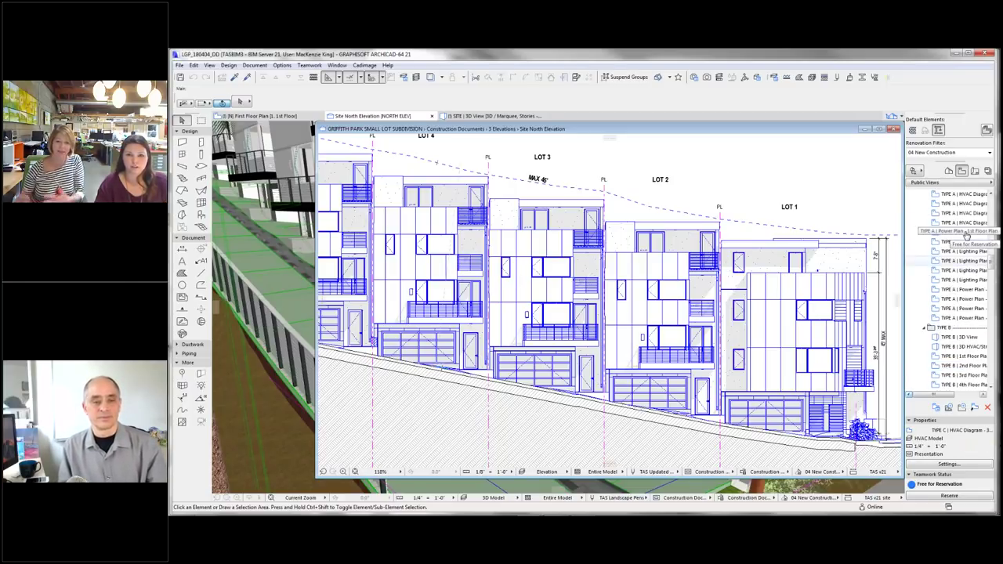
pyautogui.scroll(6, 967, 236)
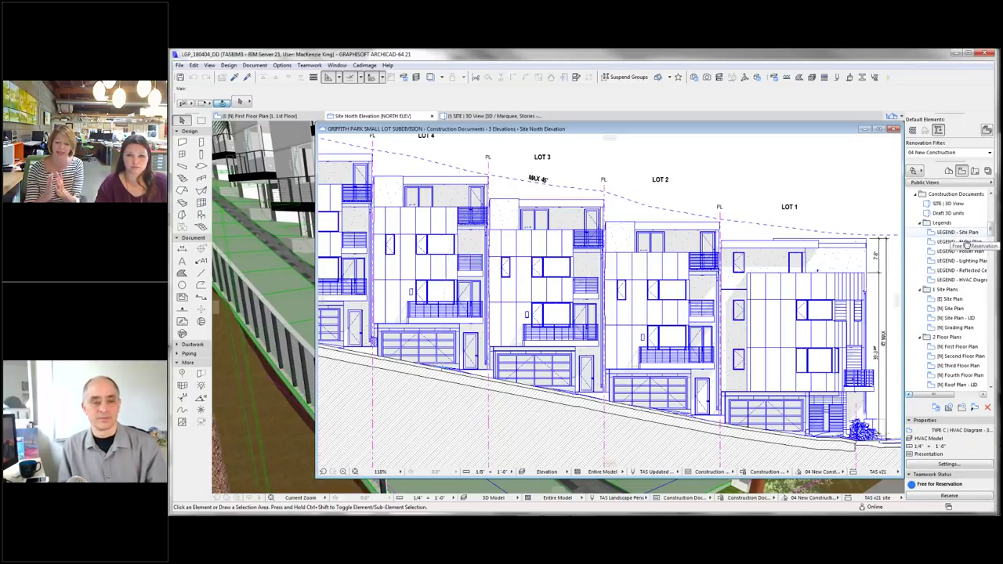
pyautogui.click(966, 349)
pyautogui.doubleClick(966, 348)
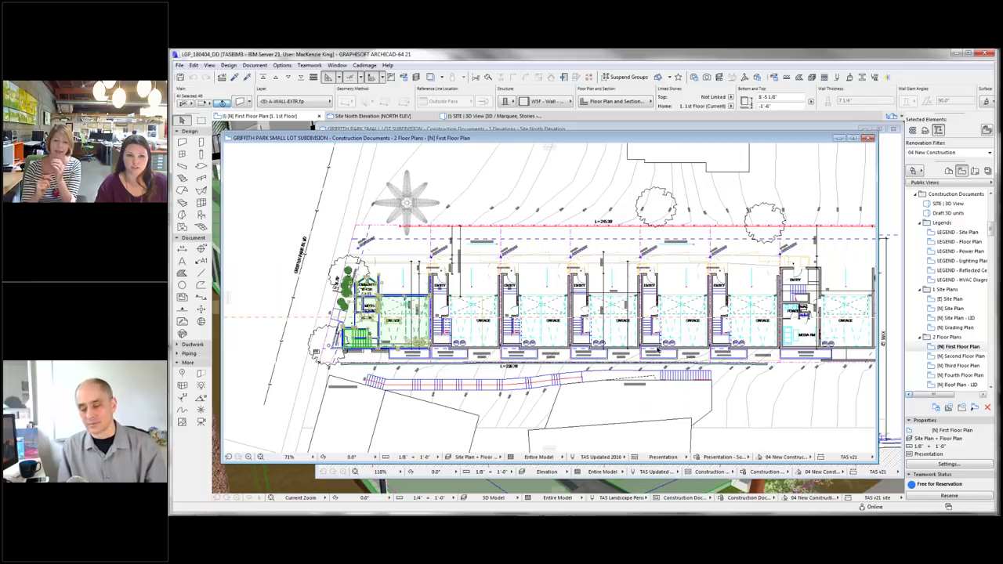
pyautogui.scroll(6, 569, 333)
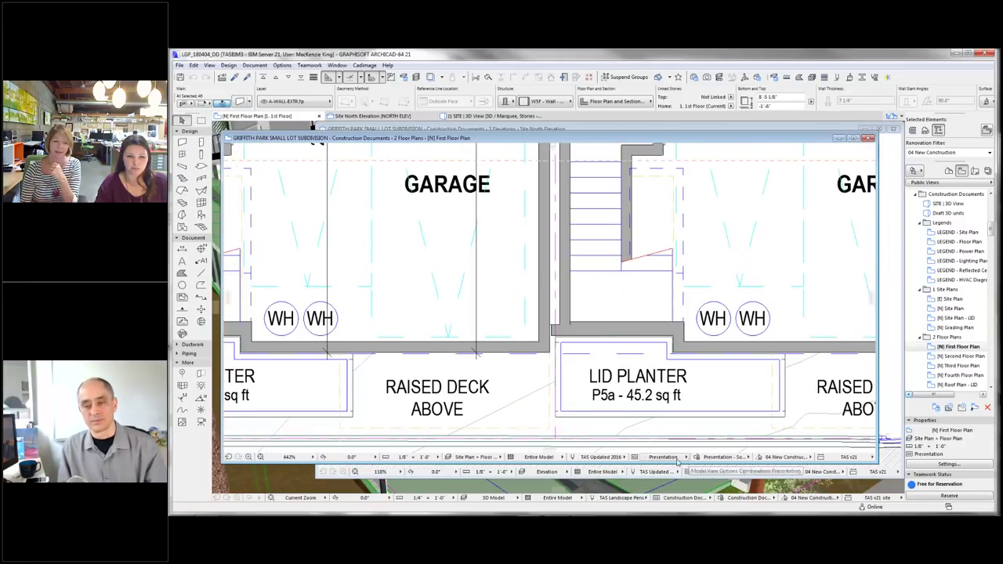
# - Set the plan's model view options to Construction Documents, try the CD Dimension Plan graphic override, and set the override to Construction Documents
pyautogui.click(664, 457)
pyautogui.click(716, 370)
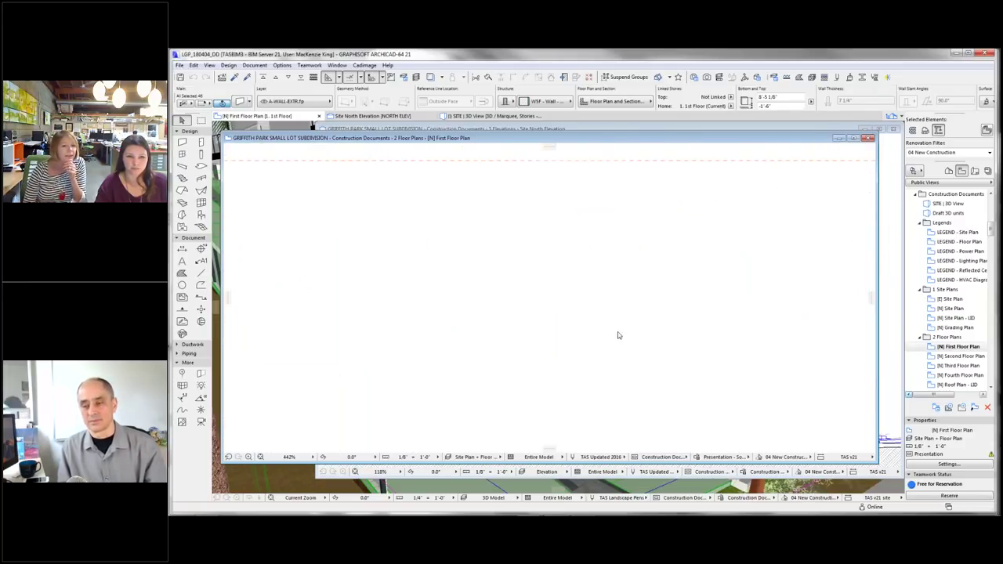
pyautogui.click(725, 458)
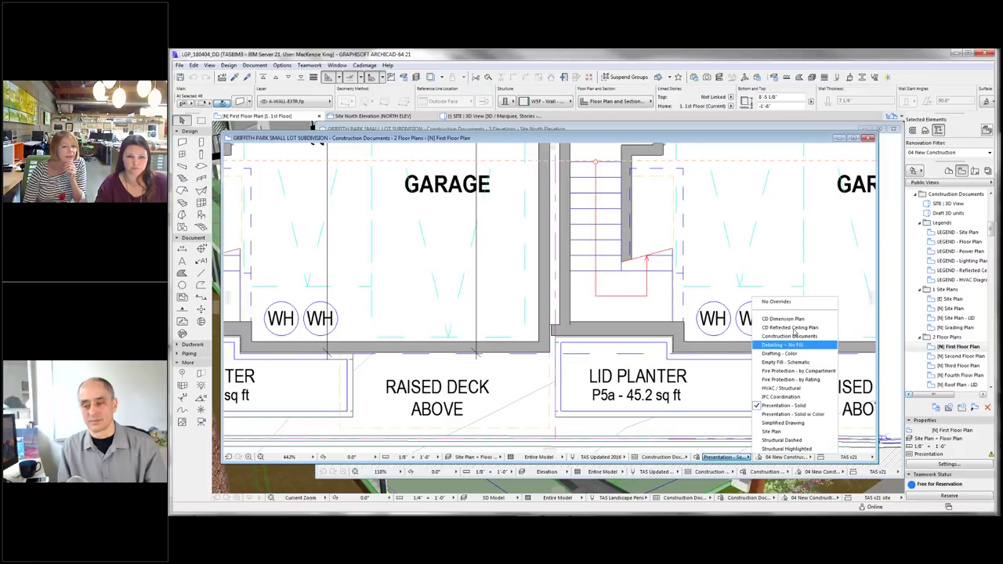
pyautogui.click(792, 320)
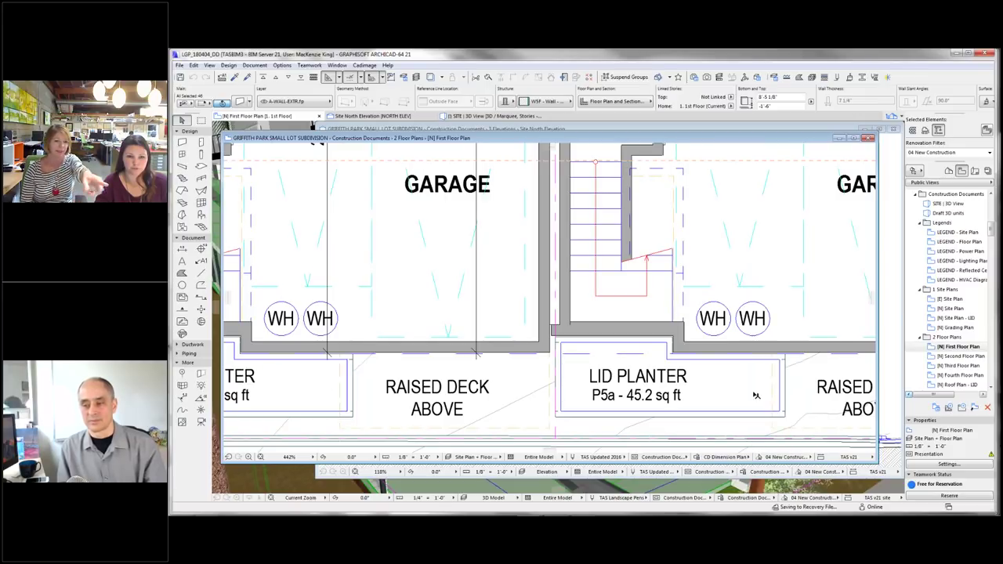
pyautogui.click(725, 457)
pyautogui.click(784, 336)
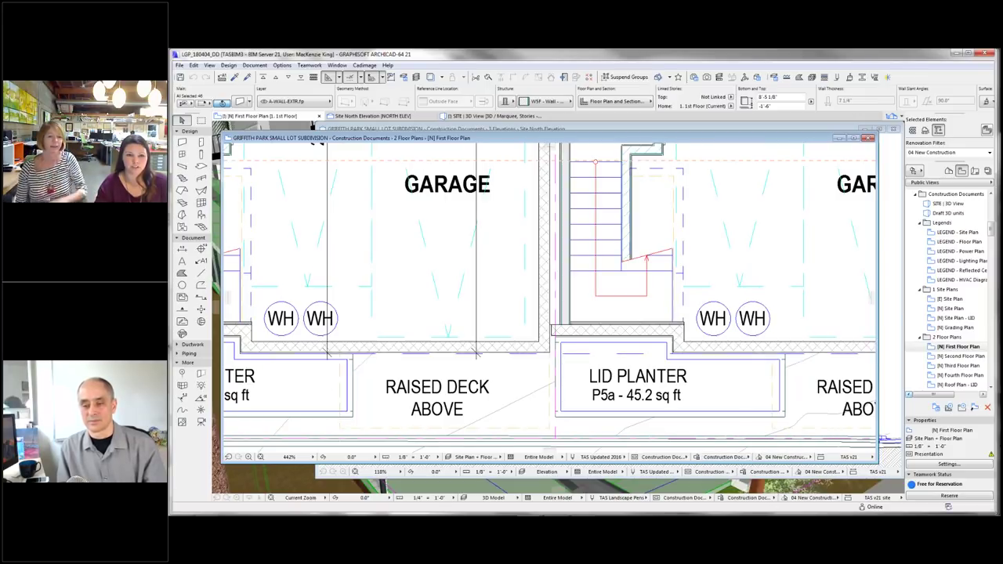
# - Examine the garage wall corner beside the P5a LID planter and the neighbouring garages and planters in the [N] First Floor Plan
pyautogui.scroll(3, 570, 337)
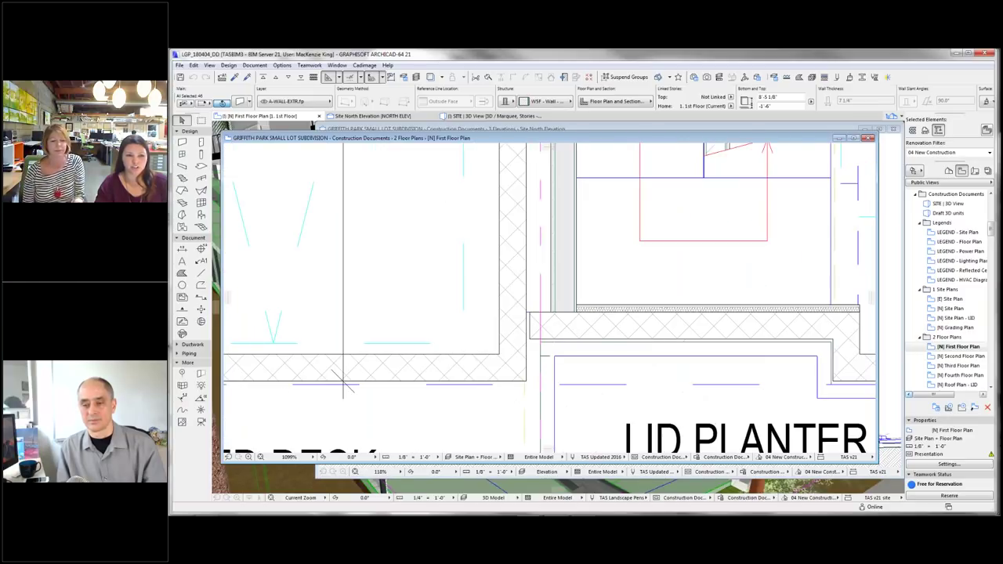
pyautogui.moveTo(532, 340)
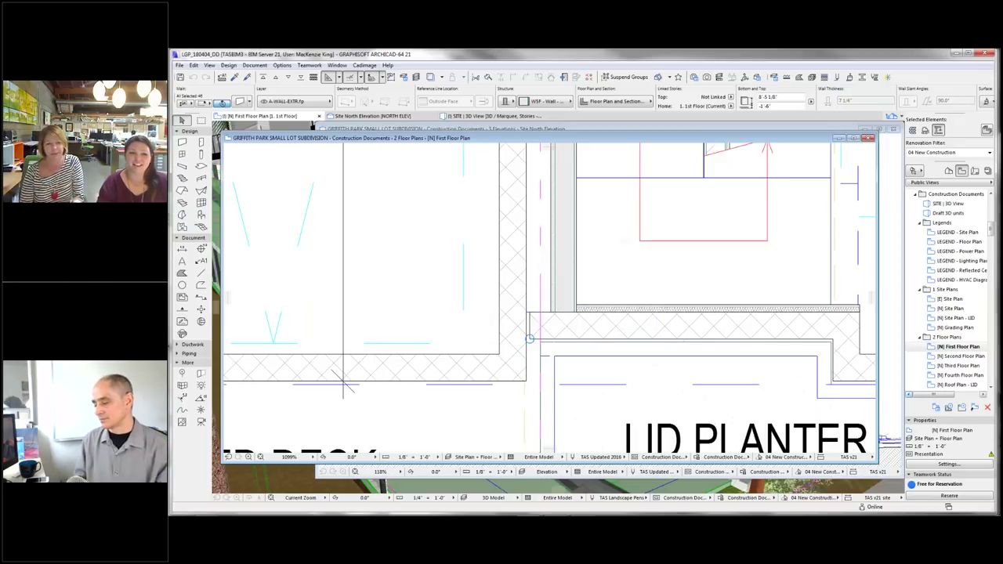
pyautogui.scroll(1, 690, 329)
pyautogui.scroll(-2, 589, 329)
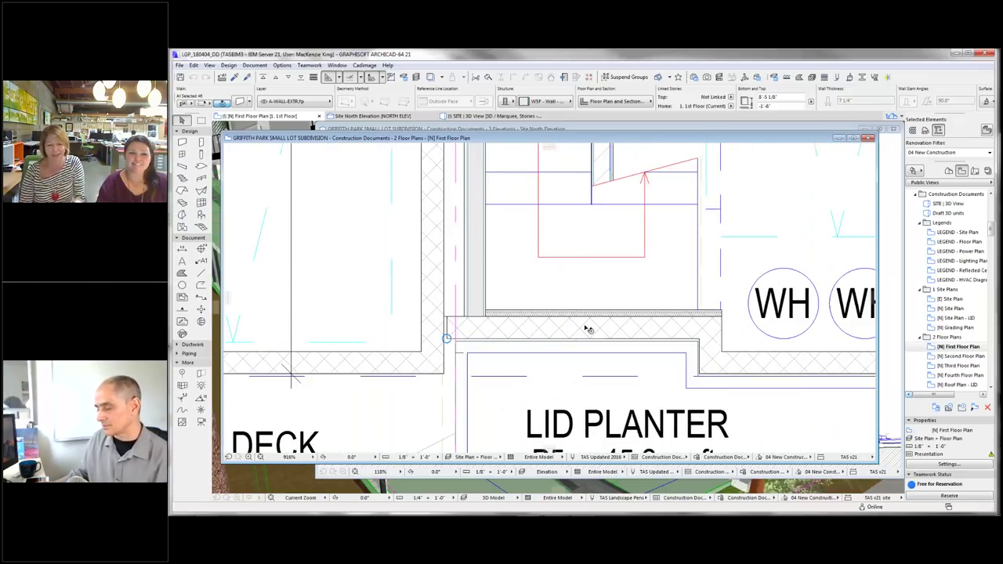
pyautogui.scroll(-1, 589, 329)
pyautogui.scroll(-2, 587, 339)
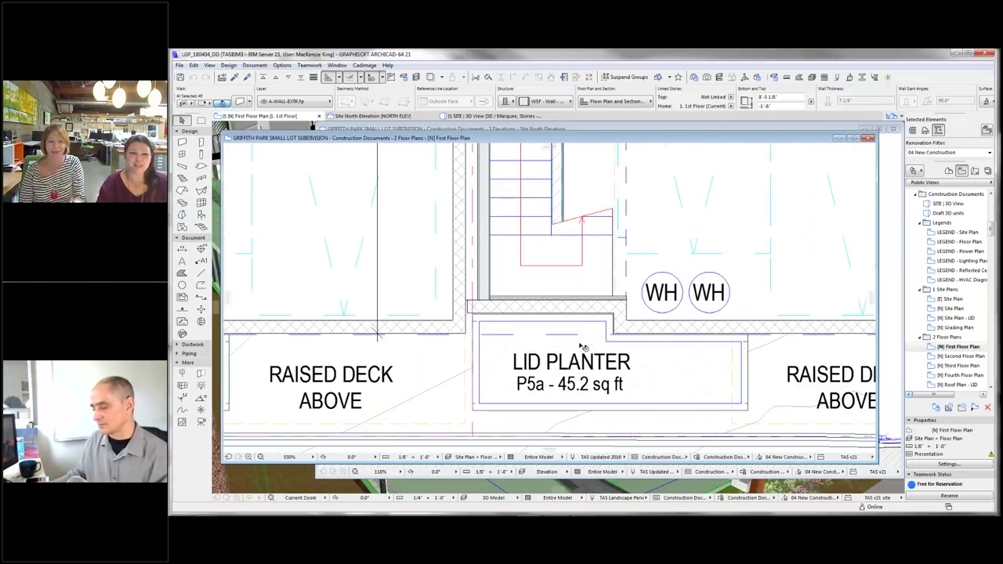
pyautogui.scroll(-2, 584, 346)
pyautogui.hscroll(3, 653, 350)
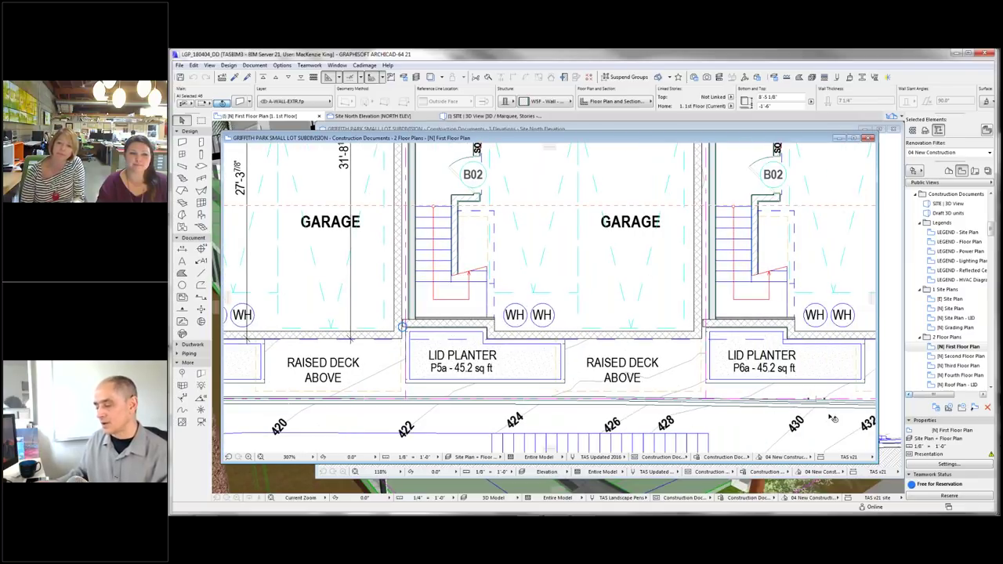
pyautogui.scroll(-1, 805, 389)
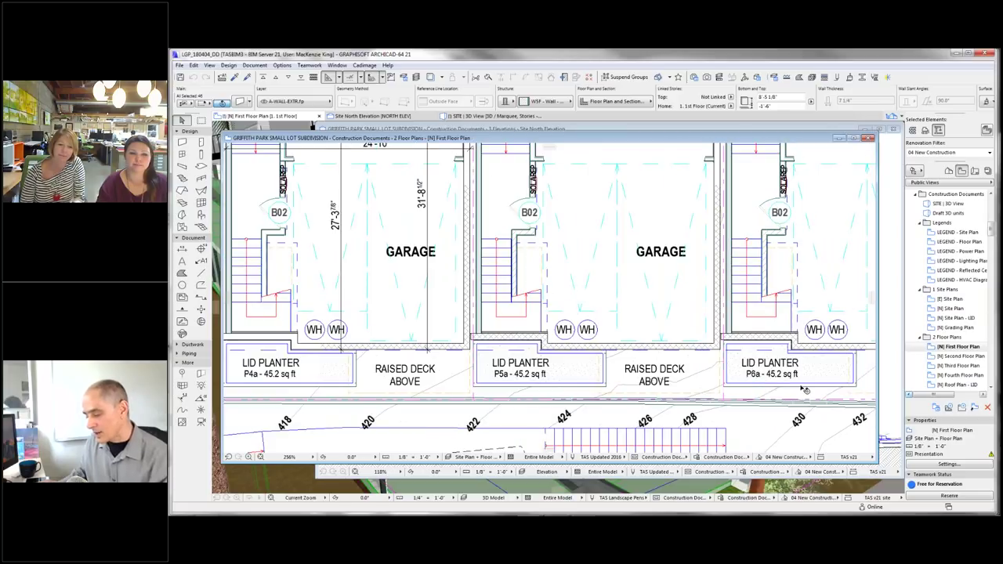
pyautogui.hscroll(3, 805, 389)
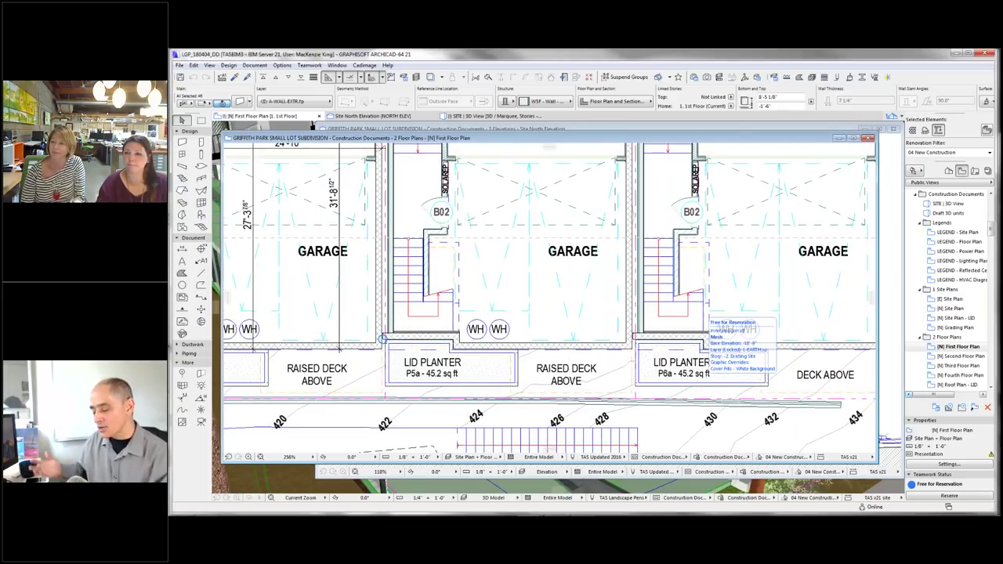
pyautogui.click(705, 317)
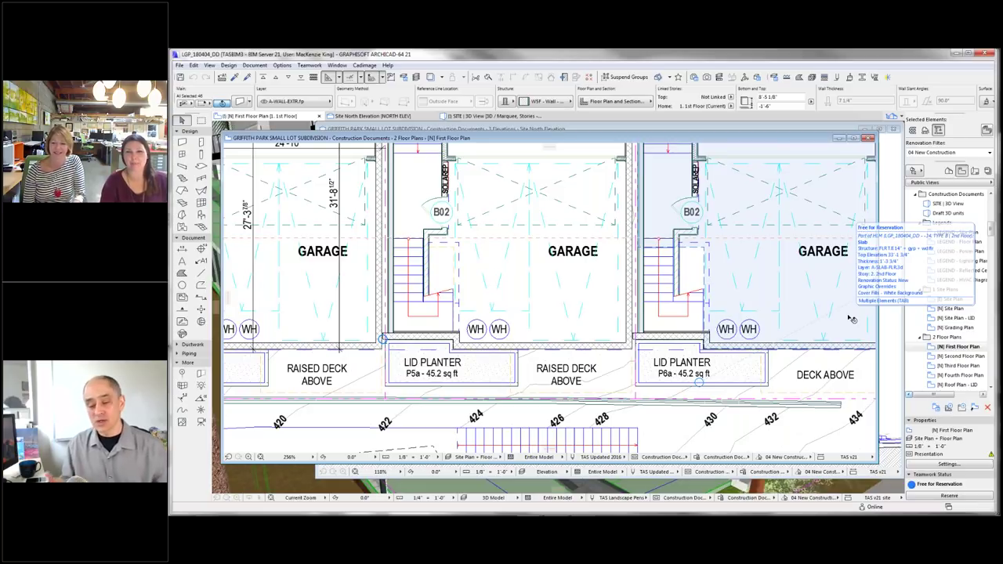
# - Return to the SITE 3D view, clear the selection, and show the full row of stepped buildings along the driveway
pyautogui.click(474, 118)
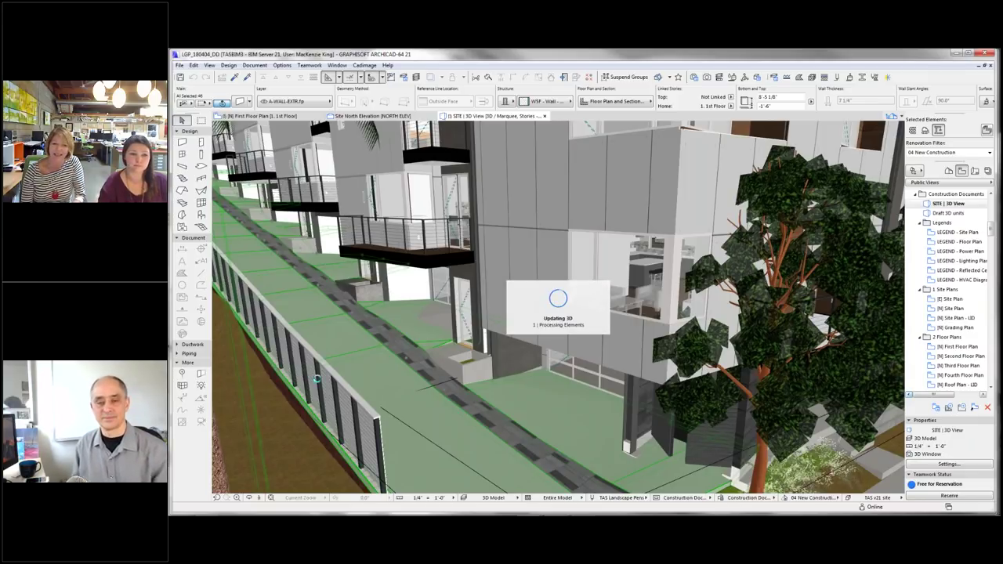
pyautogui.press('Escape')
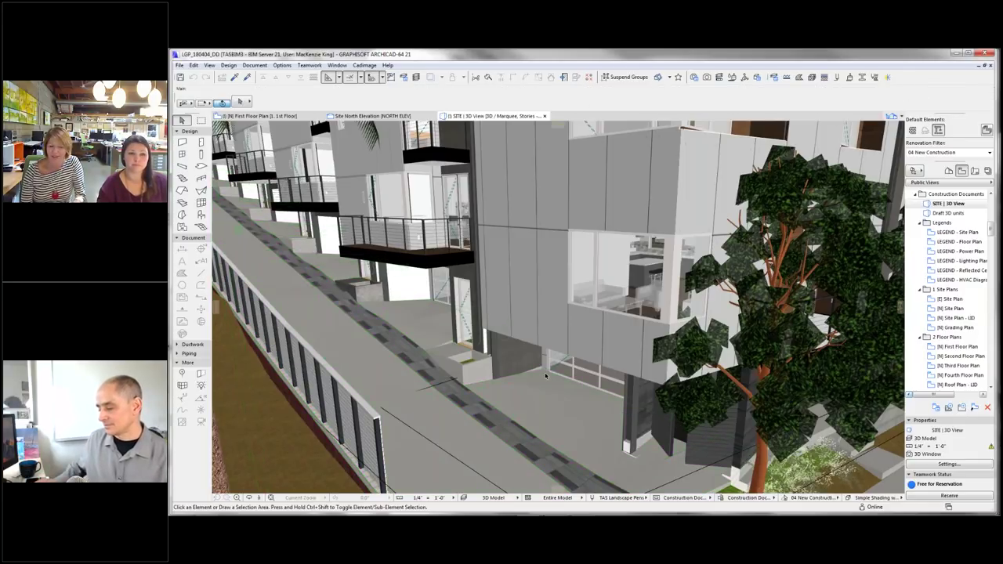
pyautogui.scroll(-5, 546, 378)
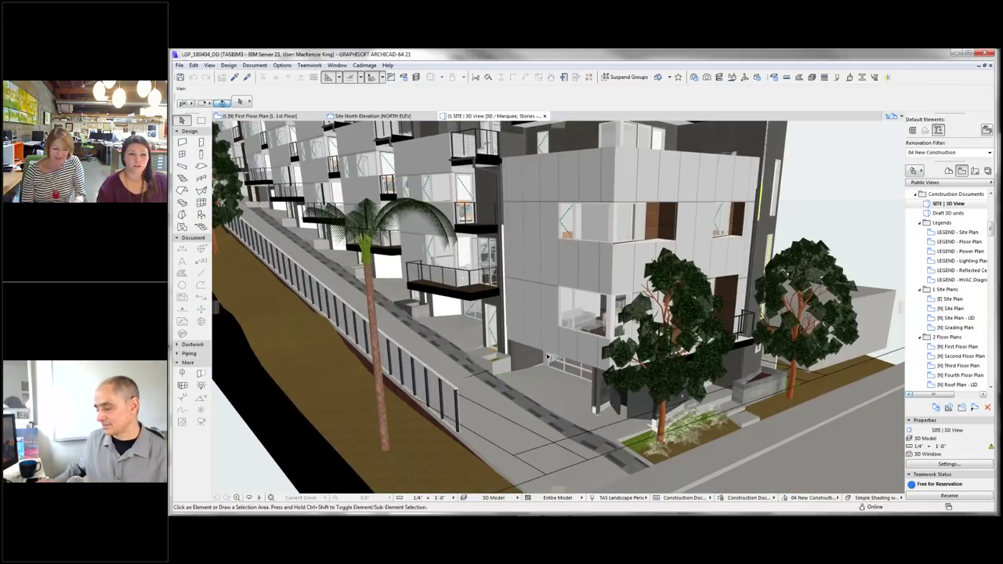
pyautogui.scroll(-5, 547, 377)
pyautogui.scroll(3, 527, 369)
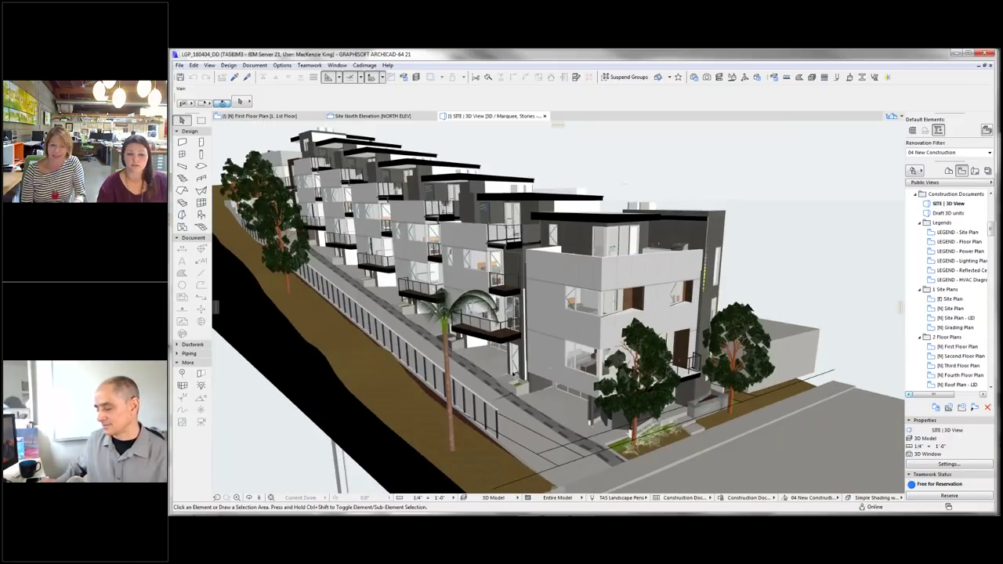
pyautogui.scroll(3, 527, 370)
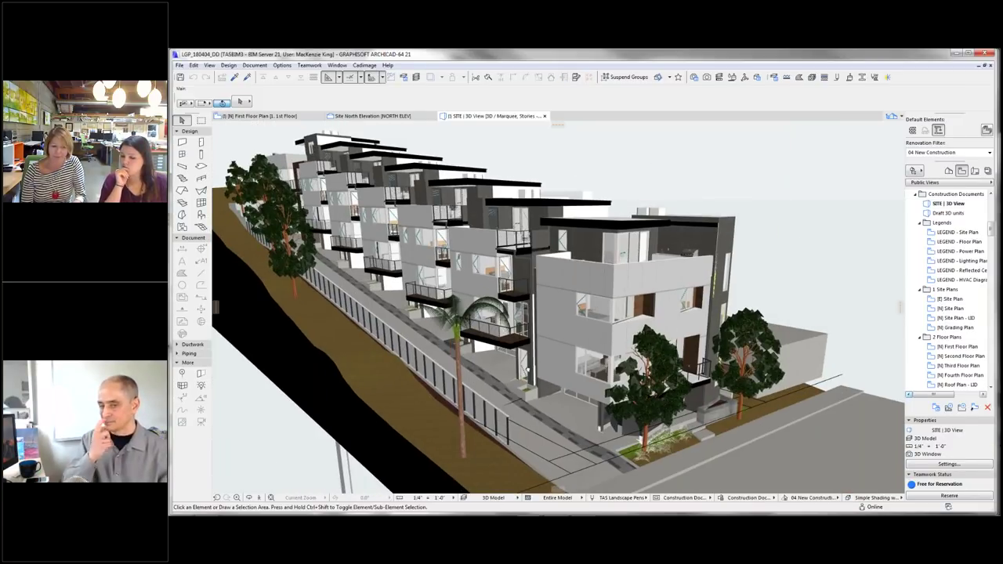
pyautogui.moveTo(526, 367)
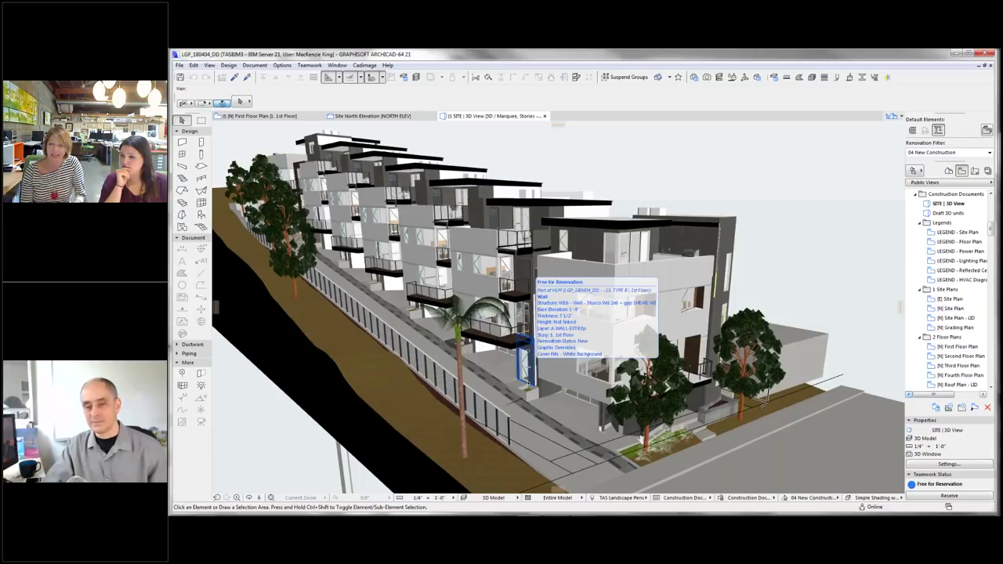
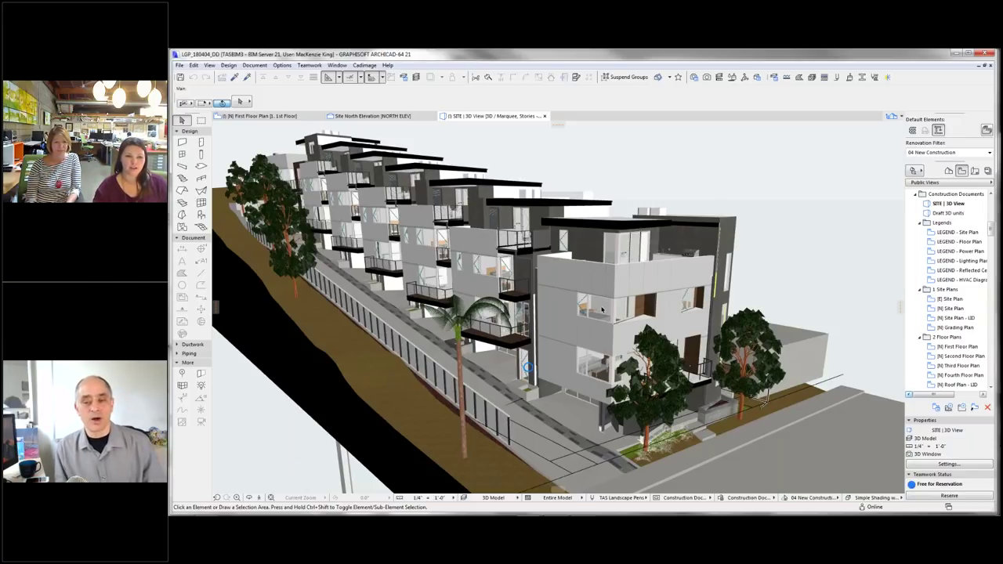
# - Inspect the corner bedroom of the front building, check the information of the wood column beside its door, and return outside
pyautogui.scroll(2, 602, 311)
pyautogui.scroll(3, 601, 312)
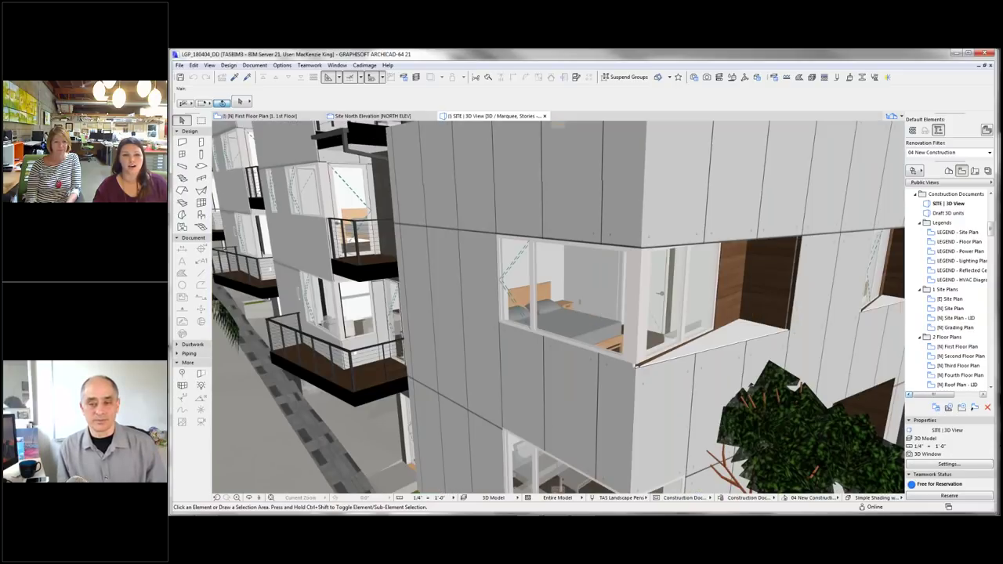
pyautogui.moveTo(601, 312)
pyautogui.keyDown('shift'); pyautogui.mouseDown(button='middle')
pyautogui.moveTo(549, 313)
pyautogui.moveTo(705, 376)
pyautogui.mouseUp(button='middle'); pyautogui.keyUp('shift')
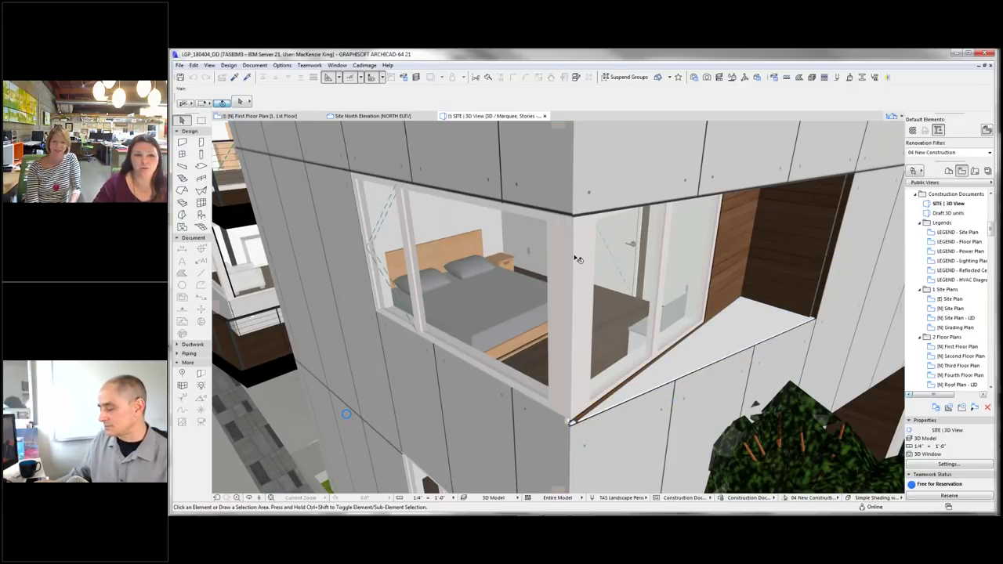
pyautogui.scroll(10, 577, 259)
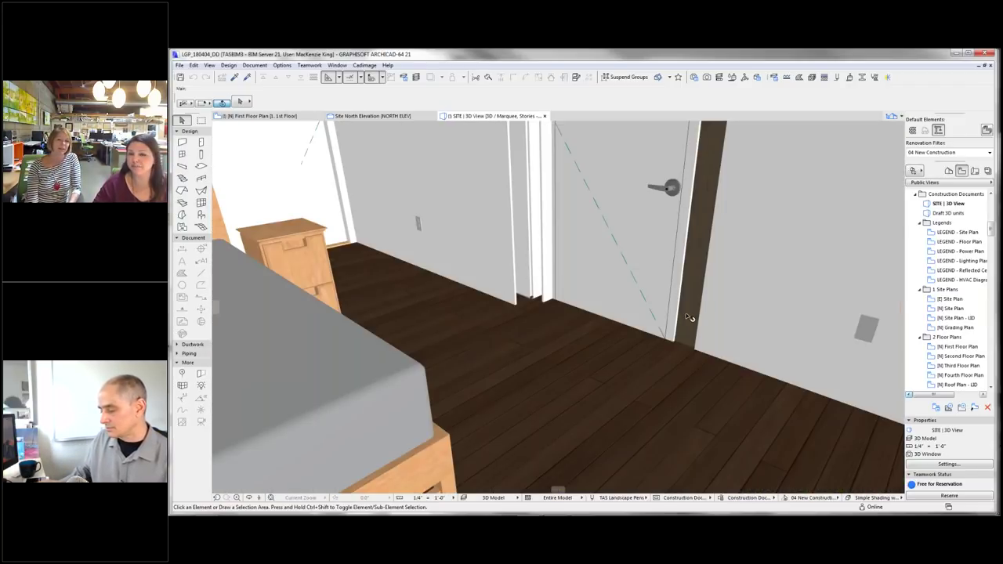
pyautogui.moveTo(690, 318)
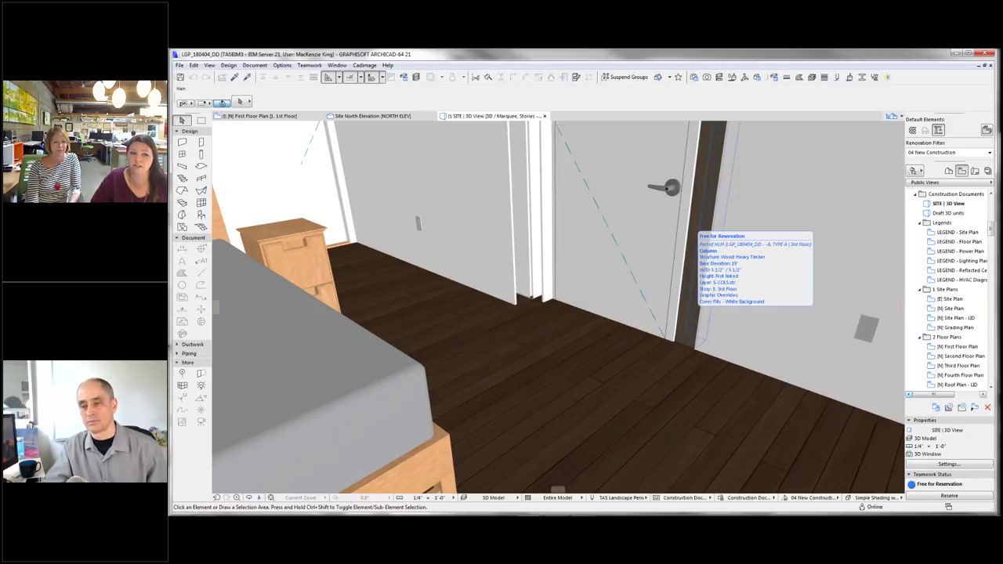
pyautogui.scroll(-3, 684, 371)
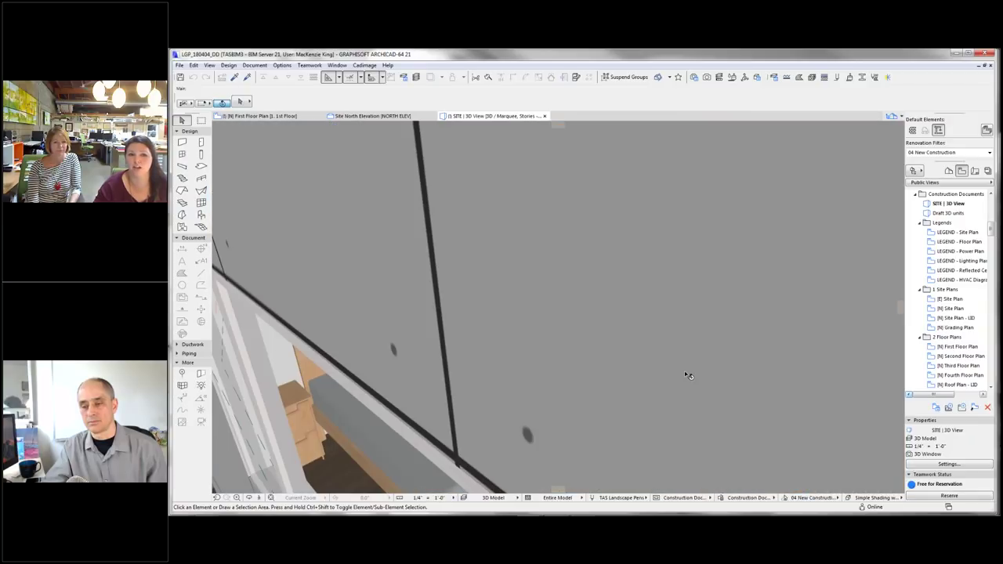
pyautogui.scroll(-3, 684, 371)
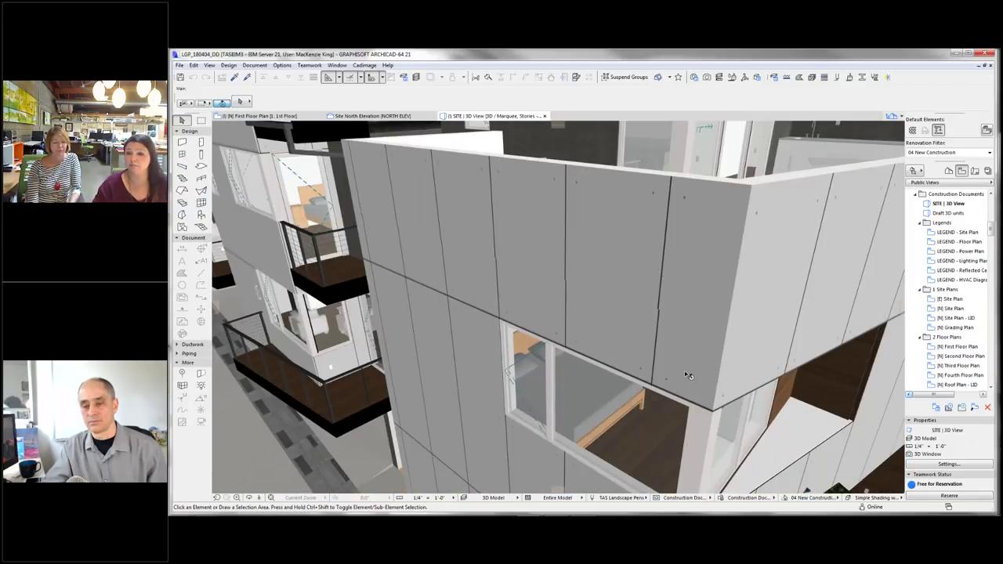
pyautogui.scroll(-3, 687, 375)
pyautogui.keyDown('shift'); pyautogui.moveTo(424, 390); pyautogui.dragTo(397, 355, button='middle'); pyautogui.keyUp('shift')
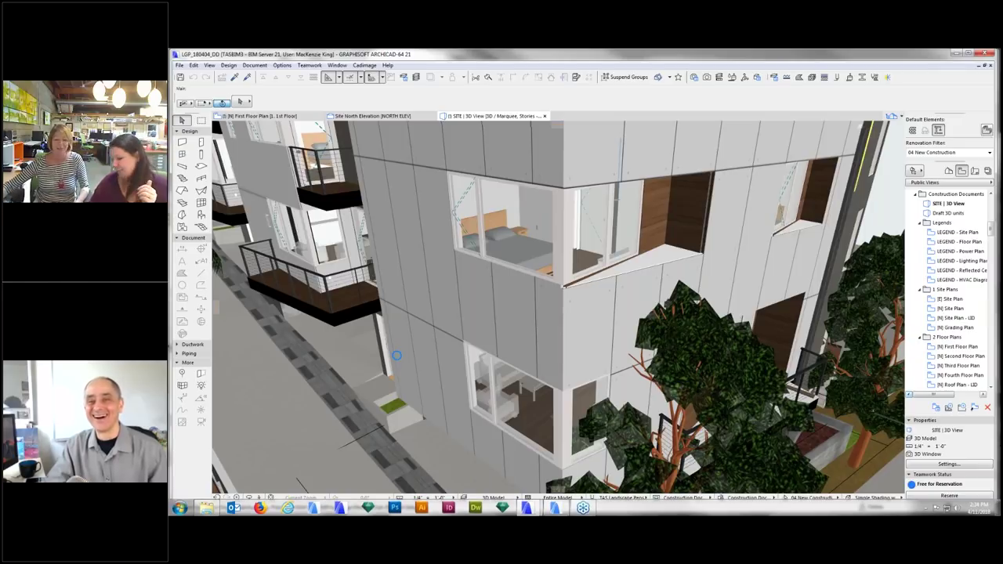
# - Open the Windows system information, check the computer's processor and installed memory, and close it
pyautogui.click(179, 508)
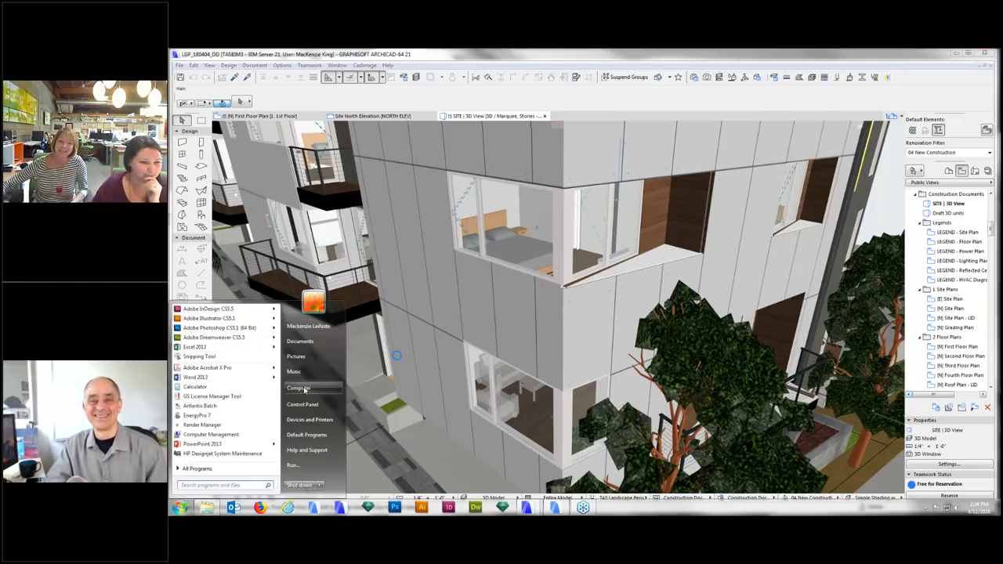
pyautogui.rightClick(304, 388)
pyautogui.click(329, 474)
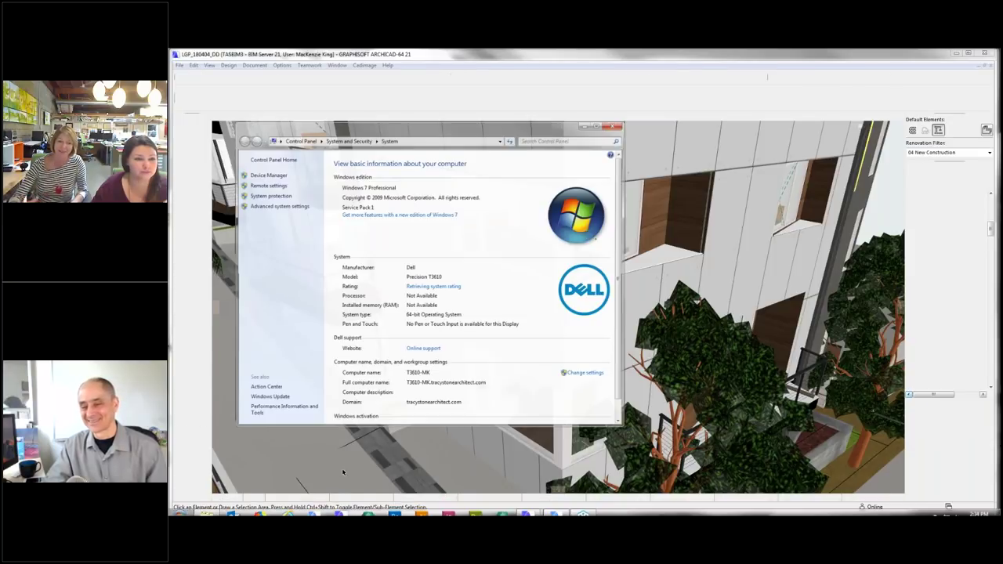
pyautogui.moveTo(512, 441)
pyautogui.mouseDown()
pyautogui.moveTo(508, 459)
pyautogui.moveTo(509, 439)
pyautogui.mouseUp()
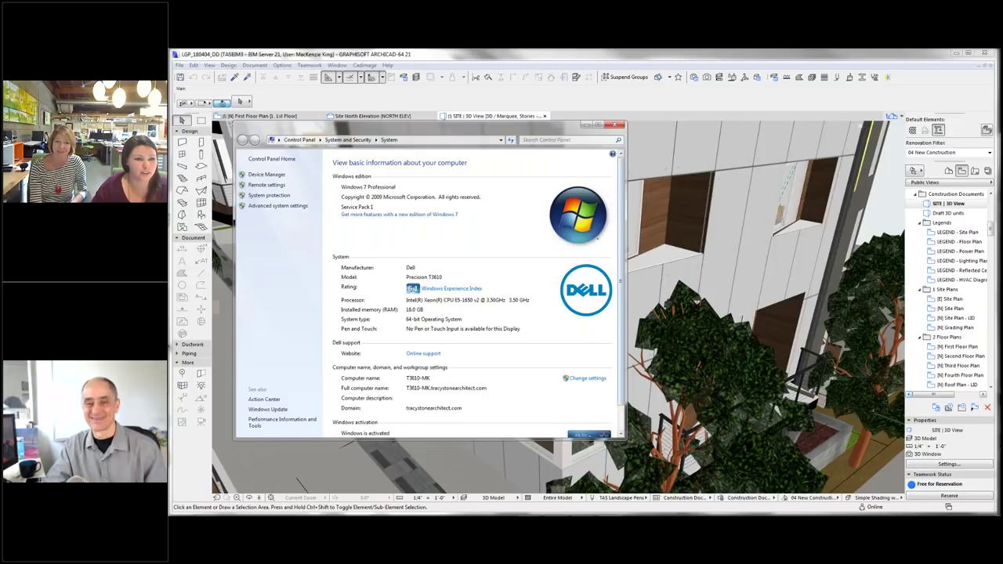
pyautogui.click(616, 126)
pyautogui.click(180, 508)
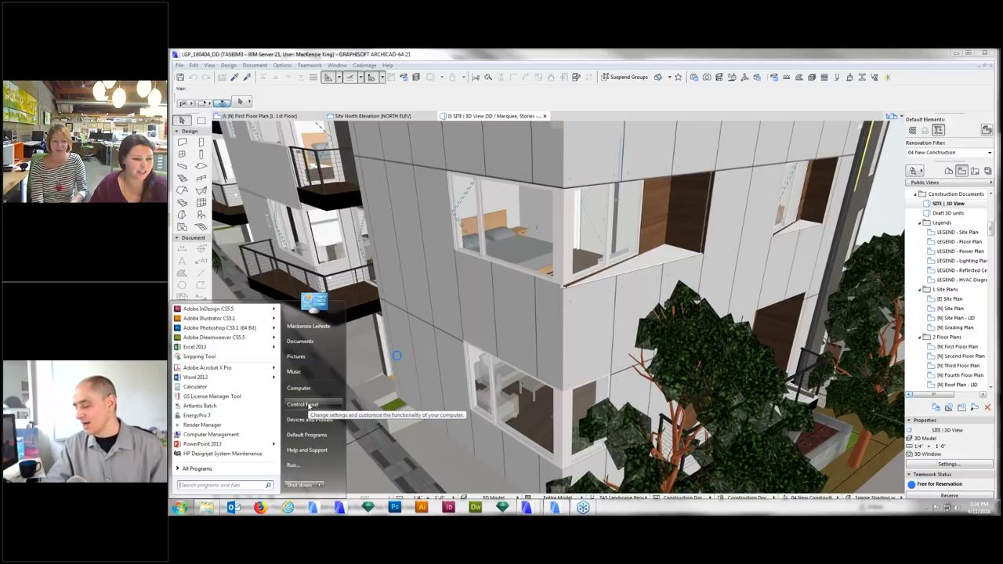
pyautogui.rightClick(311, 404)
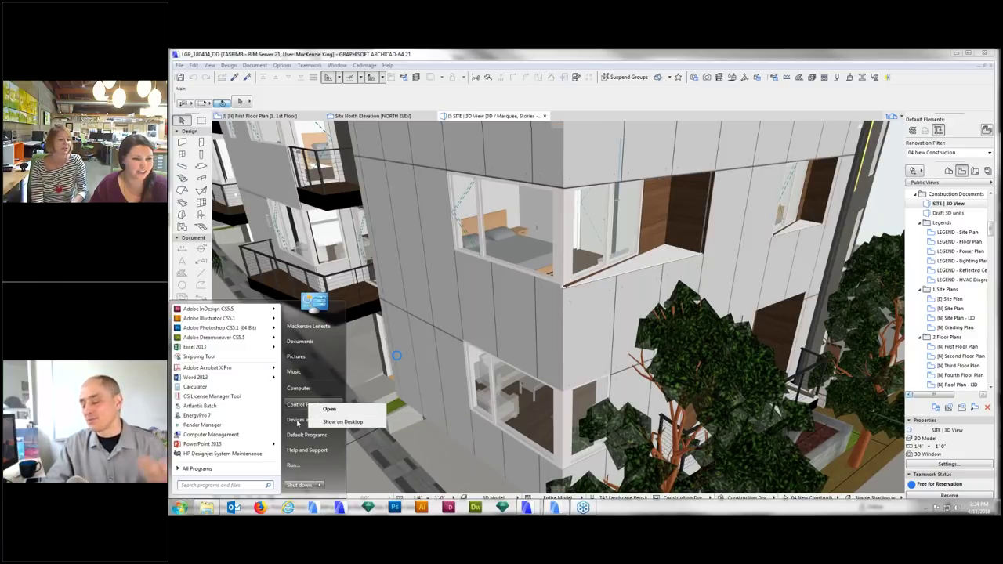
pyautogui.rightClick(310, 421)
pyautogui.click(294, 426)
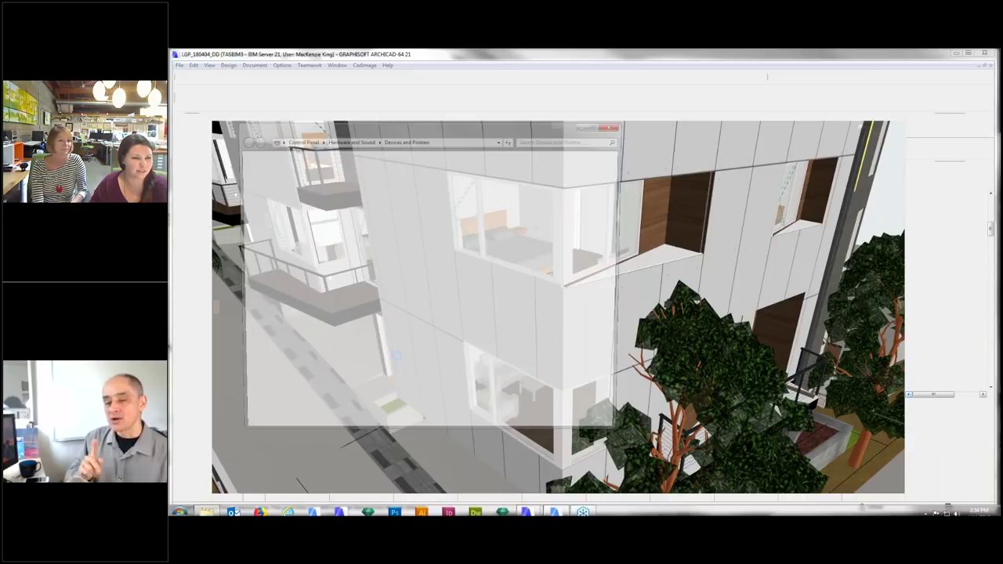
pyautogui.click(613, 127)
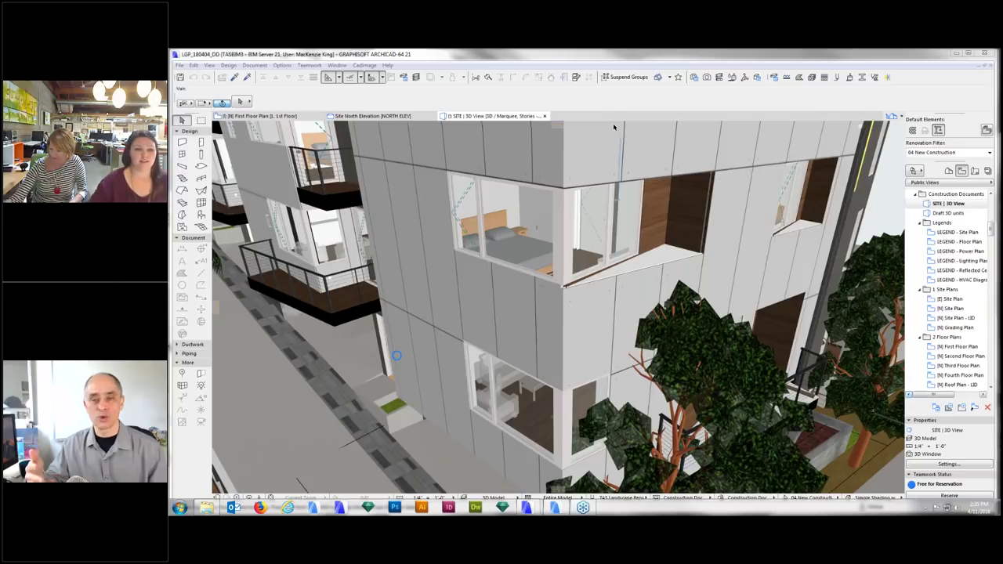
pyautogui.click(626, 61)
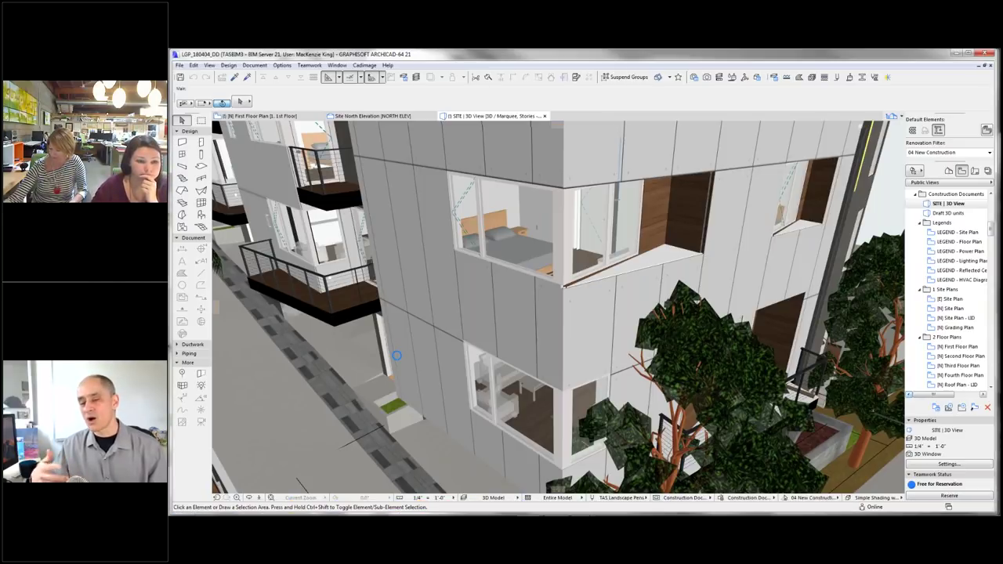
# - Create a new, empty graphic override combination named "Override Material"
pyautogui.click(722, 499)
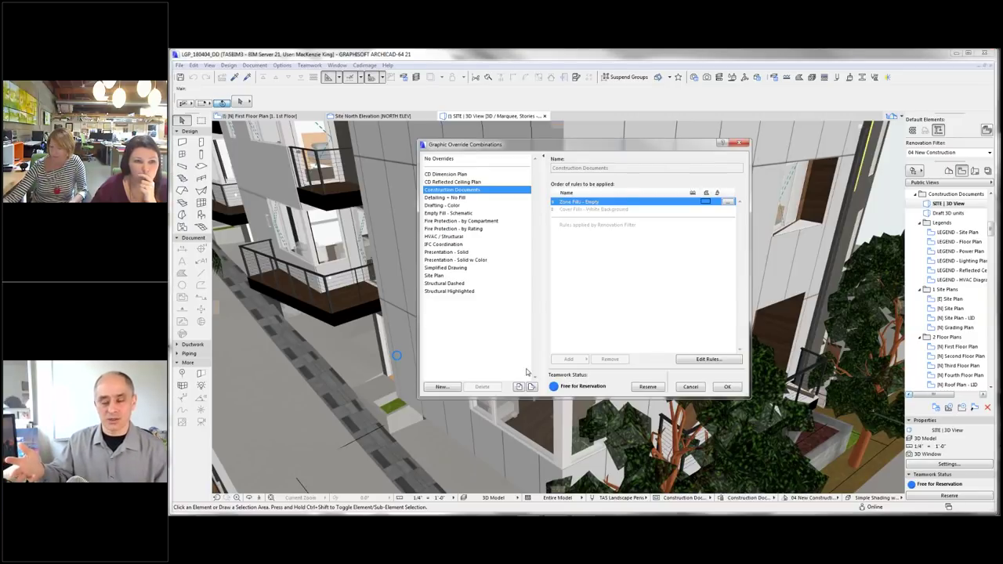
pyautogui.click(442, 386)
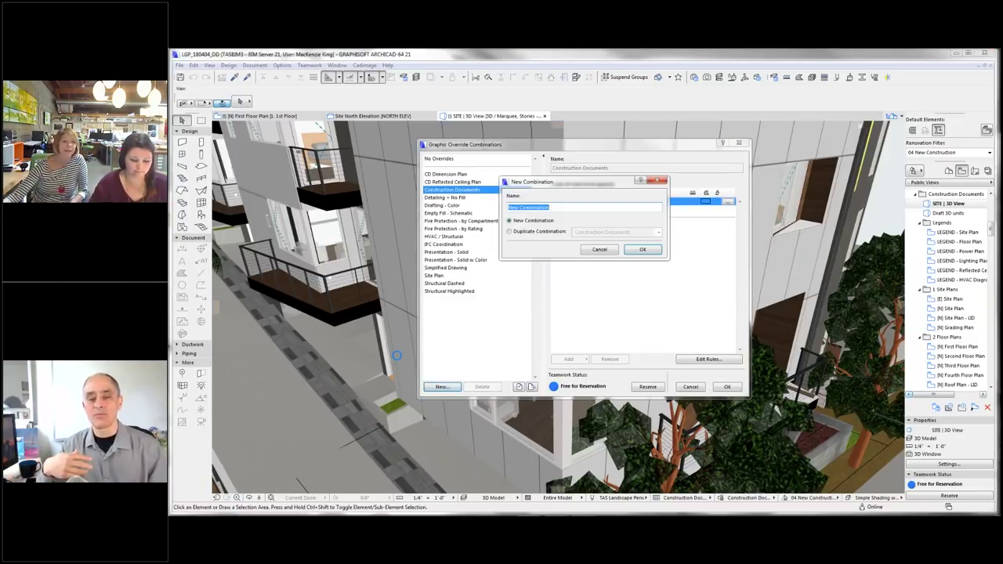
pyautogui.press('BackSpace')
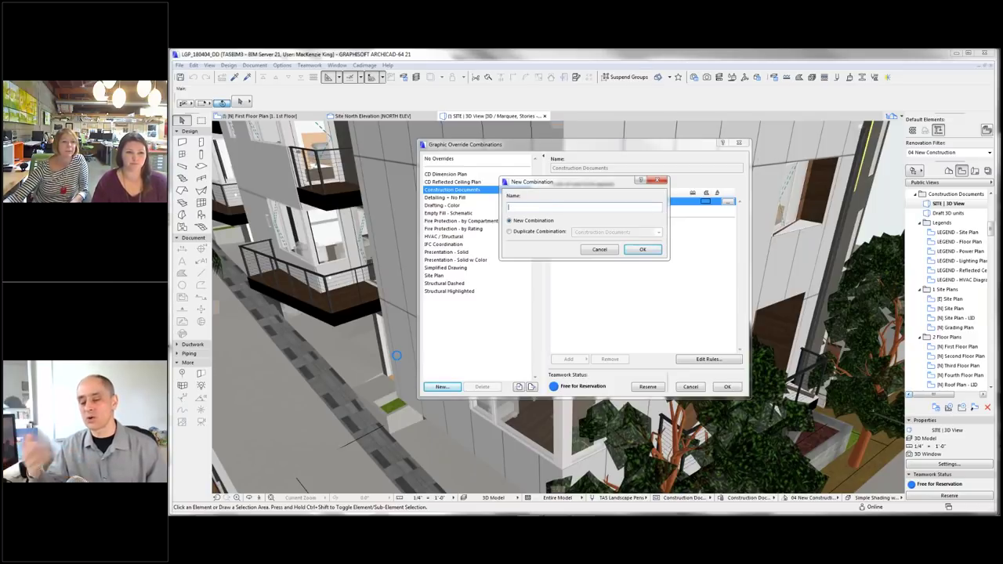
pyautogui.write('Override Material')
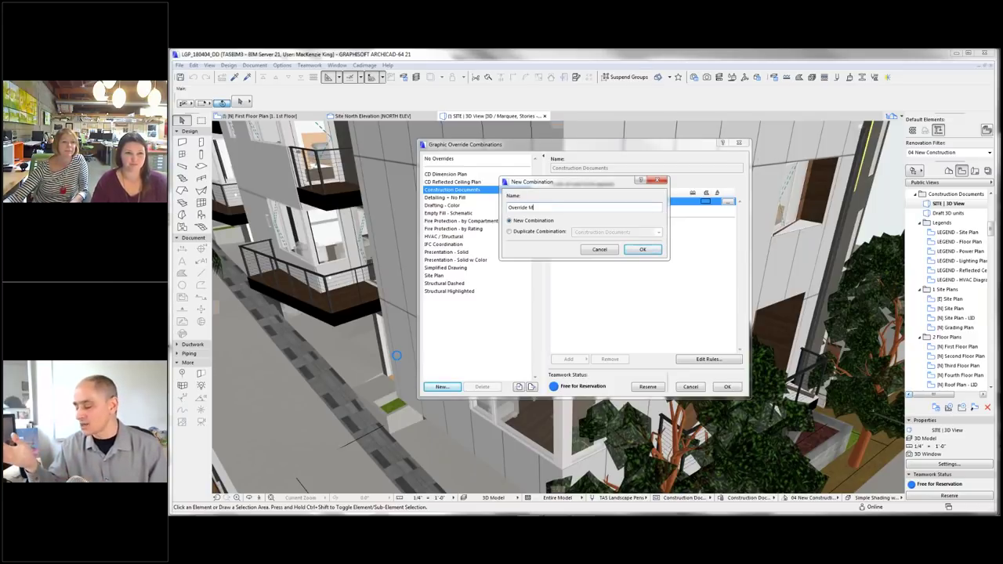
pyautogui.click(642, 249)
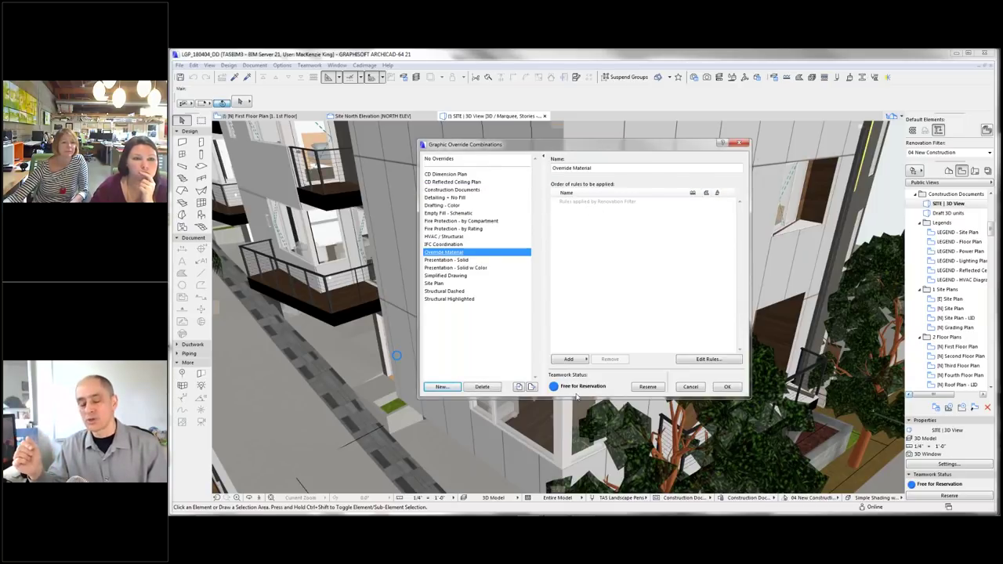
# - Add a new rule named "Unit 2" to the "Override Material" combination
pyautogui.click(582, 363)
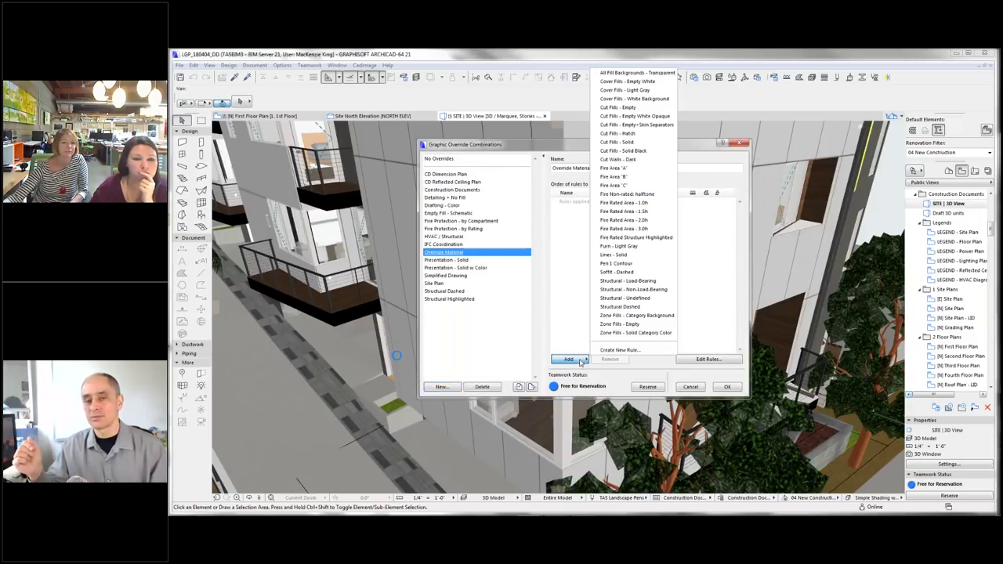
pyautogui.click(626, 351)
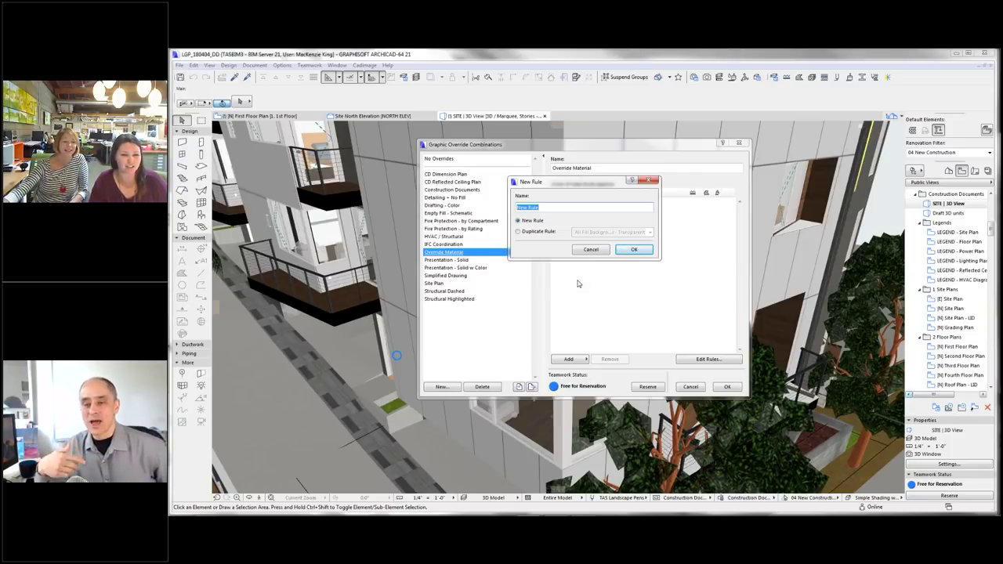
pyautogui.write('Typ')
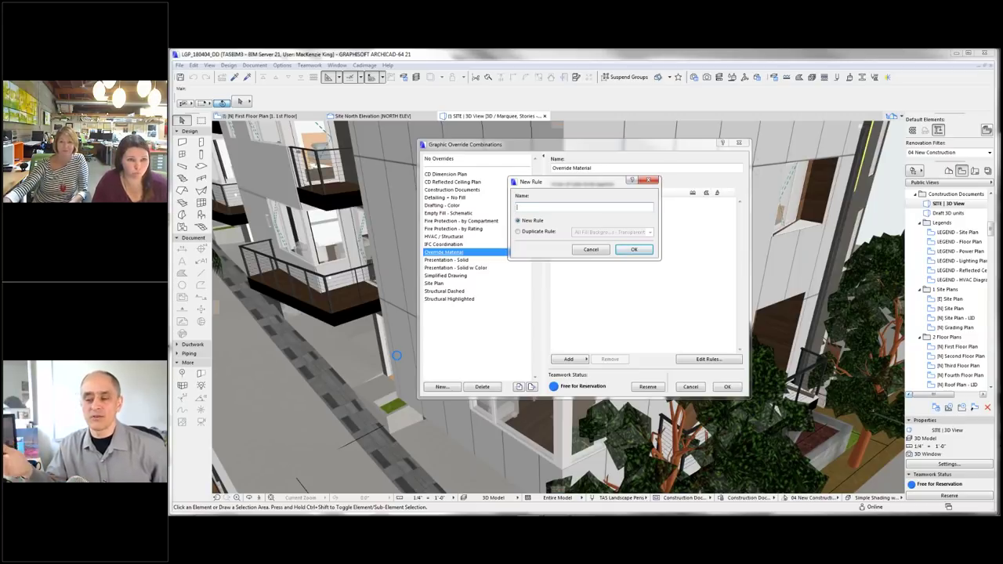
pyautogui.write('t')
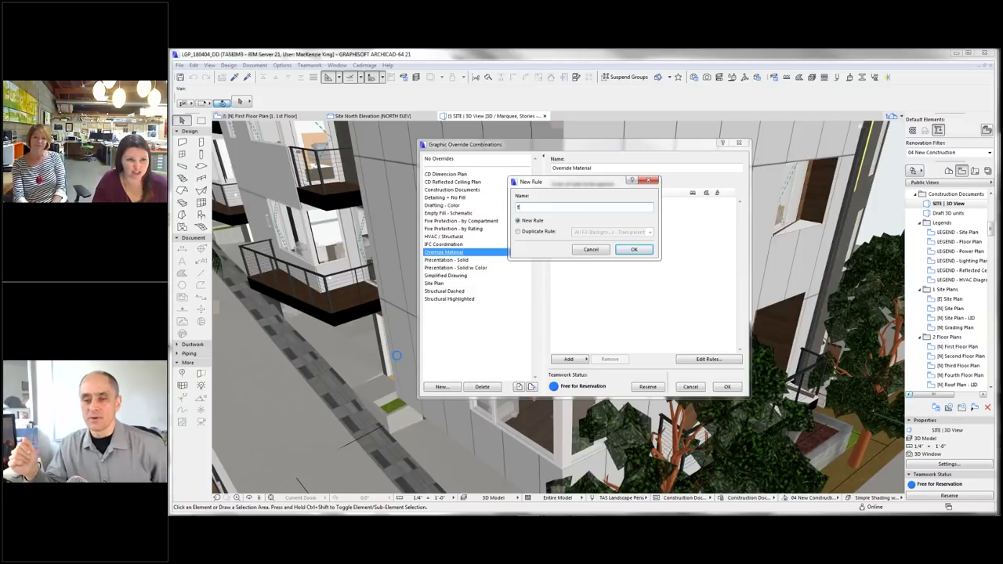
pyautogui.write('nit 2')
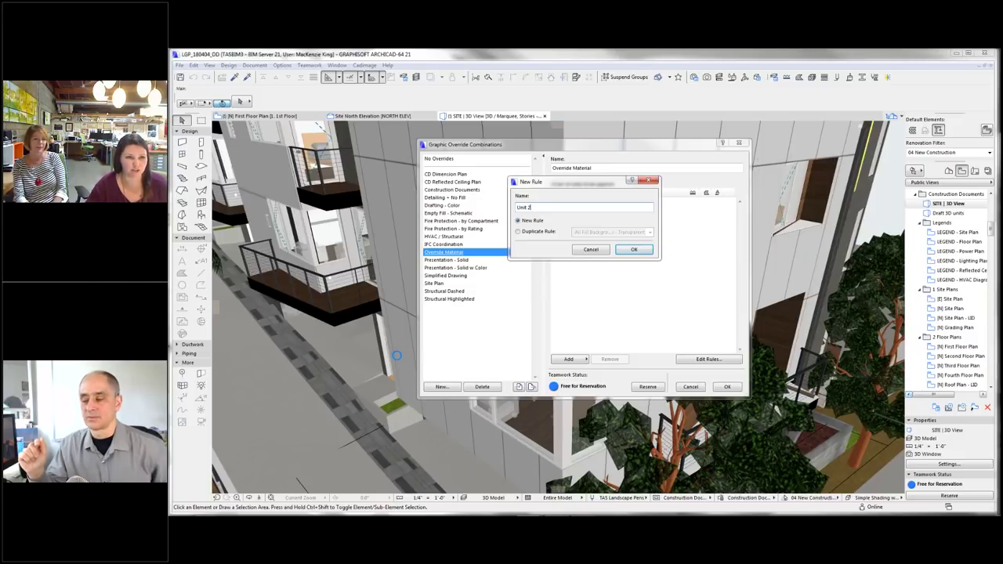
pyautogui.click(635, 250)
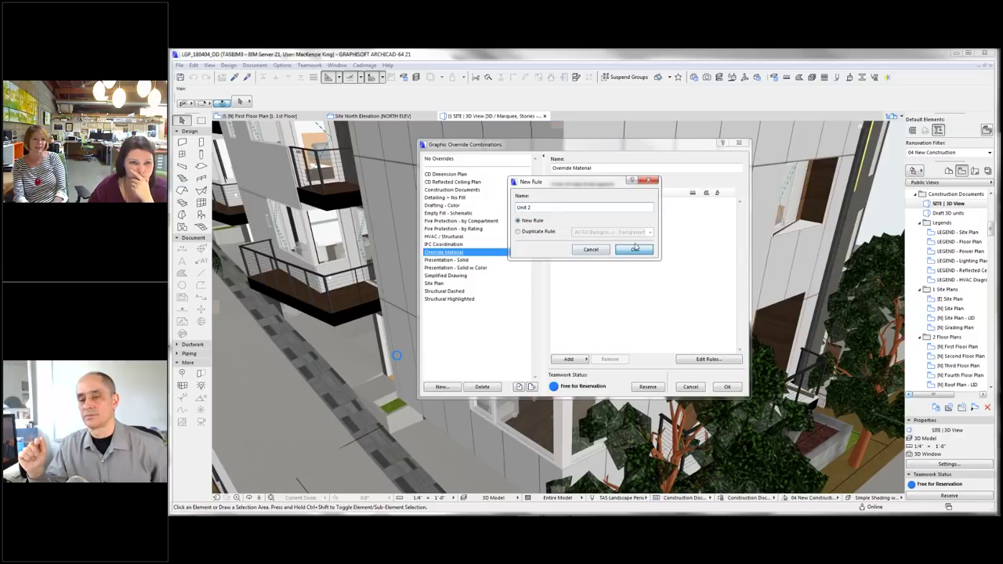
# - Set the Element Type criterion of the "Unit 2" rule to Wall
pyautogui.click(728, 202)
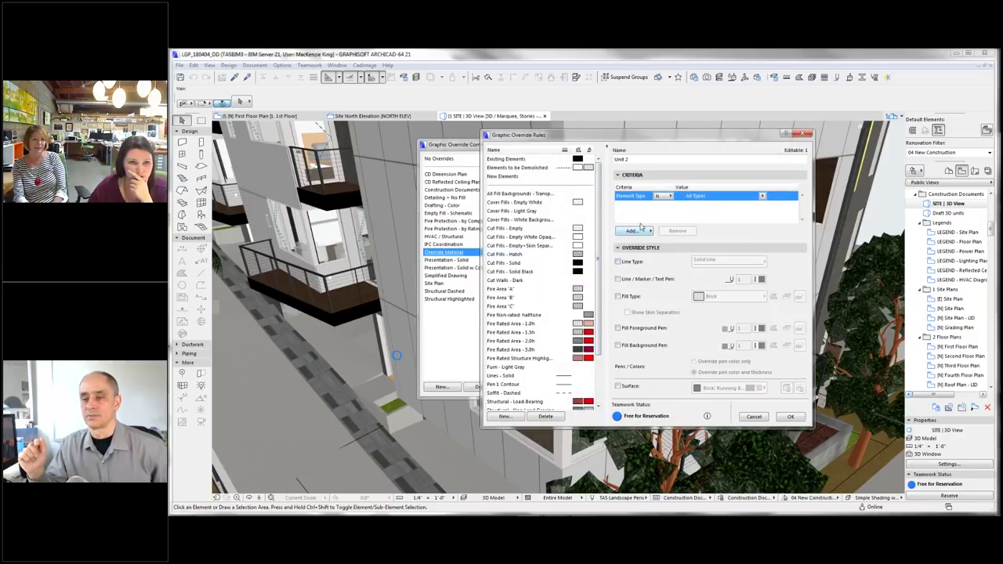
pyautogui.click(762, 196)
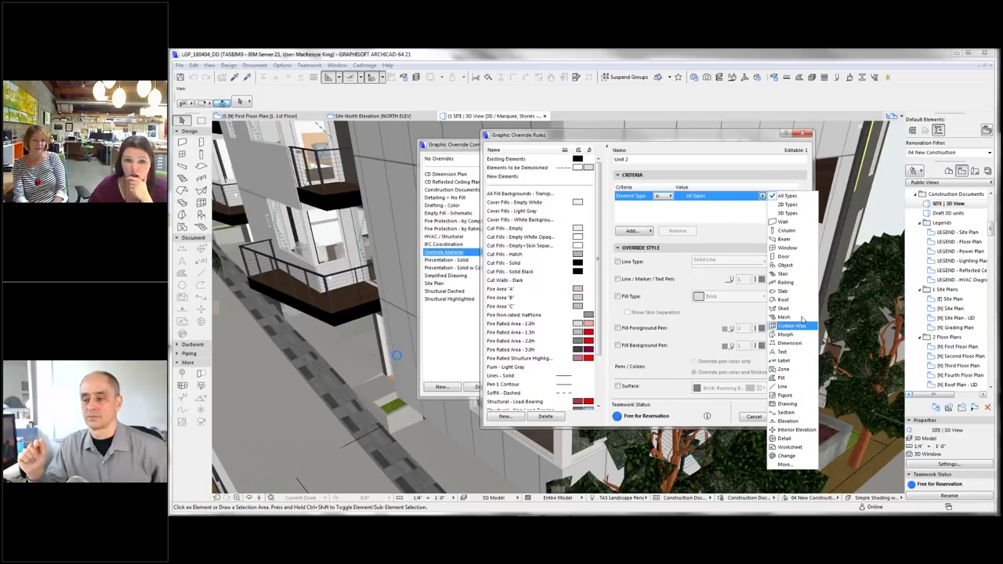
pyautogui.click(802, 222)
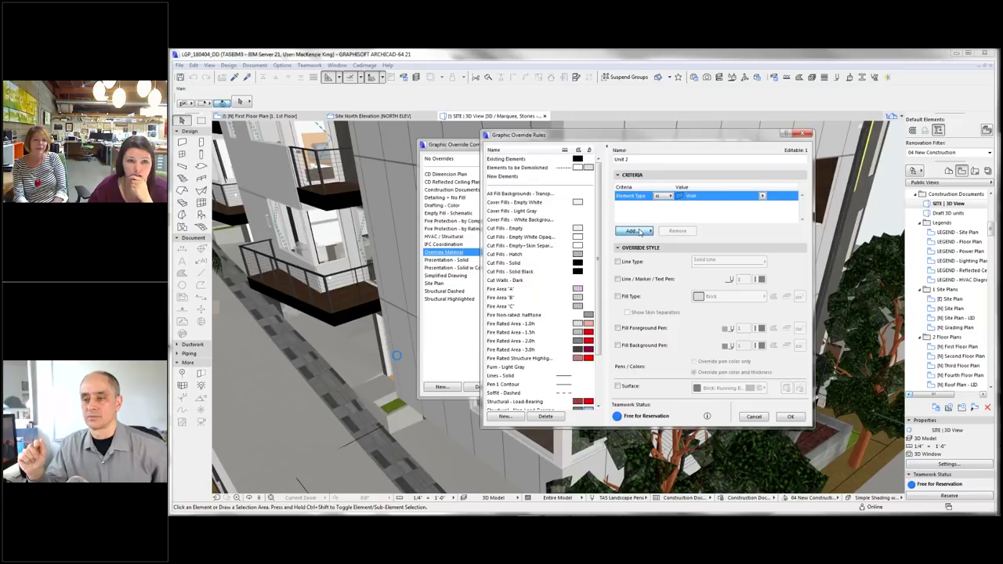
# - Try a Hotlinked Module criterion in the rule, set to the Type B 2nd Floor module of LGP_180404_DD
pyautogui.click(633, 230)
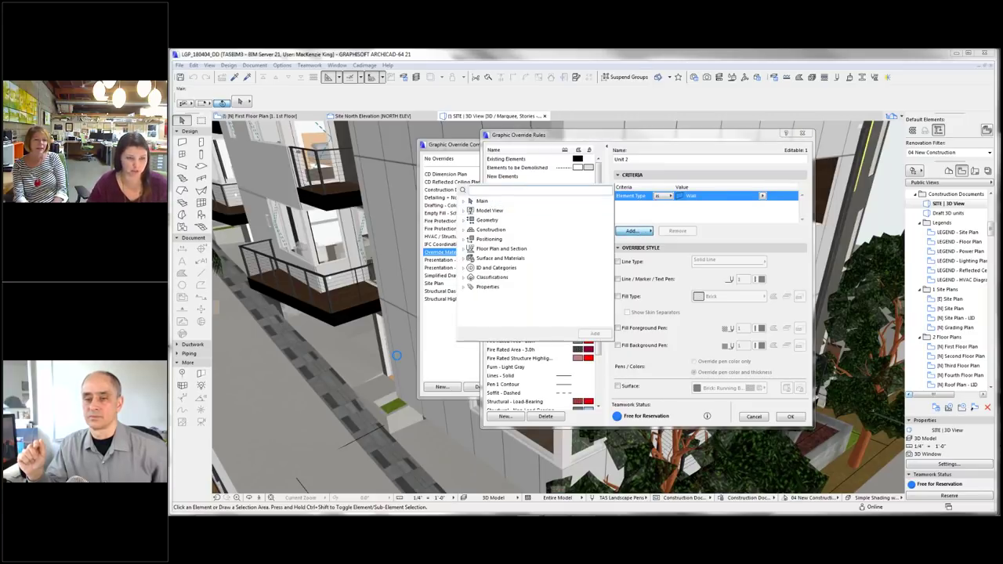
pyautogui.write('modu')
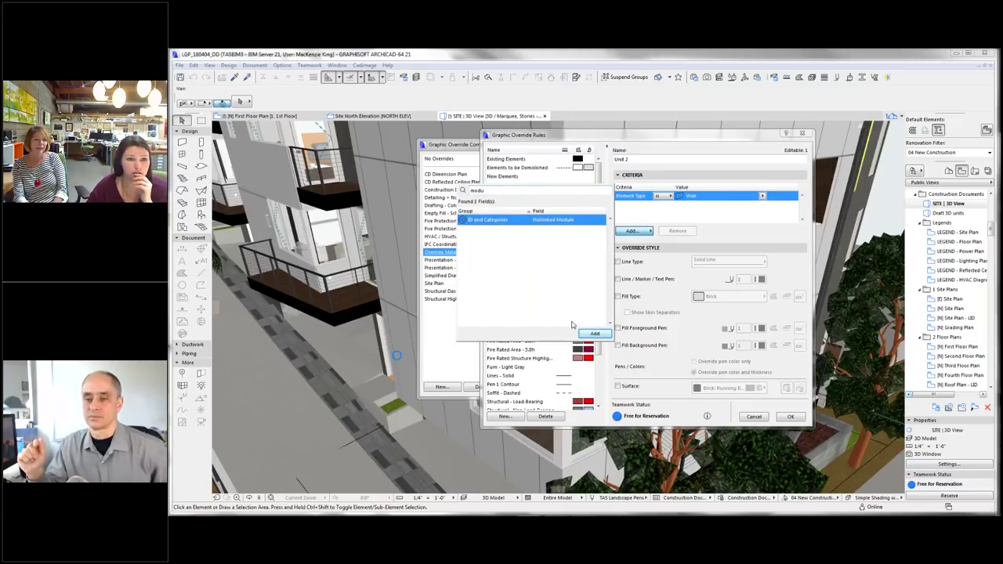
pyautogui.click(594, 335)
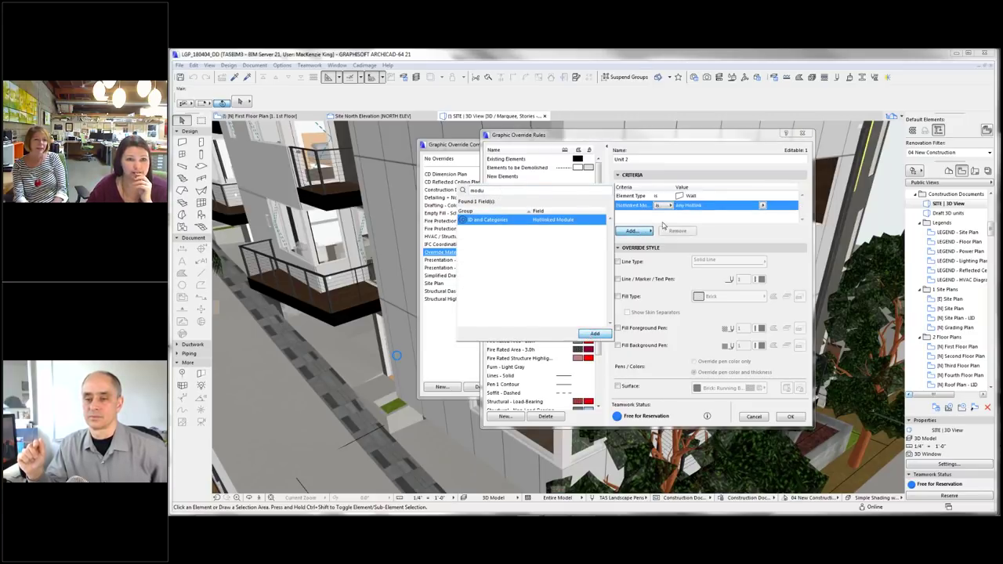
pyautogui.click(762, 206)
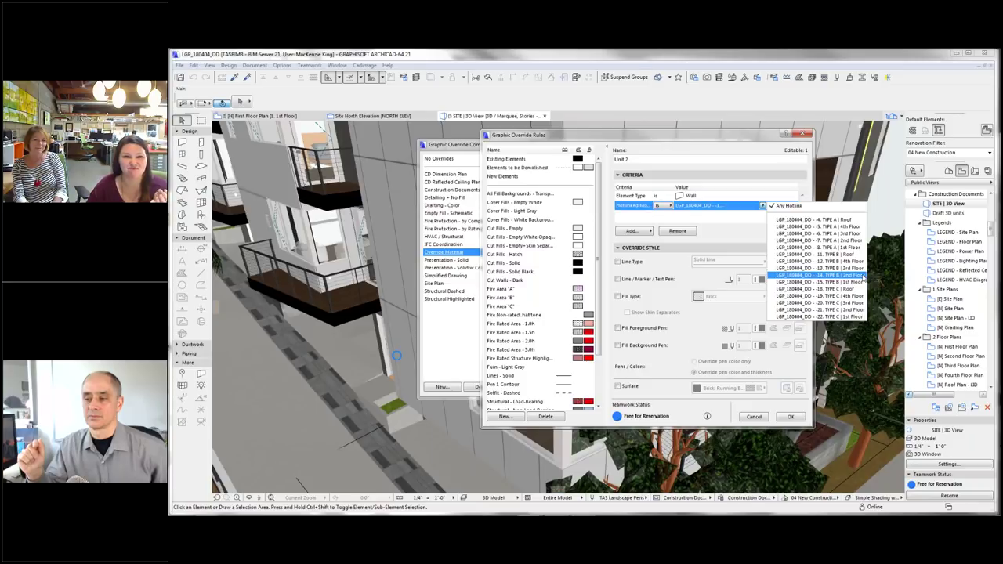
pyautogui.click(863, 277)
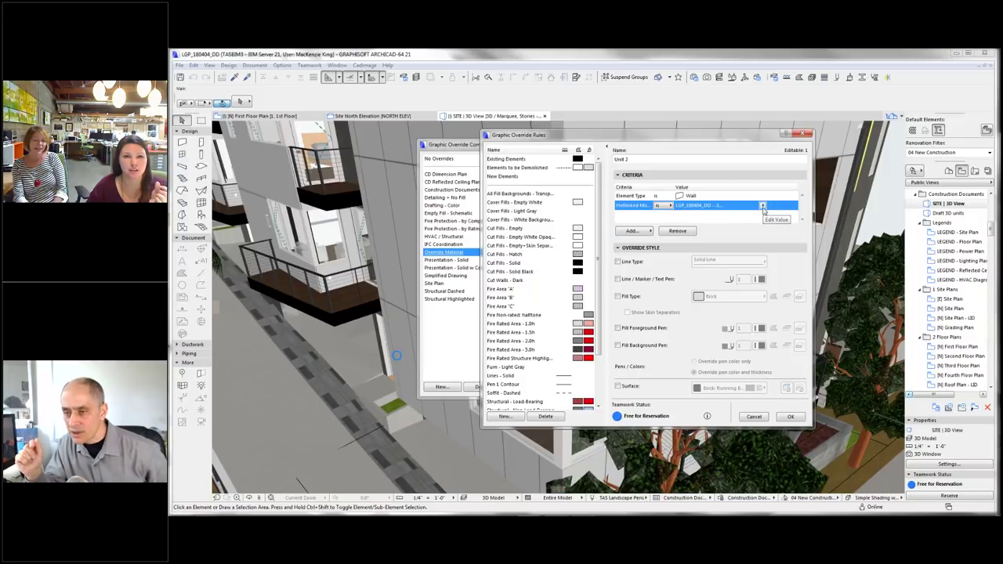
# - Replace the Hotlinked Module criterion with a Hotlink Master ID criterion that contains "02"
pyautogui.click(633, 232)
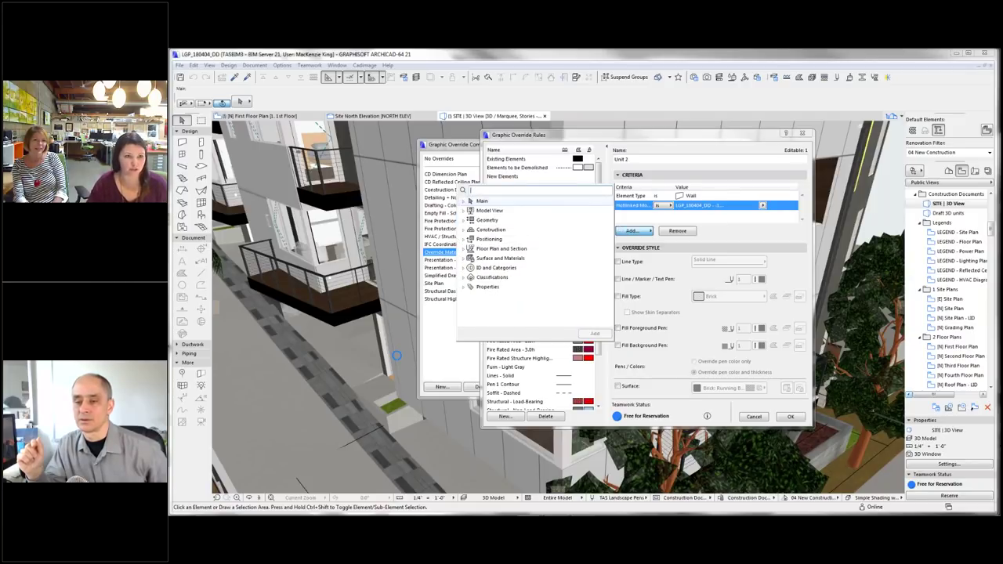
pyautogui.write('mast')
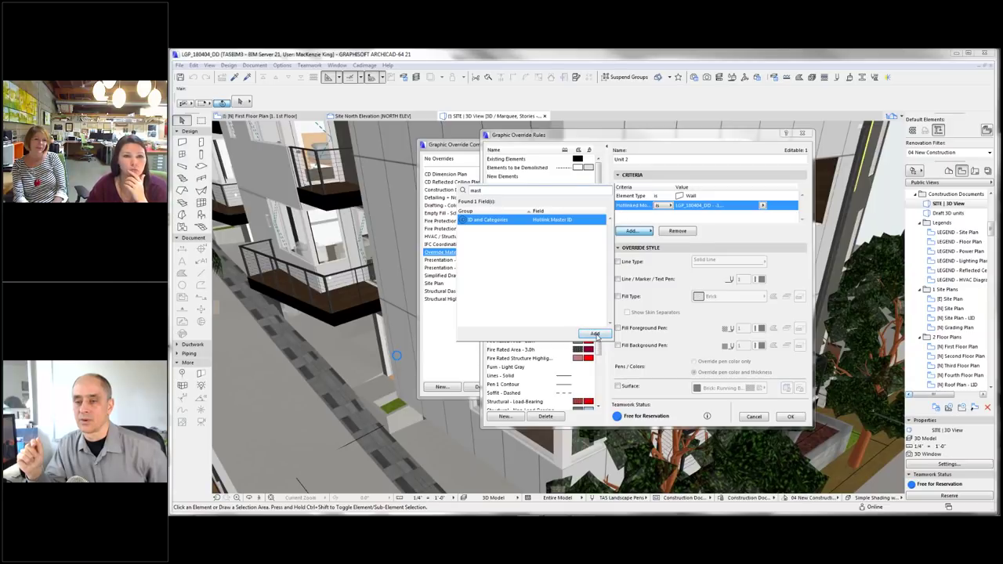
pyautogui.press('Return')
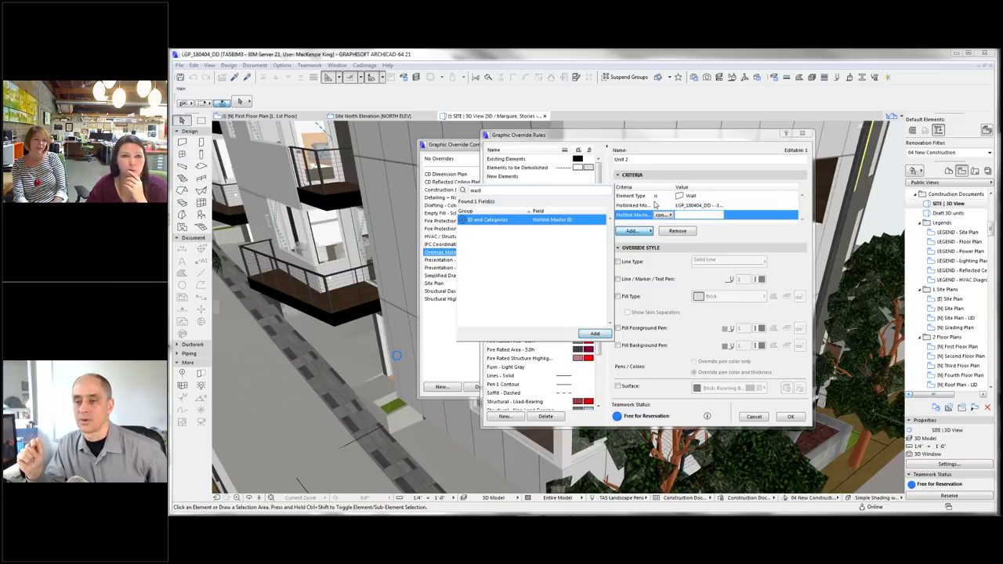
pyautogui.click(661, 205)
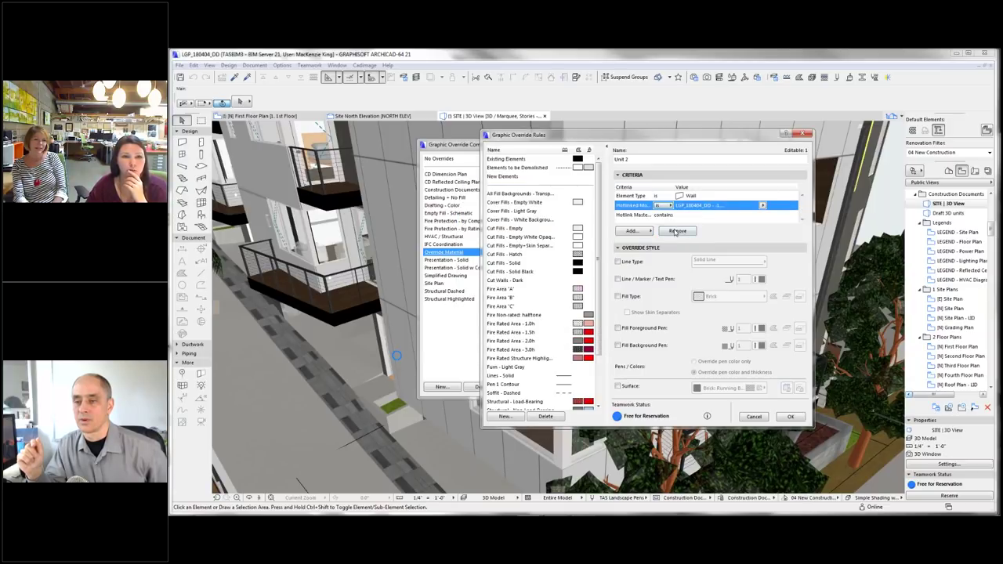
pyautogui.click(677, 232)
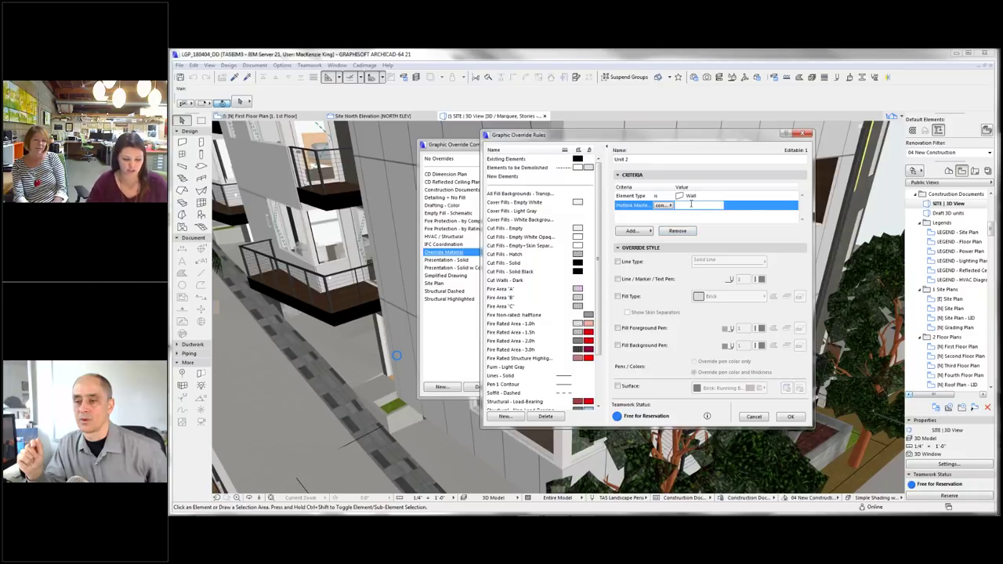
pyautogui.write('02')
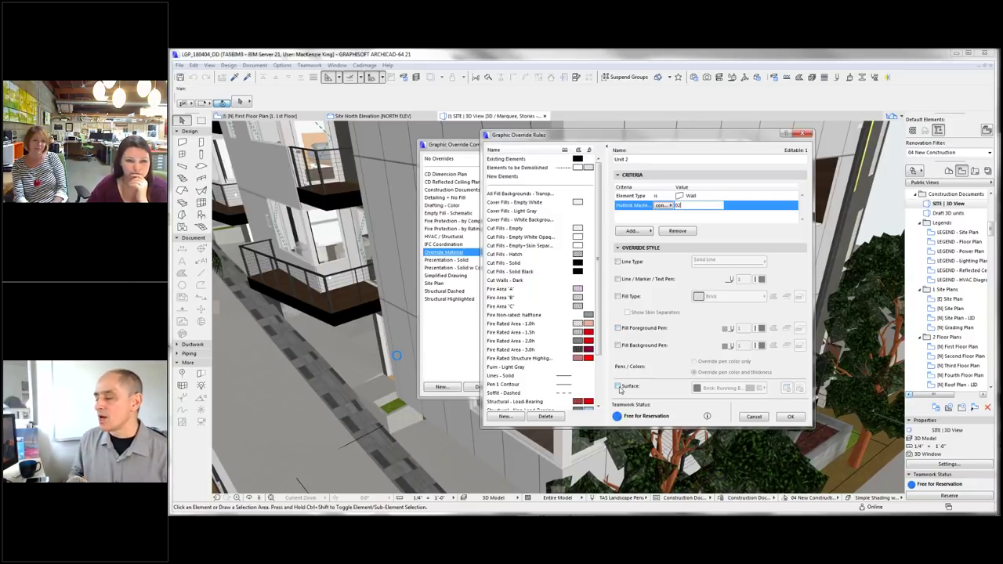
# - Override the surface of the "Unit 2" rule with Paint - Vermilion, then accept the rule and the override combination
pyautogui.click(619, 386)
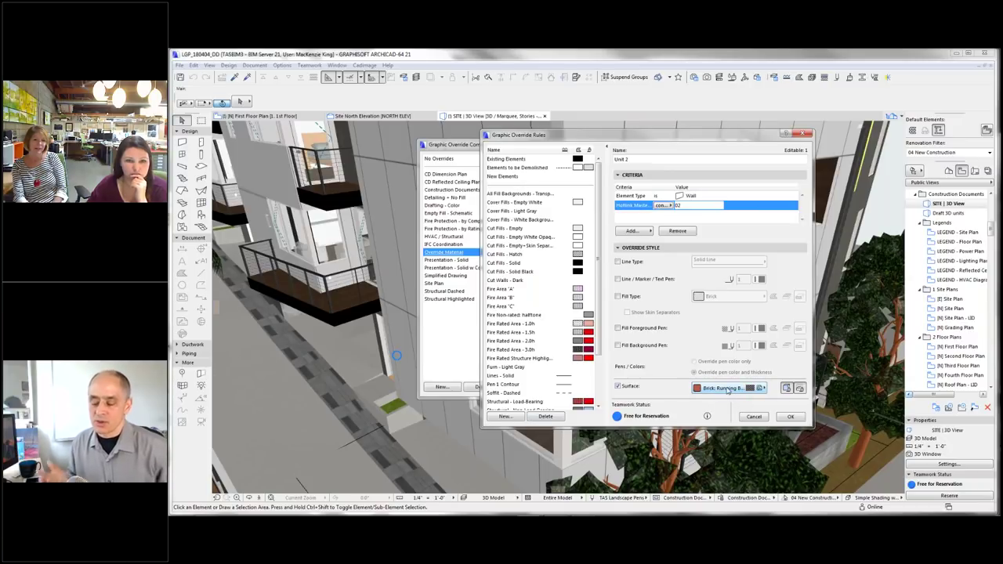
pyautogui.moveTo(707, 418)
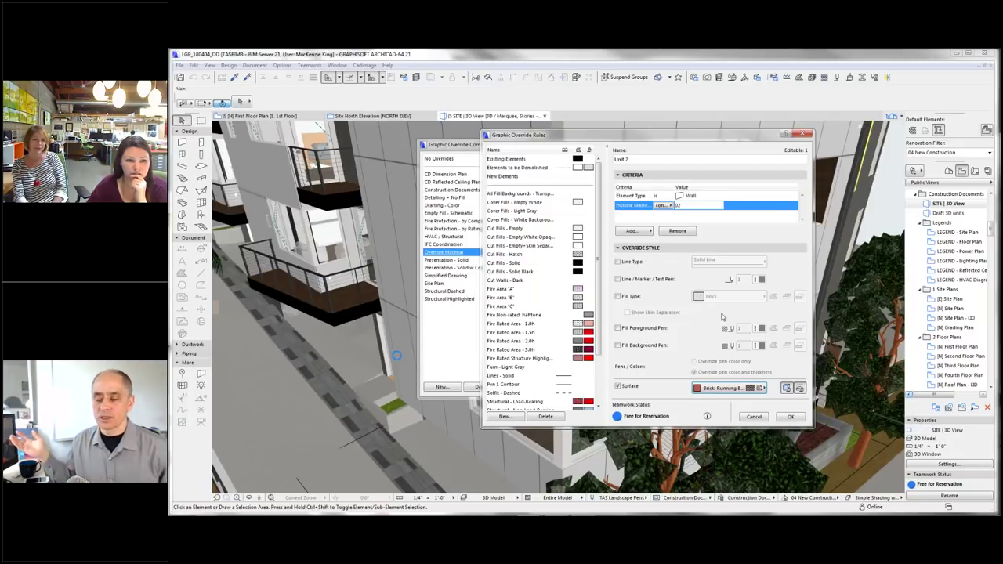
pyautogui.click(727, 389)
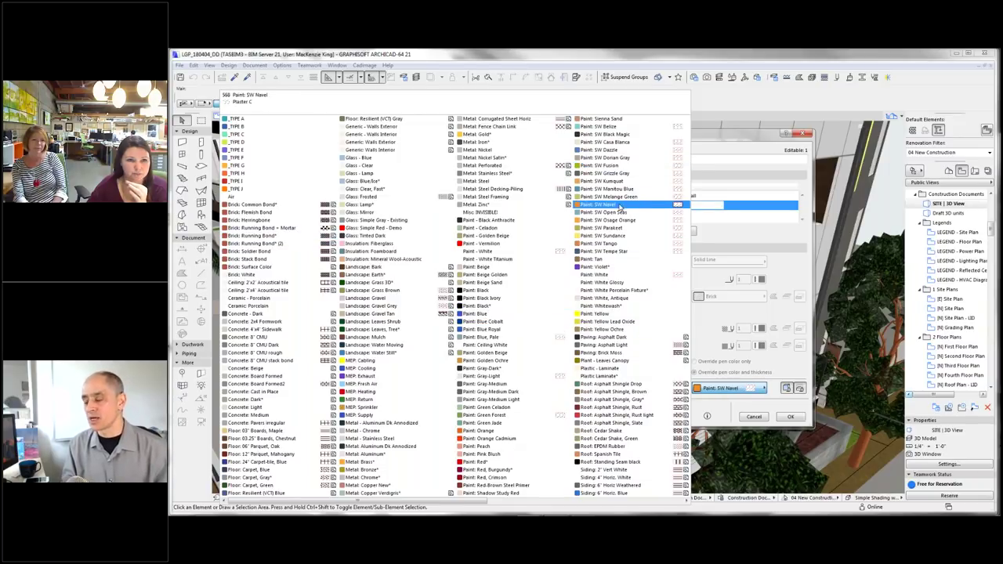
pyautogui.click(503, 246)
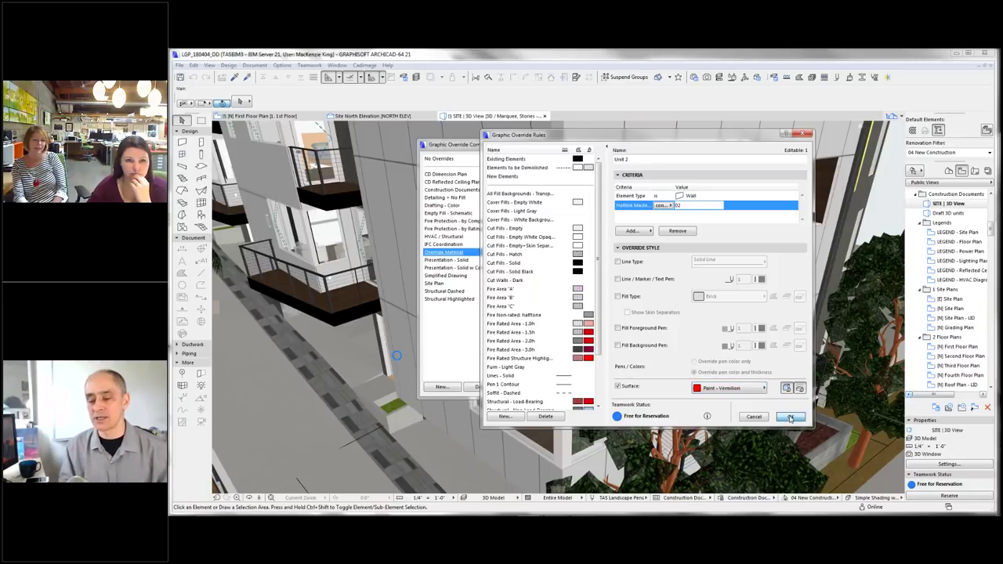
pyautogui.click(791, 417)
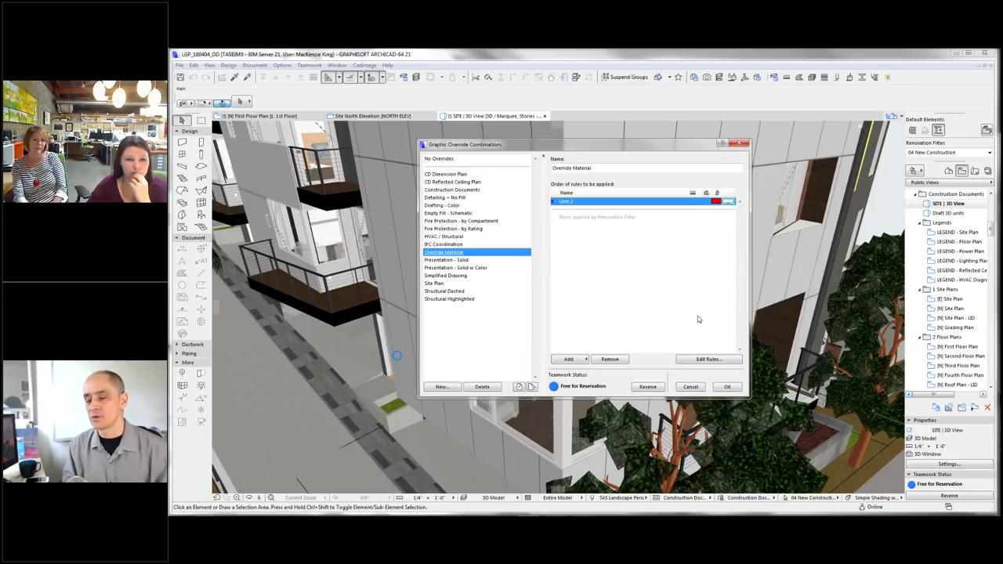
pyautogui.click(728, 388)
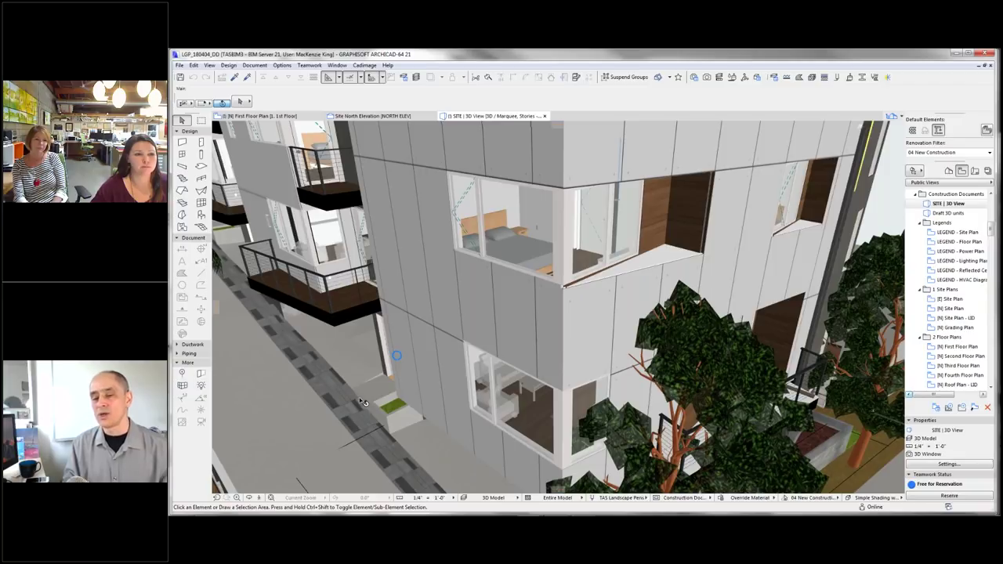
# - Select the four stacked floor modules of the unit next to the front building in the 3D view
pyautogui.keyDown('shift'); pyautogui.moveTo(363, 402); pyautogui.dragTo(426, 400, button='middle'); pyautogui.keyUp('shift')
pyautogui.hotkey('ctrl', 'v')
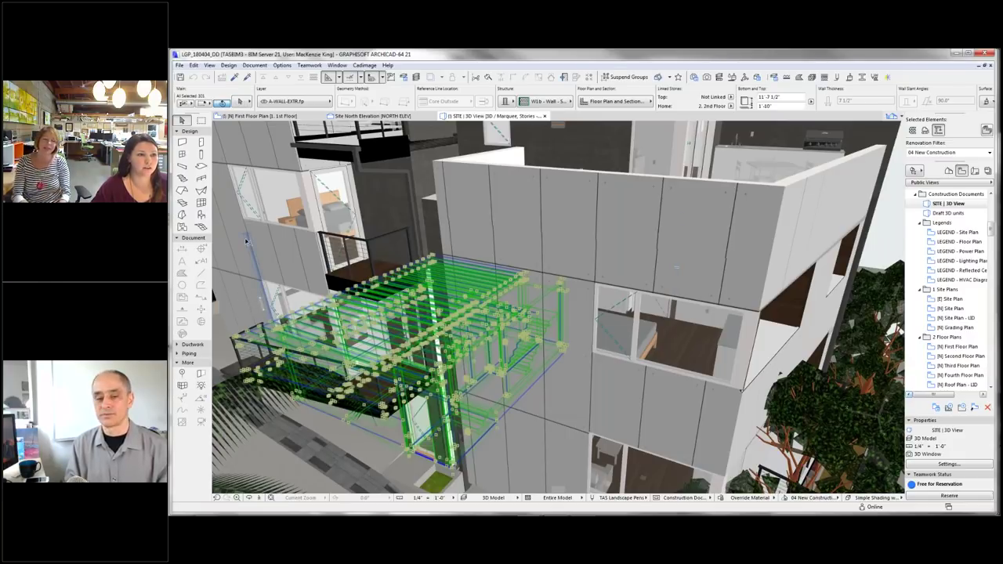
pyautogui.hotkey('ctrl', 'v')
pyautogui.hotkey('ctrl', 'v')
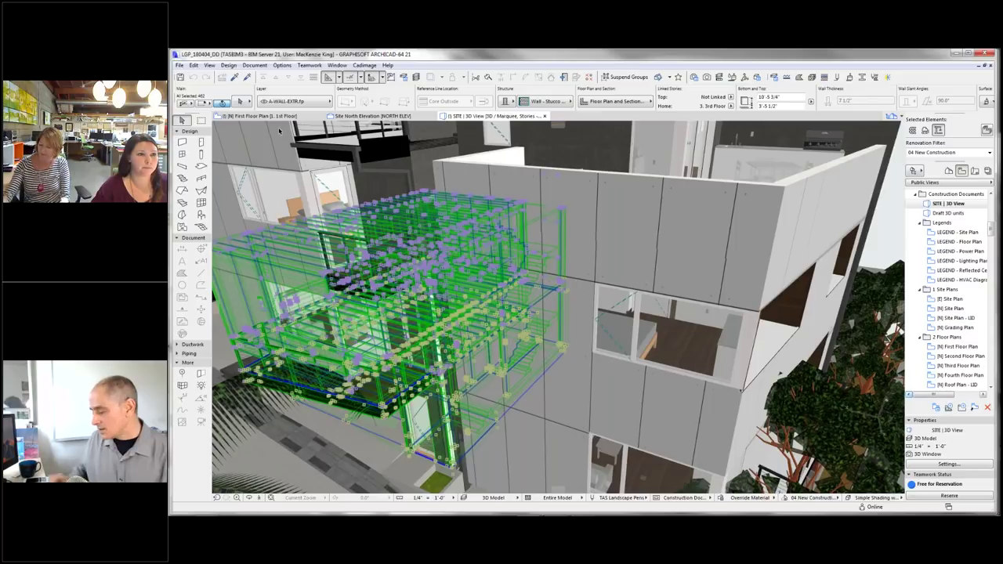
pyautogui.hotkey('ctrl', 'v')
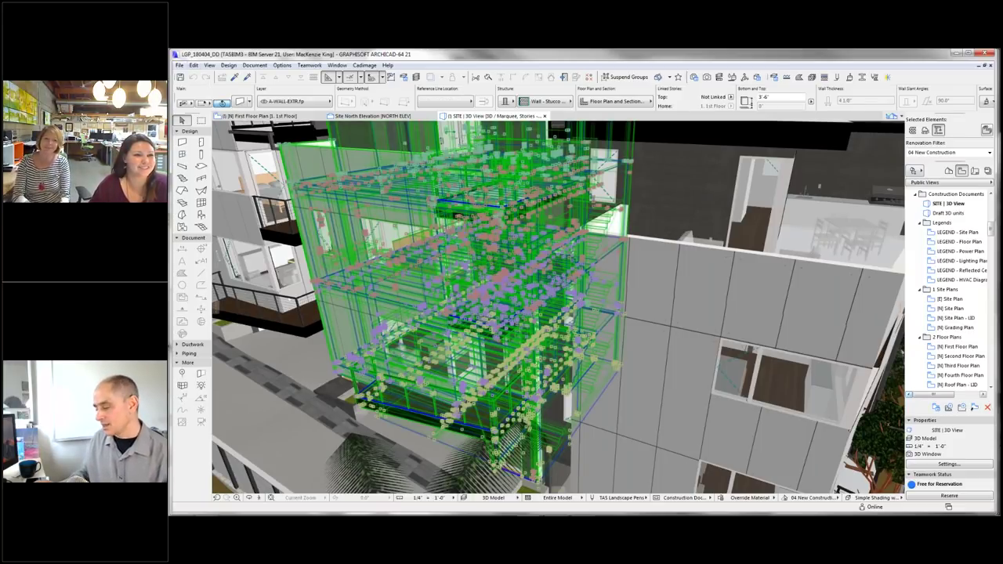
# - Reserve the selected floor module elements for editing in Teamwork
pyautogui.rightClick(383, 188)
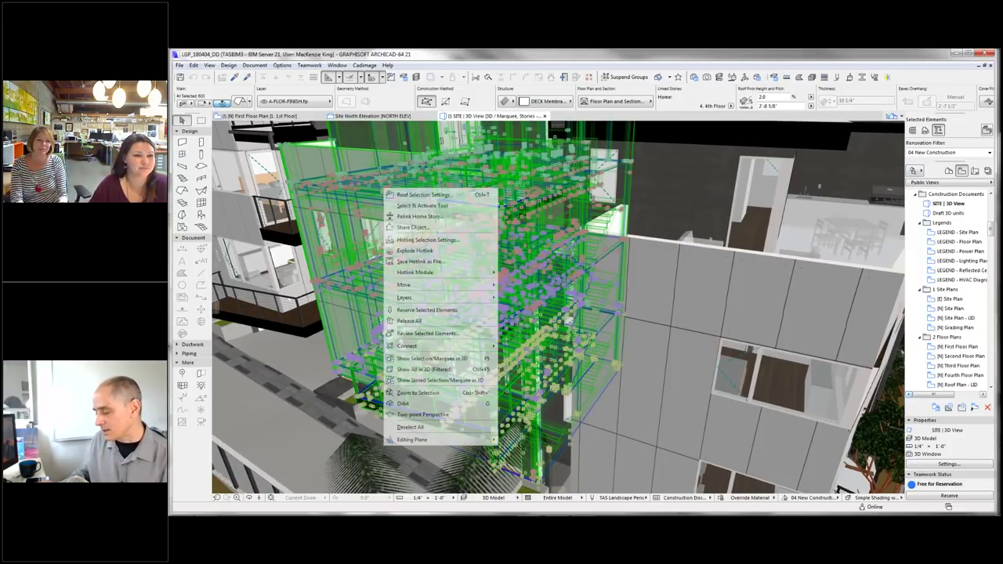
pyautogui.press('Escape')
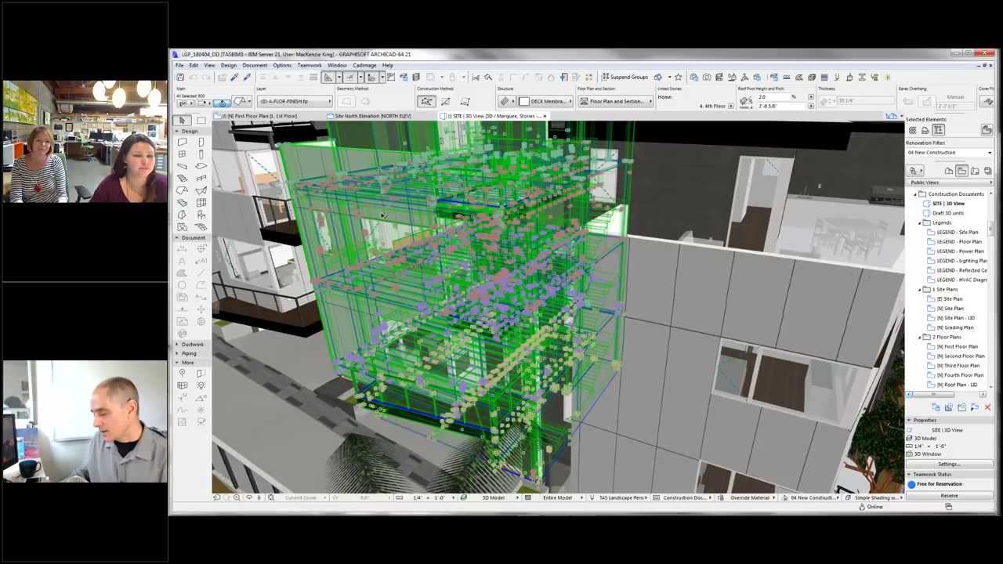
pyautogui.keyDown('shift'); pyautogui.click(383, 216); pyautogui.keyUp('shift')
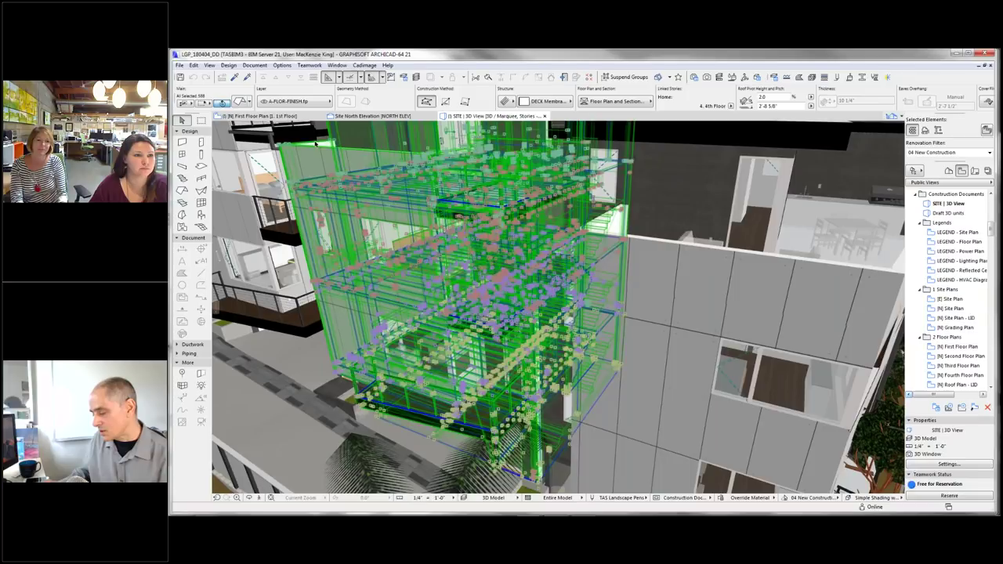
# - Set the Master ID of the four selected hotlinked floor modules to 02, then deselect them
pyautogui.rightClick(347, 162)
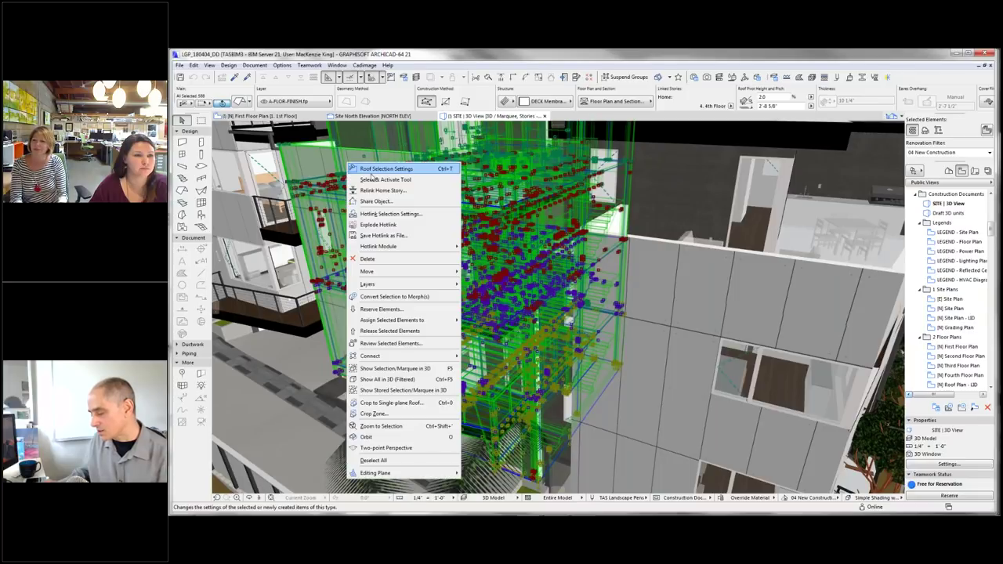
pyautogui.click(392, 214)
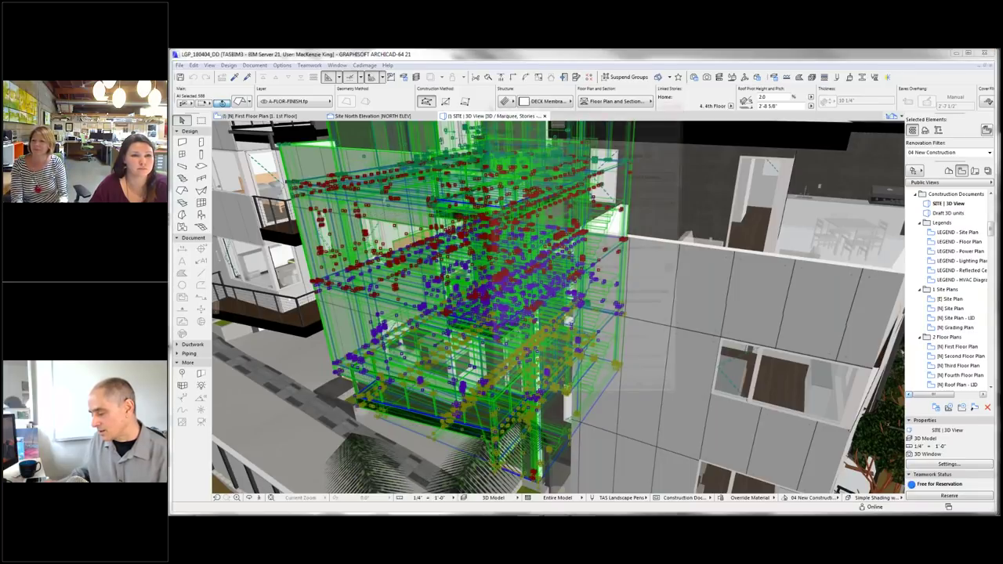
pyautogui.hotkey('ctrl', 't')
pyautogui.write('02')
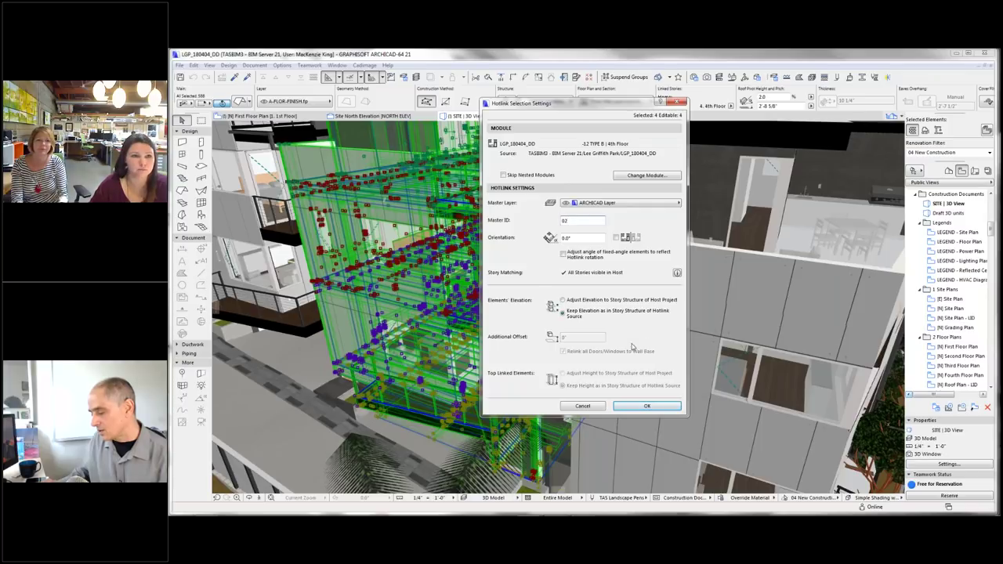
pyautogui.click(648, 406)
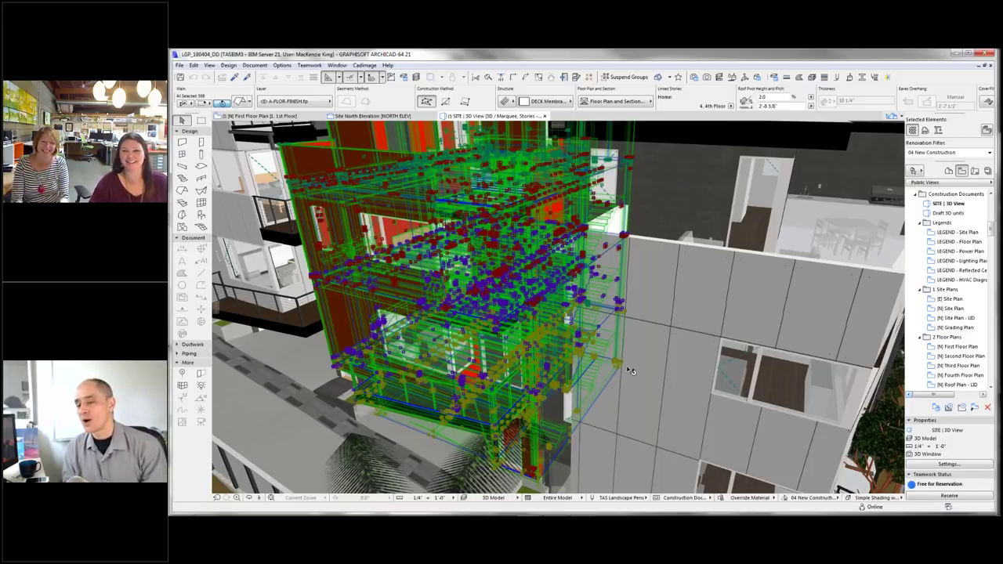
pyautogui.press('Escape')
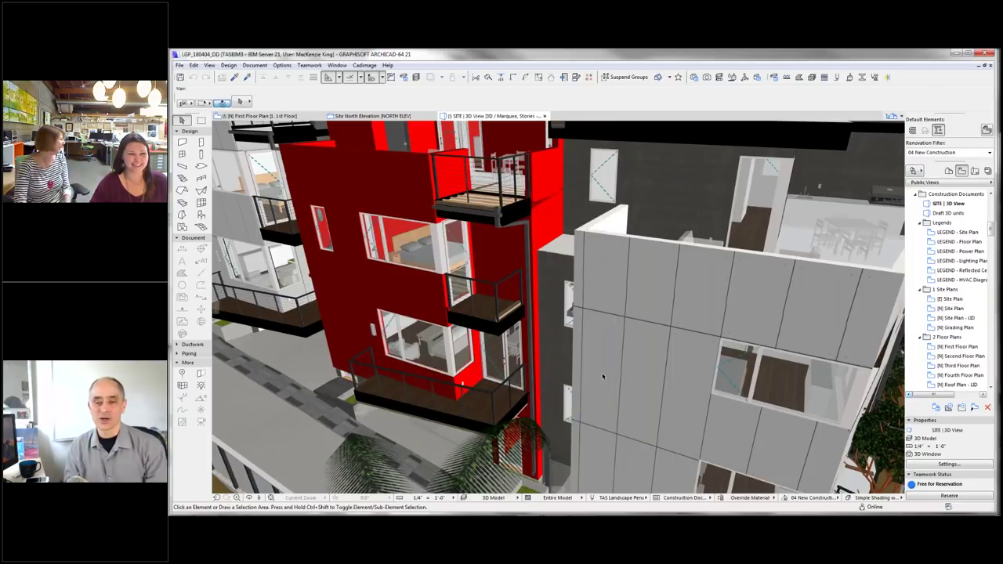
# - Review the recoloured unit within the building row and inspect the "Unit 2" rule of the Override Material combination, closing without changes
pyautogui.scroll(-3, 602, 378)
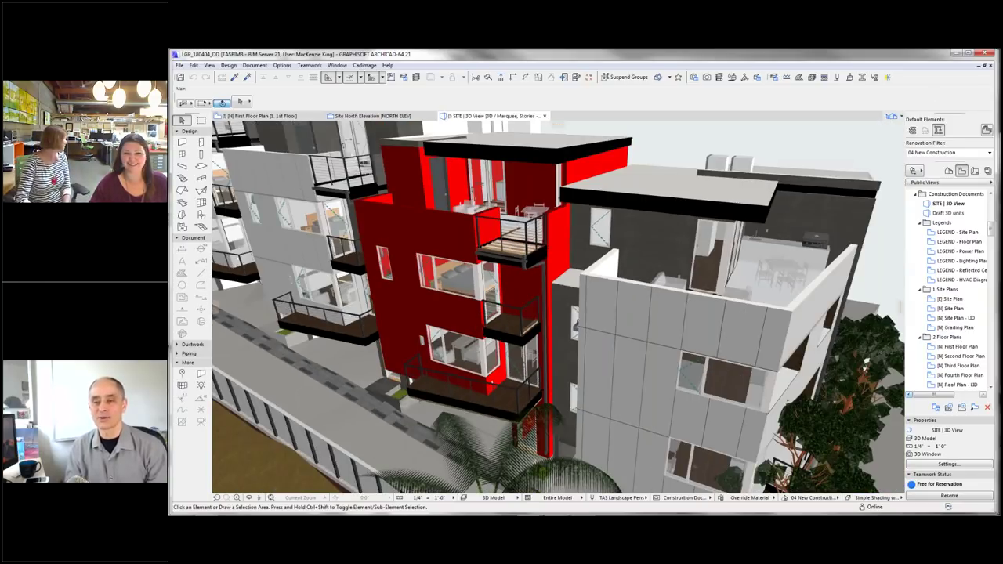
pyautogui.scroll(-3, 603, 377)
pyautogui.scroll(1, 558, 308)
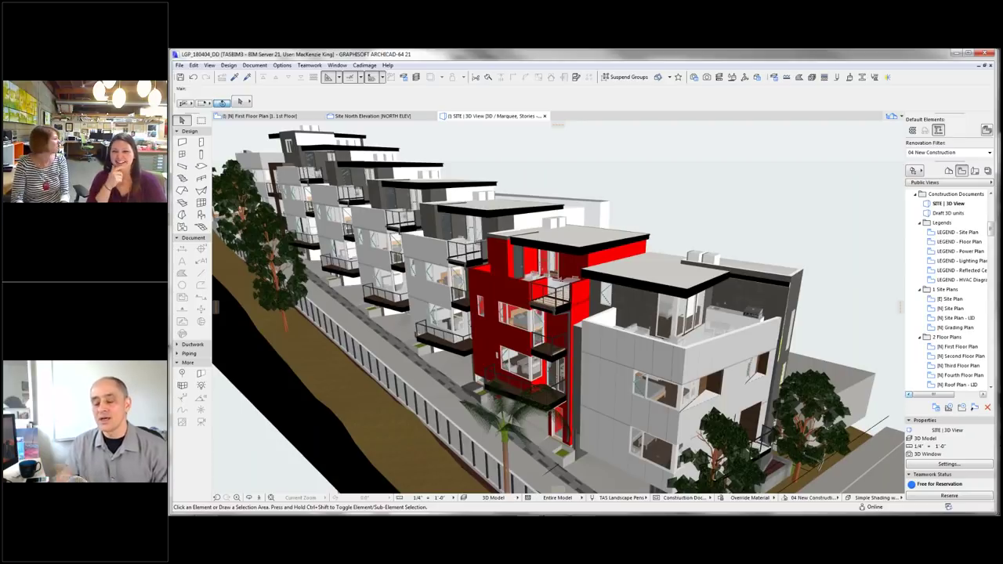
pyautogui.click(719, 498)
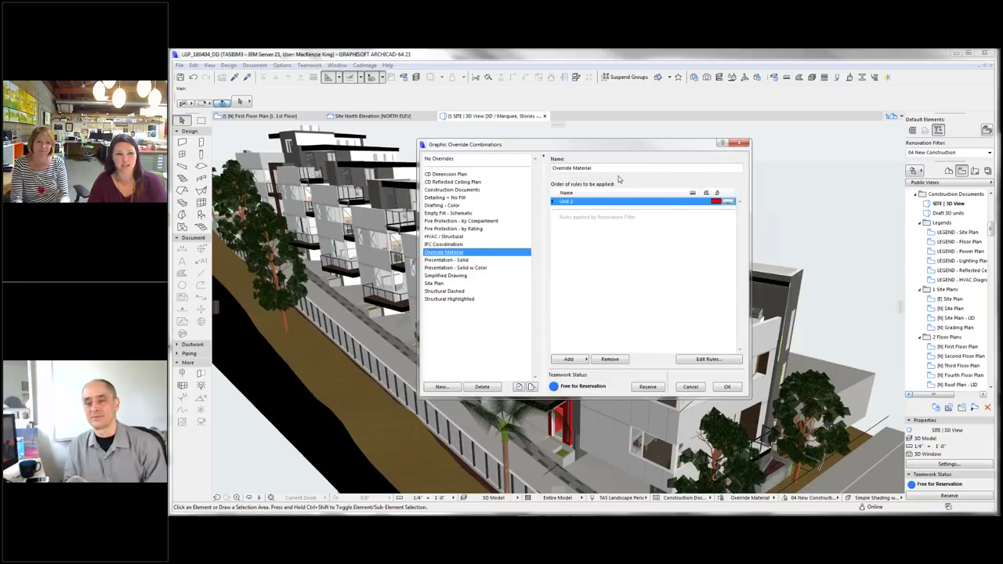
pyautogui.click(708, 359)
pyautogui.moveTo(635, 136); pyautogui.dragTo(713, 124)
pyautogui.click(709, 192)
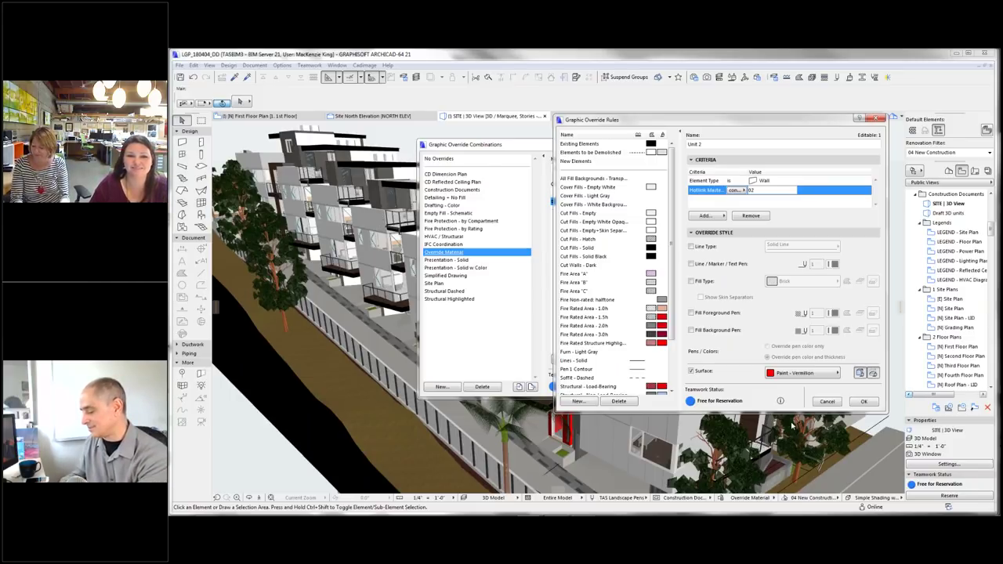
pyautogui.click(830, 402)
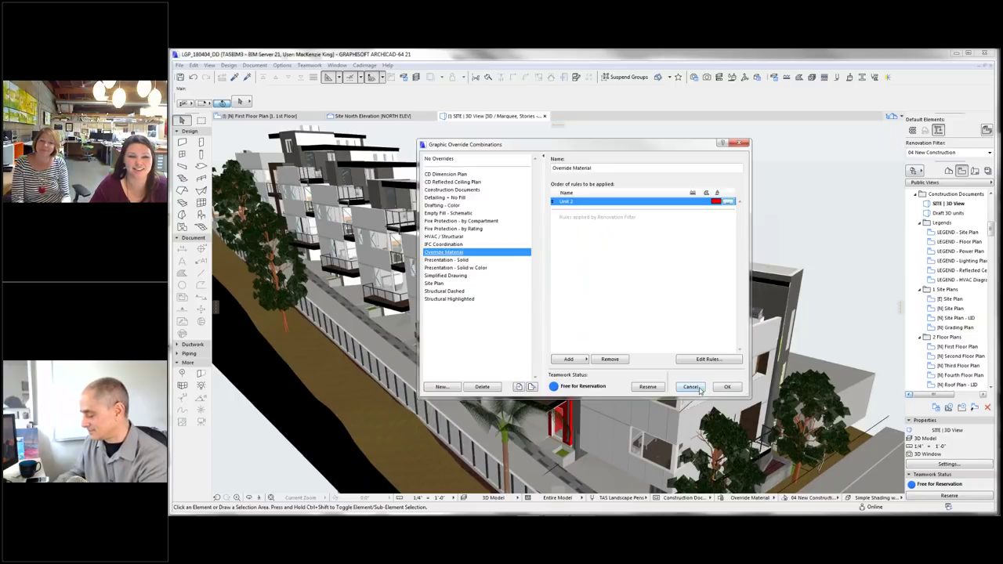
pyautogui.click(690, 387)
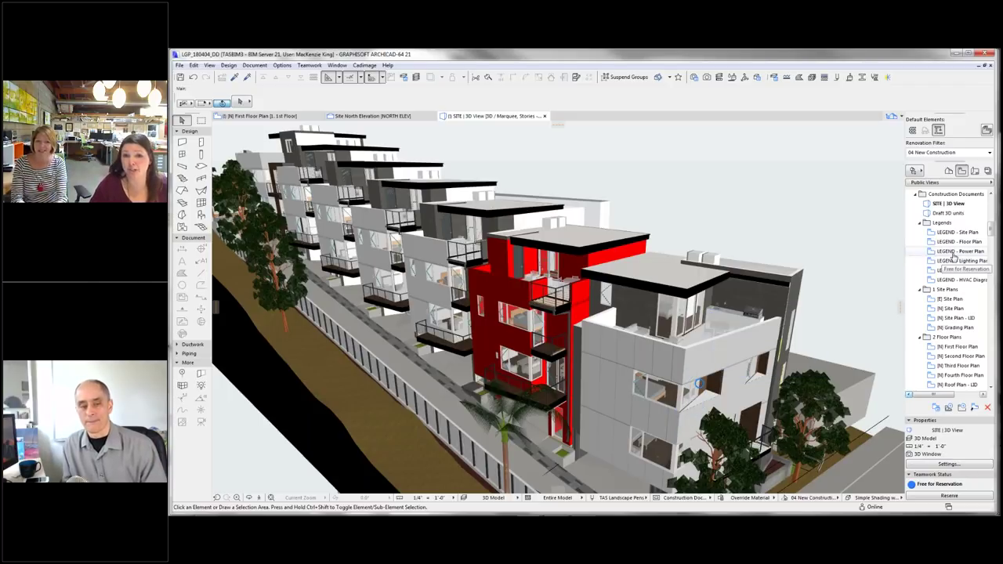
# - Open the TYPE A 1st floor power plan and select the EV outlet on the garage wall
pyautogui.click(962, 347)
pyautogui.scroll(-10, 966, 353)
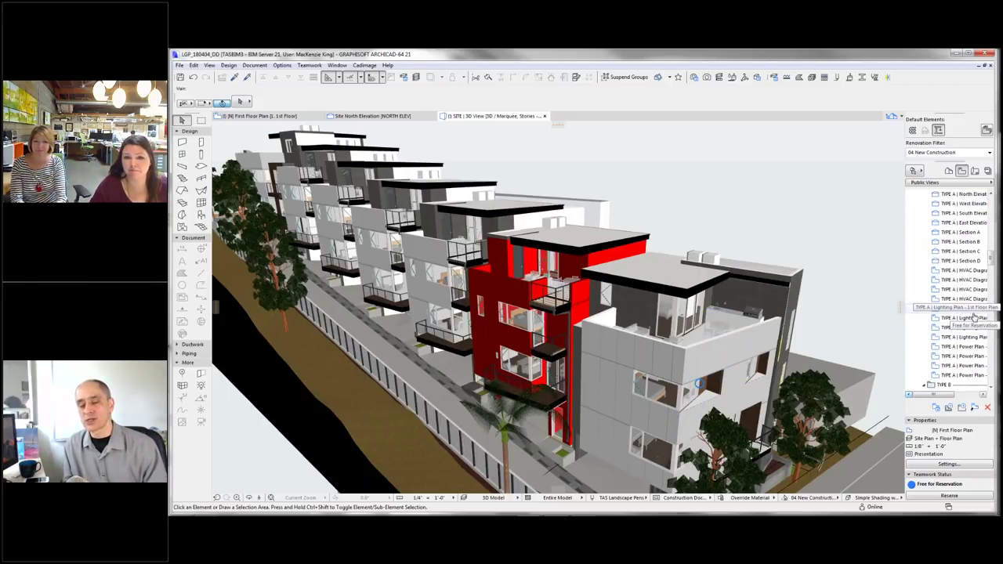
pyautogui.click(969, 347)
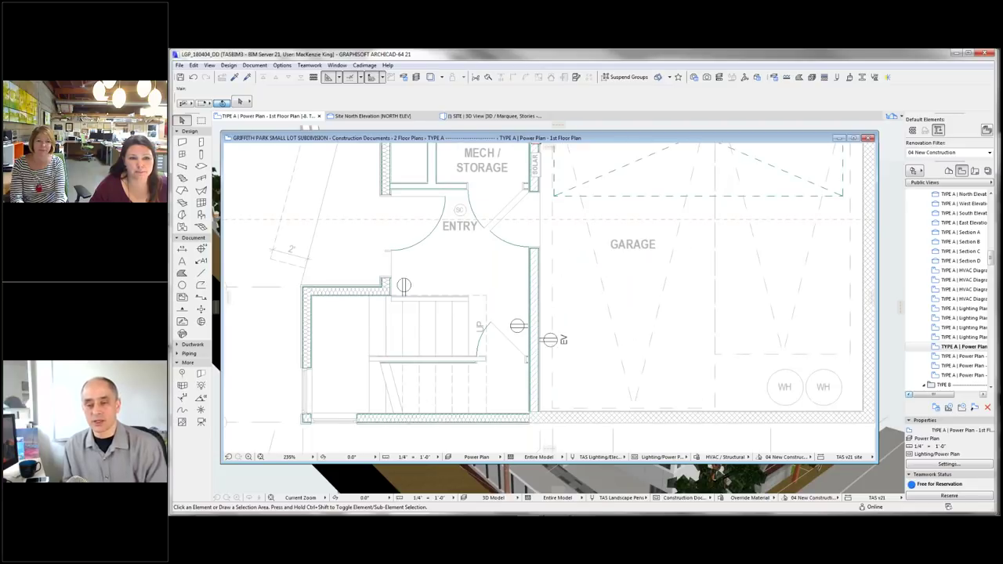
pyautogui.click(560, 340)
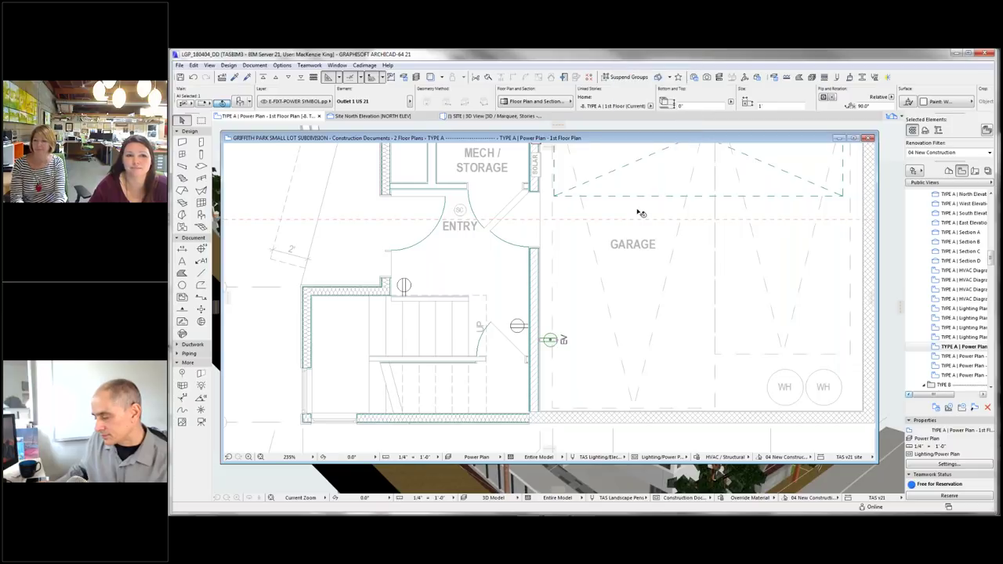
pyautogui.scroll(-2, 645, 298)
pyautogui.scroll(-2, 638, 325)
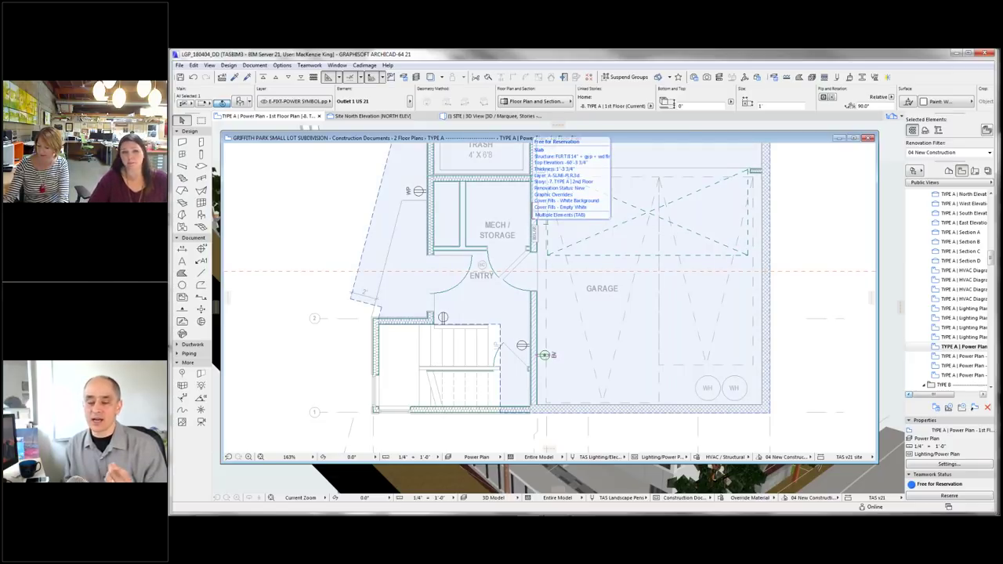
# - Open the TYPE A 3rd Floor Plan view from the construction documents
pyautogui.scroll(-3, 513, 212)
pyautogui.click(961, 233)
pyautogui.scroll(2, 962, 241)
pyautogui.scroll(5, 962, 241)
pyautogui.click(970, 271)
pyautogui.doubleClick(970, 271)
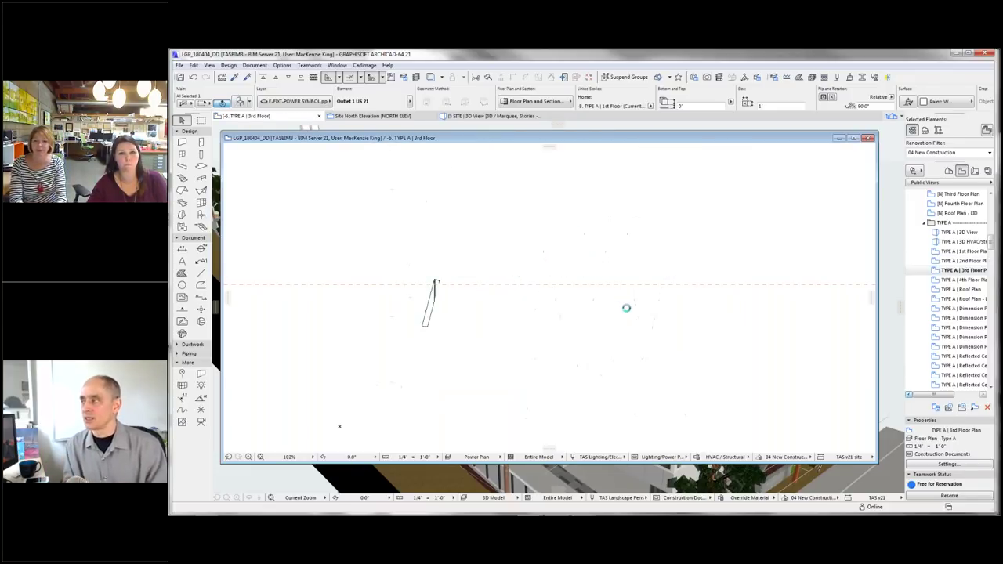
pyautogui.scroll(2, 424, 279)
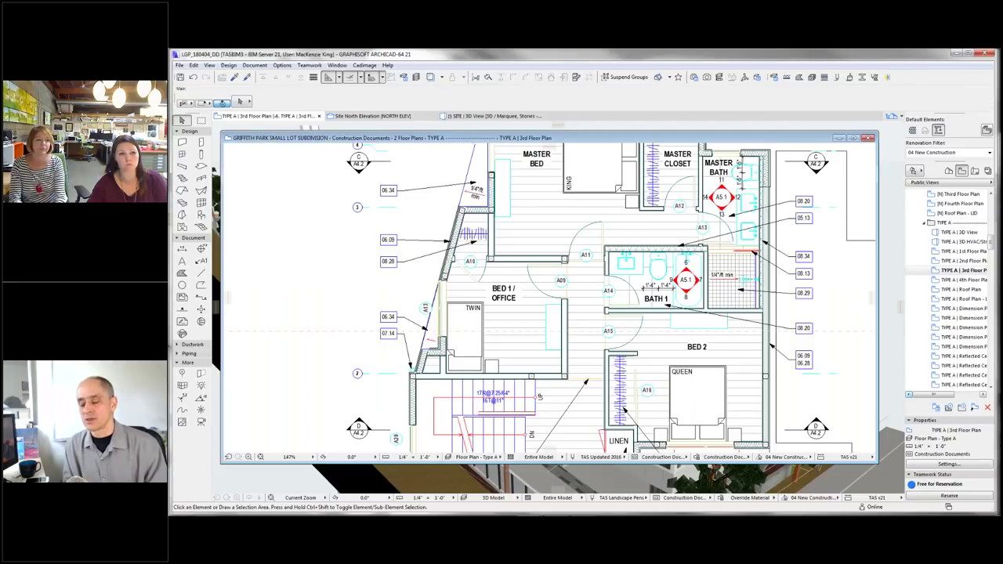
# - Show the Cadimage Keynotes palette beside the floor plan and expand the project keynotes to the 00: GENERAL NOTES category
pyautogui.click(364, 65)
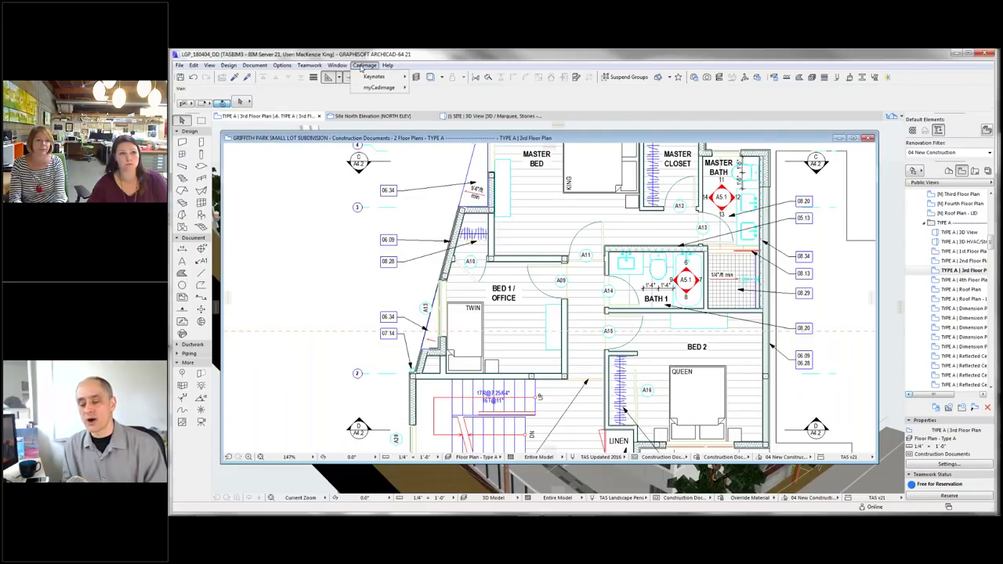
pyautogui.moveTo(379, 79)
pyautogui.click(431, 79)
pyautogui.moveTo(266, 116); pyautogui.dragTo(288, 133)
pyautogui.moveTo(339, 339); pyautogui.dragTo(360, 337)
pyautogui.click(236, 187)
pyautogui.click(236, 186)
pyautogui.click(236, 176)
# - Examine the titles and specification texts of general keynotes 00.01 through 00.04
pyautogui.click(302, 185)
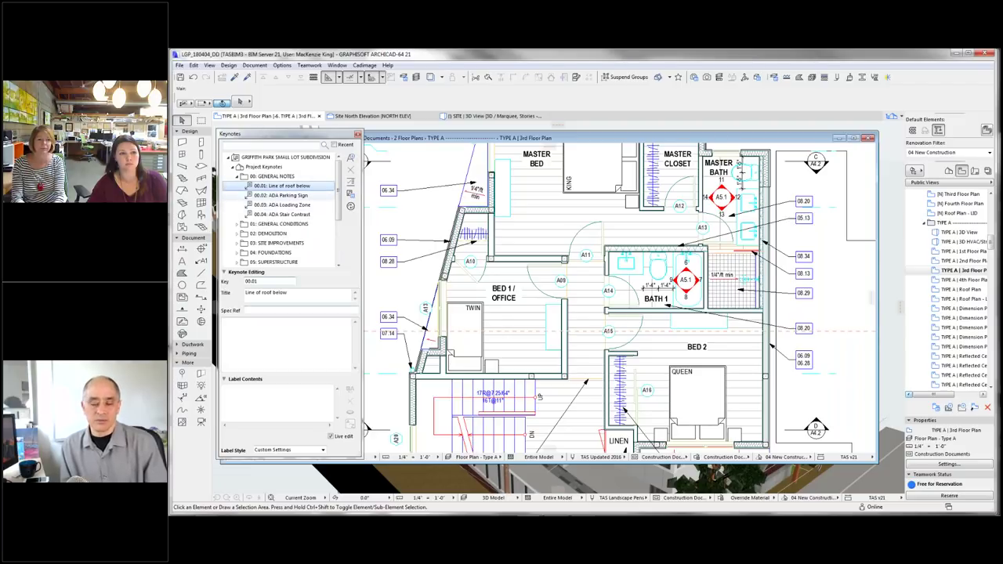
pyautogui.click(288, 195)
pyautogui.click(290, 206)
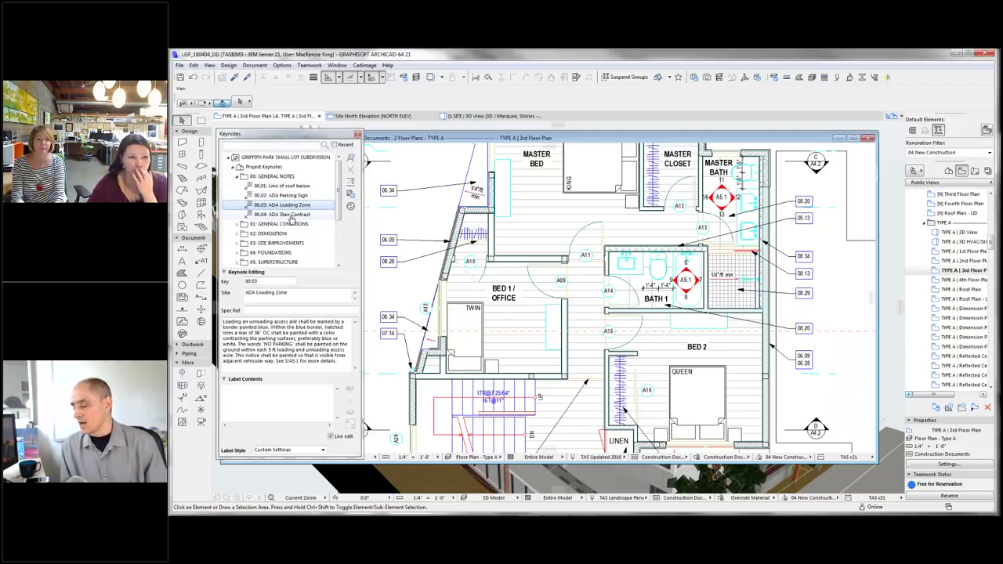
pyautogui.click(291, 214)
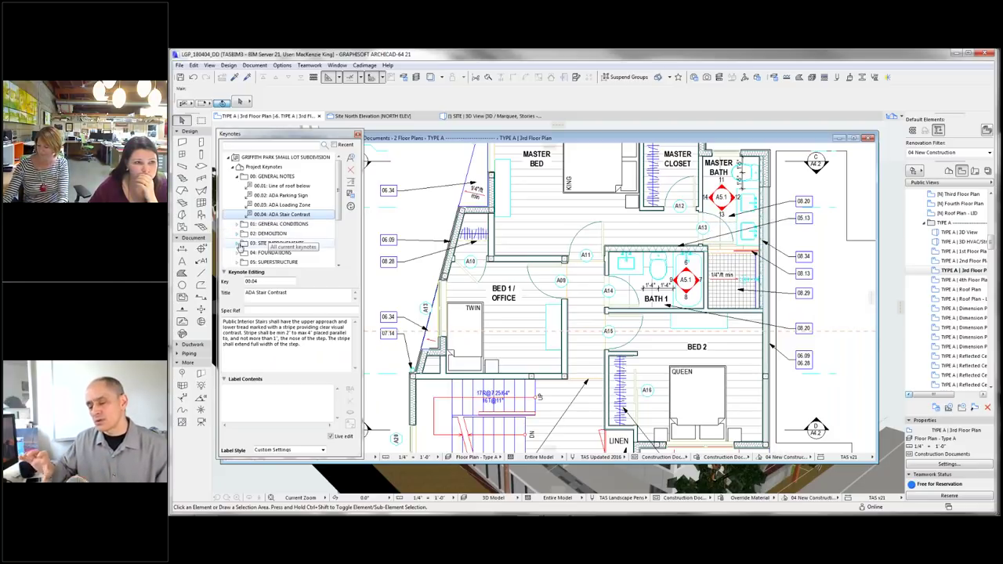
# - Expand the 03: SITE IMPROVEMENTS category and select keynote 03.01, [N] 6' CMU Wall
pyautogui.click(239, 245)
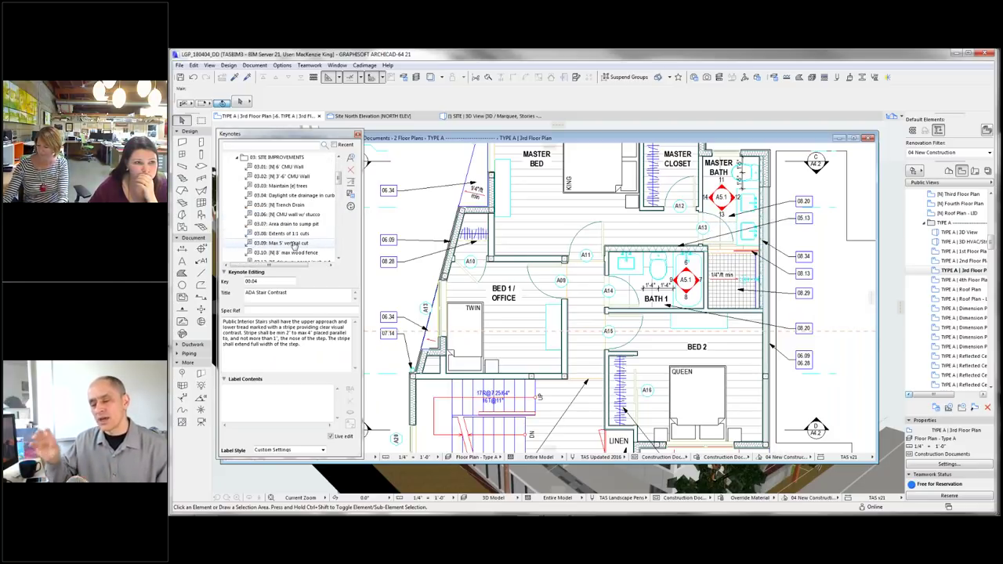
pyautogui.click(313, 168)
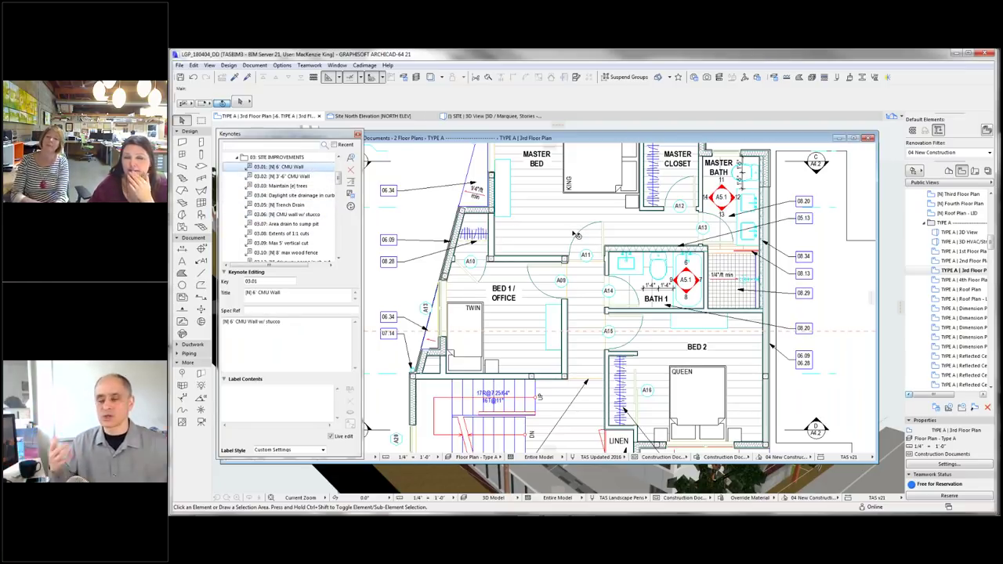
pyautogui.moveTo(576, 236)
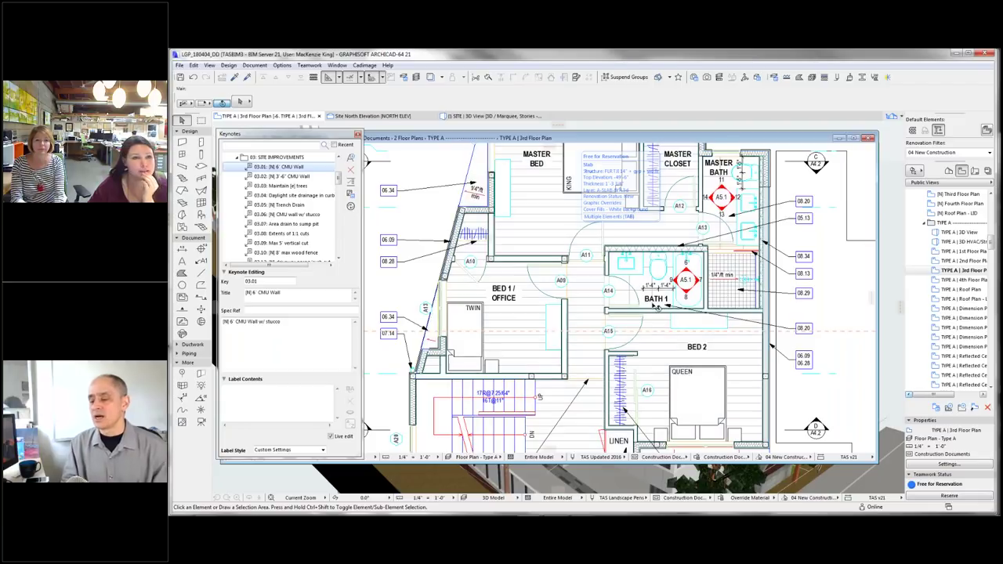
pyautogui.moveTo(632, 212)
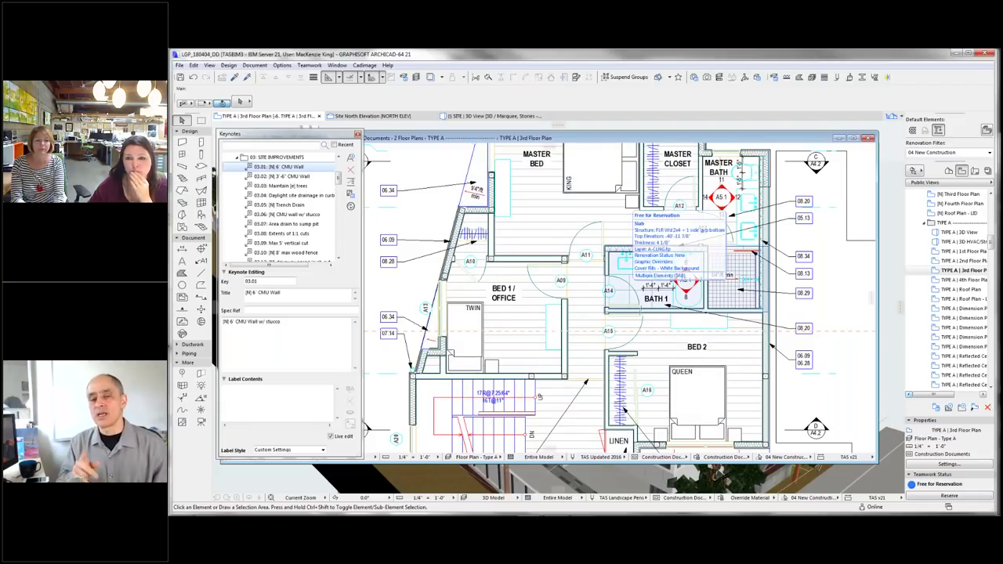
# - Select the 08.28 keynote label beside Bed 1 / Office and inspect its Cadimage Keynote Label settings
pyautogui.click(403, 265)
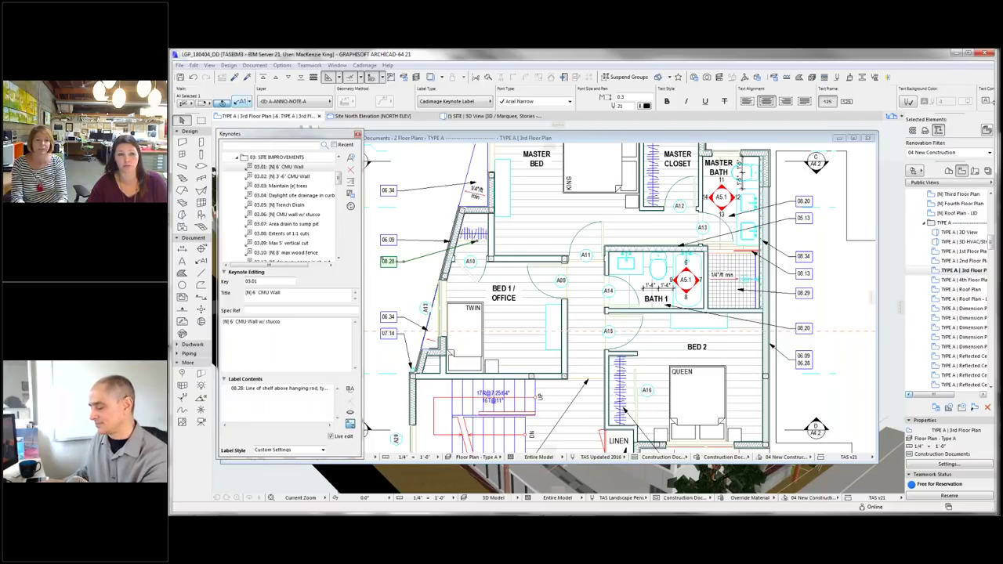
pyautogui.hotkey('ctrl', 't')
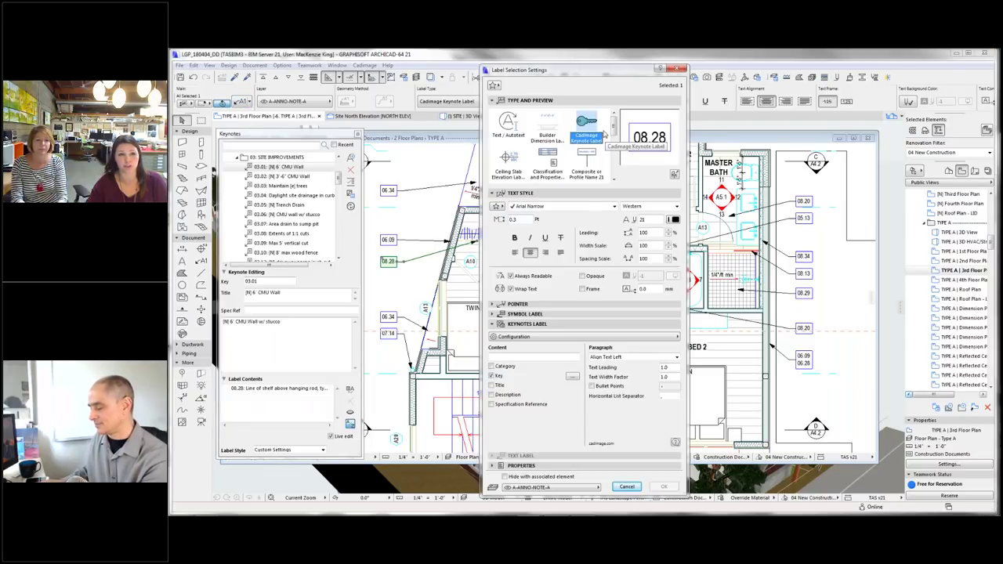
pyautogui.click(681, 70)
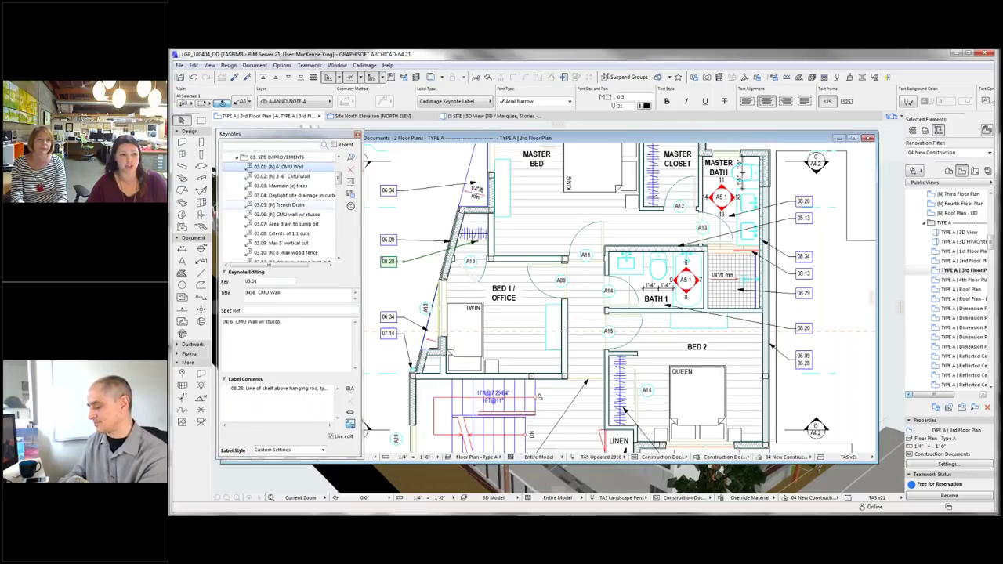
# - Add keynotes 03.01 ([N] 6' CMU Wall) and 03.05 ([N] Trench Drain) to the selected 08.28 label, then deselect it
pyautogui.click(349, 389)
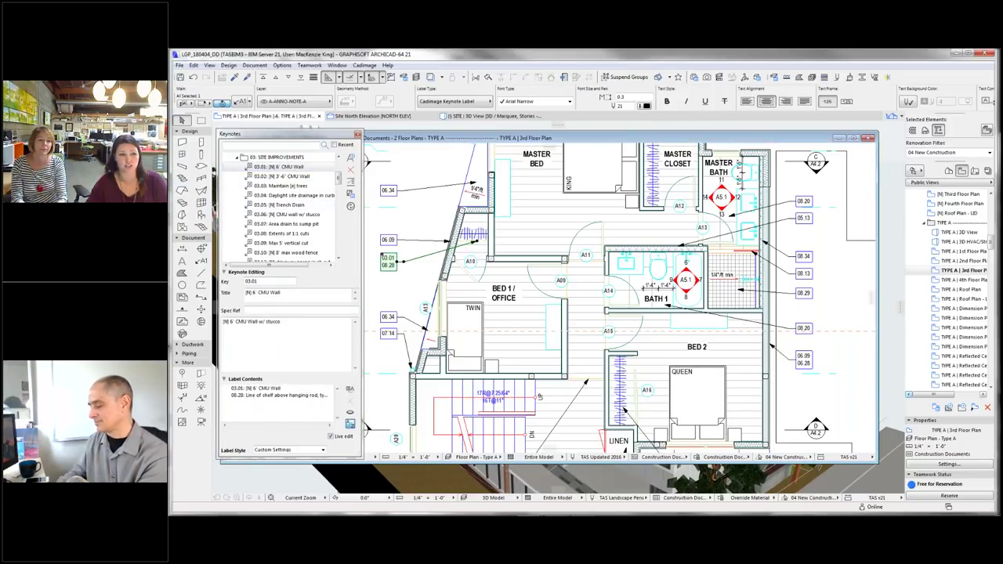
pyautogui.press('Down')
pyautogui.press('Down')
pyautogui.press('Down')
pyautogui.press('Down')
pyautogui.click(343, 390)
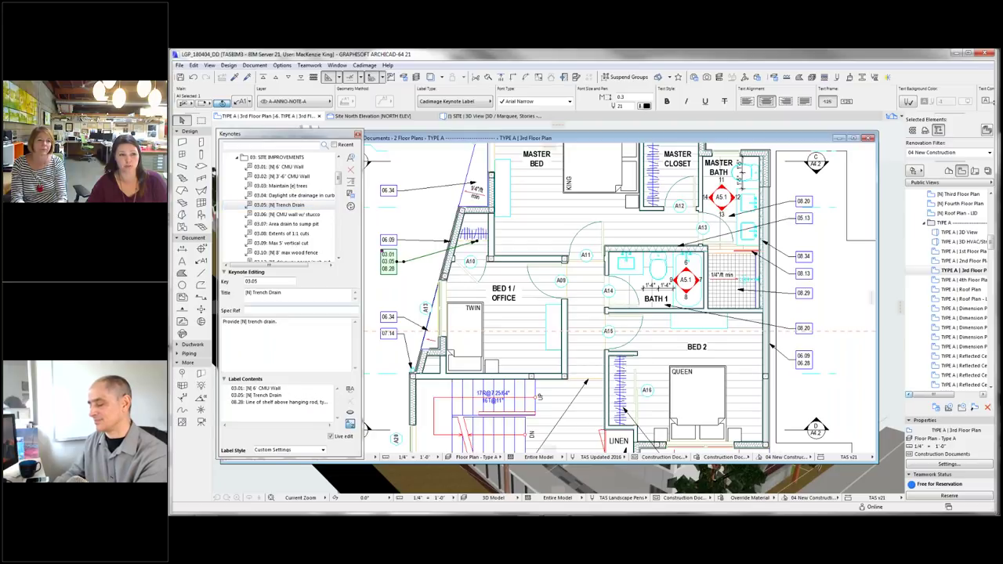
pyautogui.press('Escape')
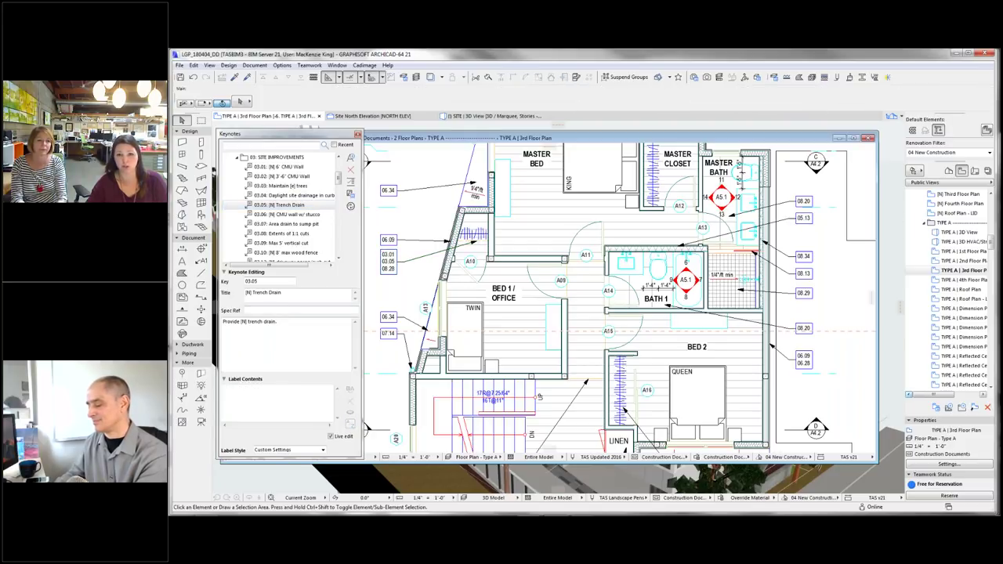
# - Open the A2.1 TYPE A Floor Plans layout from the layout book and view its keynote legend
pyautogui.click(975, 171)
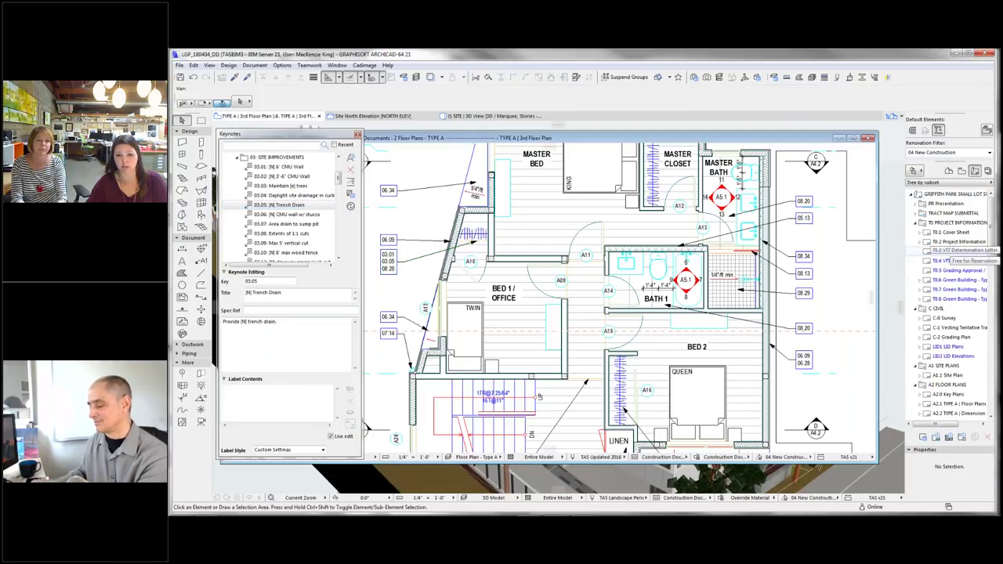
pyautogui.click(961, 406)
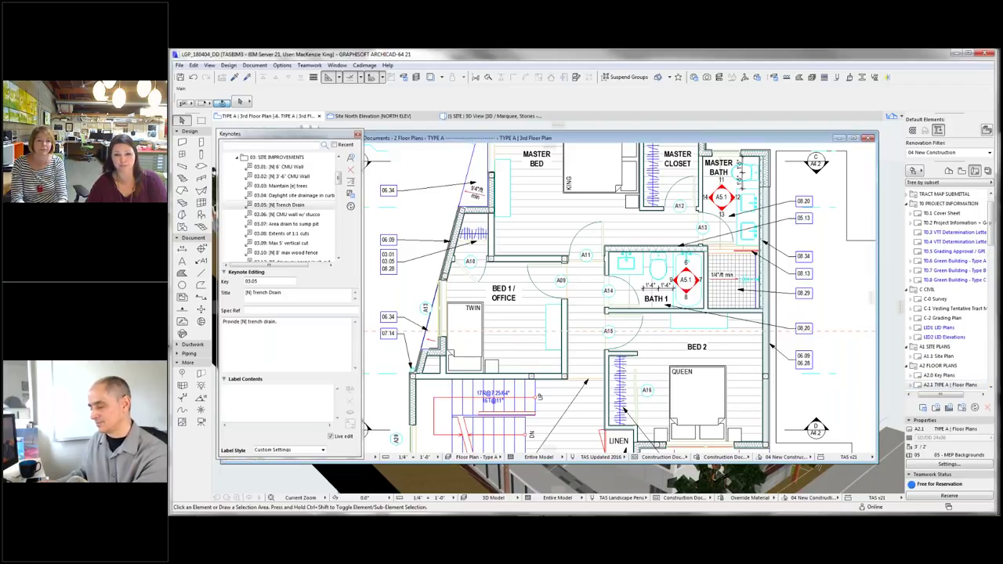
pyautogui.doubleClick(963, 386)
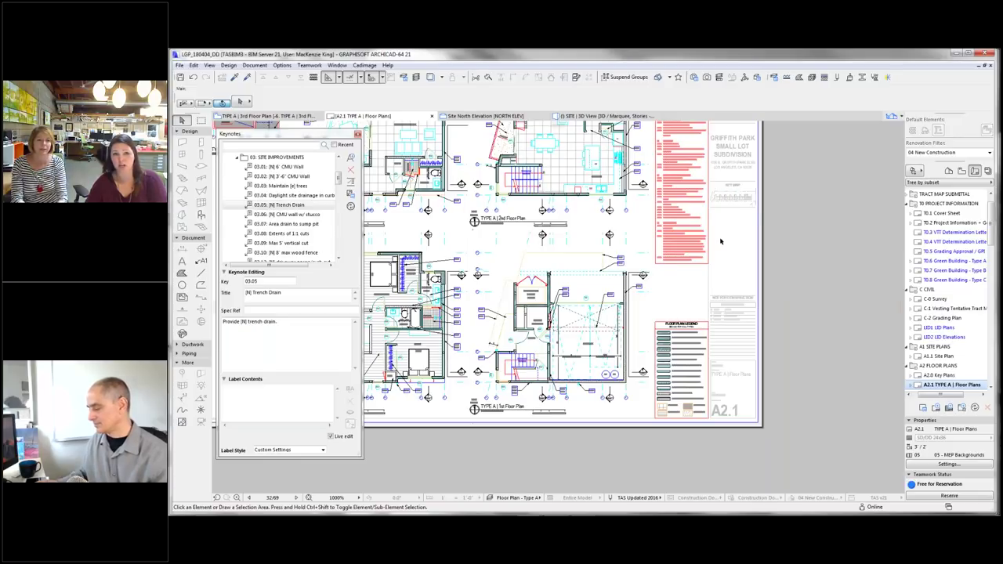
pyautogui.scroll(3, 648, 160)
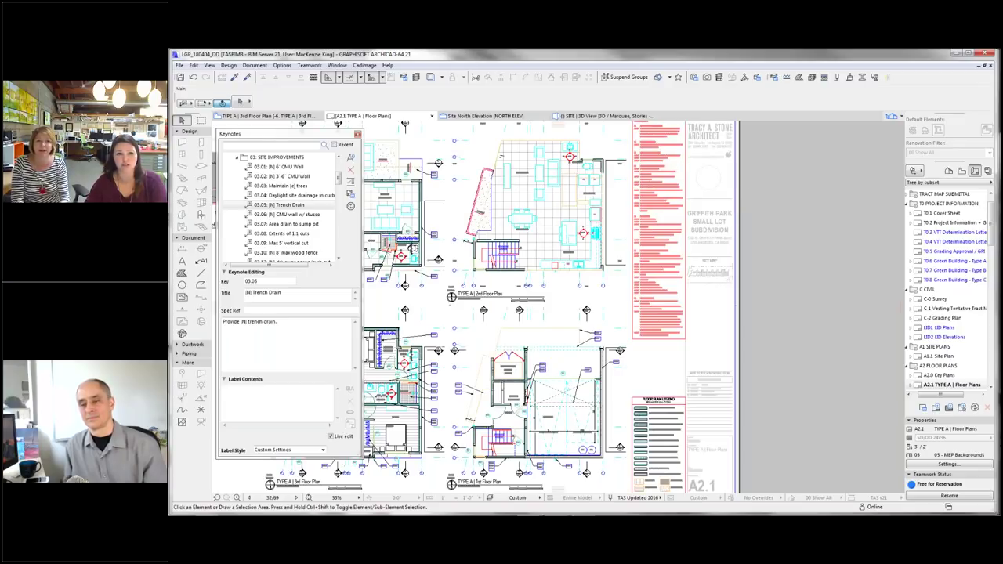
# - Examine the keynote legend and the floor plan drawings on the A2.1 TYPE A Floor Plans layout, checking the 2nd Floor Plan drawing
pyautogui.scroll(5, 620, 292)
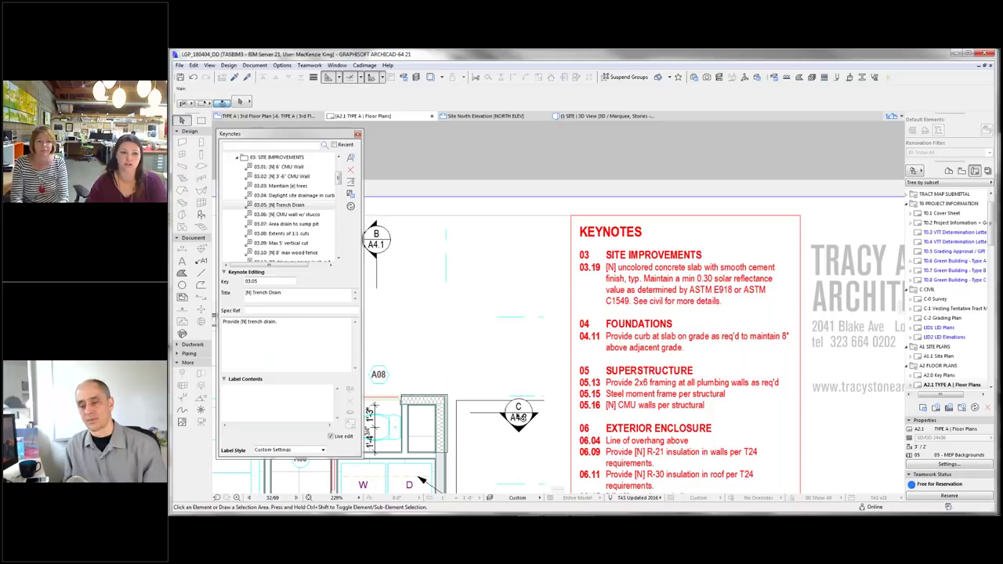
pyautogui.scroll(-3, 517, 418)
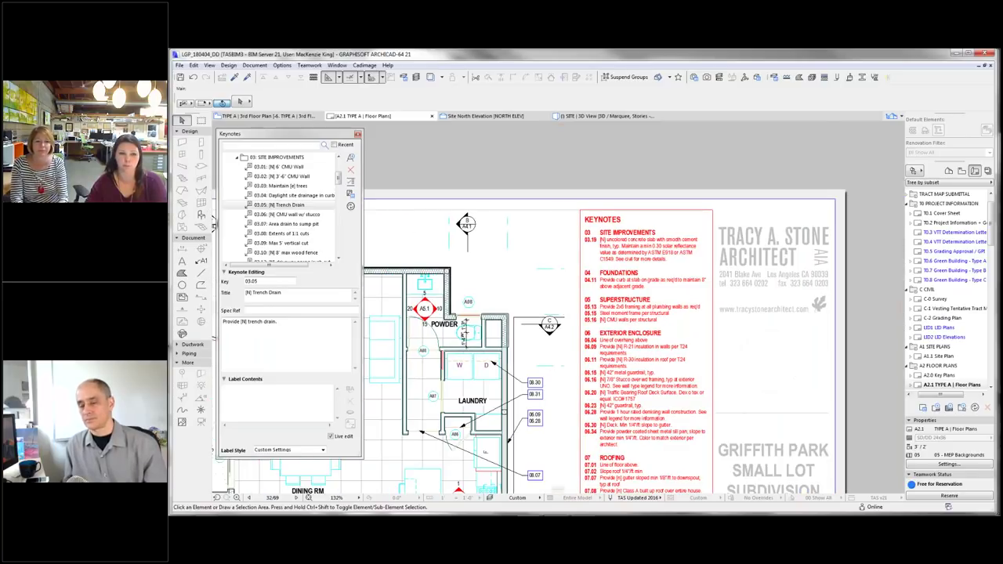
pyautogui.scroll(-3, 846, 235)
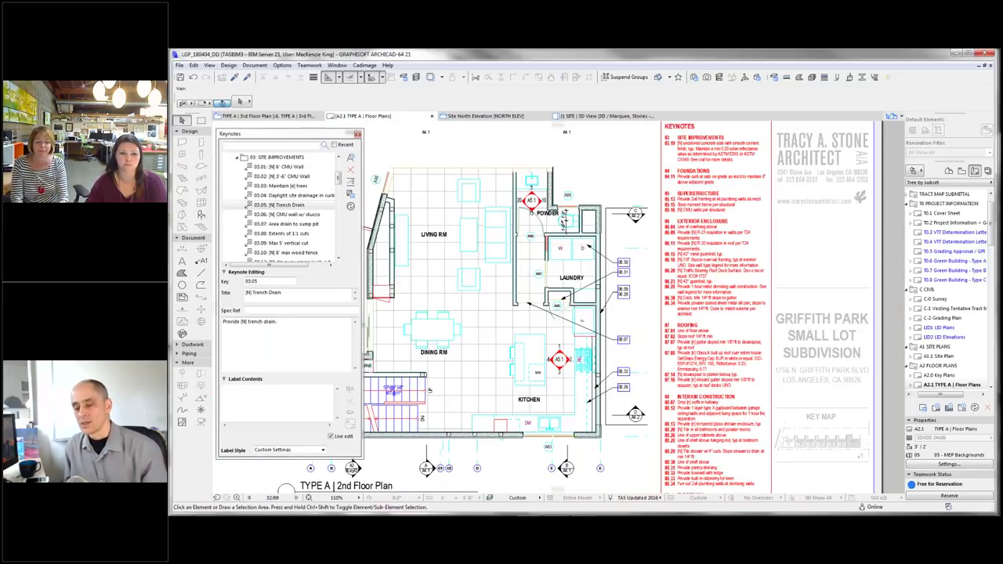
pyautogui.moveTo(813, 457); pyautogui.dragTo(838, 352, button='middle')
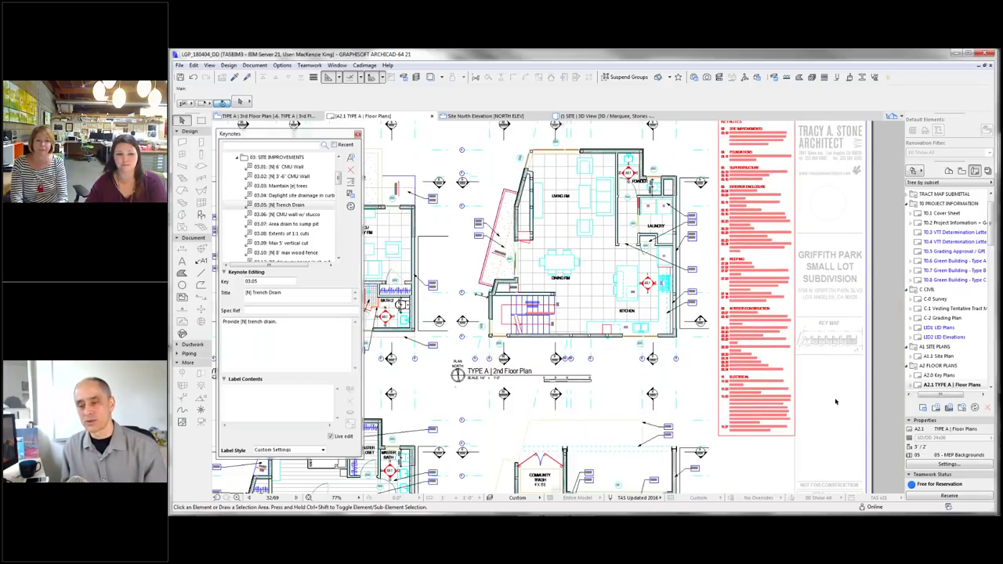
pyautogui.scroll(-2, 825, 417)
pyautogui.moveTo(824, 417); pyautogui.dragTo(823, 360, button='middle')
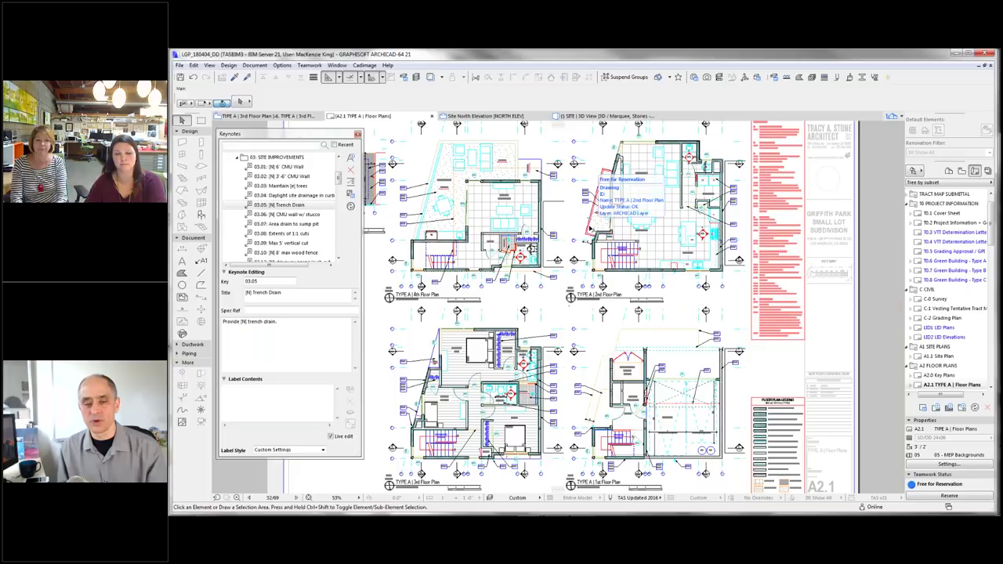
pyautogui.click(590, 229)
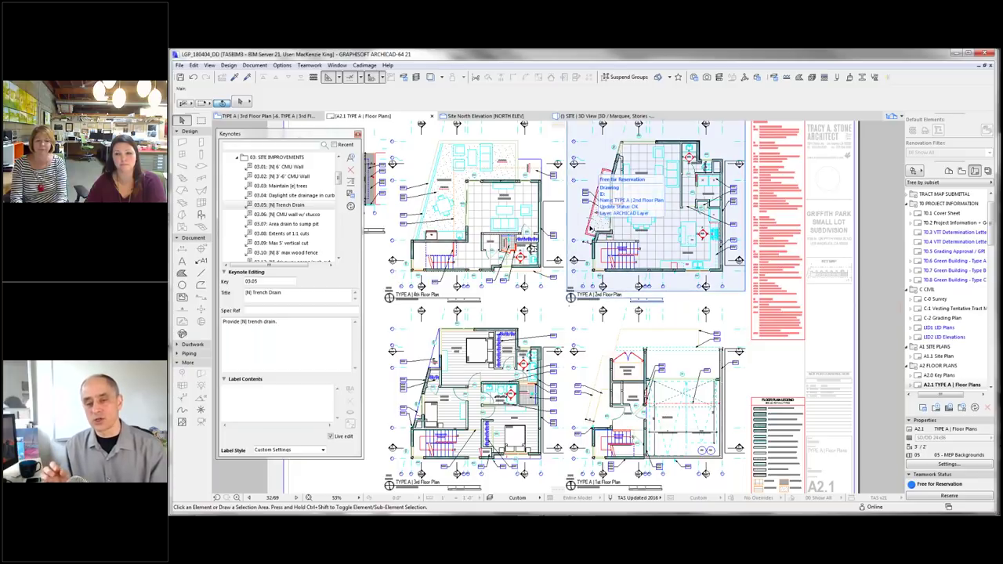
pyautogui.press('Escape')
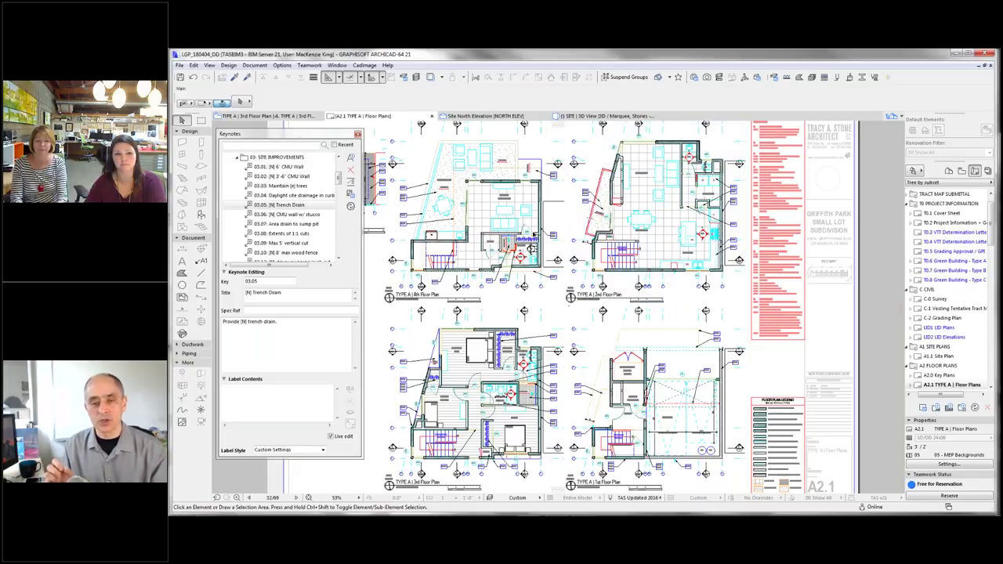
# - Return to the TYPE A 3rd Floor Plan and review the Category, Title and Description content options of the selected Cadimage Keynote Label
pyautogui.click(282, 116)
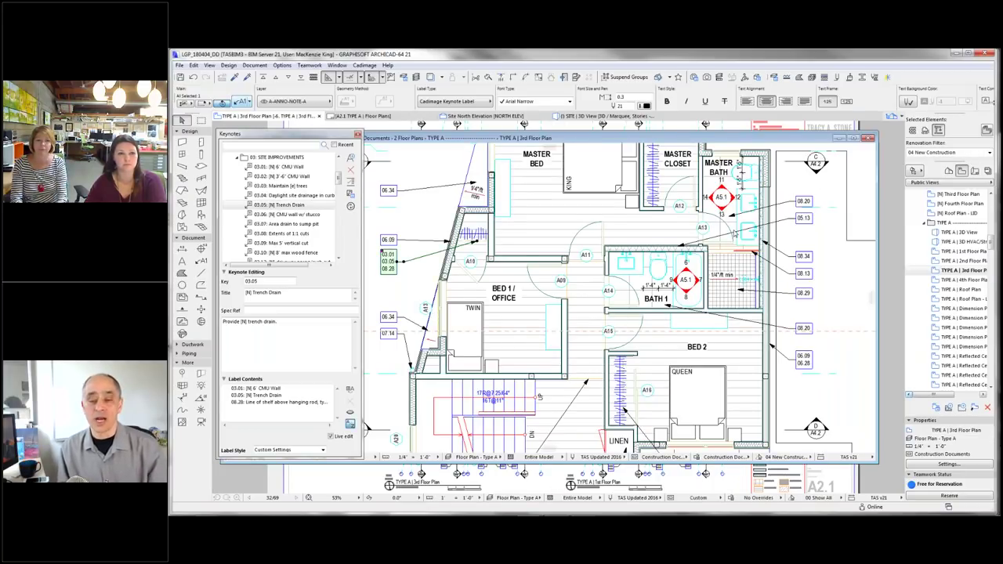
pyautogui.doubleClick(734, 234)
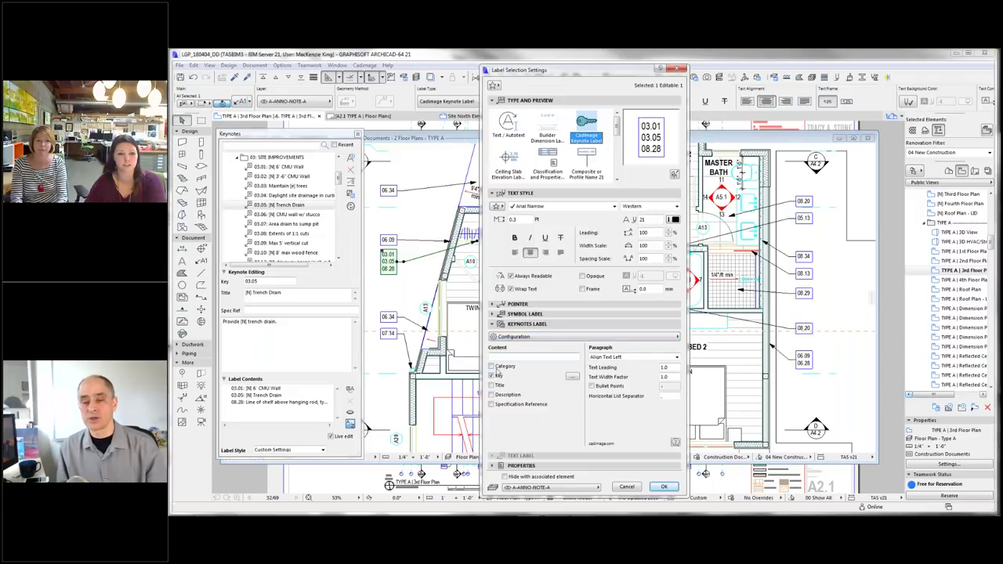
pyautogui.click(492, 385)
pyautogui.click(492, 394)
pyautogui.click(491, 394)
pyautogui.click(491, 385)
pyautogui.click(492, 366)
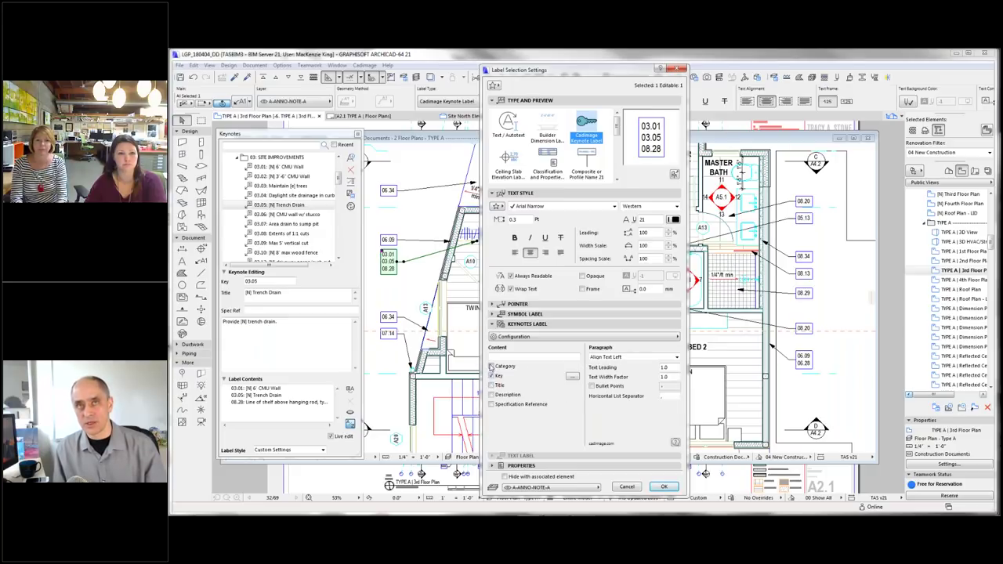
pyautogui.click(667, 487)
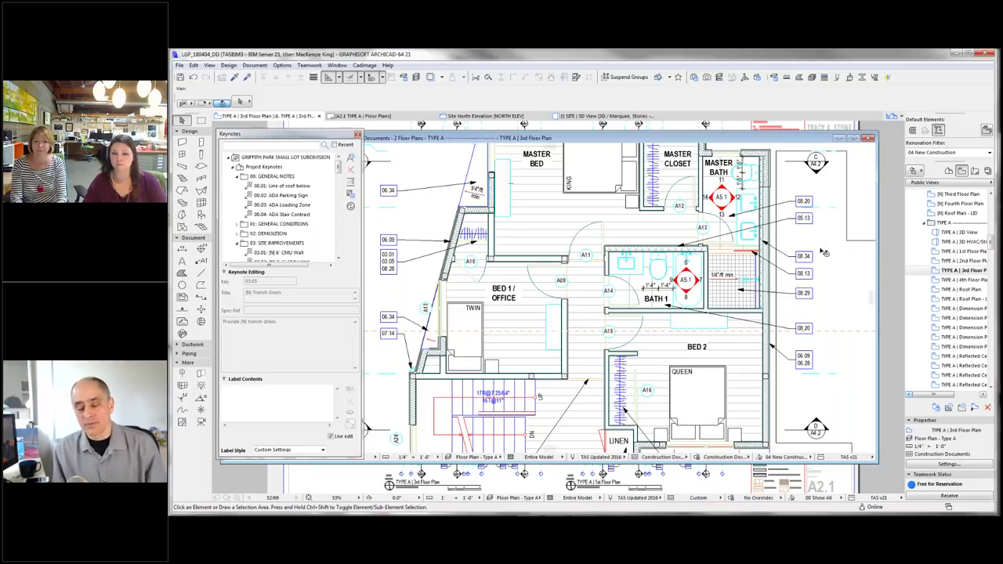
pyautogui.hotkey('ctrl', '-')
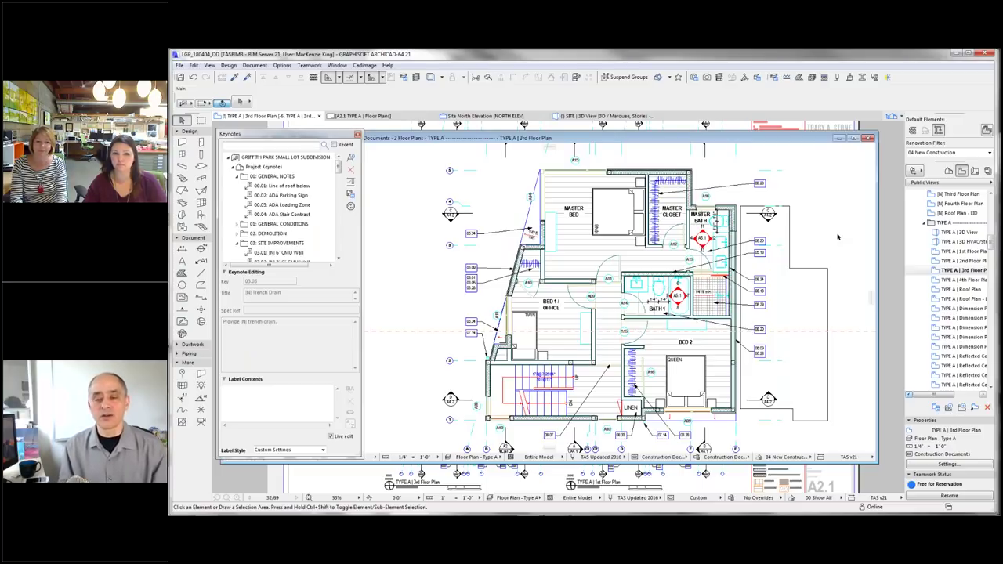
pyautogui.scroll(-2, 816, 280)
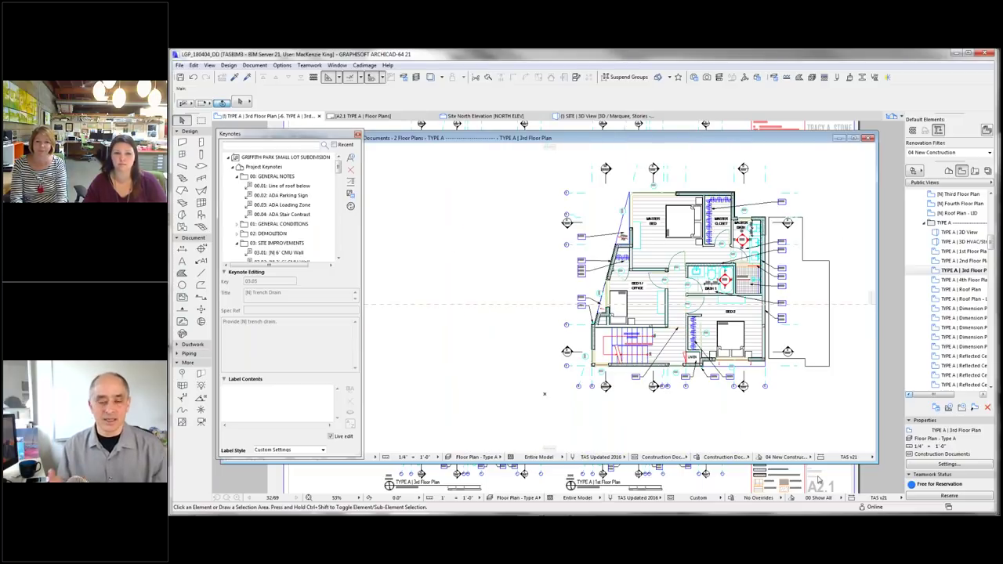
# - Go back to the A2.1 TYPE A Floor Plans layout and examine its keynote legend and the keynoted 2nd Floor Plan drawing
pyautogui.click(817, 480)
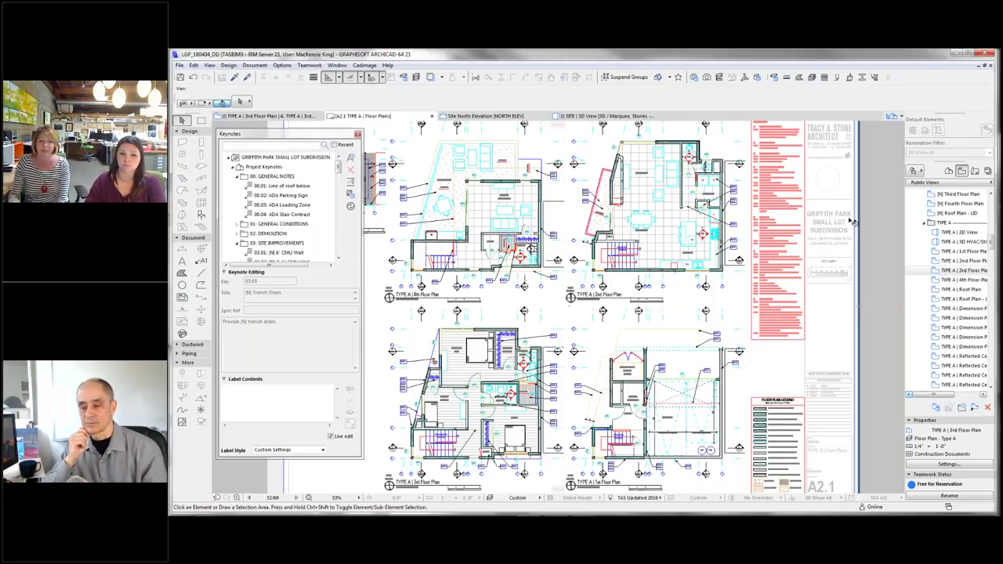
pyautogui.scroll(3, 801, 311)
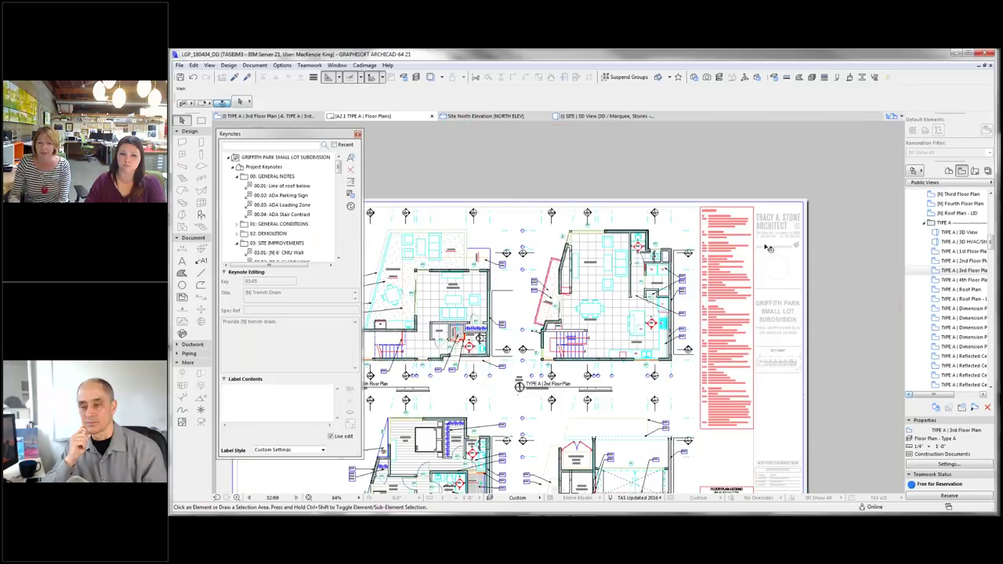
pyautogui.scroll(2, 760, 251)
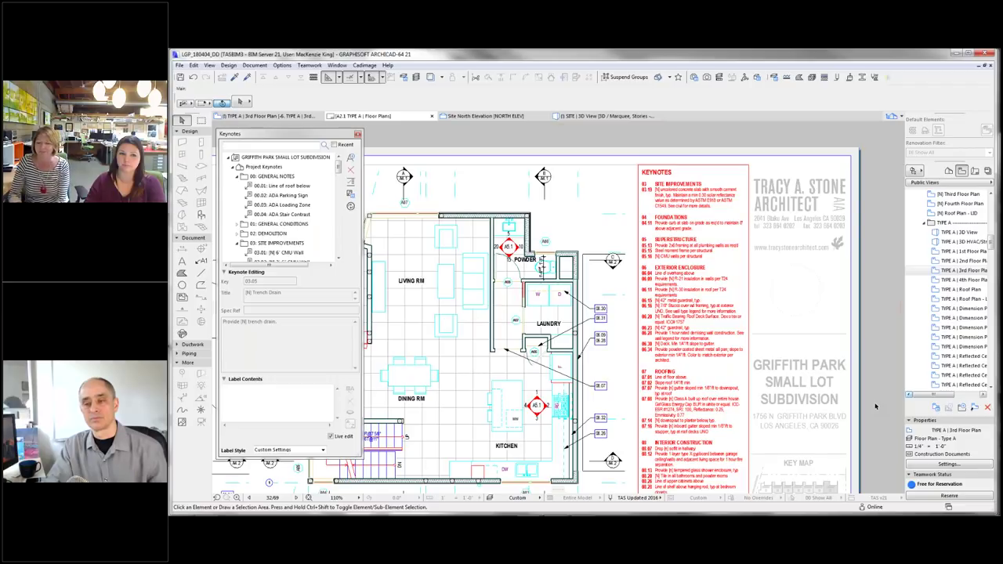
pyautogui.scroll(-3, 876, 406)
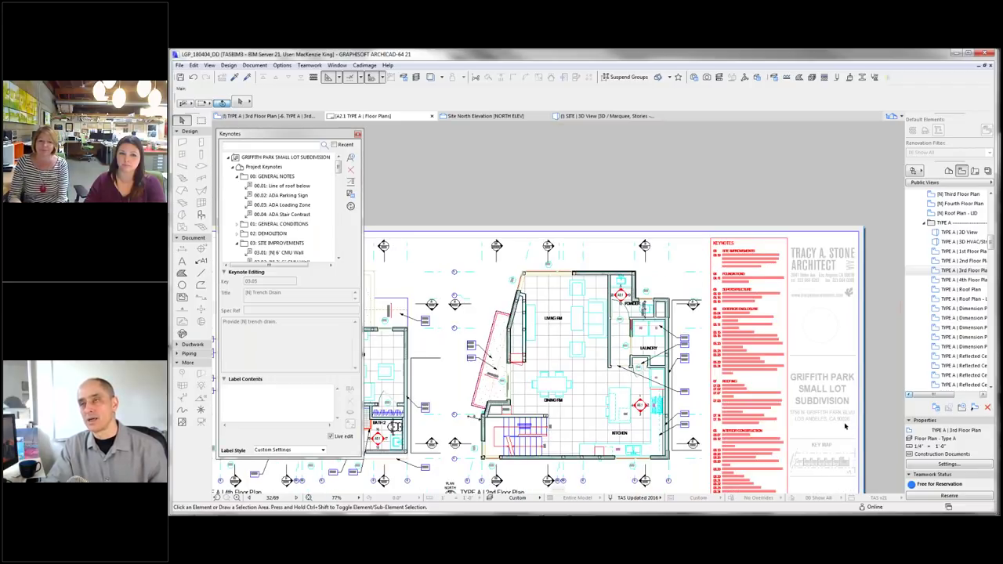
pyautogui.scroll(-2, 840, 430)
pyautogui.moveTo(840, 429); pyautogui.dragTo(863, 296, button='middle')
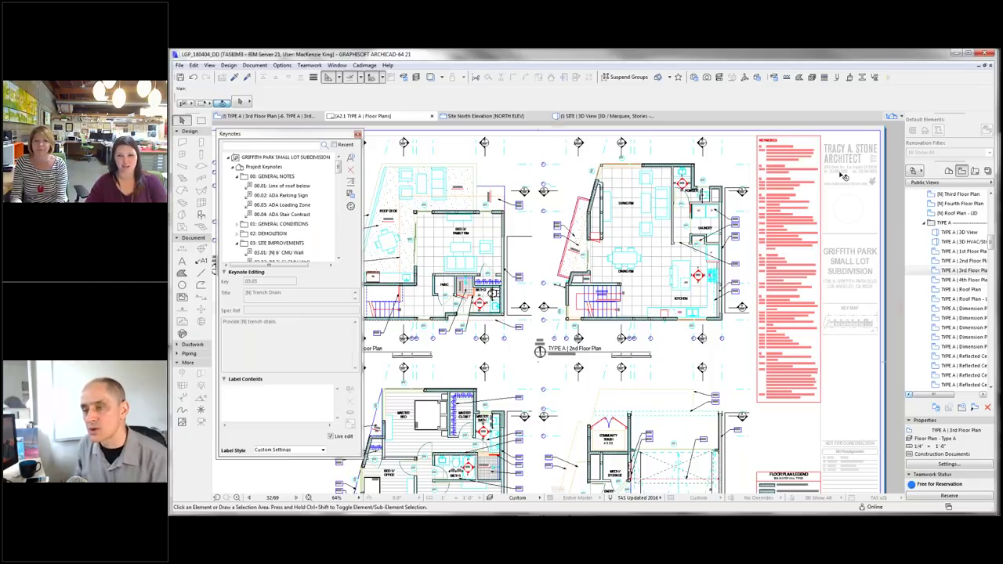
pyautogui.scroll(1, 844, 218)
pyautogui.scroll(1, 839, 176)
pyautogui.scroll(1, 840, 177)
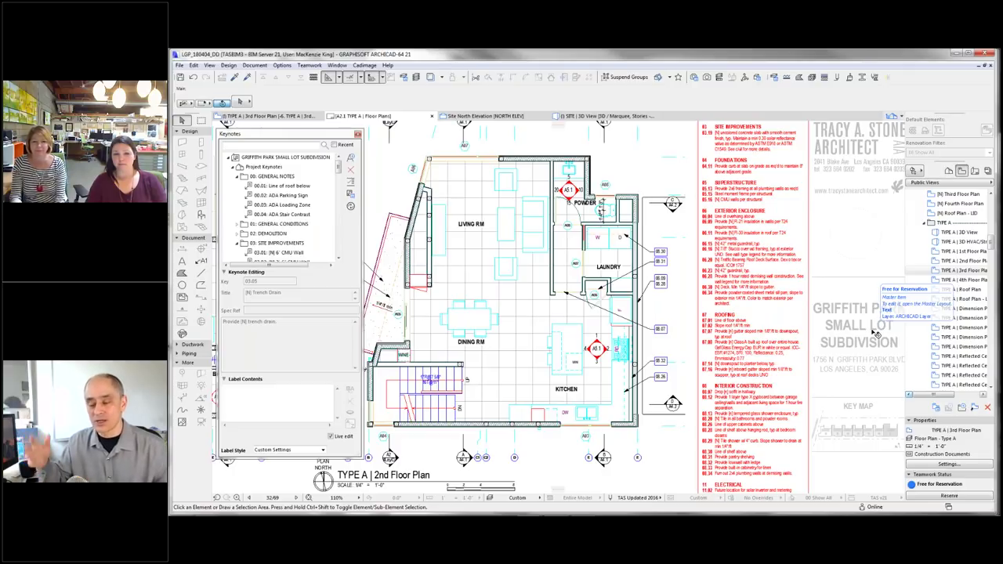
pyautogui.scroll(-1, 875, 333)
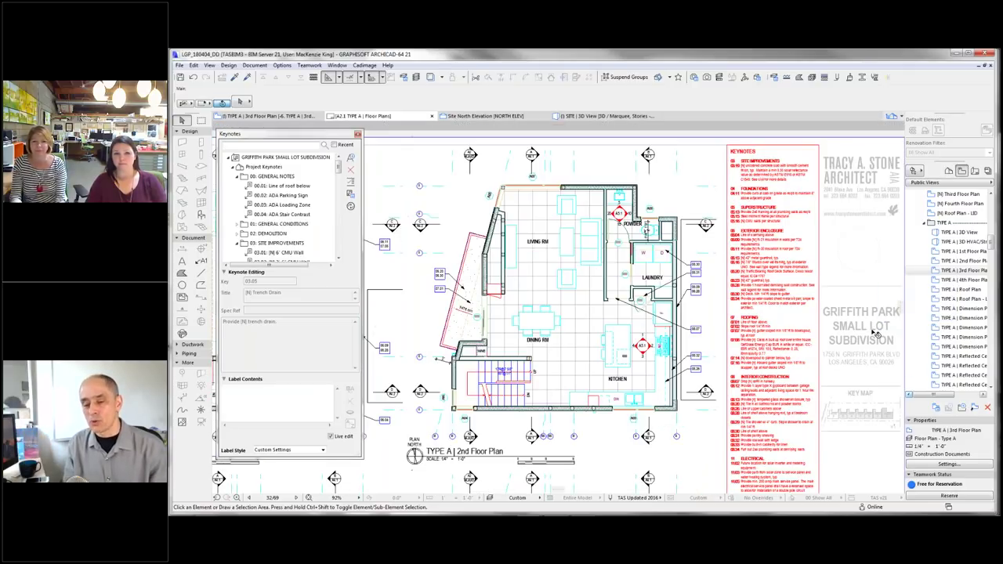
pyautogui.scroll(-1, 876, 333)
pyautogui.scroll(-2, 875, 333)
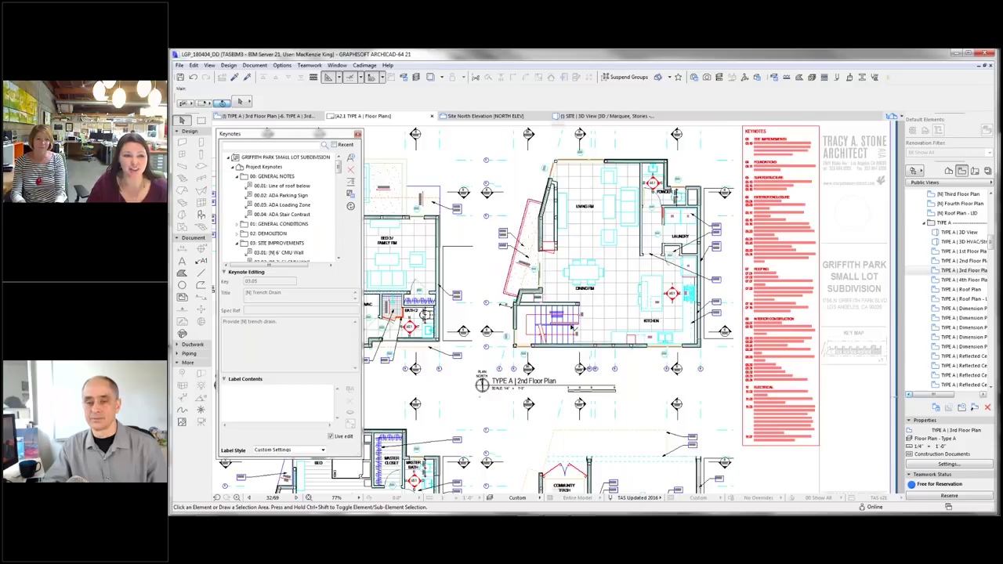
pyautogui.scroll(4, 572, 328)
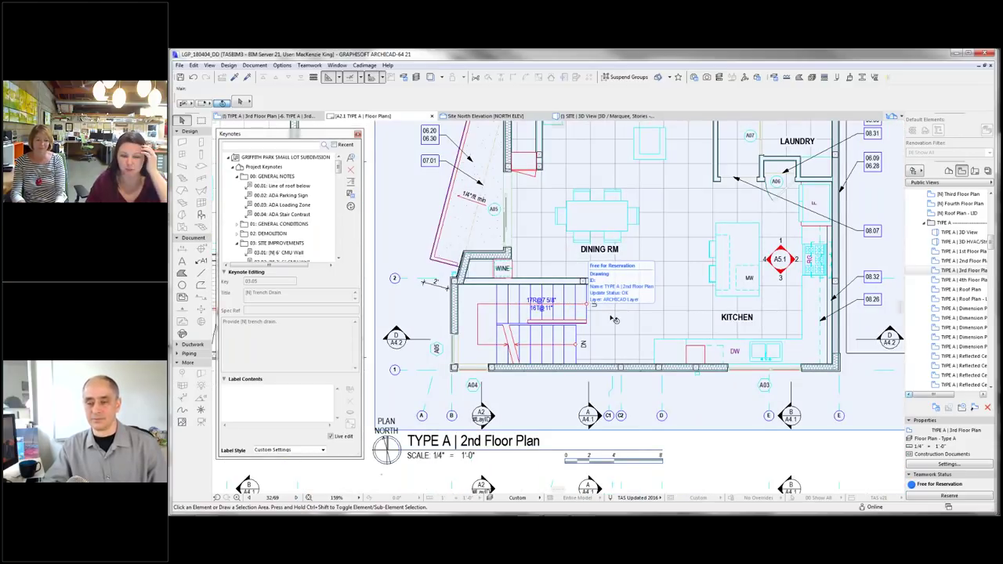
pyautogui.scroll(-2, 604, 315)
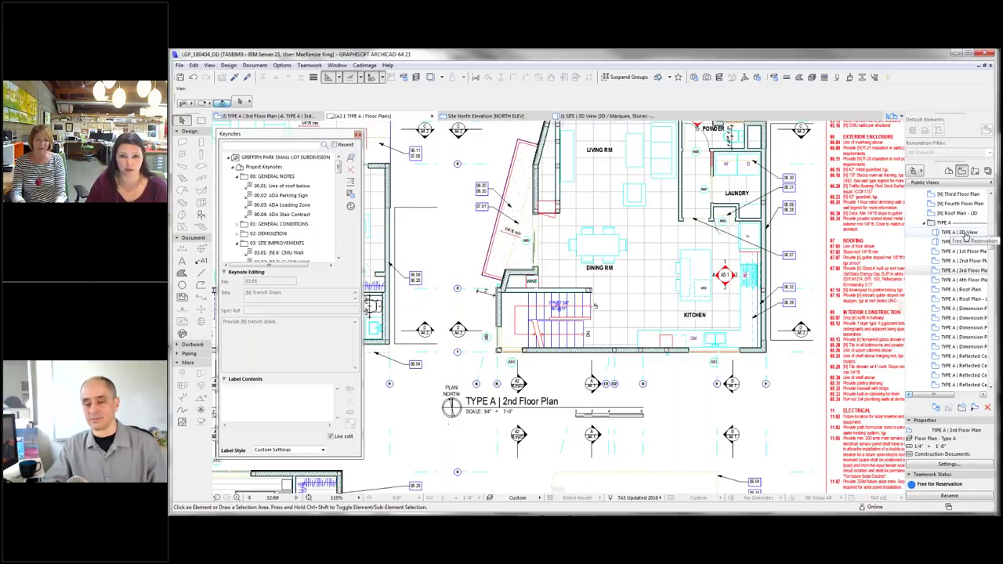
# - Open the TYPE A 3D View and return to the TYPE A 3rd Floor Plan
pyautogui.click(965, 238)
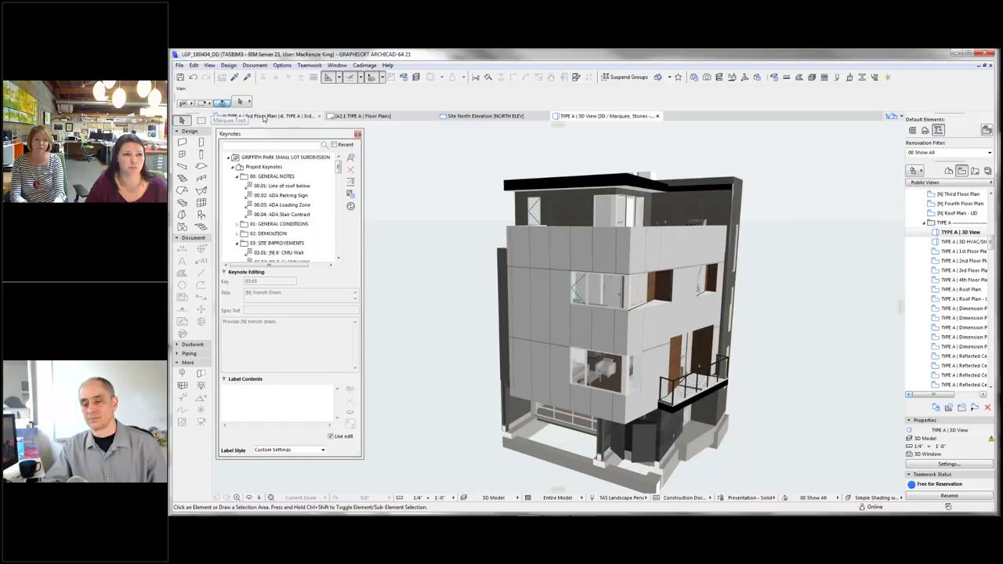
pyautogui.click(254, 117)
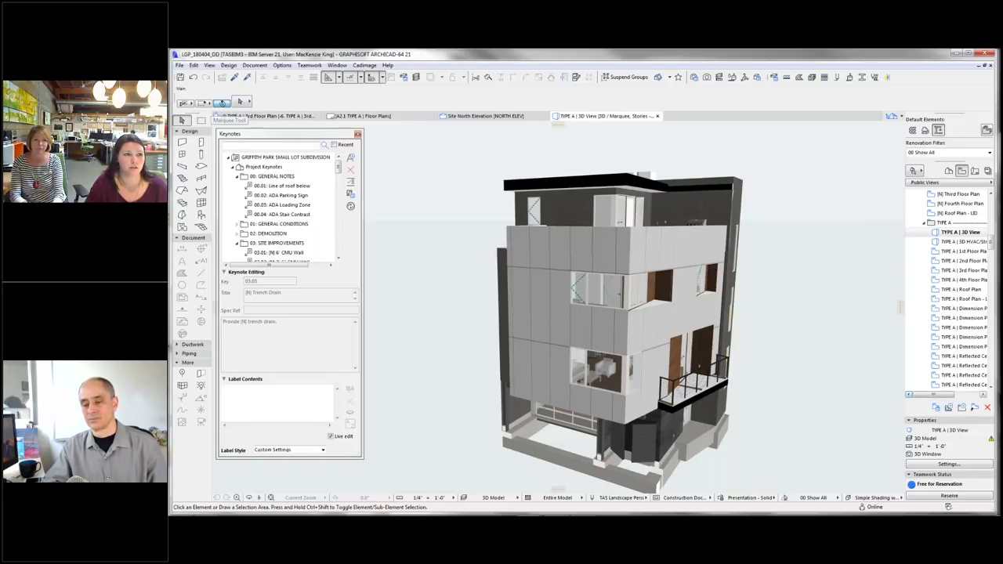
pyautogui.click(242, 118)
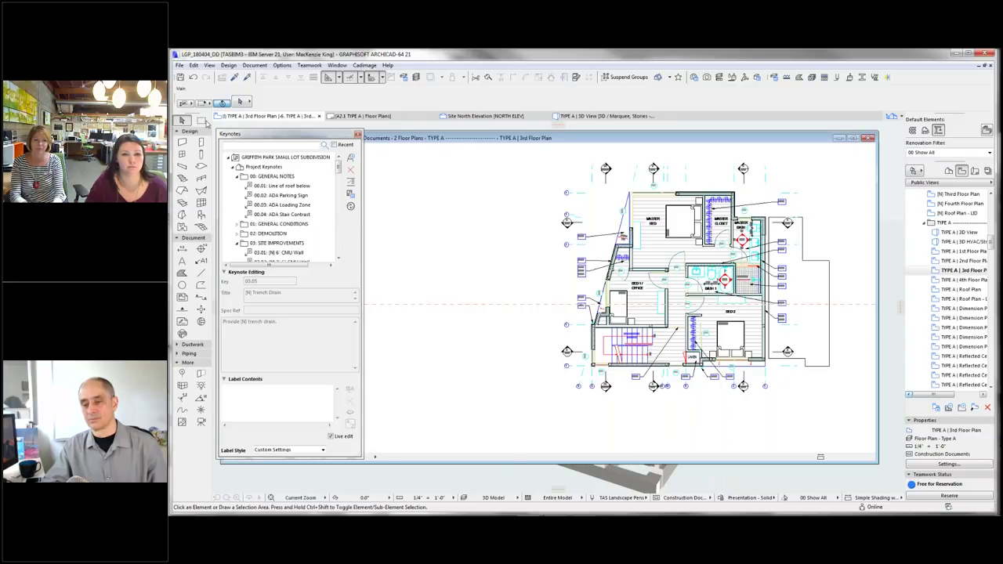
# - Draw a marquee of about 63 by 35 feet over the 3rd floor plan, cutting through the stairs, and show the cutaway in 3D
pyautogui.click(201, 119)
pyautogui.click(522, 157)
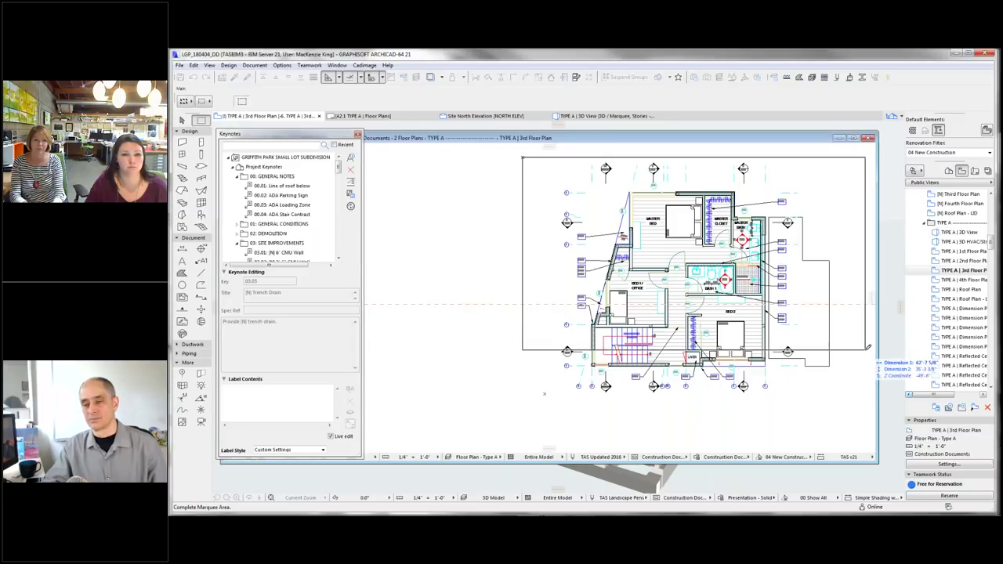
pyautogui.click(867, 339)
pyautogui.press('Escape')
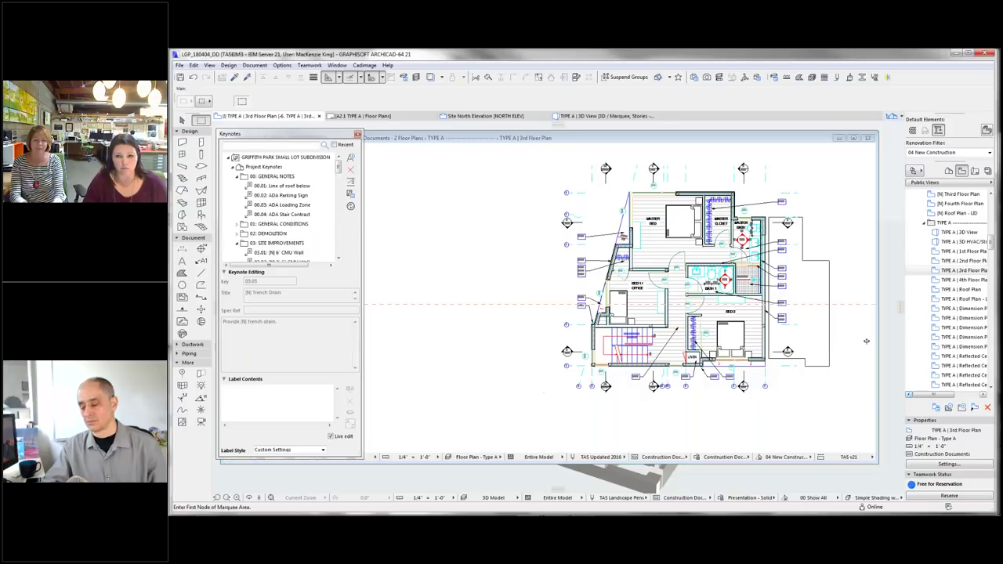
pyautogui.press('F3')
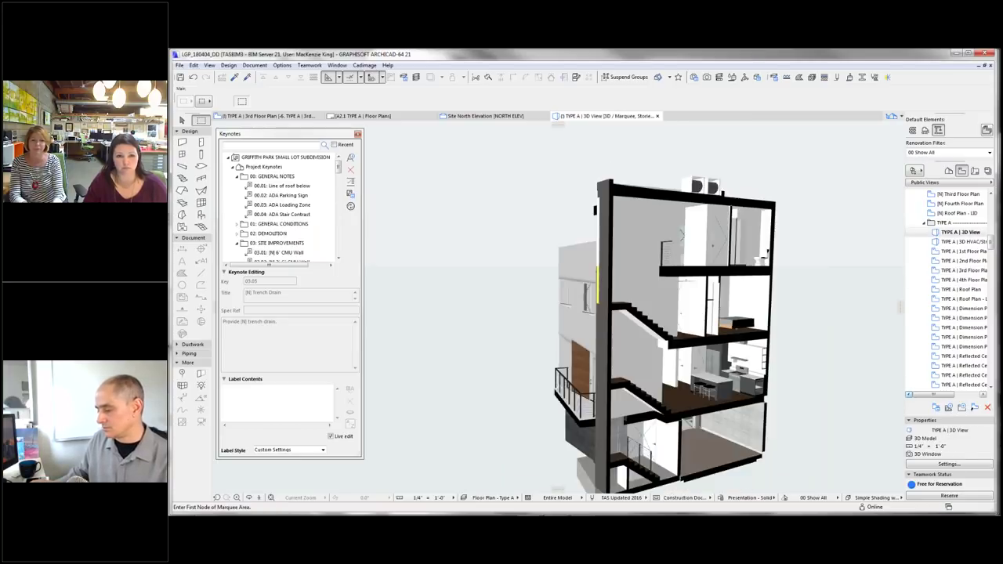
# - Inspect the stairs and interior floors in the TYPE A 3D cutaway, selecting and deselecting the stair flight at the dining level
pyautogui.scroll(3, 617, 387)
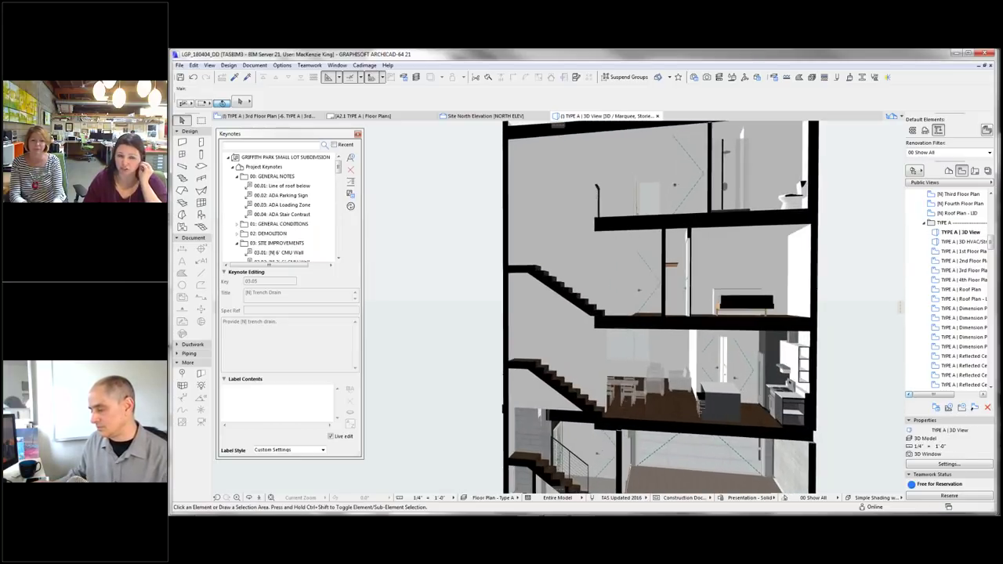
pyautogui.click(576, 382)
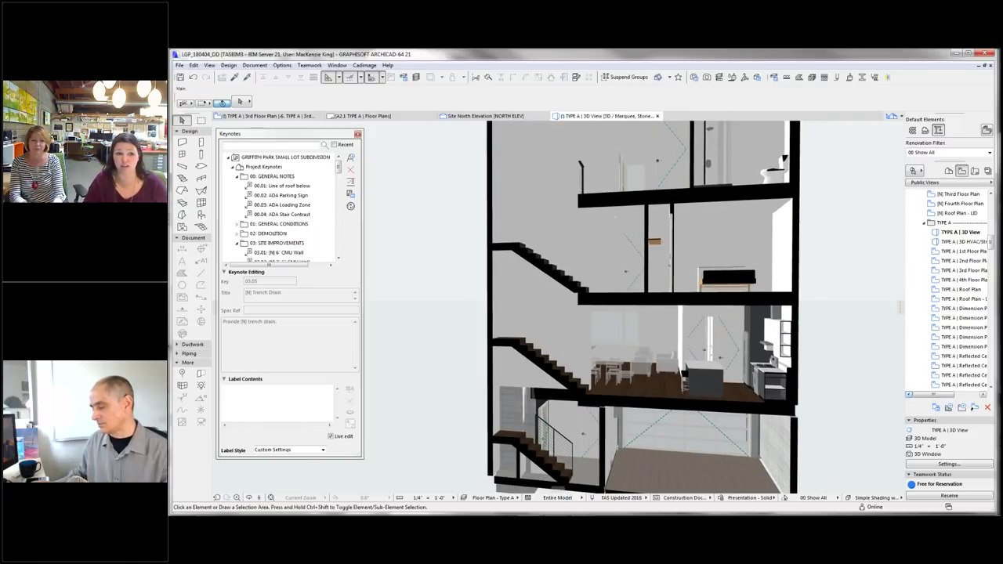
pyautogui.click(549, 357)
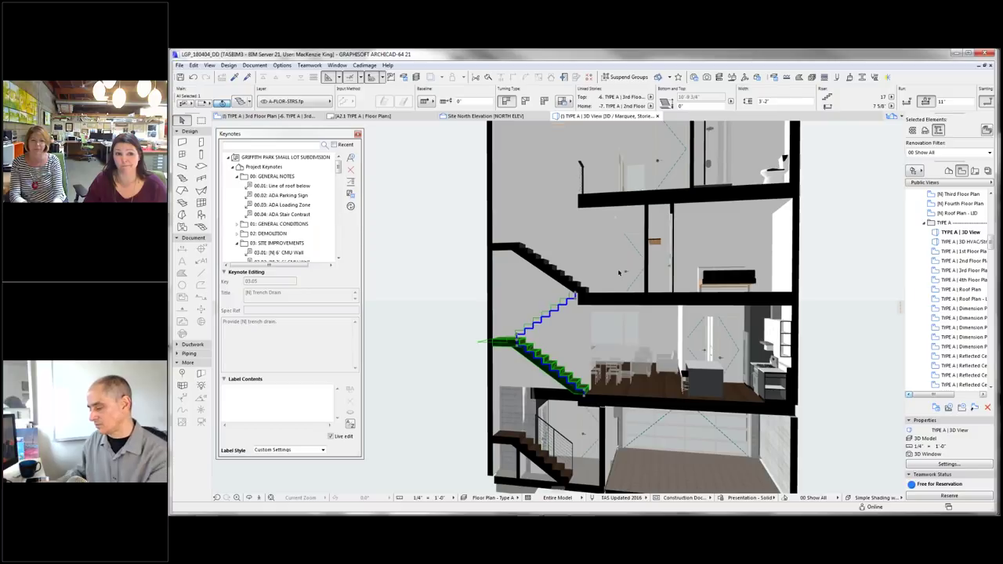
pyautogui.press('Escape')
pyautogui.moveTo(619, 272); pyautogui.dragTo(612, 322, button='middle')
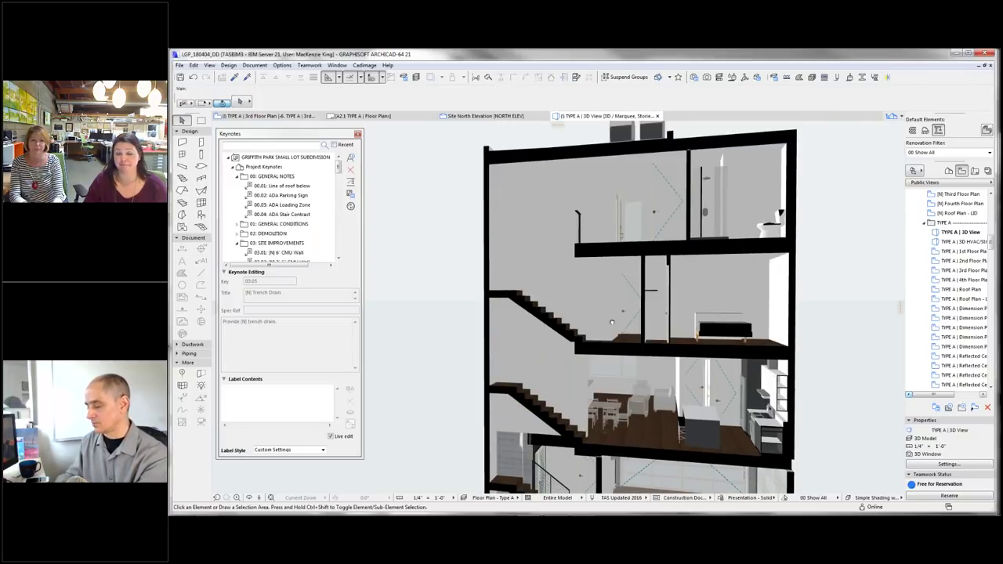
pyautogui.keyDown('shift'); pyautogui.moveTo(613, 322); pyautogui.dragTo(721, 320, button='middle'); pyautogui.keyUp('shift')
# - Open the whole-project [N] Third Floor Plan view from the construction documents
pyautogui.scroll(6, 976, 291)
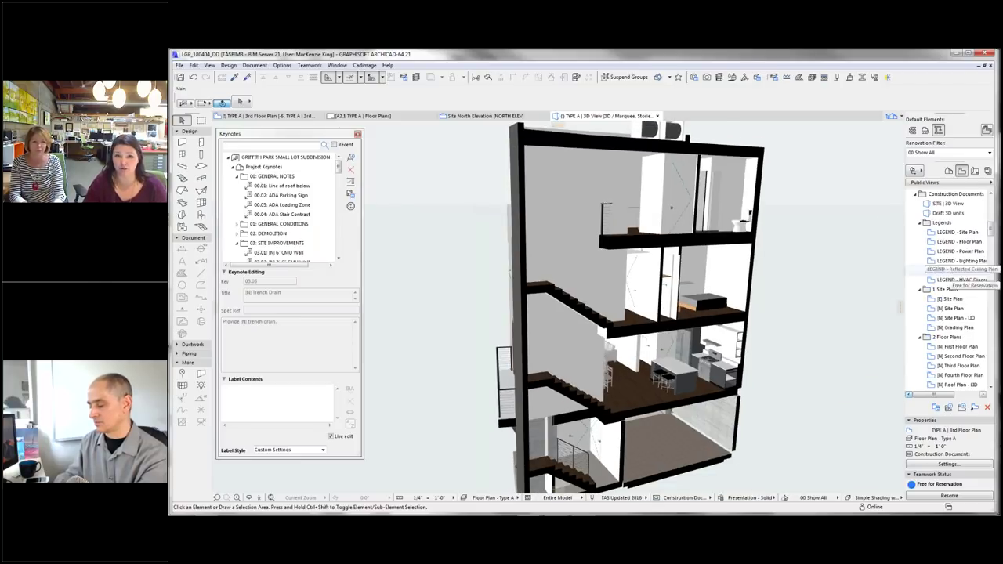
pyautogui.scroll(-1, 976, 291)
pyautogui.click(968, 338)
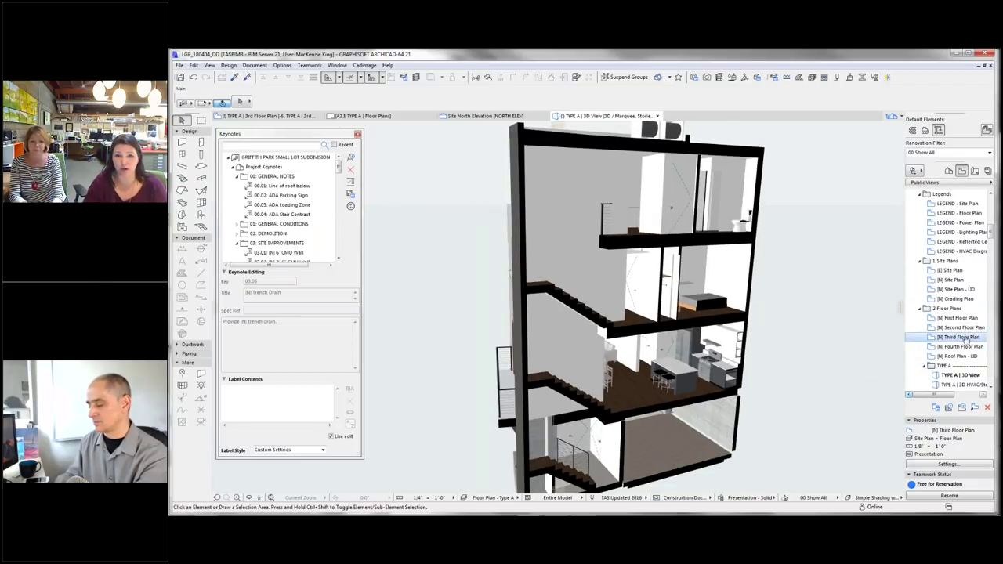
pyautogui.doubleClick(968, 338)
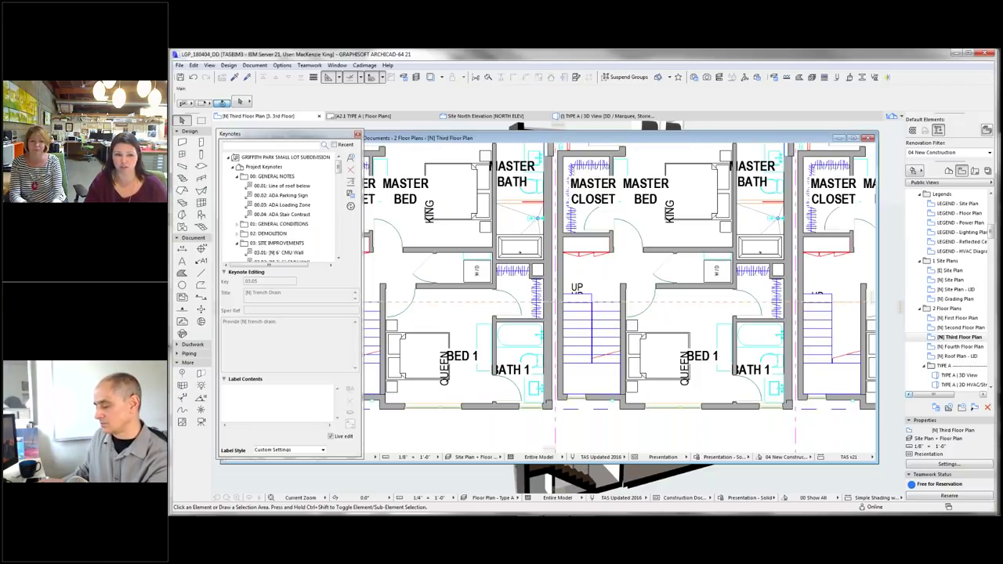
# - Inspect the row of units across the third floor plan, selecting one unit's hotlinked module at its stair and clearing the selection
pyautogui.click(674, 345)
pyautogui.press('Escape')
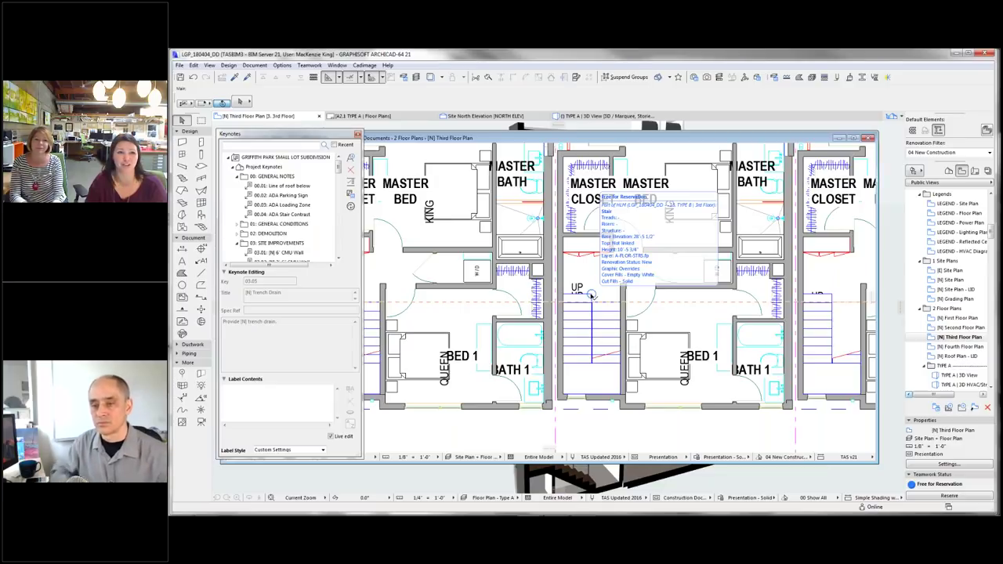
pyautogui.click(592, 295)
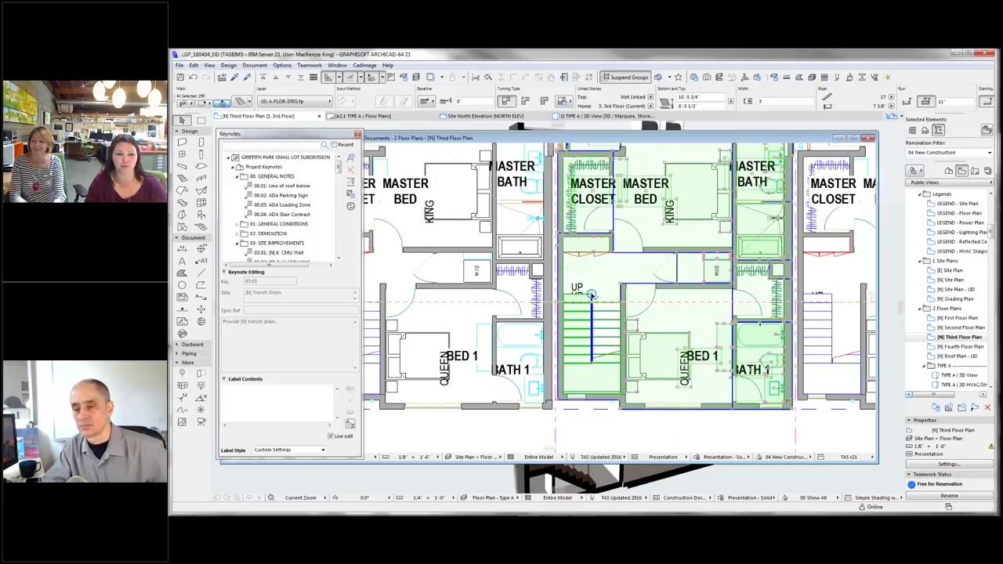
pyautogui.press('Escape')
pyautogui.scroll(-3, 619, 298)
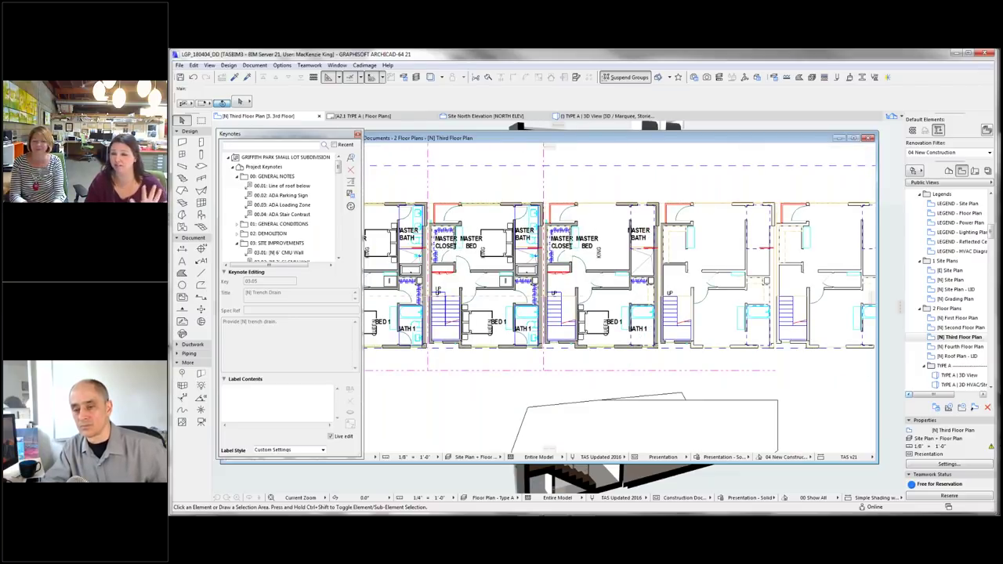
pyautogui.hscroll(2, 619, 274)
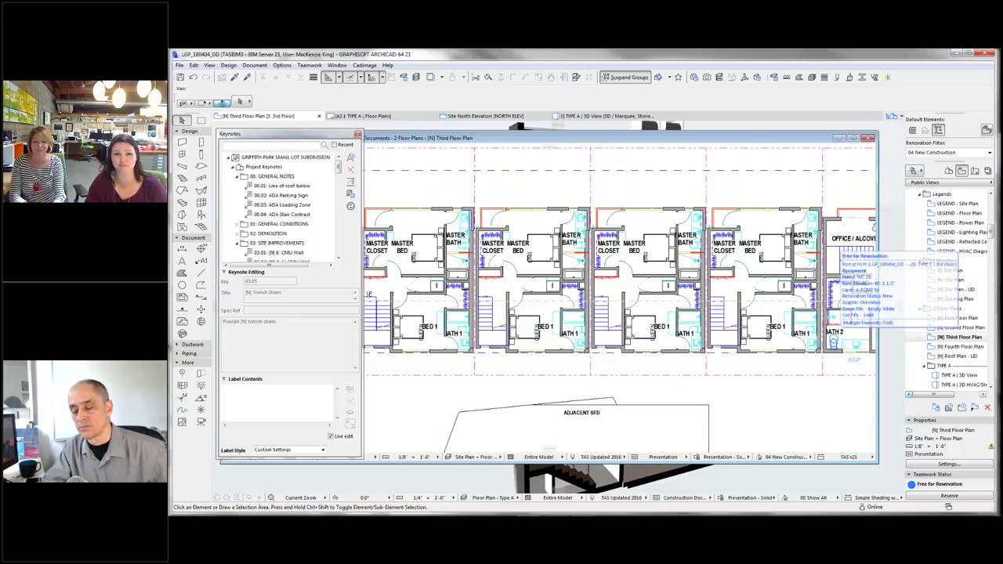
pyautogui.hscroll(3, 853, 356)
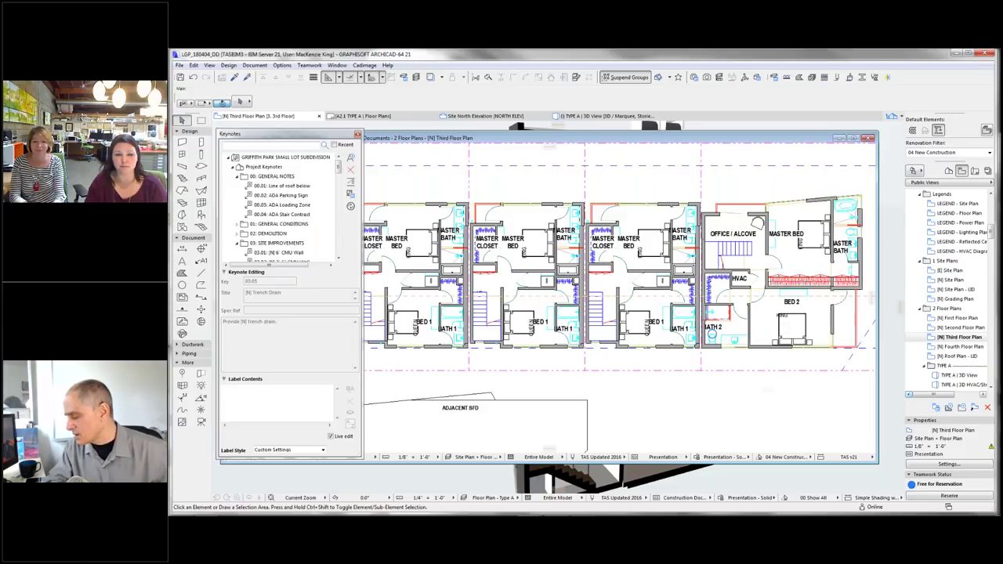
pyautogui.scroll(-2, 821, 352)
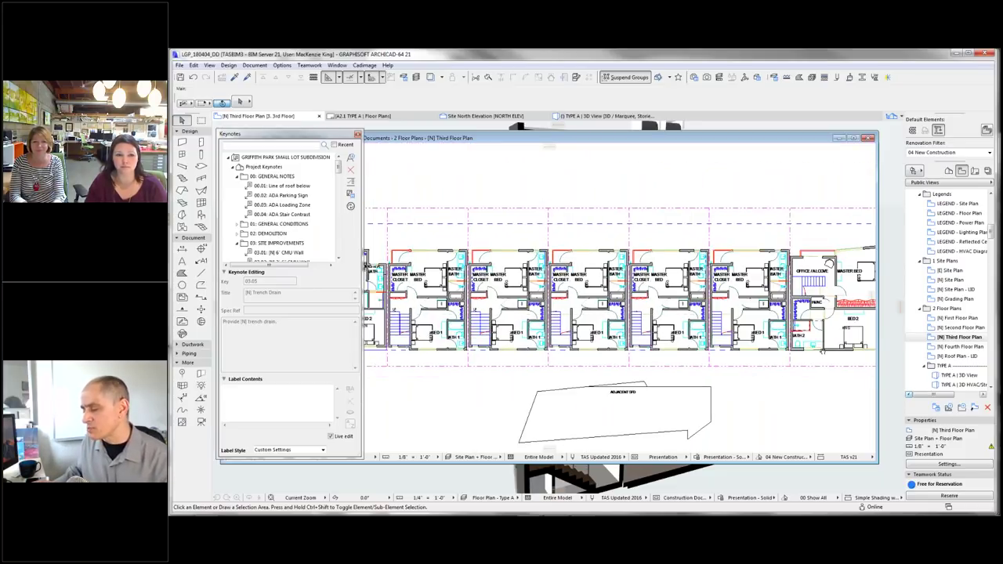
pyautogui.hscroll(-3, 821, 352)
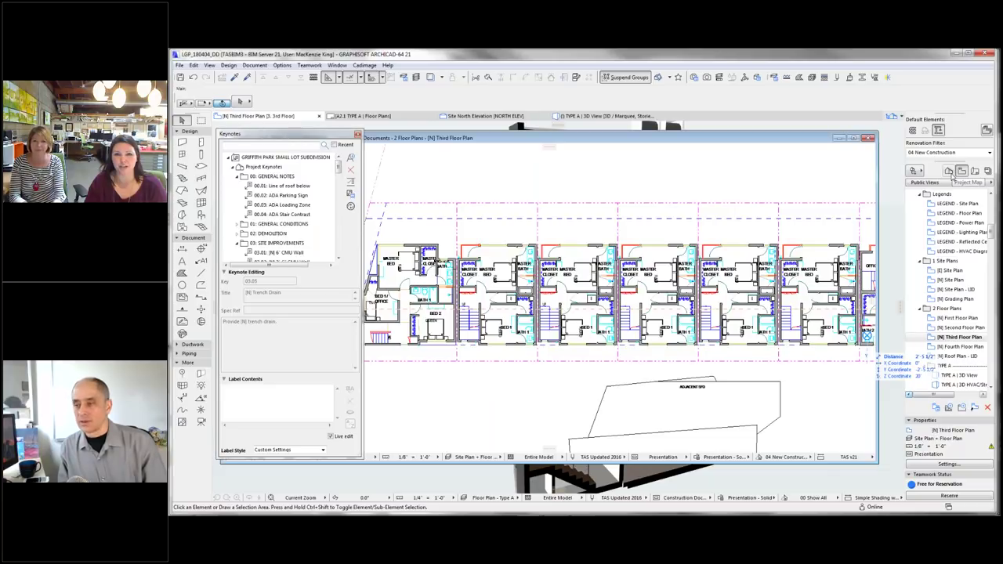
# - Look through the saved TYPE A and TYPE B views of the project
pyautogui.click(976, 366)
pyautogui.scroll(-10, 976, 367)
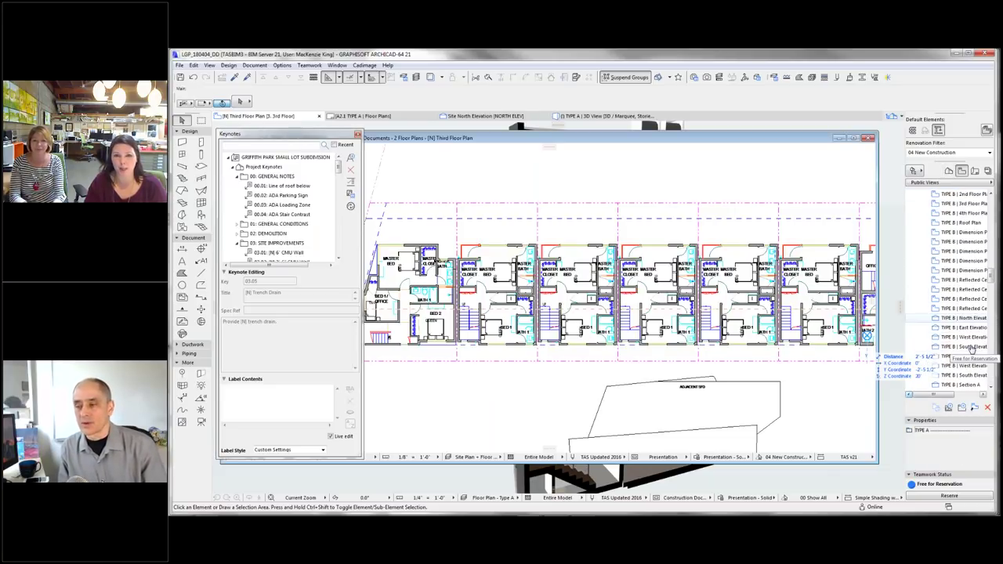
pyautogui.scroll(-6, 969, 276)
pyautogui.scroll(15, 966, 246)
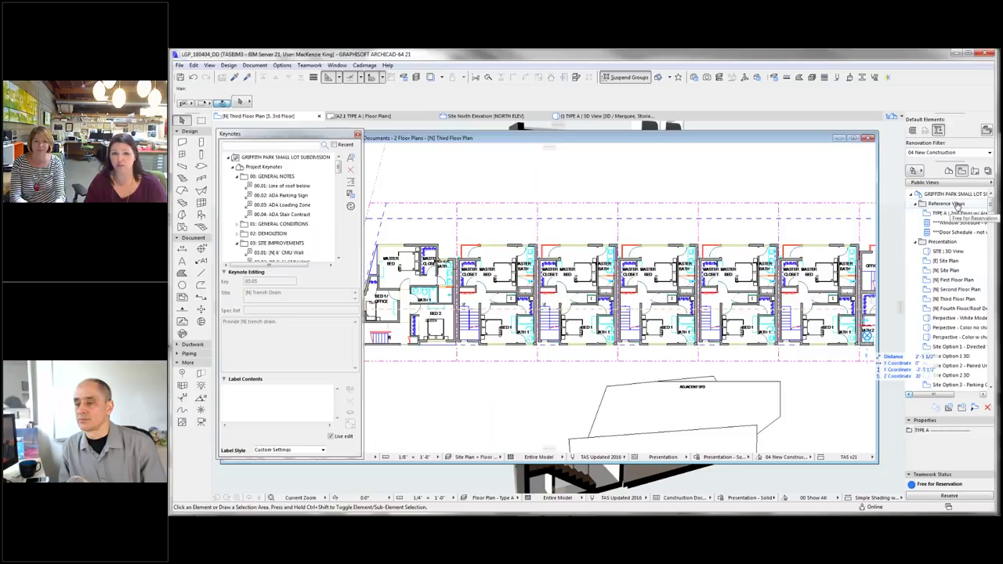
# - Review the project's story list, including the separate unit-type stories, and open the Story Settings
pyautogui.click(949, 171)
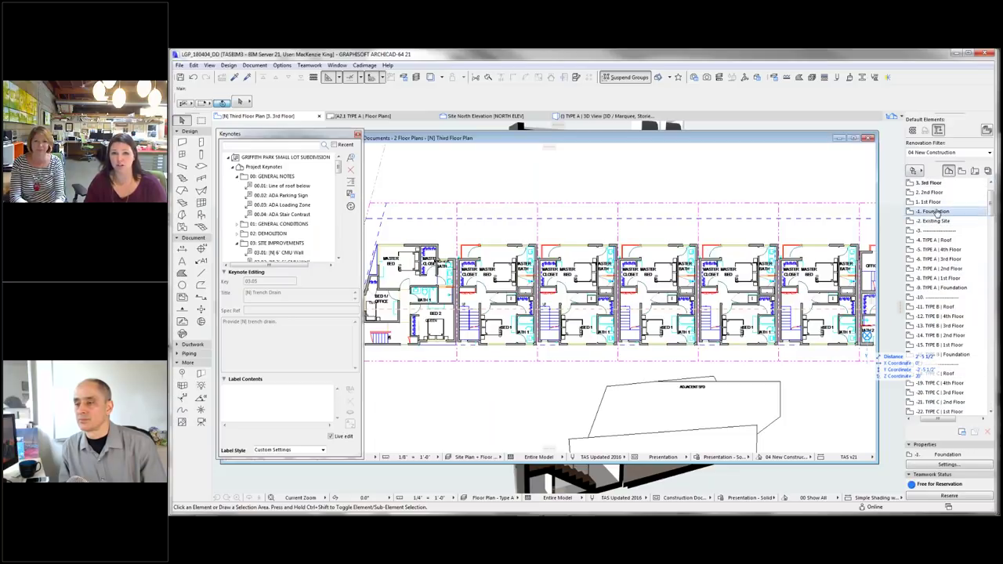
pyautogui.scroll(2, 942, 222)
pyautogui.click(934, 241)
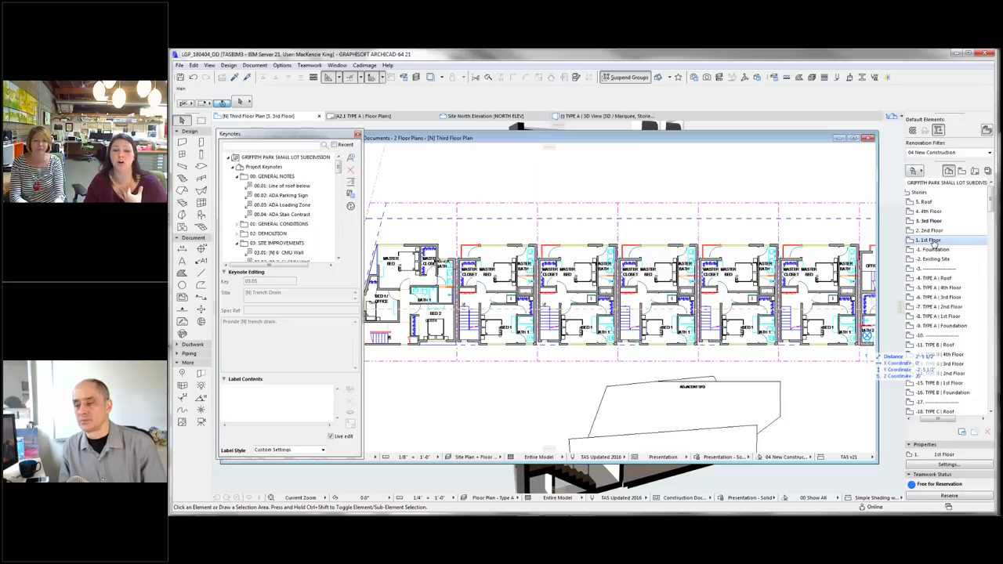
pyautogui.rightClick(944, 231)
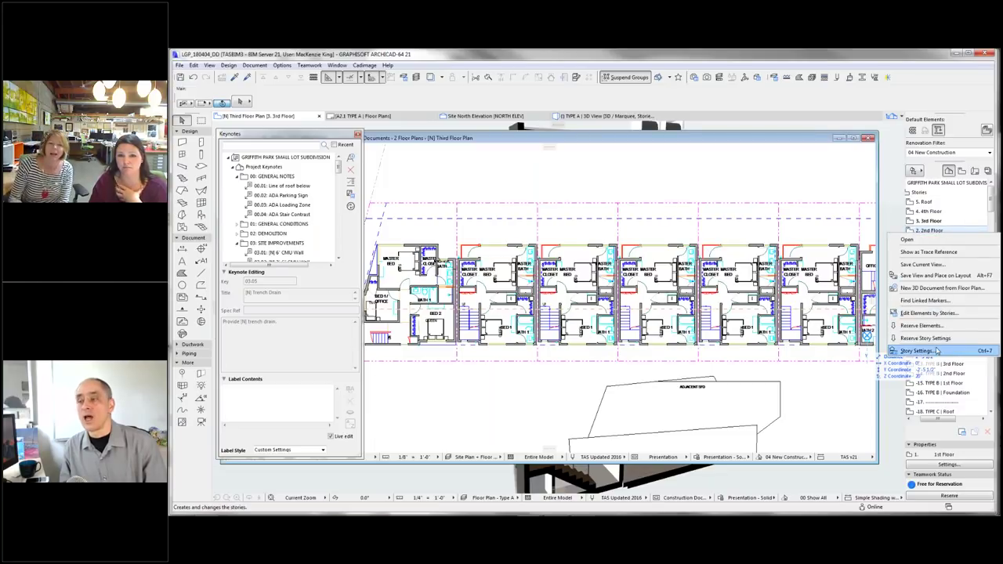
pyautogui.click(937, 352)
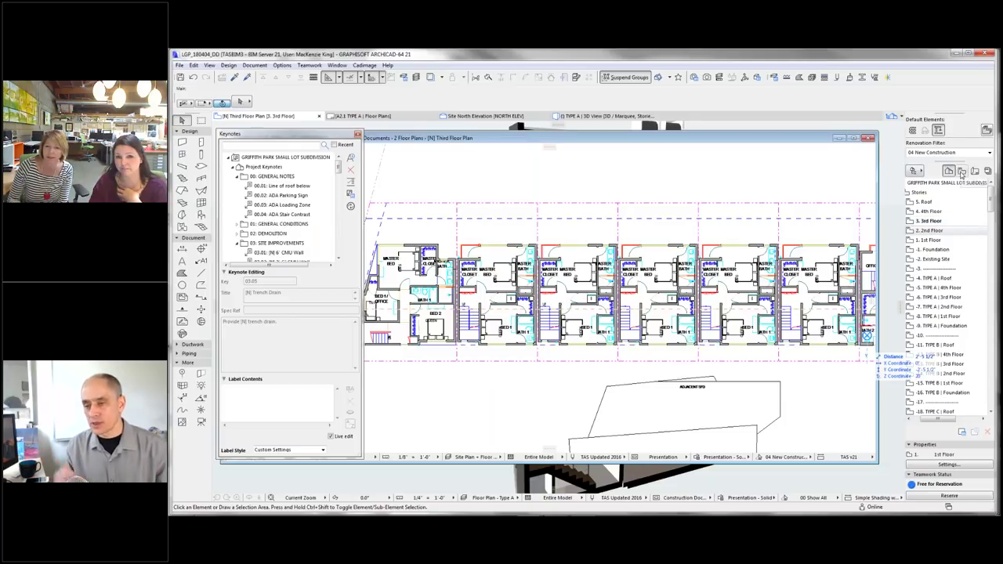
# - Open the 1st Floor story and check the additional offset in the TYPE A module's hotlink settings, leaving them unchanged
pyautogui.doubleClick(948, 241)
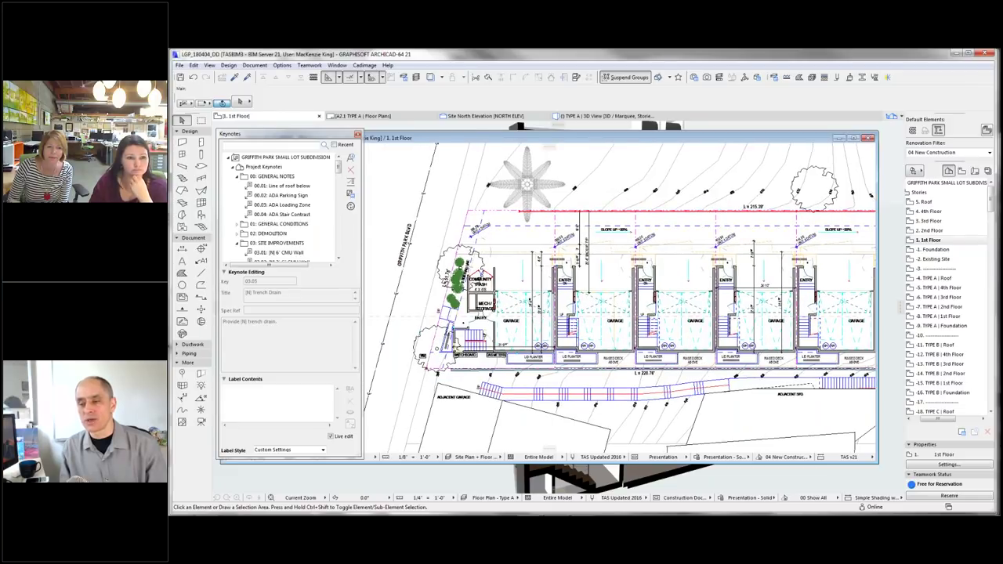
pyautogui.scroll(3, 471, 318)
pyautogui.rightClick(501, 332)
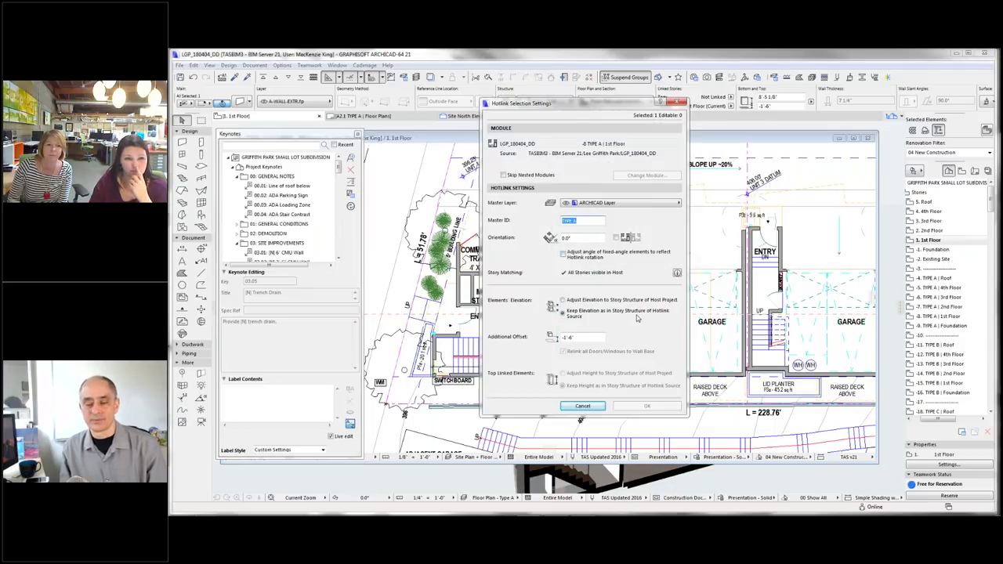
pyautogui.doubleClick(579, 337)
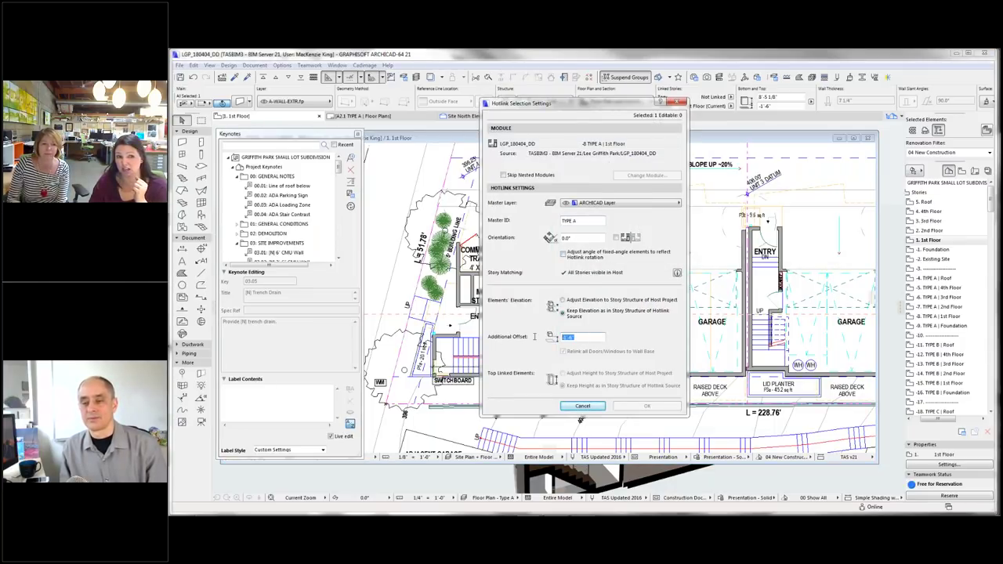
pyautogui.click(599, 406)
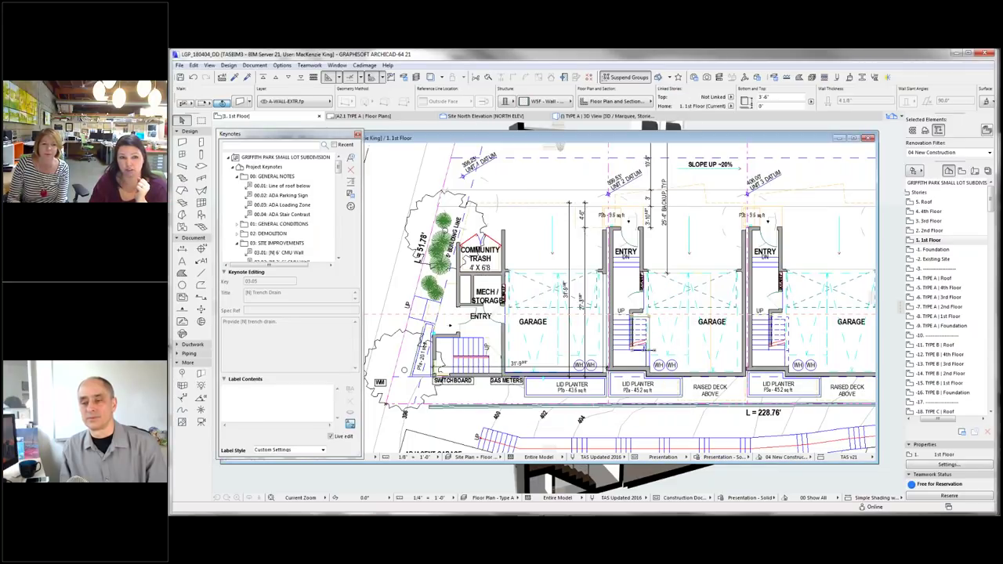
# - Check the additional offset in the hotlink settings of the neighbouring TYPE B module with master ID 02, and cancel
pyautogui.click(643, 339)
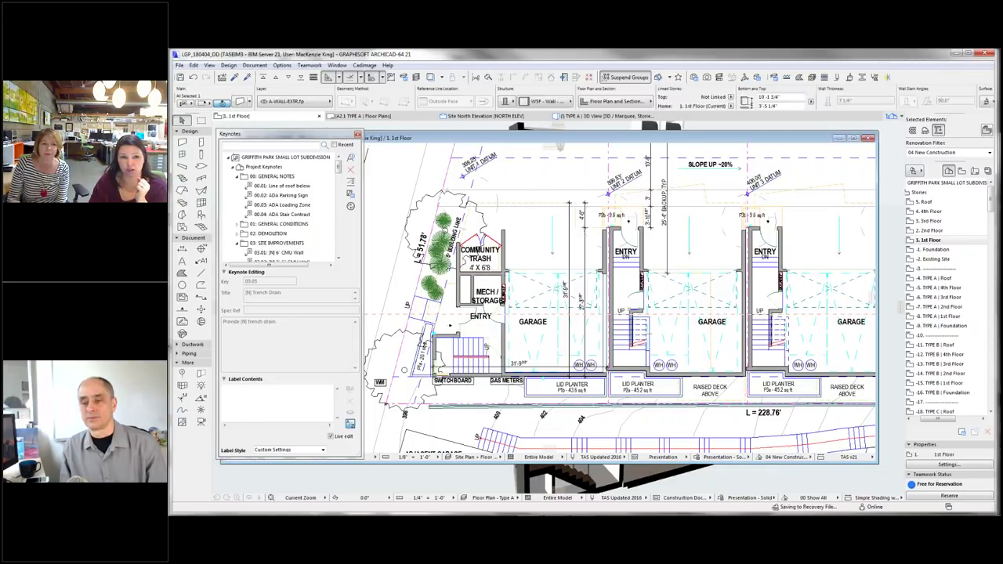
pyautogui.click(675, 145)
pyautogui.rightClick(675, 145)
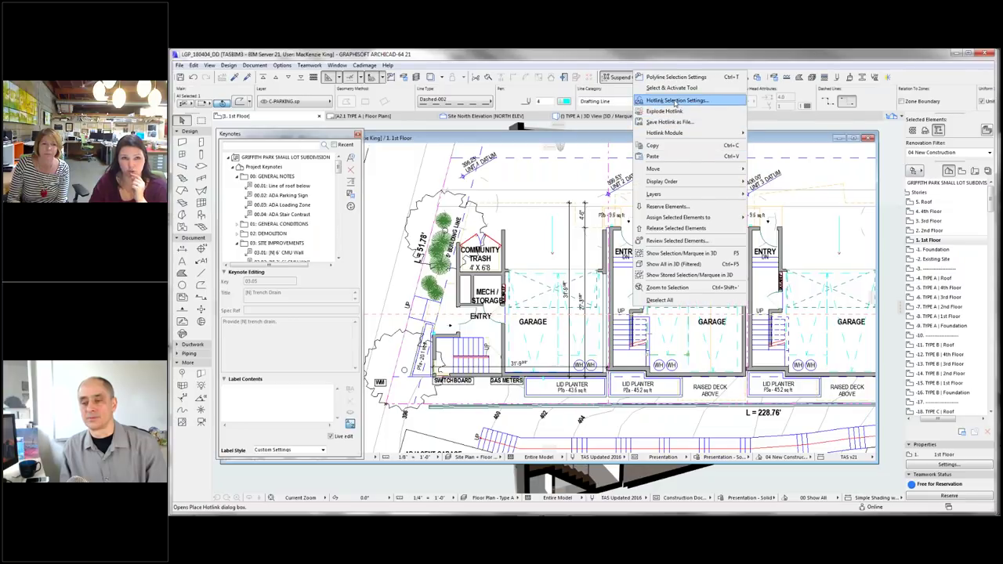
pyautogui.click(674, 101)
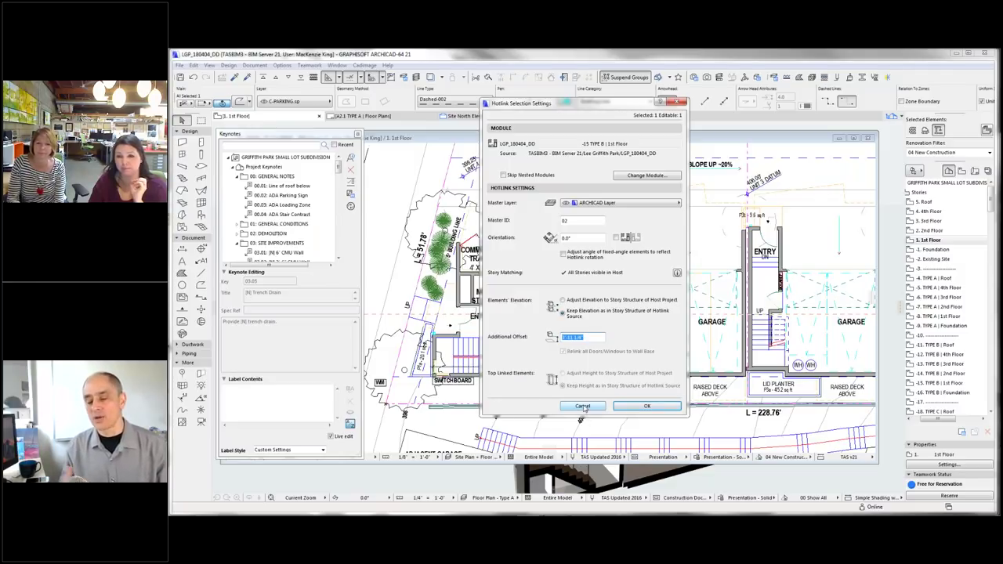
pyautogui.click(584, 407)
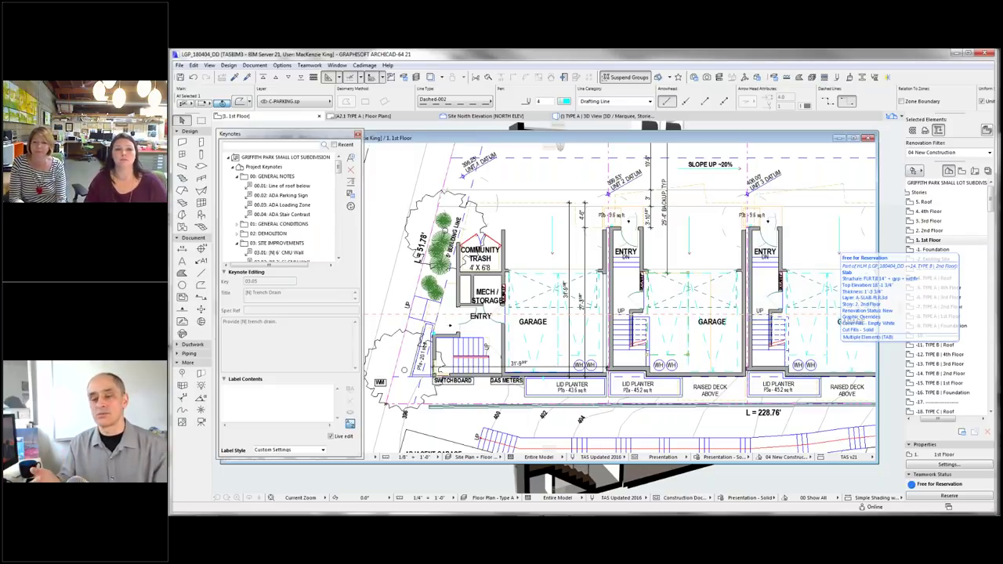
# - Mirror a copy of the Unit 3 hotlinked module about its front edge, across the driveway
pyautogui.moveTo(839, 259); pyautogui.dragTo(676, 279, button='middle')
pyautogui.click(676, 279)
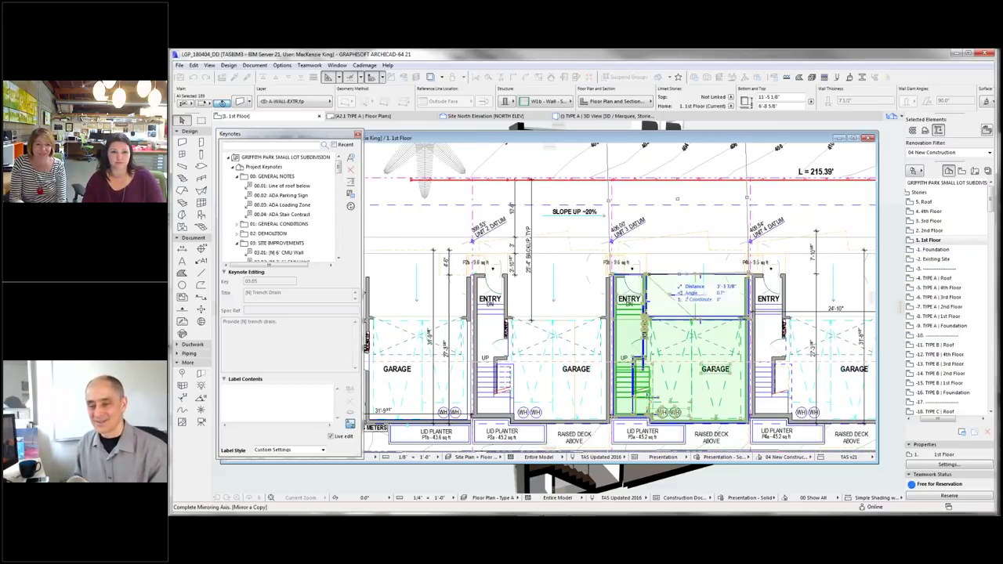
pyautogui.keyDown('ctrl'); pyautogui.moveTo(676, 279); pyautogui.dragTo(726, 252); pyautogui.keyUp('ctrl')
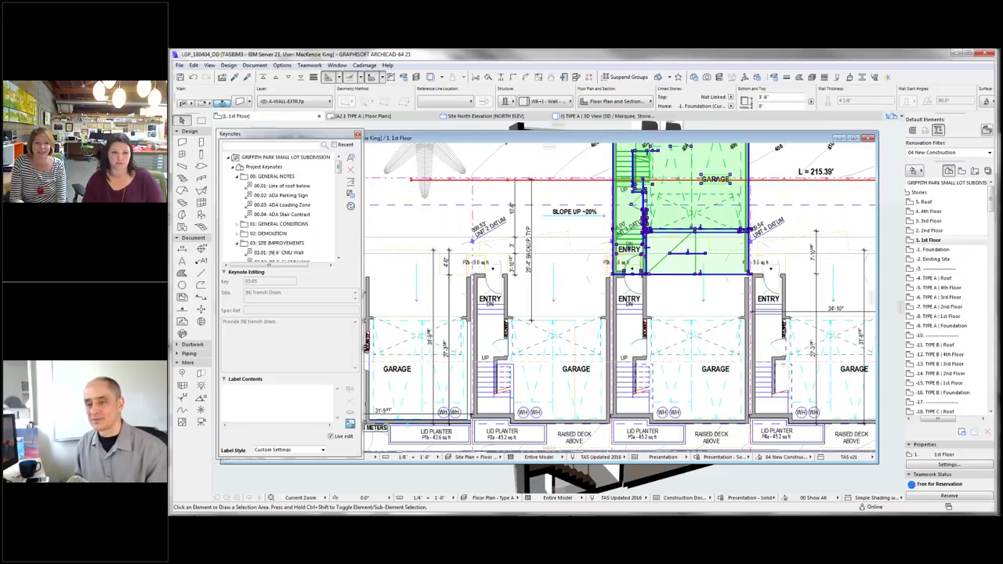
pyautogui.click(674, 282)
pyautogui.moveTo(674, 282); pyautogui.dragTo(665, 363, button='middle')
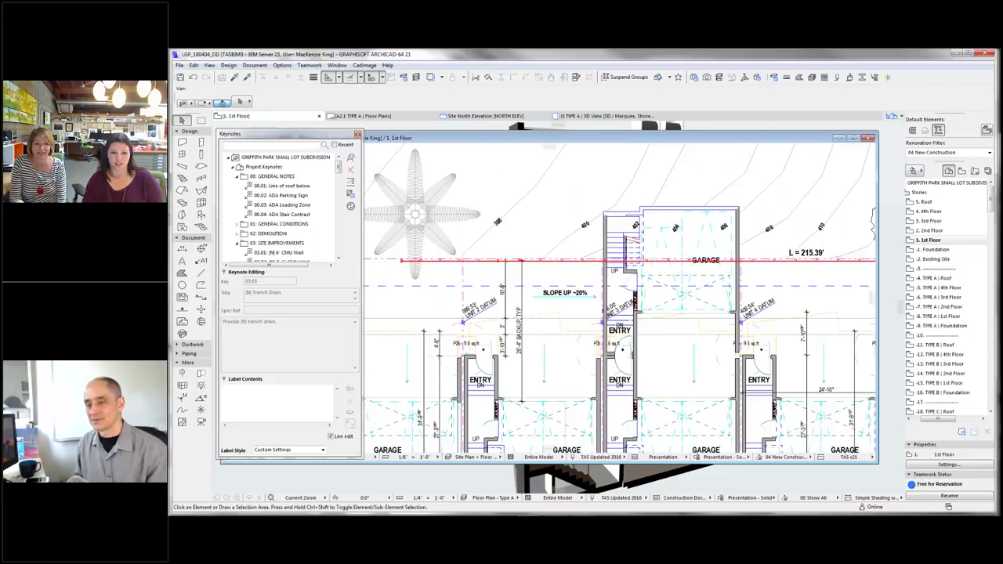
# - Move the mirrored module copy slightly farther from the row of units, and delete it
pyautogui.click(666, 337)
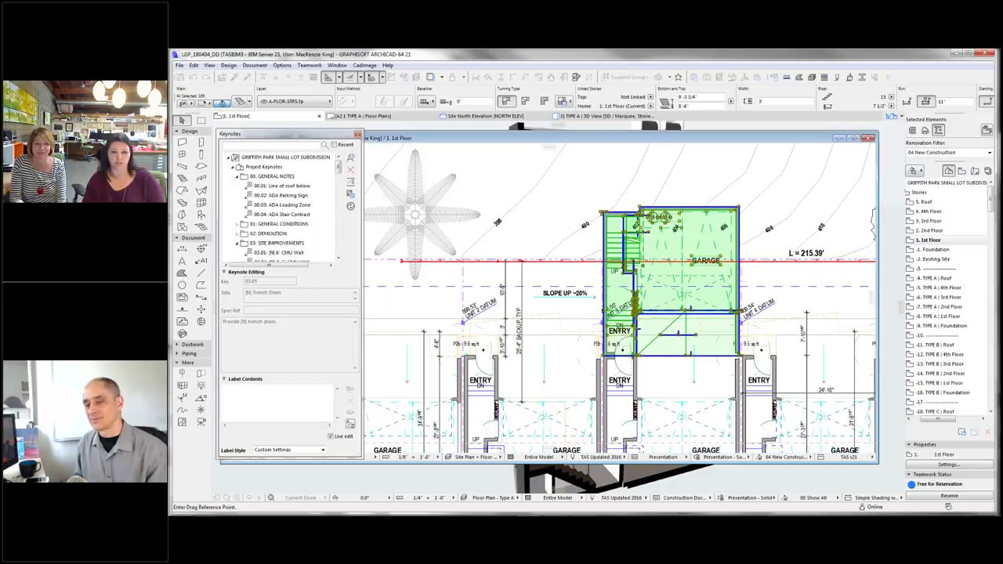
pyautogui.click(666, 337)
pyautogui.click(684, 319)
pyautogui.press('Escape')
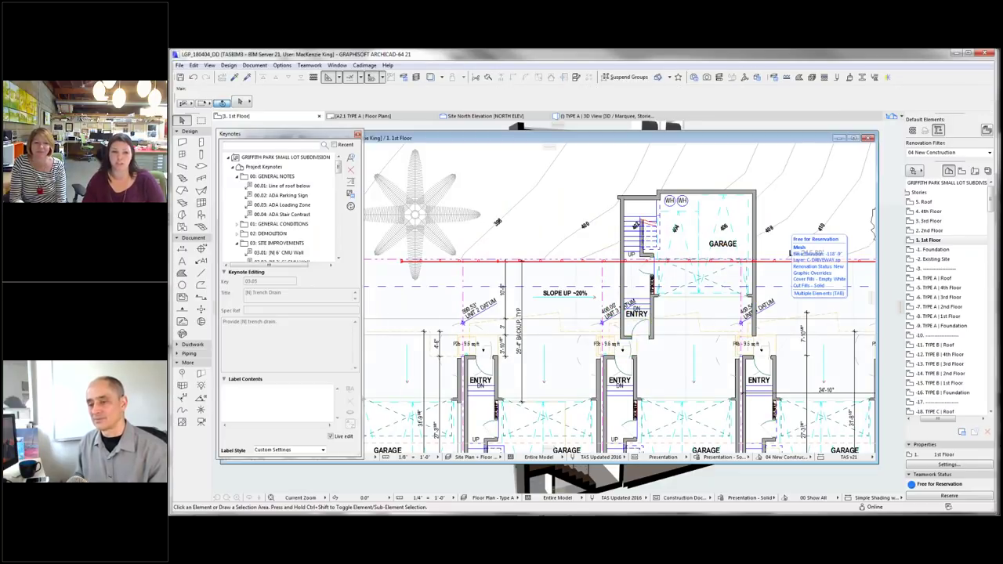
pyautogui.click(665, 307)
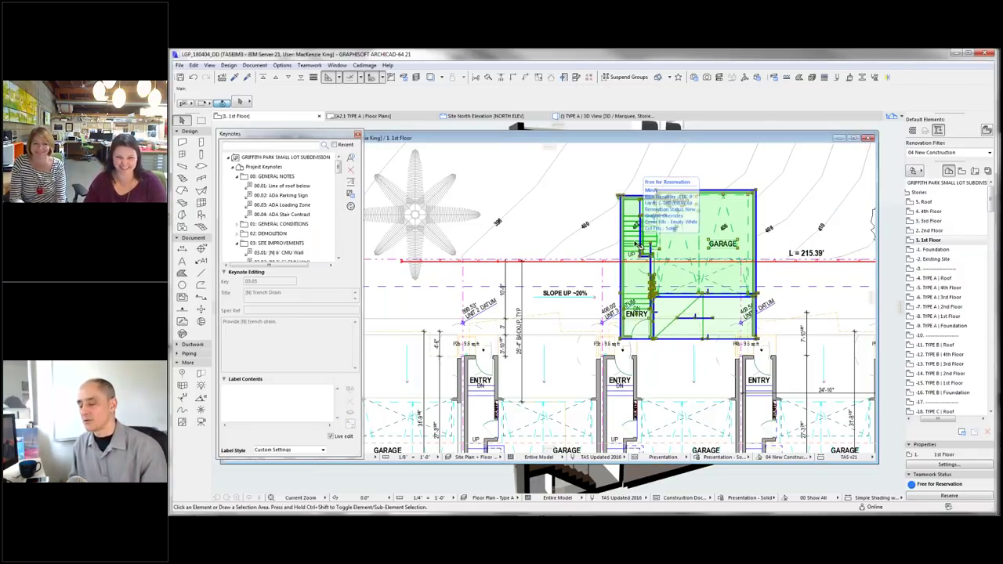
pyautogui.press('Delete')
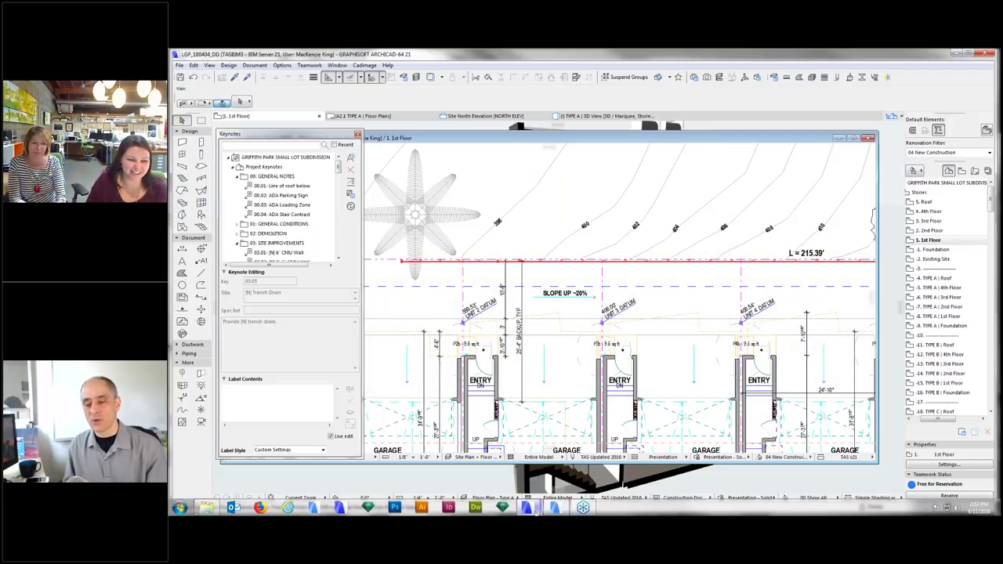
# - Switch to the TAS_Template_v21 SLS project window in ARCHICAD, showing its [N] Site Plan
pyautogui.click(537, 510)
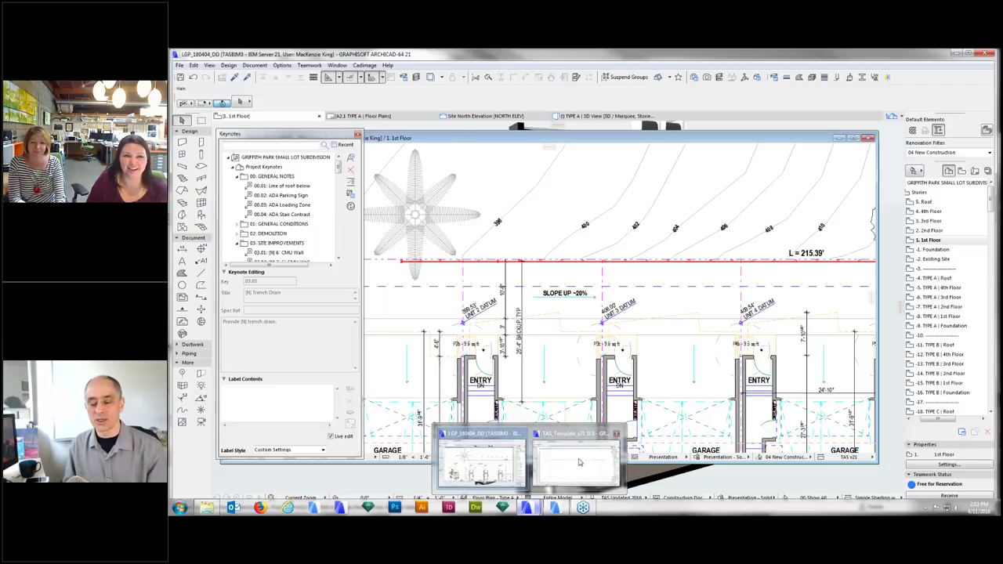
pyautogui.moveTo(579, 462)
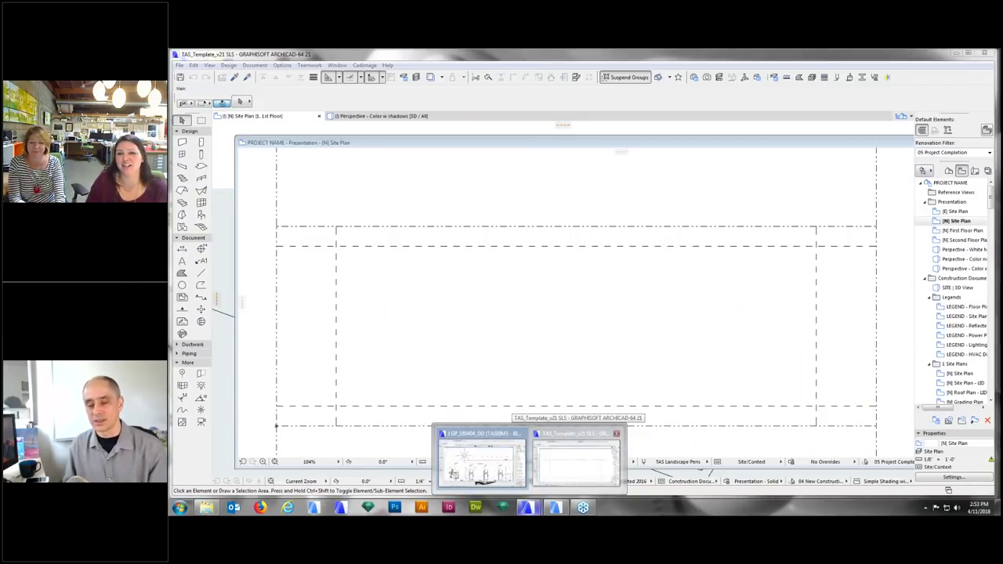
pyautogui.click(576, 465)
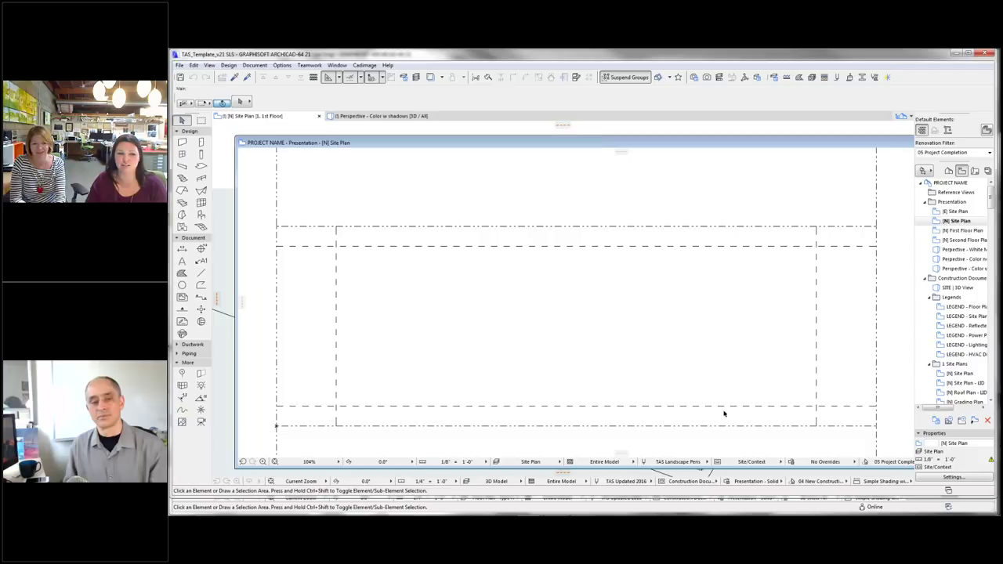
pyautogui.moveTo(716, 403); pyautogui.dragTo(705, 384, button='middle')
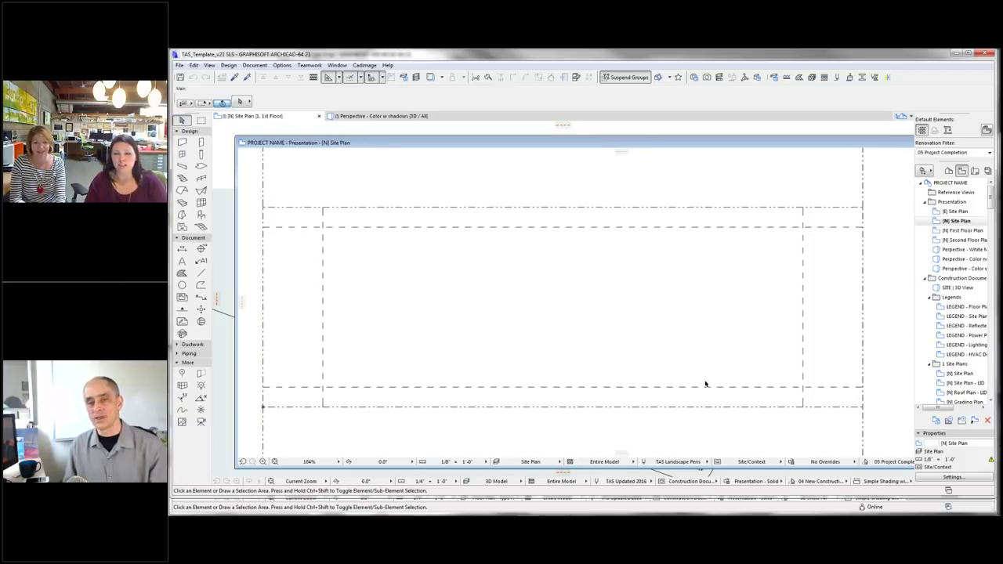
# - Examine the template's story list, including the separate TYPE A, TYPE B and TYPE C stories, in a widened Navigator
pyautogui.scroll(-2, 706, 384)
pyautogui.scroll(2, 708, 383)
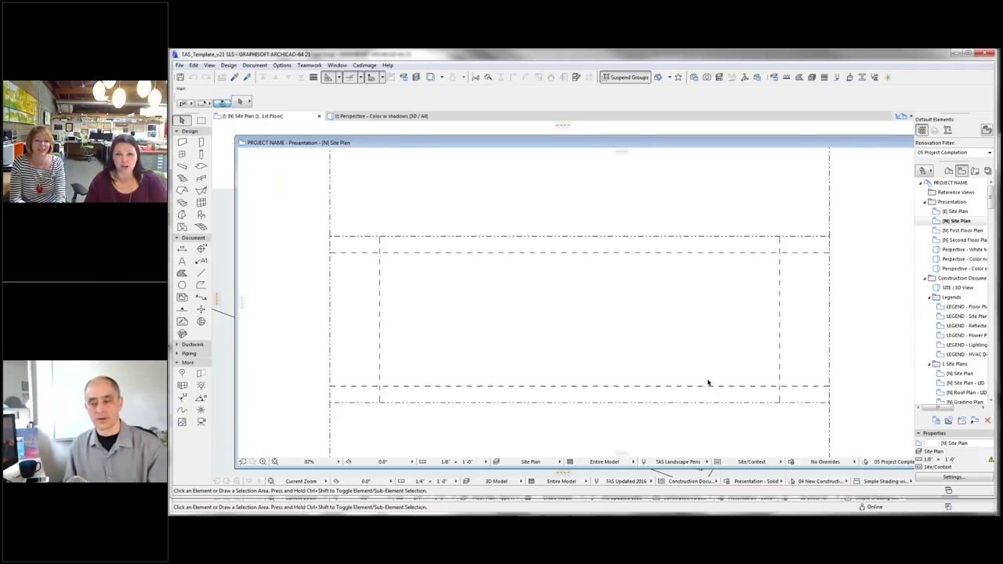
pyautogui.moveTo(687, 379); pyautogui.dragTo(704, 377, button='middle')
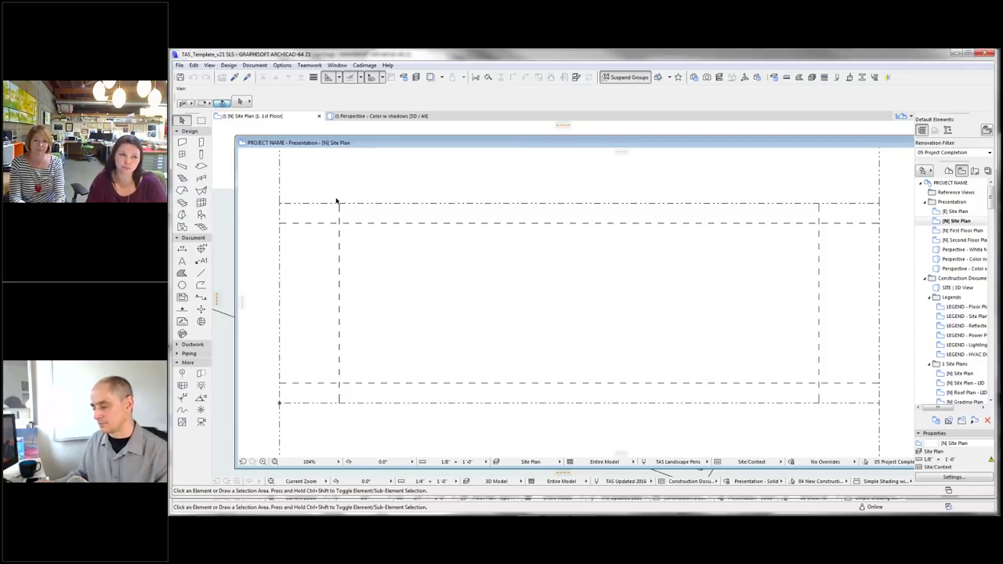
pyautogui.click(949, 171)
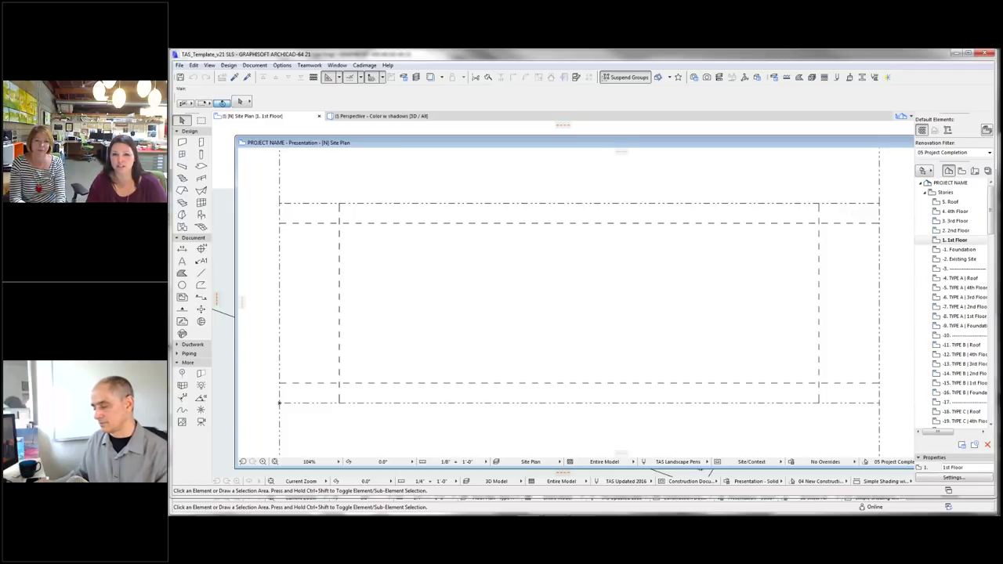
pyautogui.moveTo(912, 224); pyautogui.dragTo(864, 223)
pyautogui.scroll(-3, 949, 290)
pyautogui.scroll(-1, 947, 307)
pyautogui.scroll(10, 947, 307)
# - Examine the saved views in the View Map, including the floor plan views and the full set in the TYPE A folder
pyautogui.click(962, 170)
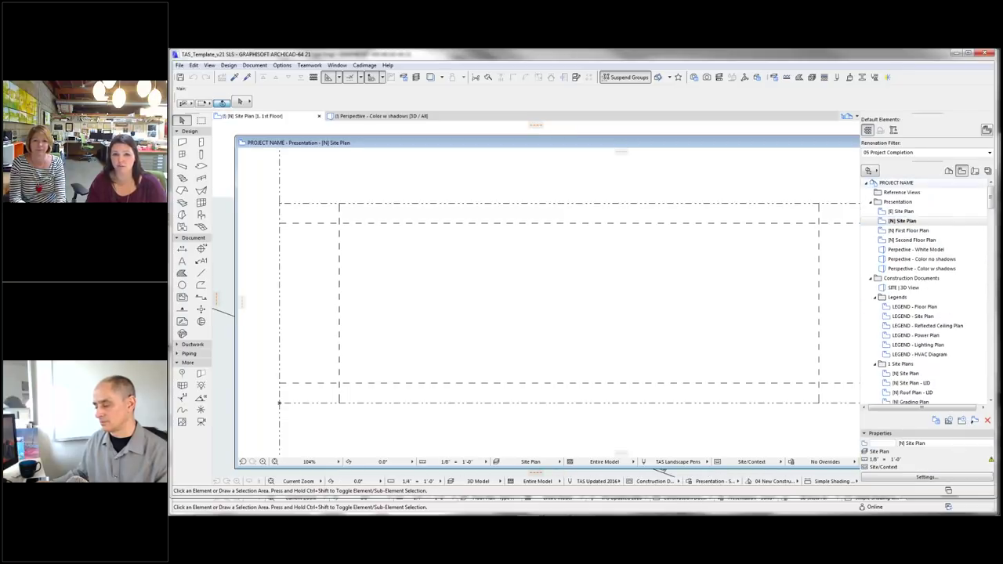
pyautogui.click(921, 335)
pyautogui.scroll(-5, 941, 329)
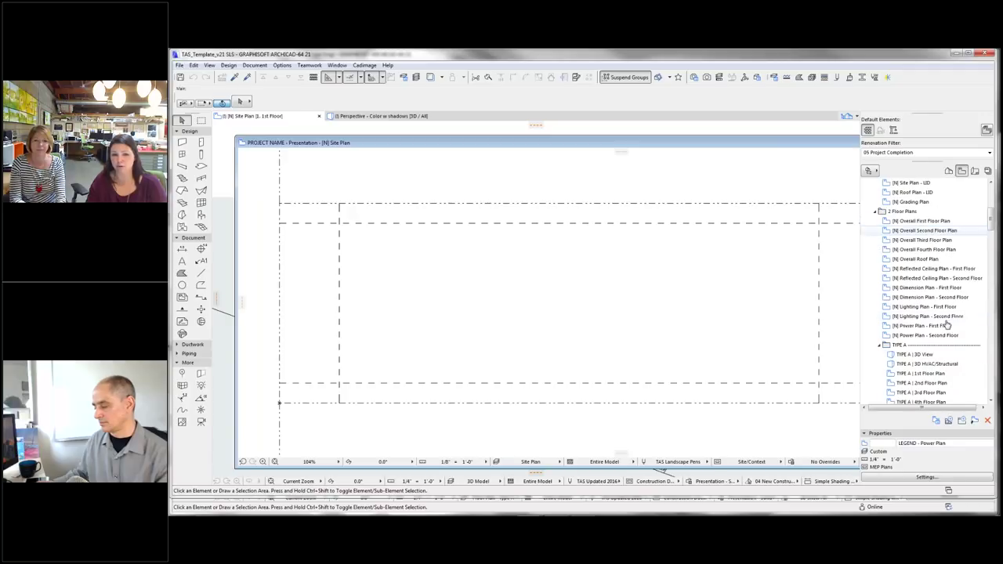
pyautogui.scroll(-3, 947, 324)
pyautogui.click(951, 271)
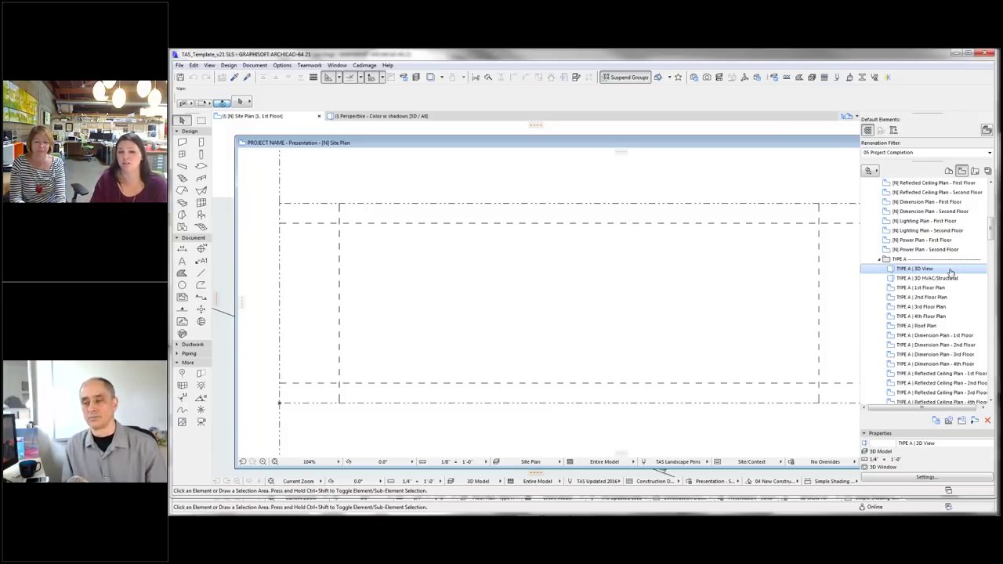
pyautogui.scroll(-3, 923, 328)
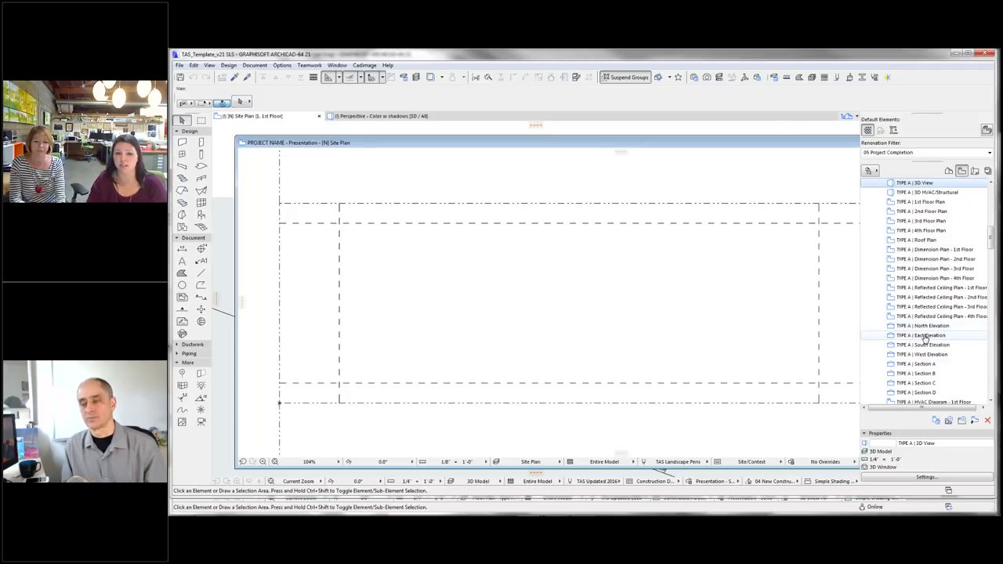
pyautogui.scroll(-3, 925, 336)
pyautogui.scroll(5, 887, 328)
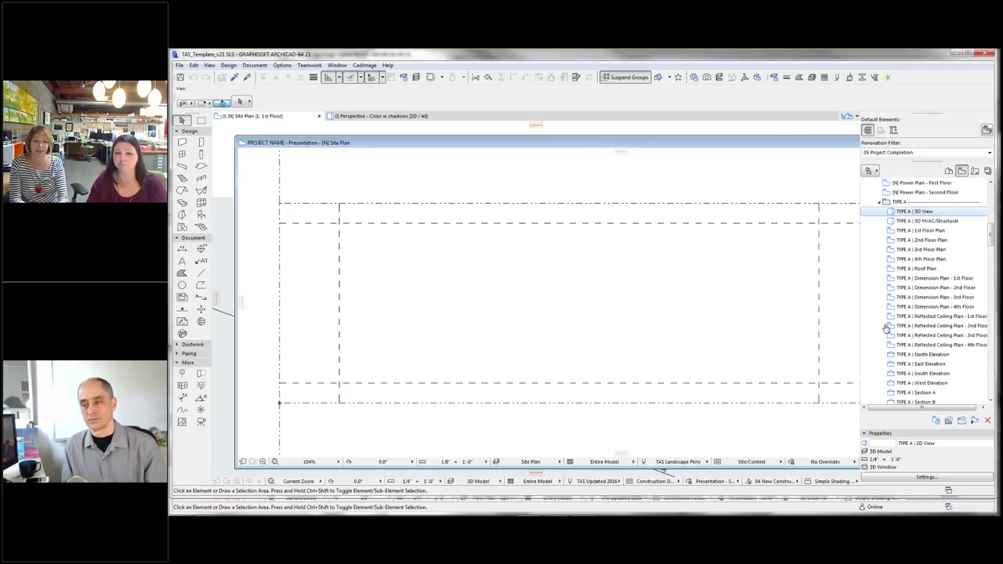
pyautogui.scroll(5, 887, 328)
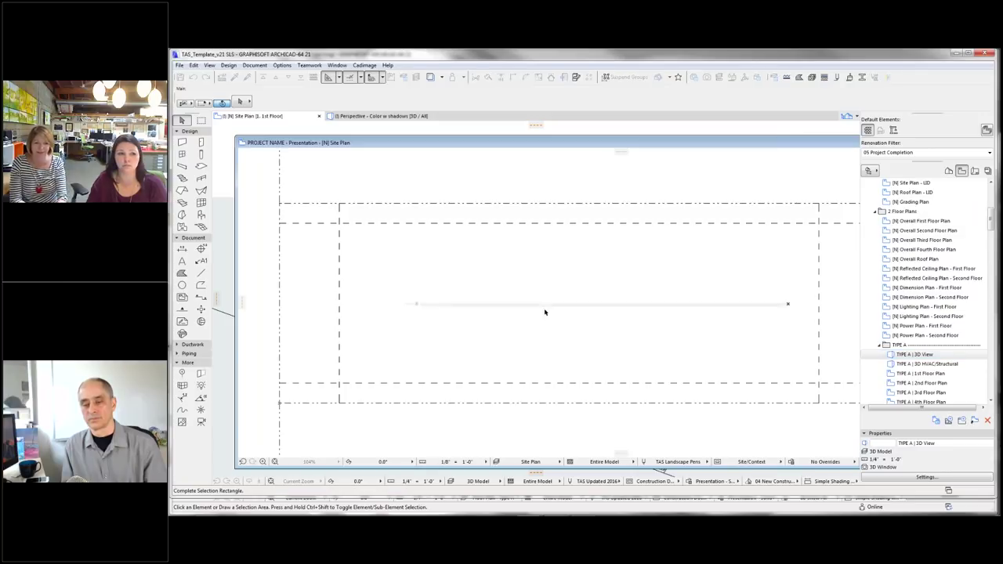
# - Select the upper property line on the site plan, and show the Perspective - Color w shadows 3D view
pyautogui.scroll(-2, 507, 280)
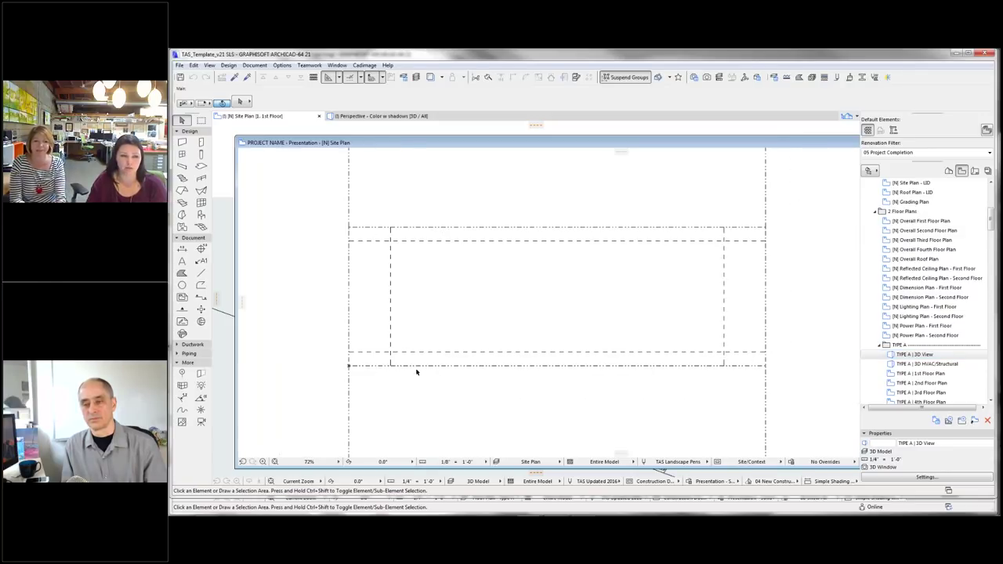
pyautogui.click(480, 227)
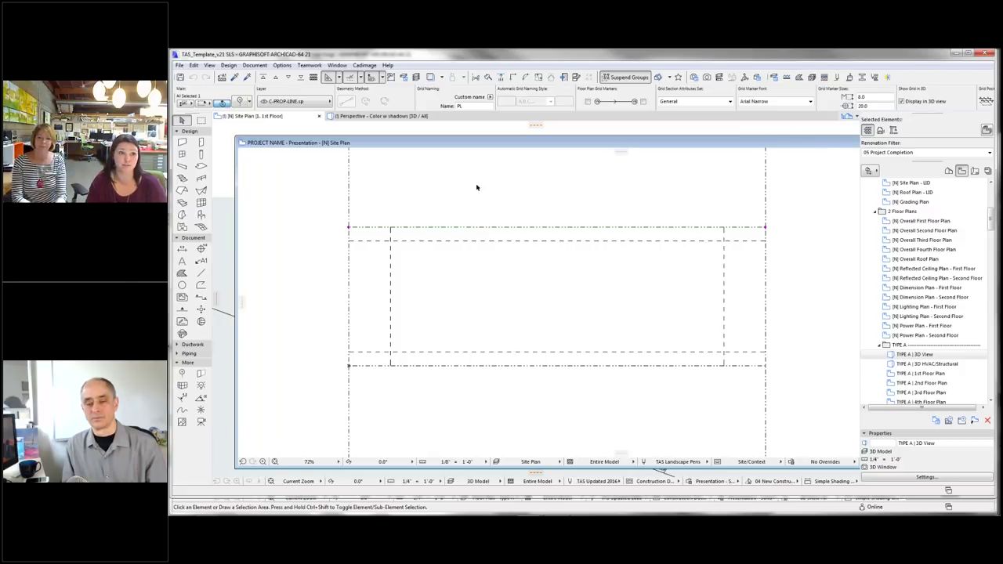
pyautogui.click(365, 116)
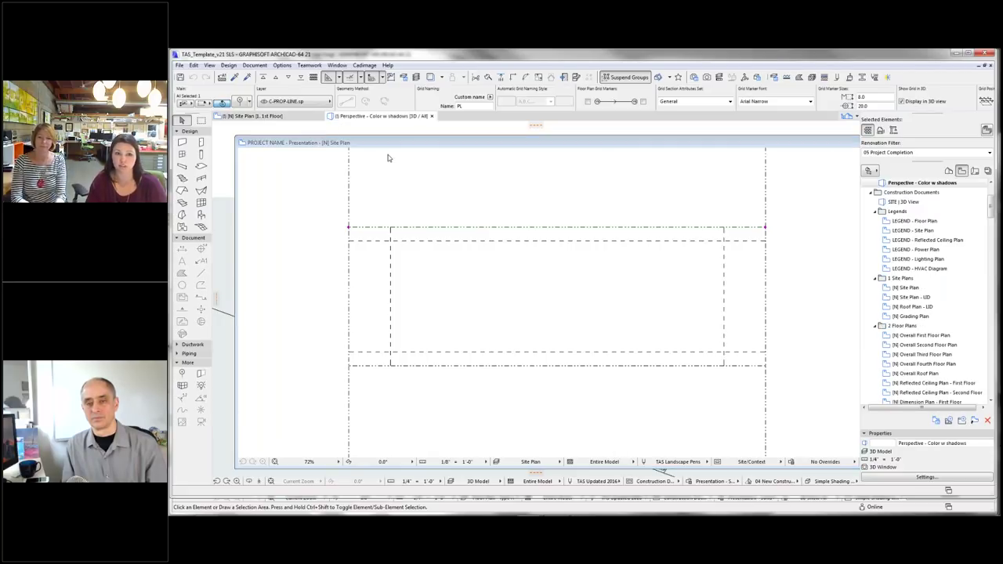
pyautogui.scroll(-5, 766, 382)
pyautogui.scroll(-3, 704, 354)
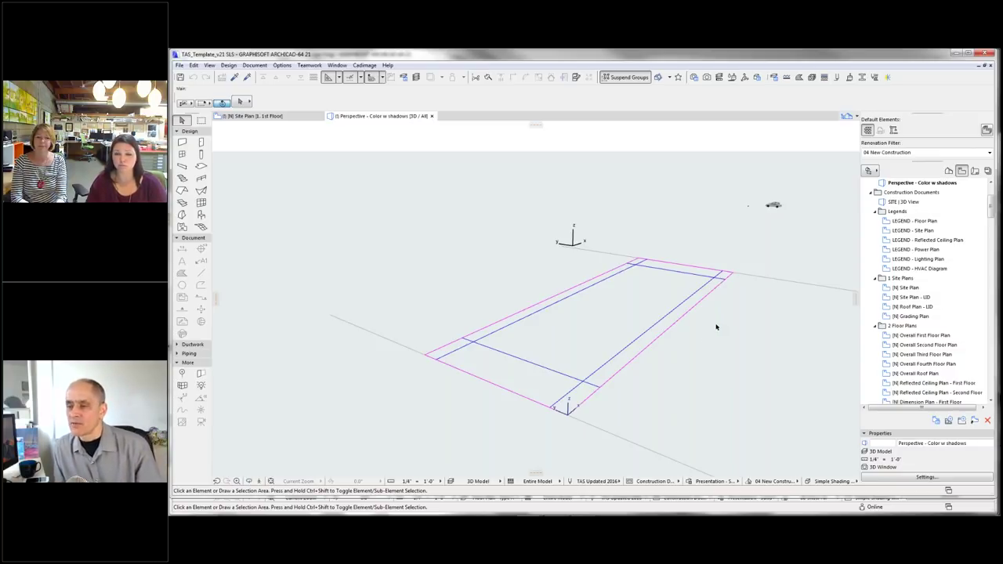
# - Open the LEGEND - Floor Plan view and examine the floor plan and site plan legends
pyautogui.doubleClick(931, 222)
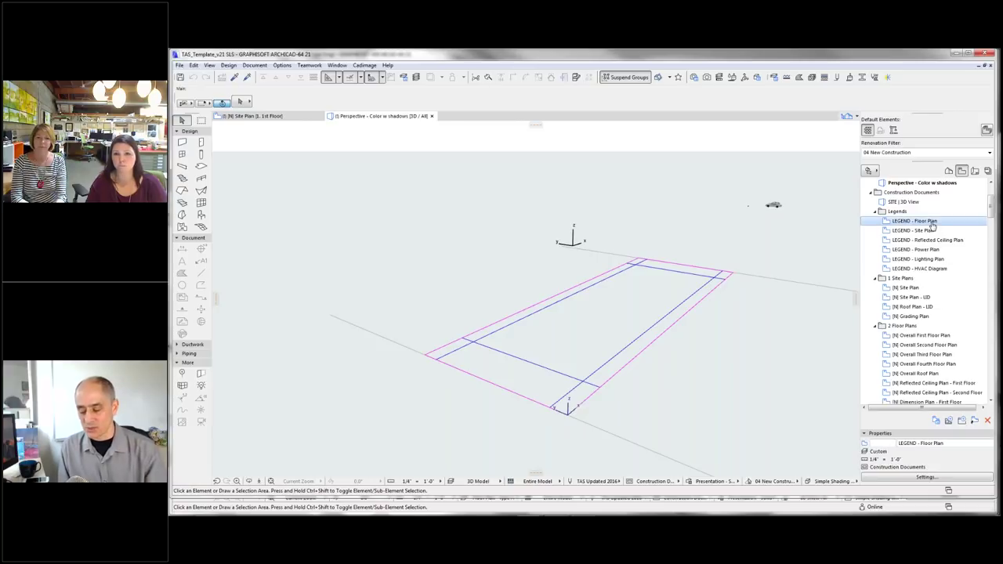
pyautogui.moveTo(792, 262); pyautogui.dragTo(600, 263, button='middle')
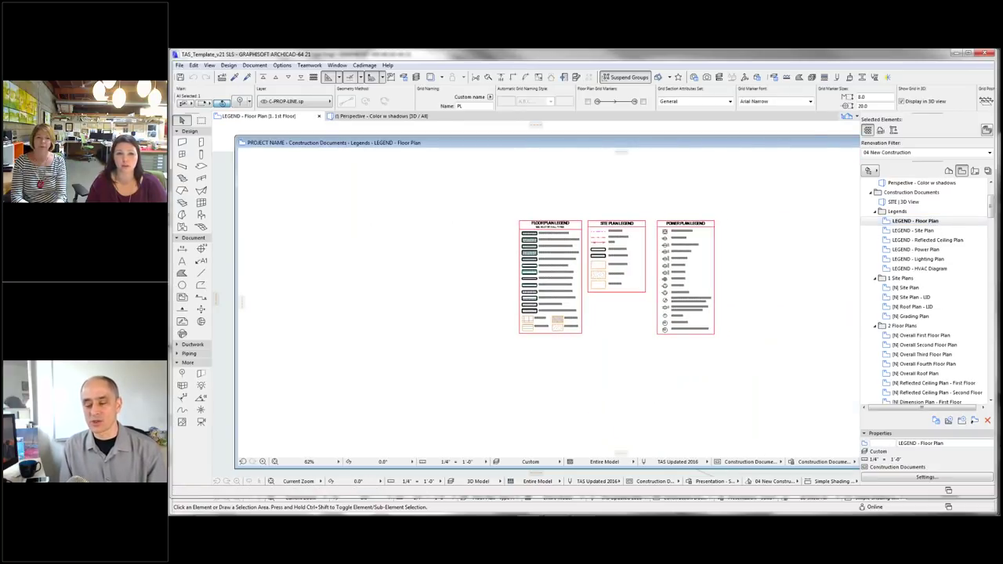
pyautogui.scroll(2, 643, 287)
pyautogui.moveTo(643, 287); pyautogui.dragTo(676, 261, button='middle')
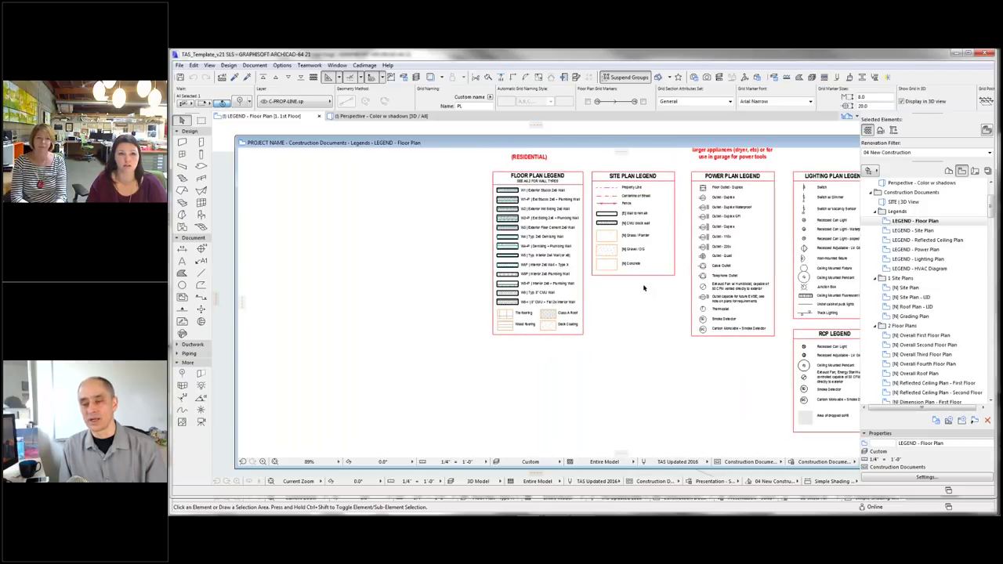
pyautogui.scroll(1, 644, 288)
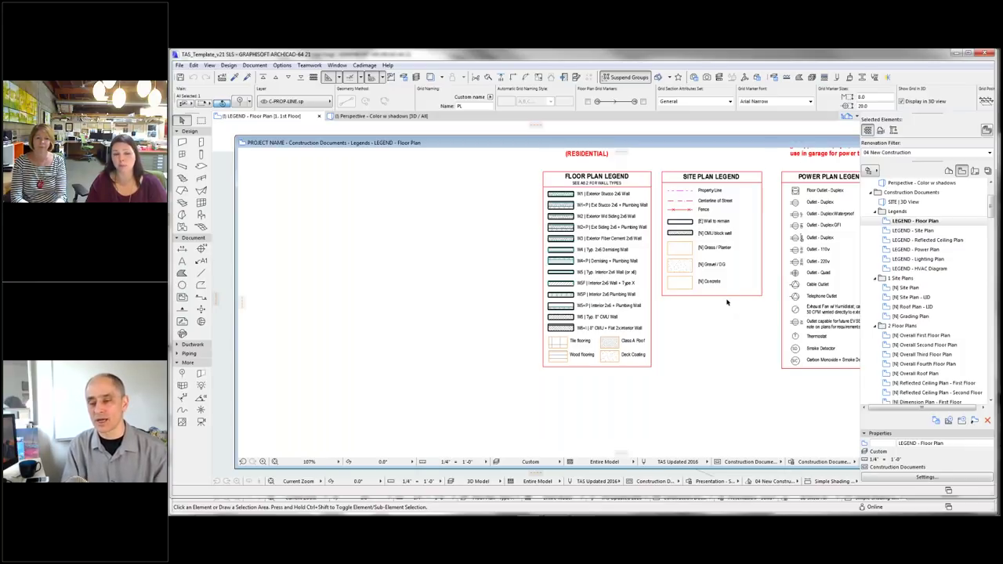
pyautogui.scroll(2, 726, 302)
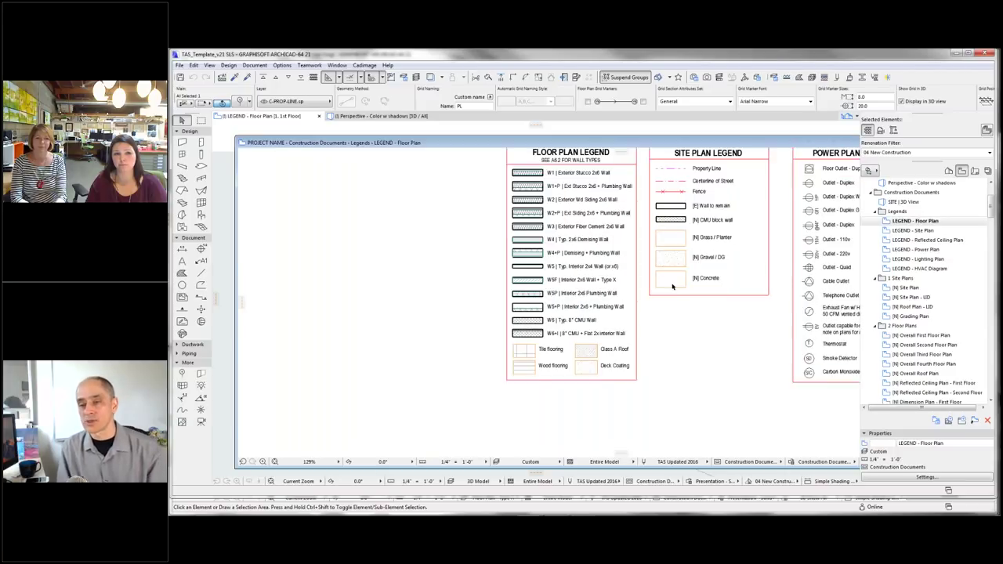
# - Select the W2+P wall sample in the floor plan legend, and look over the power, lighting, RCP and HVAC legends
pyautogui.click(504, 242)
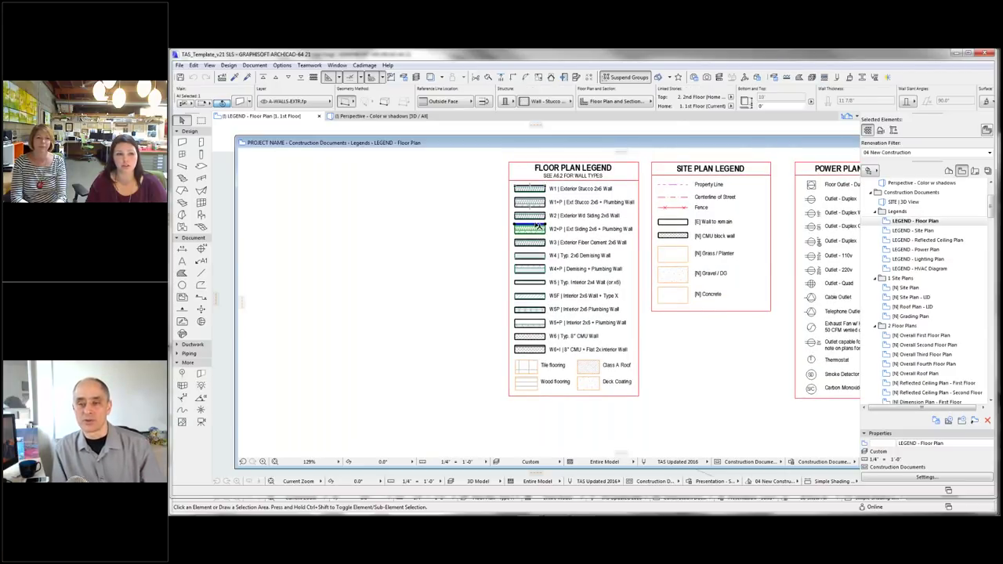
pyautogui.scroll(-4, 712, 244)
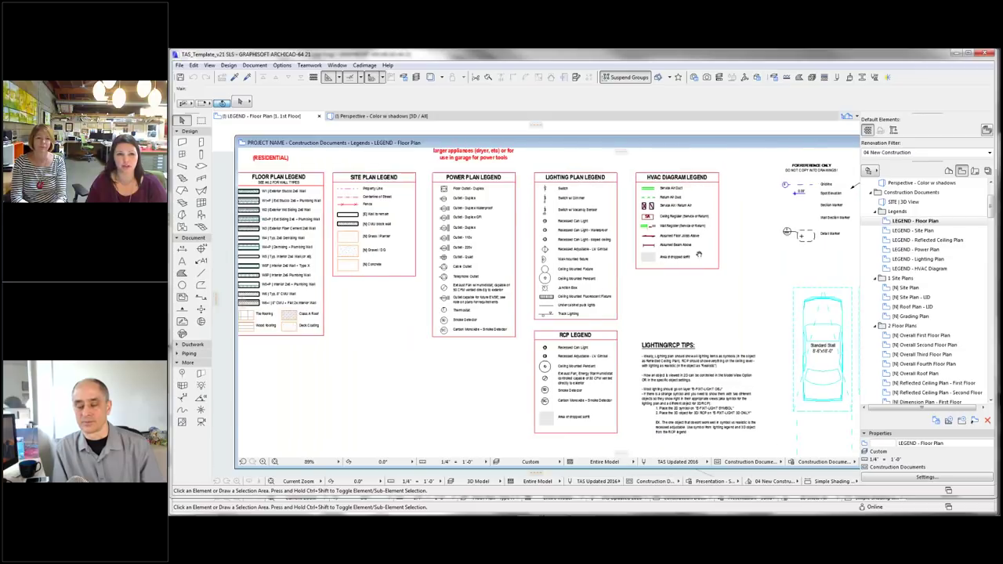
pyautogui.scroll(2, 548, 265)
pyautogui.scroll(2, 548, 265)
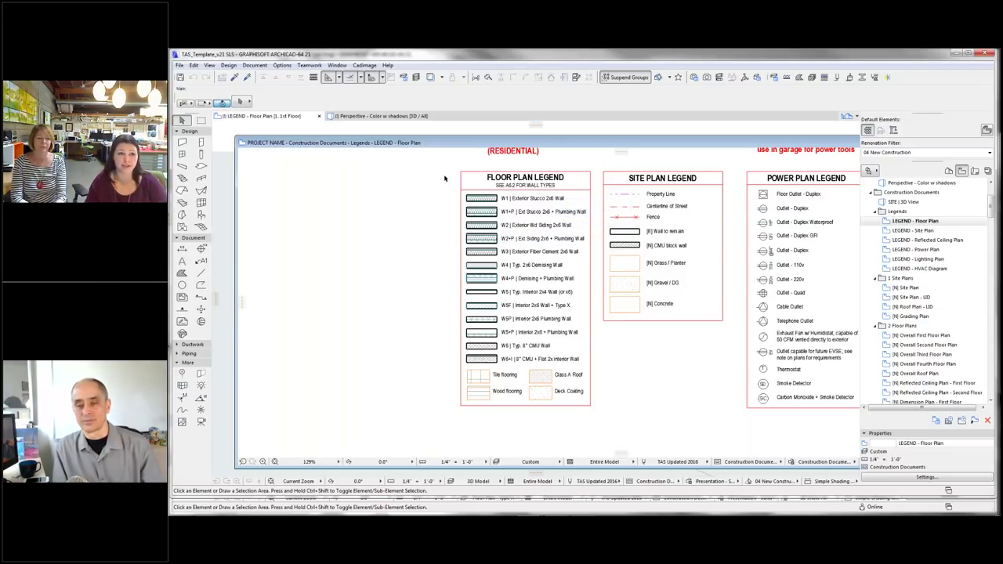
# - Open the Favorites and view the contents of the DOORS, DOCUMENTATION and FURNITURE folders
pyautogui.click(680, 78)
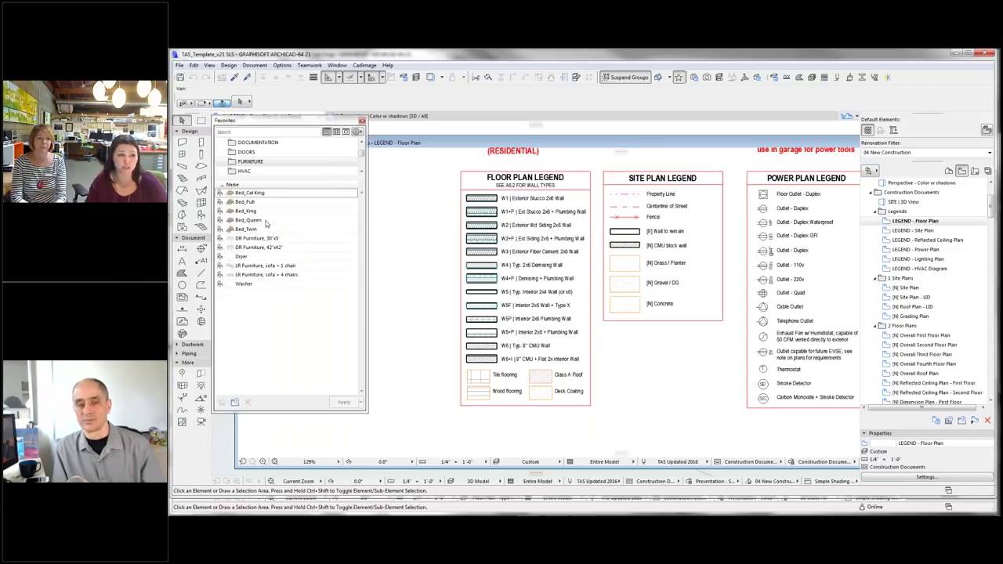
pyautogui.click(265, 152)
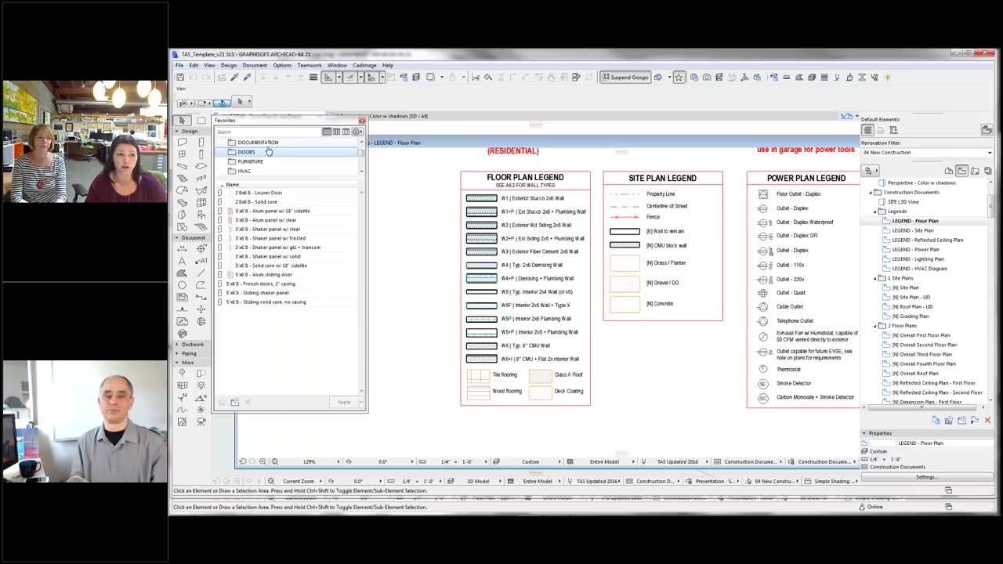
pyautogui.click(262, 144)
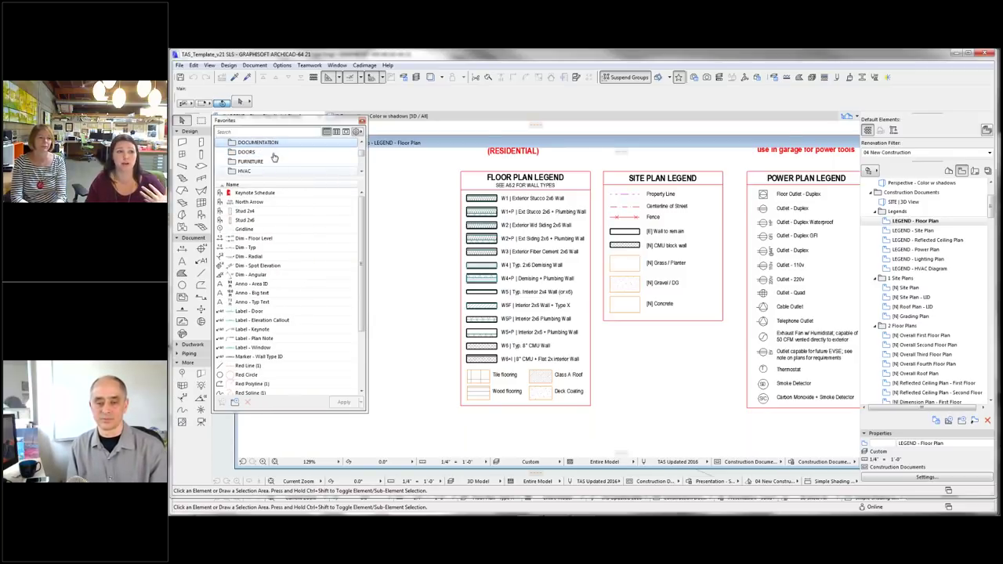
pyautogui.click(274, 160)
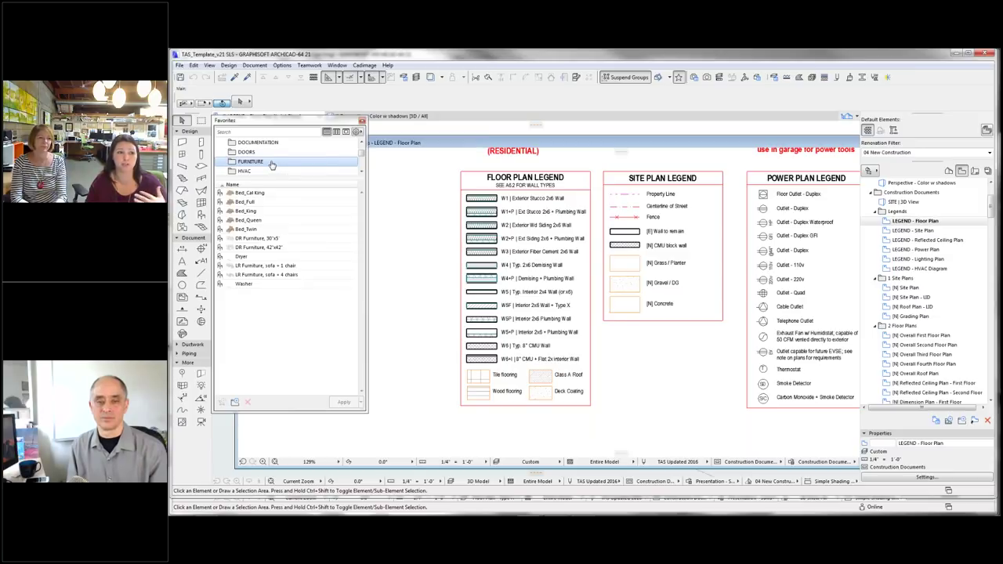
# - Enlarge the Favorites folder list to show all folders, and view the ZONES / AREA CALCS favorites
pyautogui.scroll(-3, 271, 169)
pyautogui.moveTo(268, 179); pyautogui.dragTo(269, 267)
pyautogui.click(267, 256)
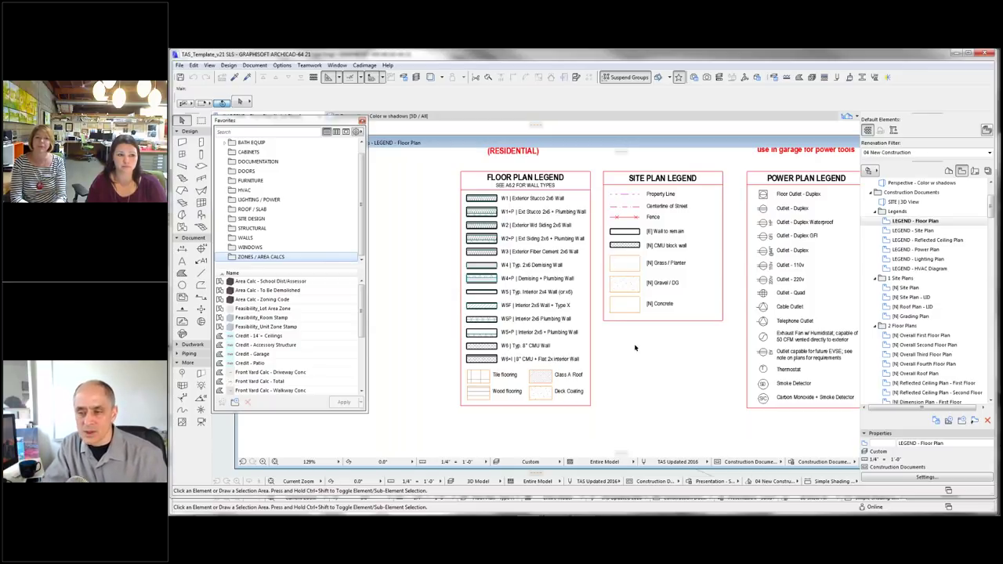
pyautogui.click(657, 391)
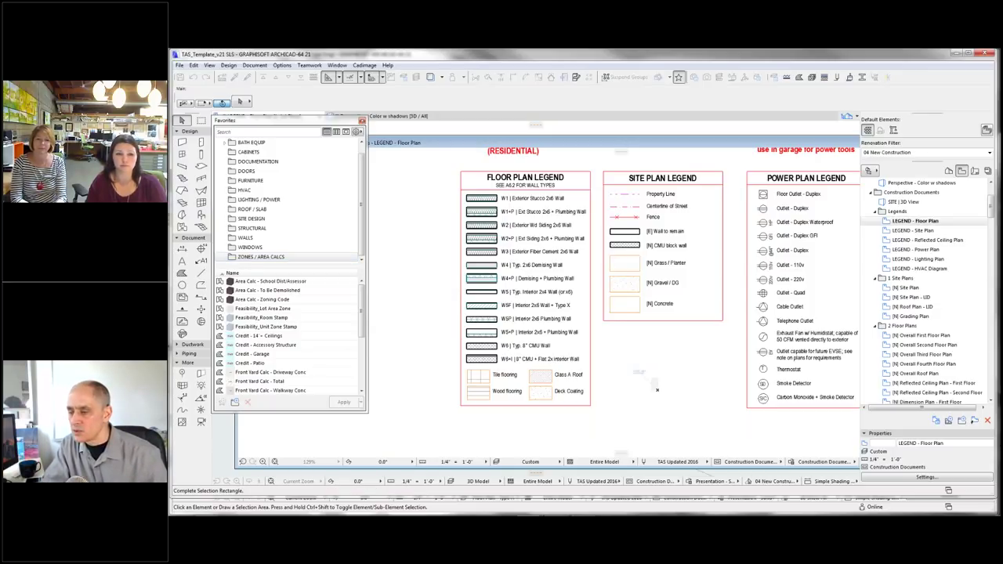
pyautogui.press('Escape')
pyautogui.moveTo(603, 373); pyautogui.dragTo(609, 374, button='middle')
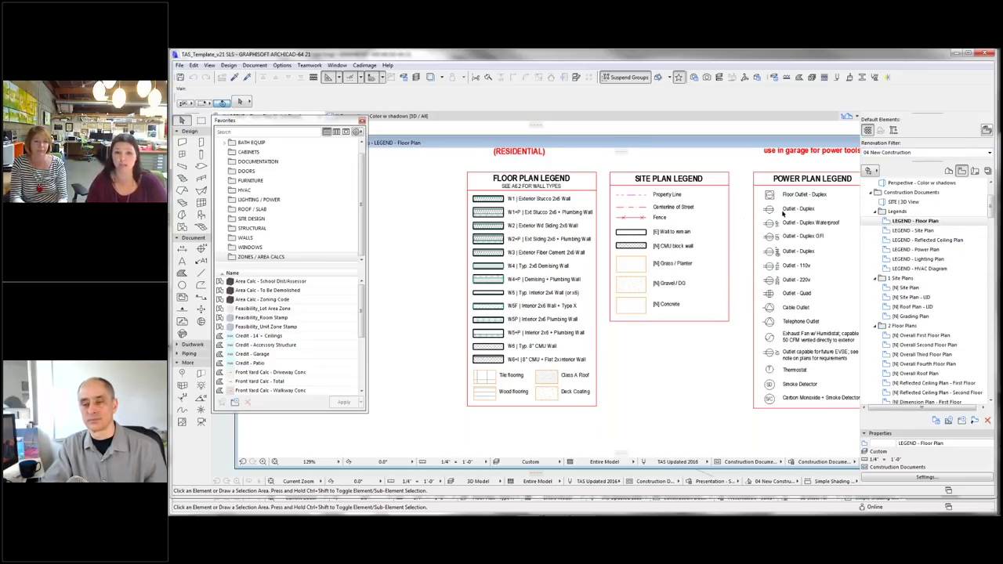
# - Look over the available renovation filters, and keep 04 New Construction
pyautogui.click(902, 152)
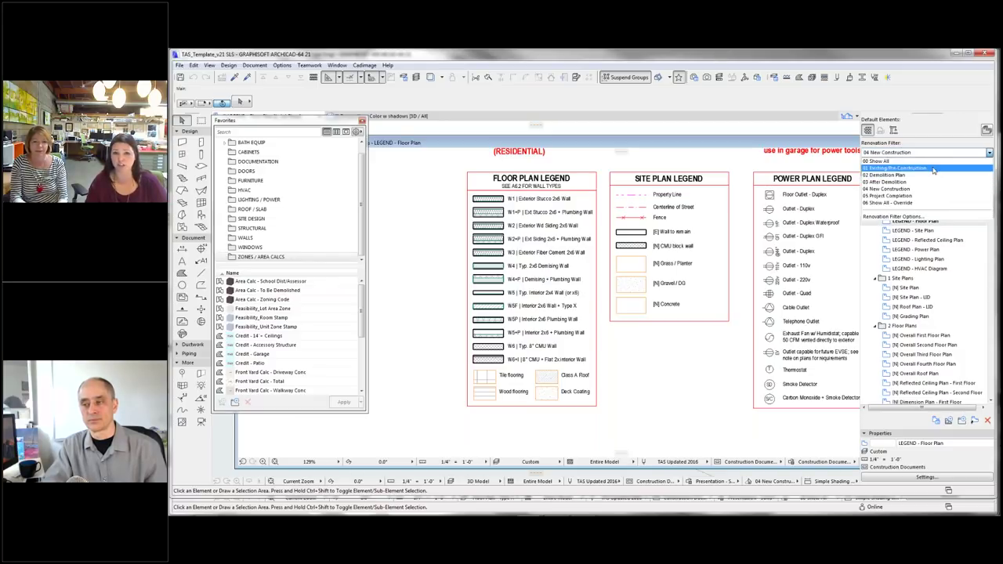
pyautogui.click(934, 192)
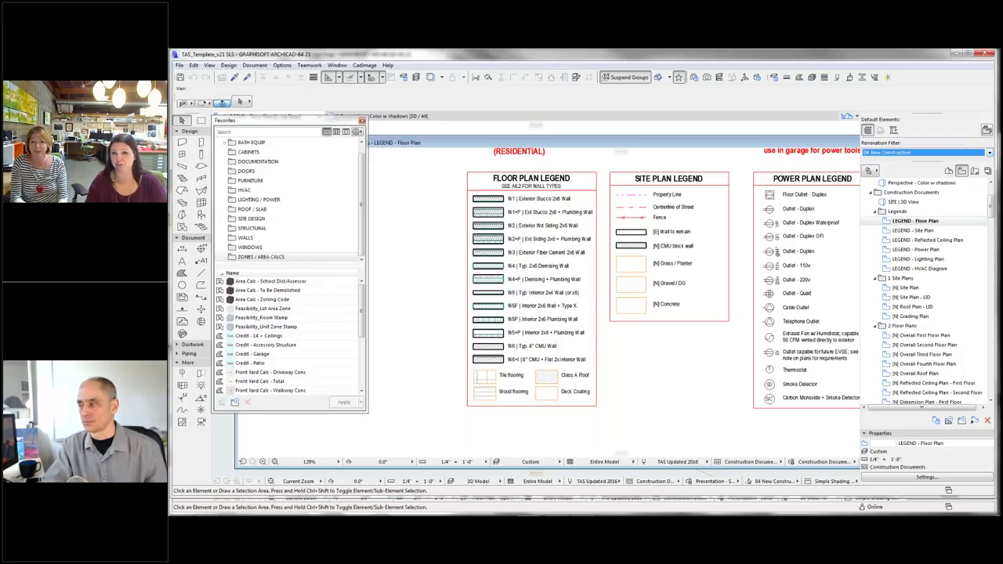
pyautogui.click(707, 340)
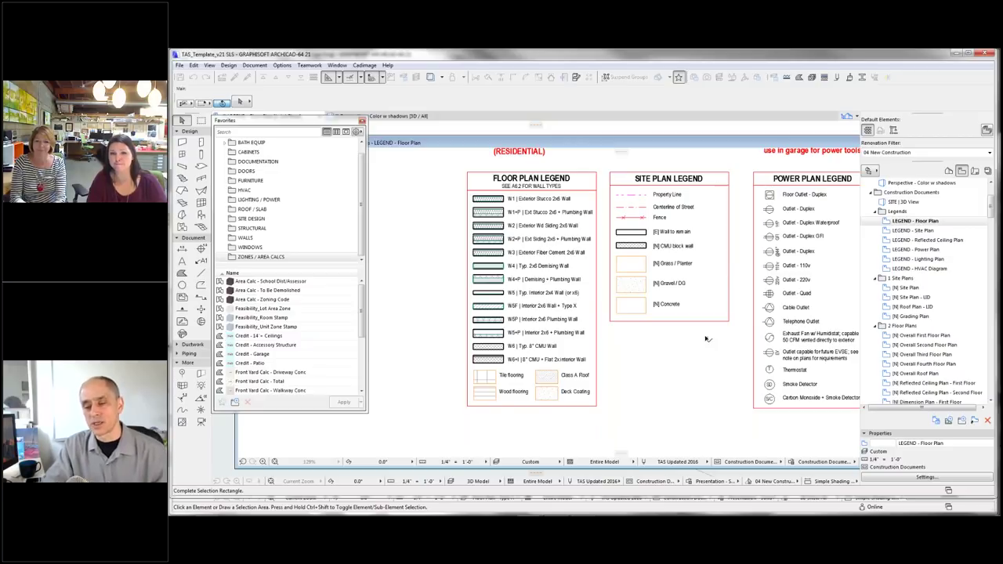
pyautogui.click(707, 339)
pyautogui.click(707, 339)
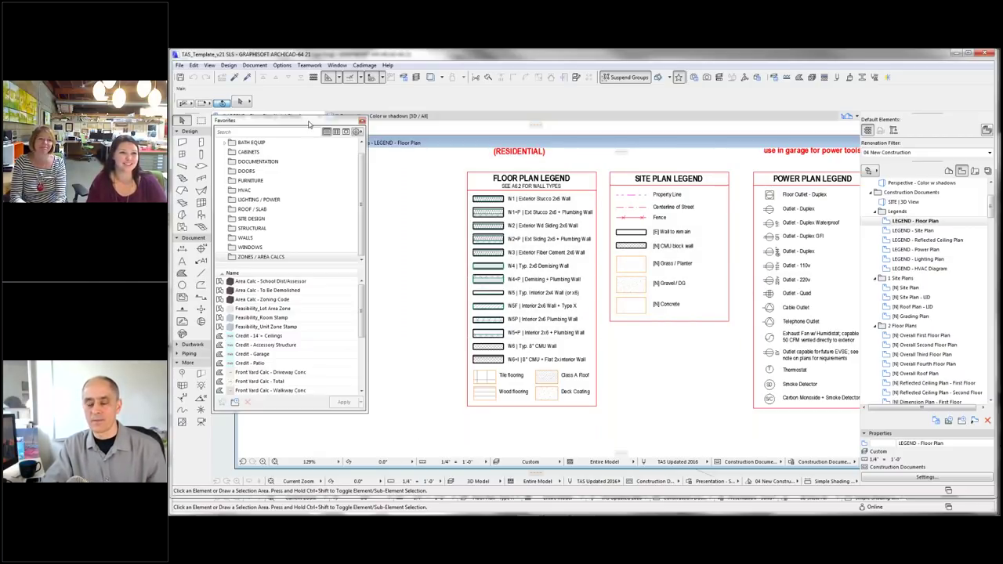
# - Move the Favorites palette aside, and examine the layer combinations and layer names in the Layer Settings
pyautogui.moveTo(310, 123); pyautogui.dragTo(356, 151)
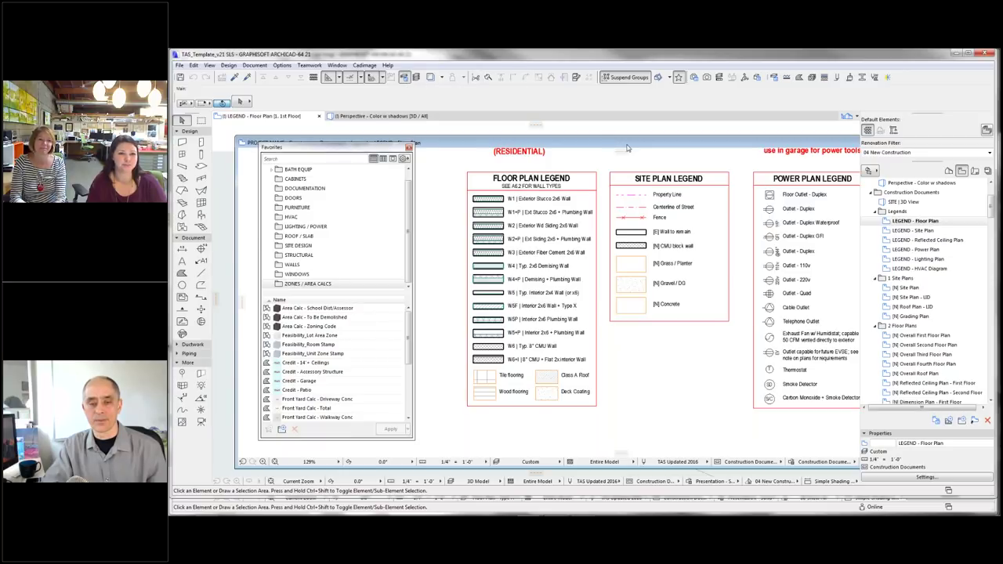
pyautogui.hotkey('ctrl', 'l')
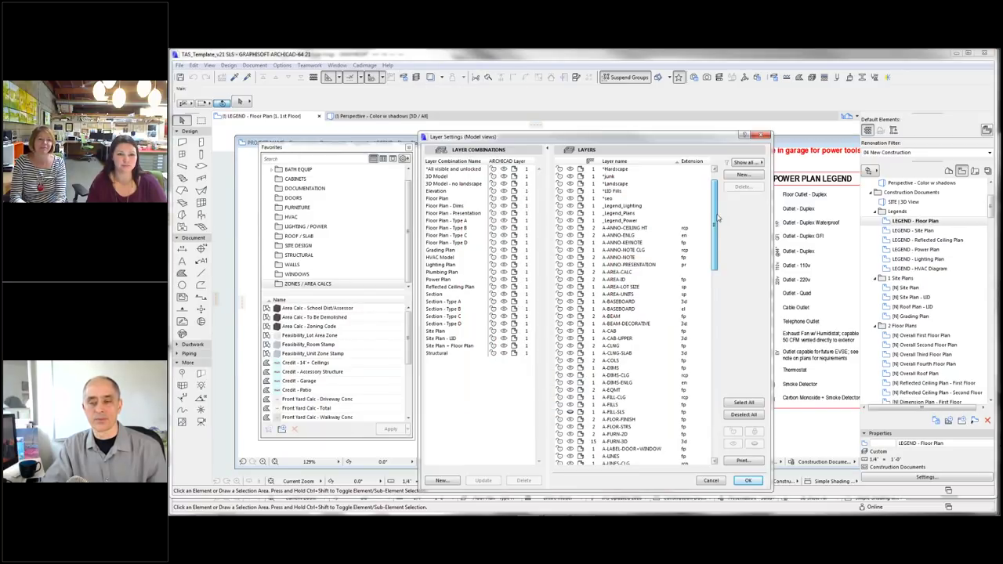
pyautogui.moveTo(715, 243); pyautogui.dragTo(717, 329)
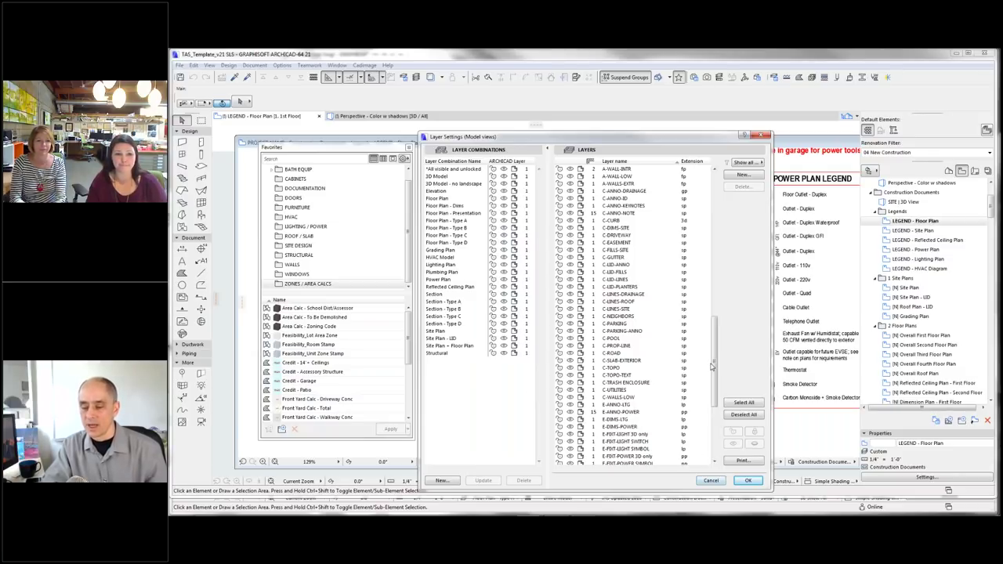
# - Look through the layer list back up to the ARCHICAD Layer, and close the Layer Settings
pyautogui.moveTo(715, 362); pyautogui.dragTo(727, 249)
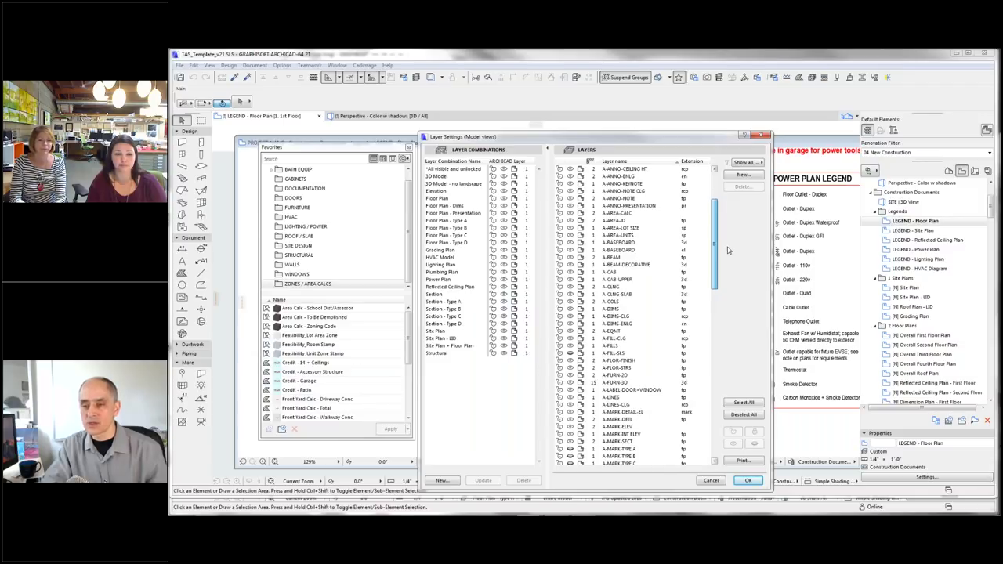
pyautogui.moveTo(715, 265); pyautogui.dragTo(717, 239)
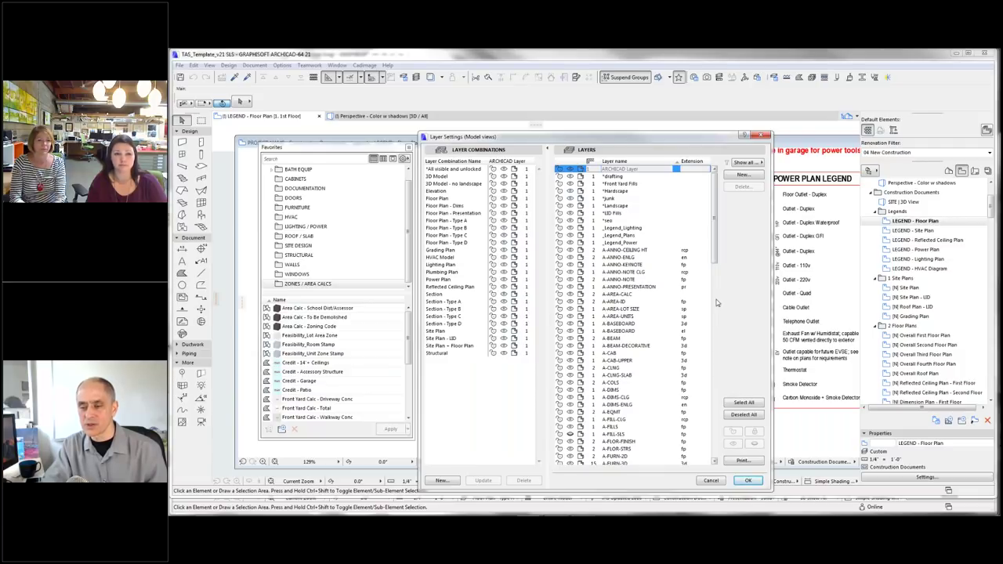
pyautogui.moveTo(716, 259); pyautogui.dragTo(802, 276)
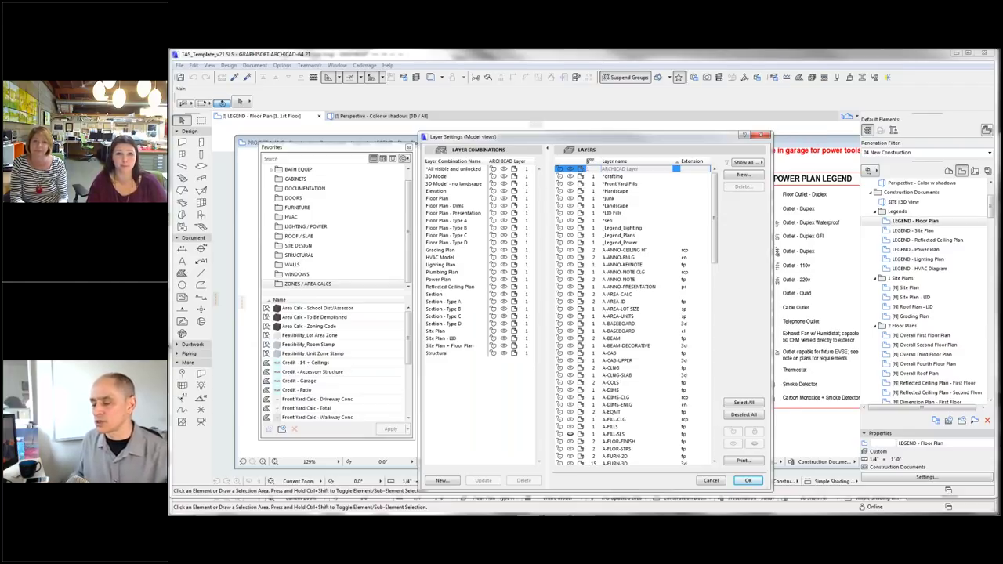
pyautogui.click(768, 135)
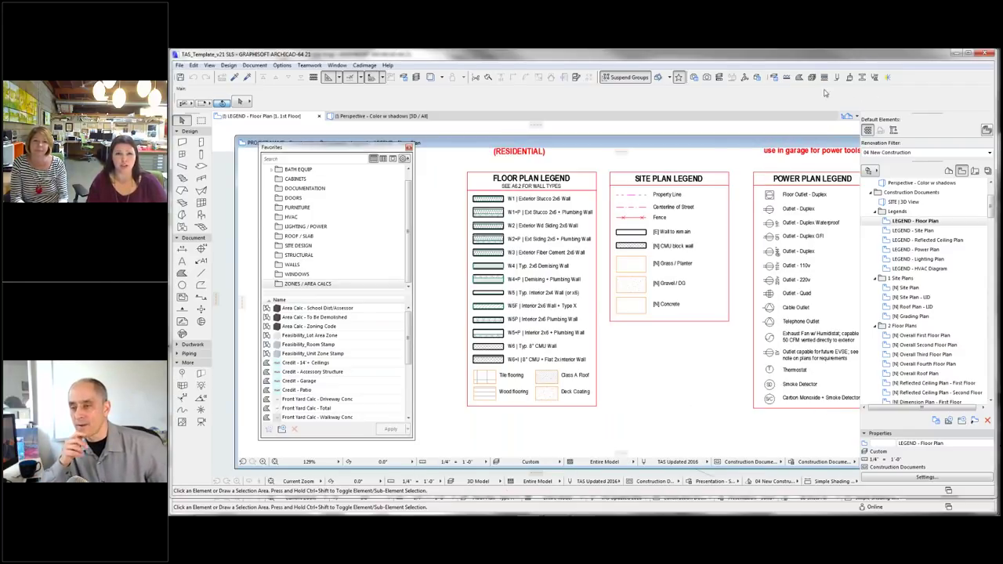
# - Open the Profile Manager and look through the list of available complex profiles, keeping Custom
pyautogui.click(863, 77)
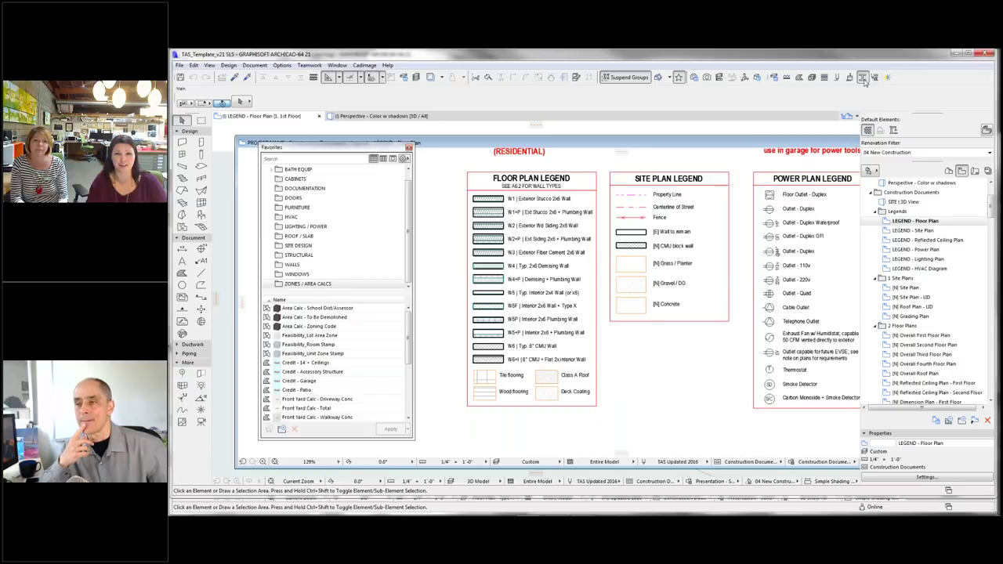
pyautogui.click(378, 174)
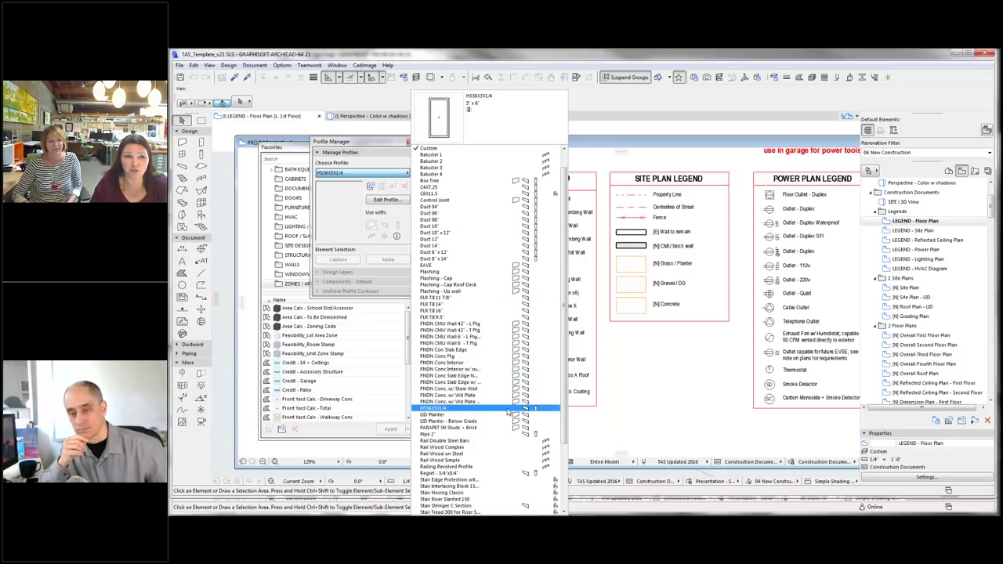
pyautogui.scroll(-2, 507, 413)
pyautogui.scroll(-2, 507, 412)
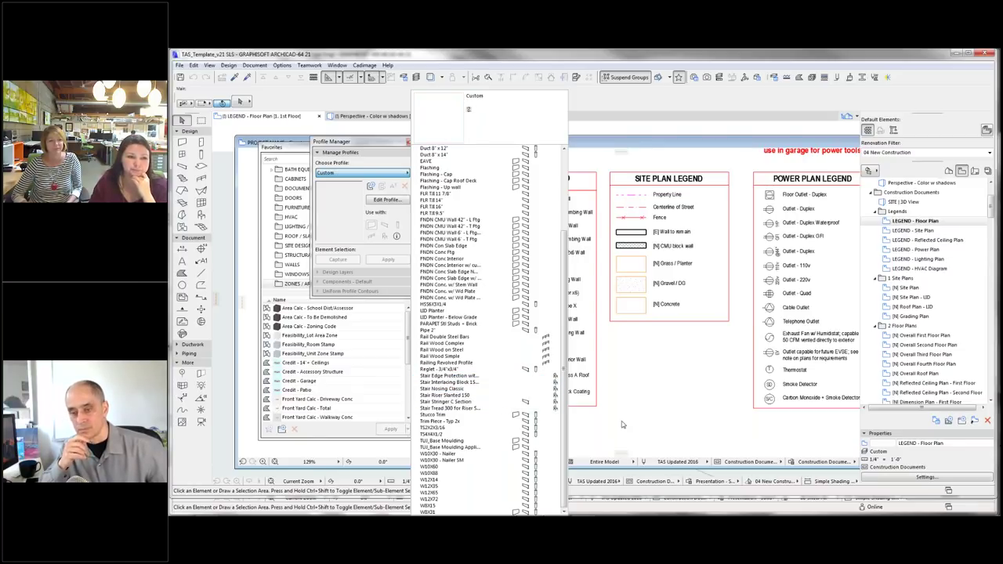
pyautogui.click(700, 416)
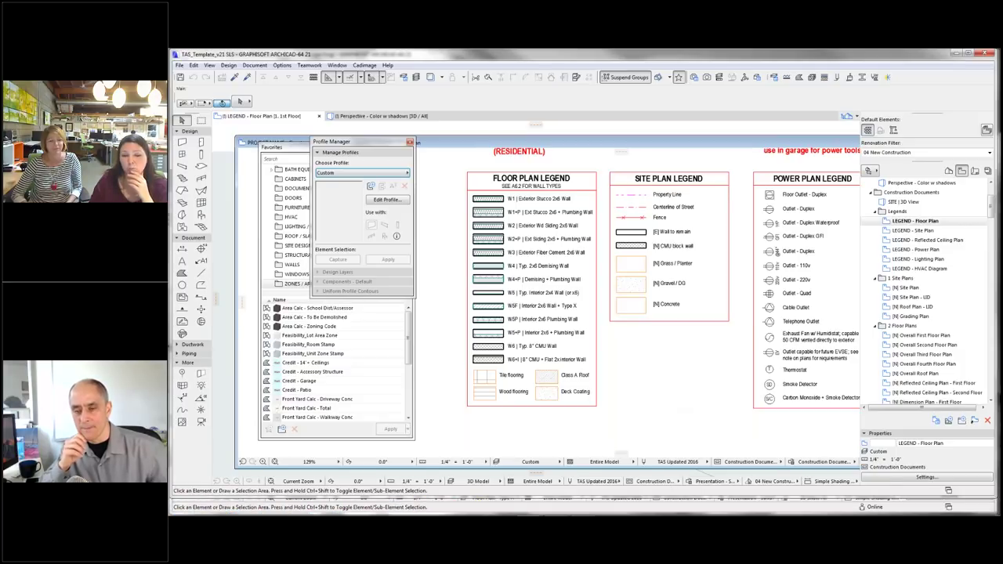
# - Switch to the LGP_180404_DD project window and look over its unit-type stories in the Project Map
pyautogui.moveTo(520, 499)
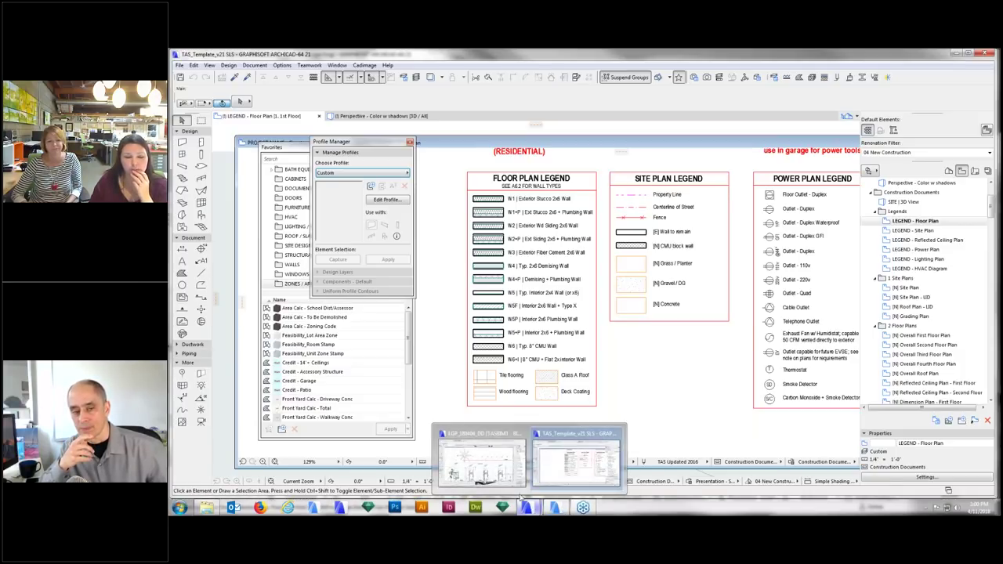
pyautogui.click(487, 470)
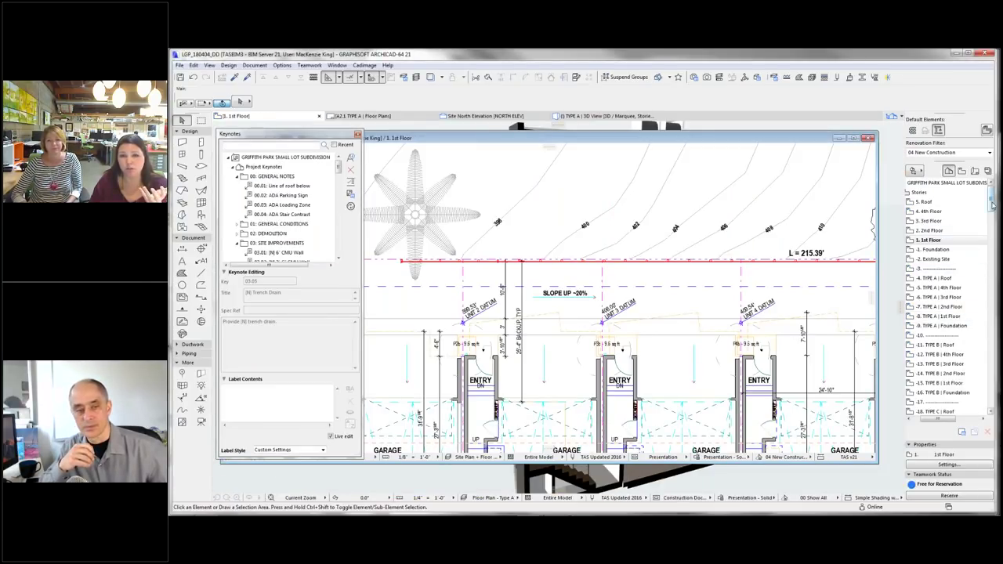
pyautogui.scroll(-1, 992, 205)
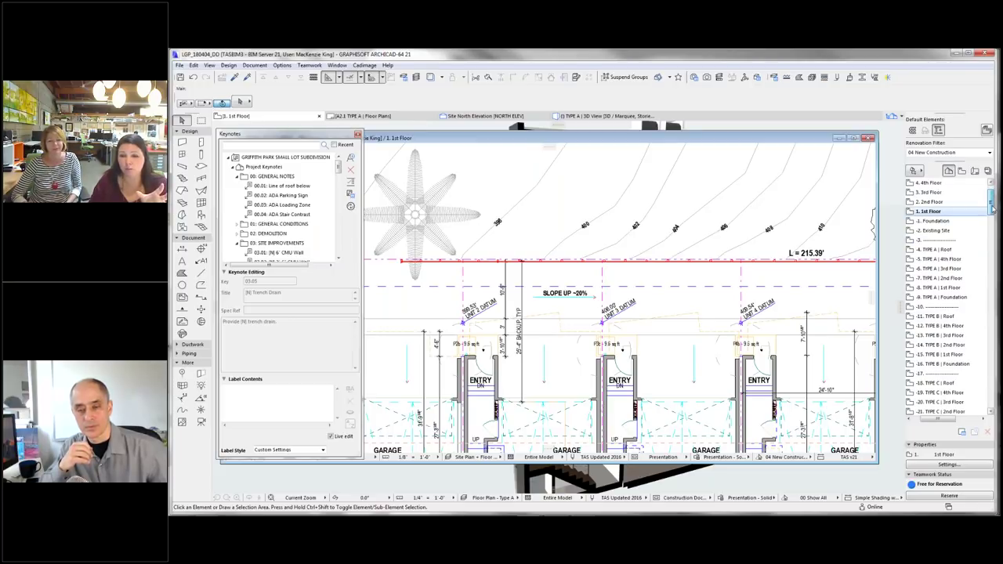
pyautogui.scroll(-3, 974, 292)
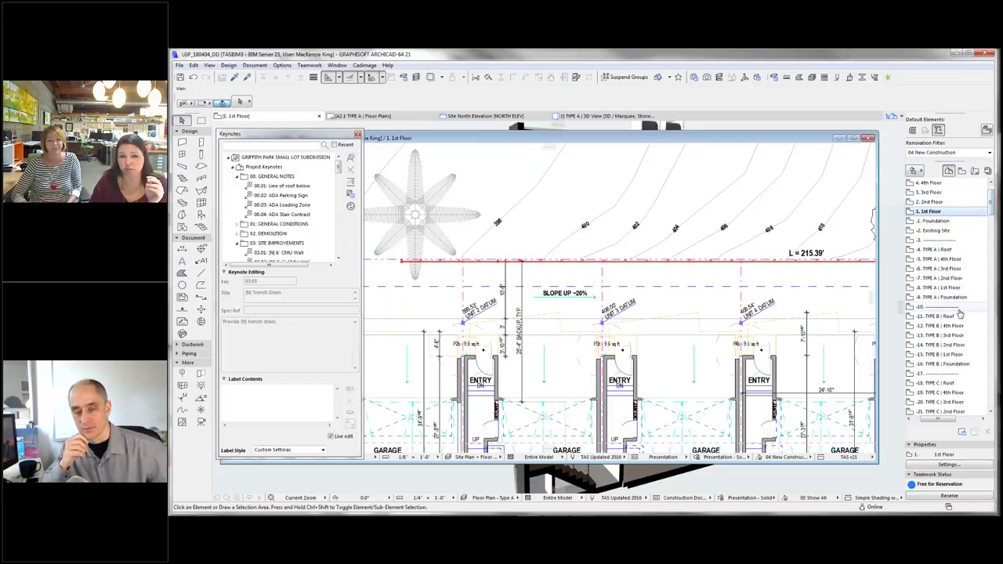
# - Open the TYPE A | 3D HVAC/Structural view from the View Map and examine the framing model from above and below
pyautogui.click(962, 170)
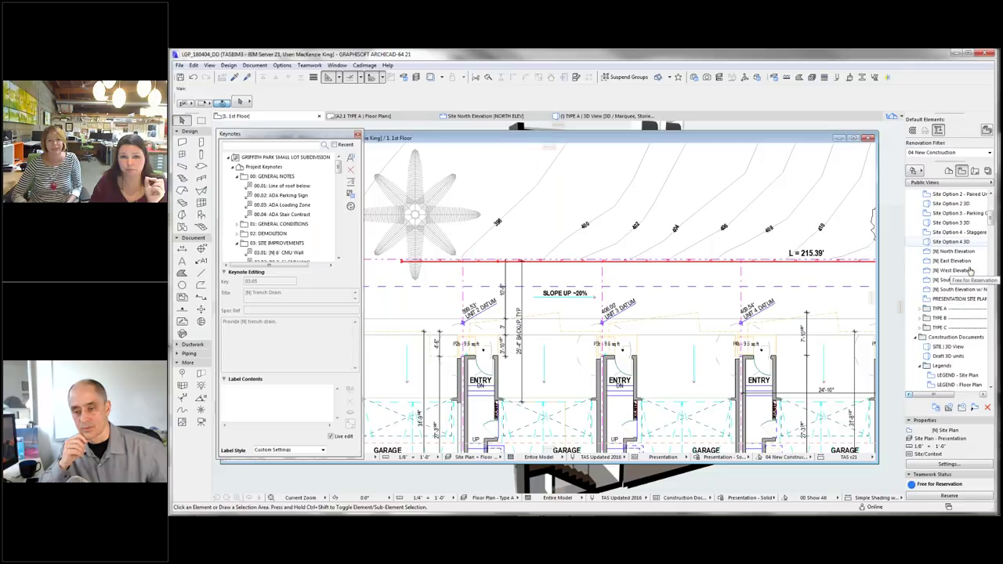
pyautogui.scroll(-6, 972, 338)
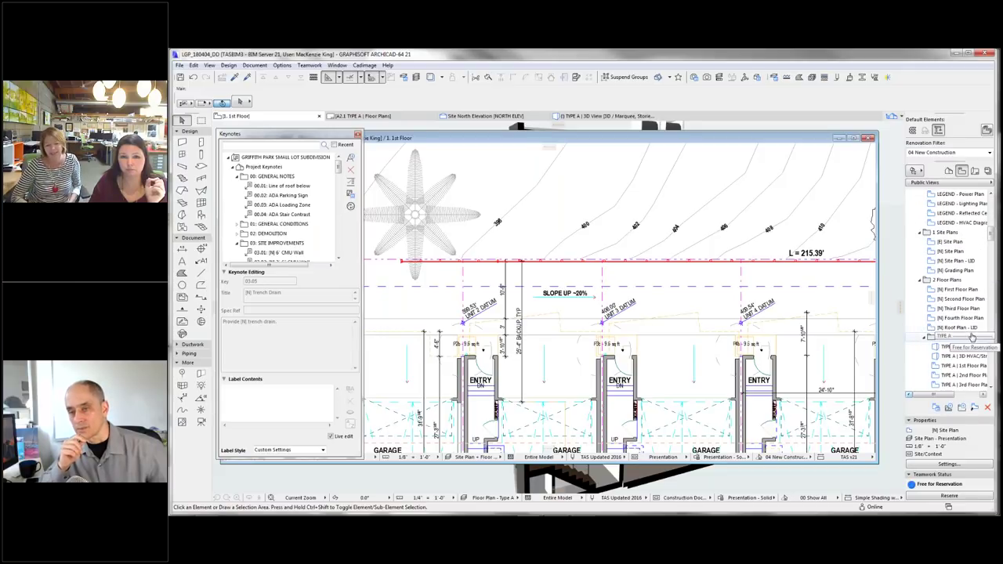
pyautogui.scroll(-1, 972, 334)
pyautogui.doubleClick(970, 328)
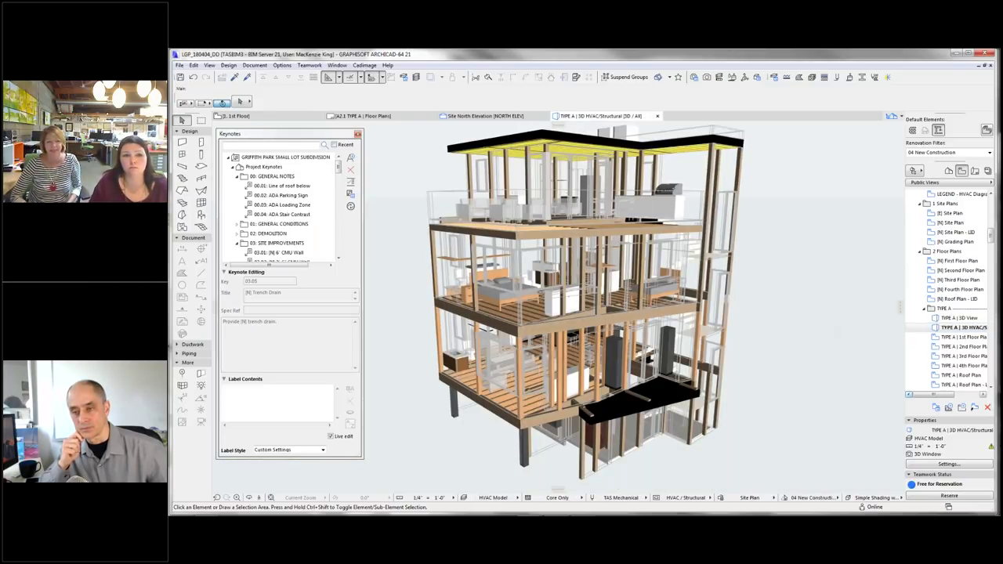
pyautogui.keyDown('shift'); pyautogui.moveTo(706, 338); pyautogui.dragTo(761, 336, button='middle'); pyautogui.keyUp('shift')
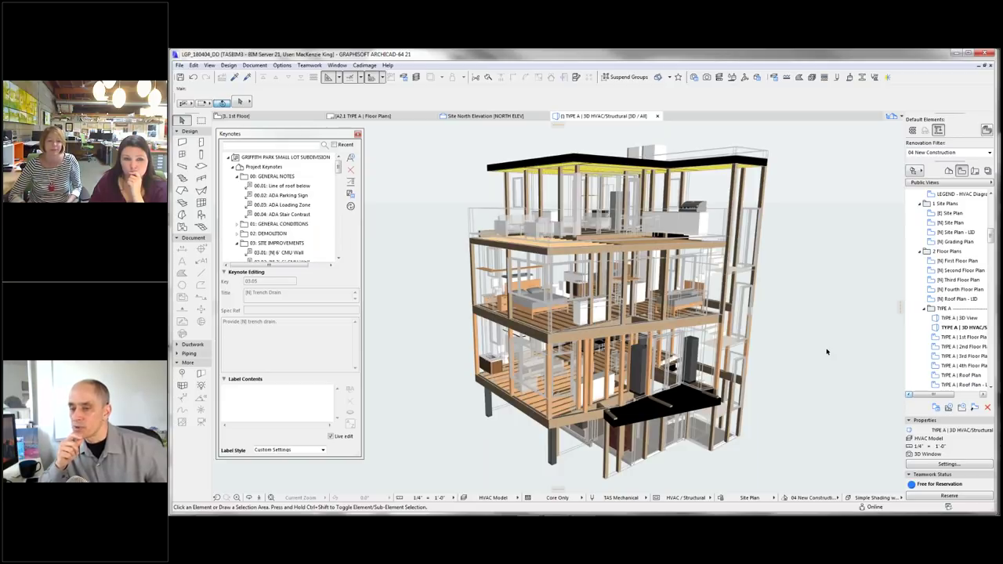
pyautogui.keyDown('shift'); pyautogui.moveTo(827, 352); pyautogui.dragTo(806, 342, button='middle'); pyautogui.keyUp('shift')
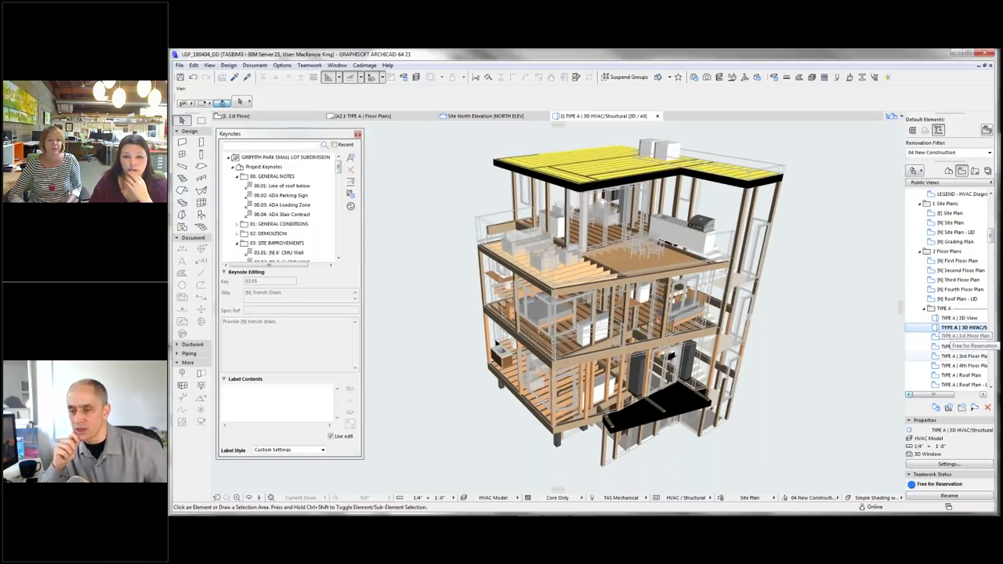
# - Open the HVAC/Structural view's settings and examine its layer combination, structure display and pen set options
pyautogui.click(945, 465)
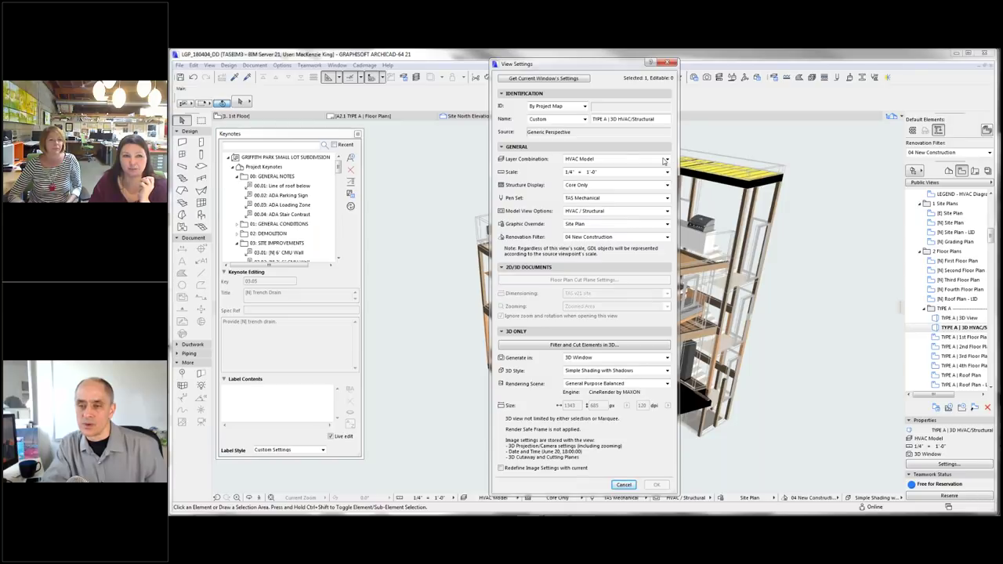
pyautogui.click(667, 159)
pyautogui.click(668, 159)
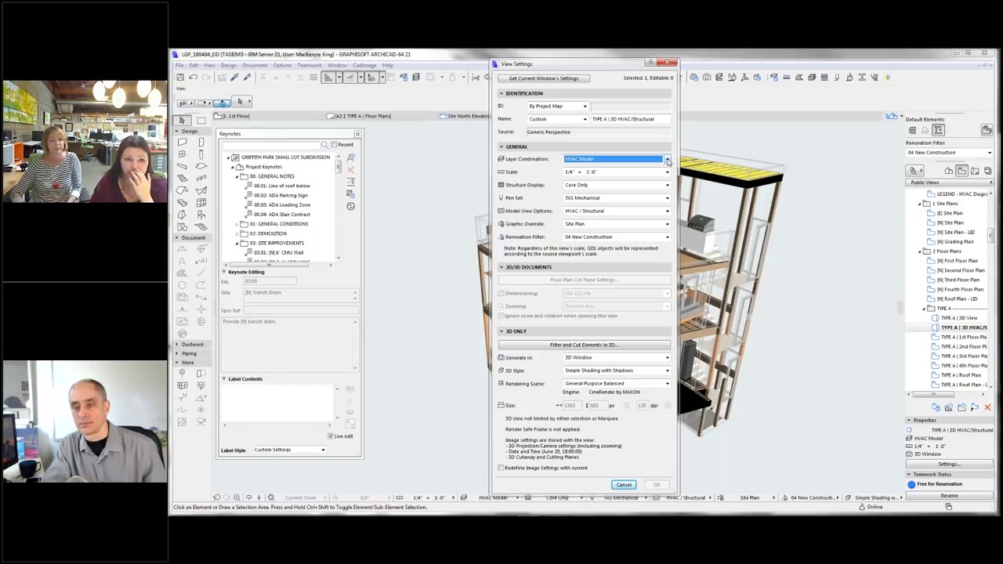
pyautogui.click(668, 186)
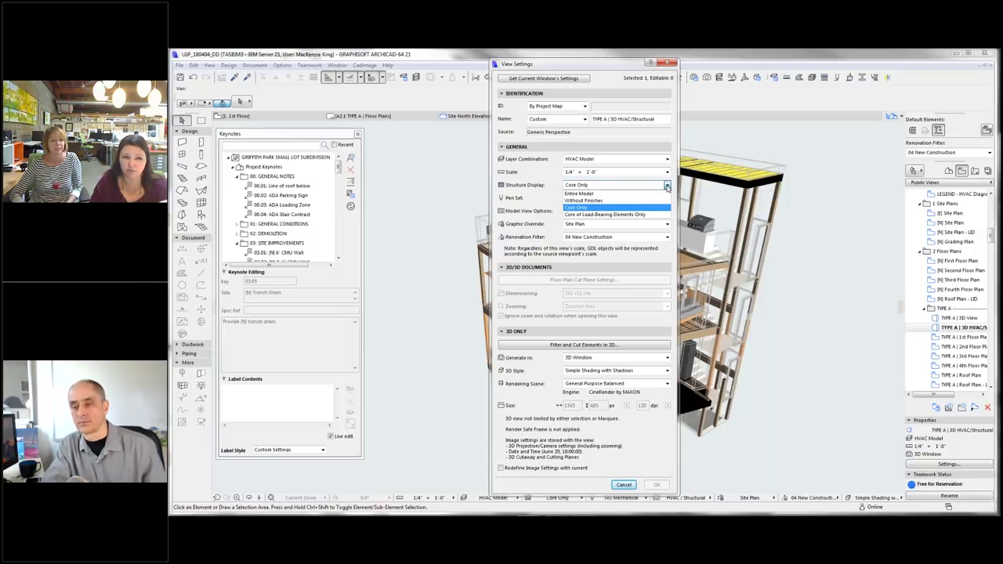
pyautogui.click(667, 185)
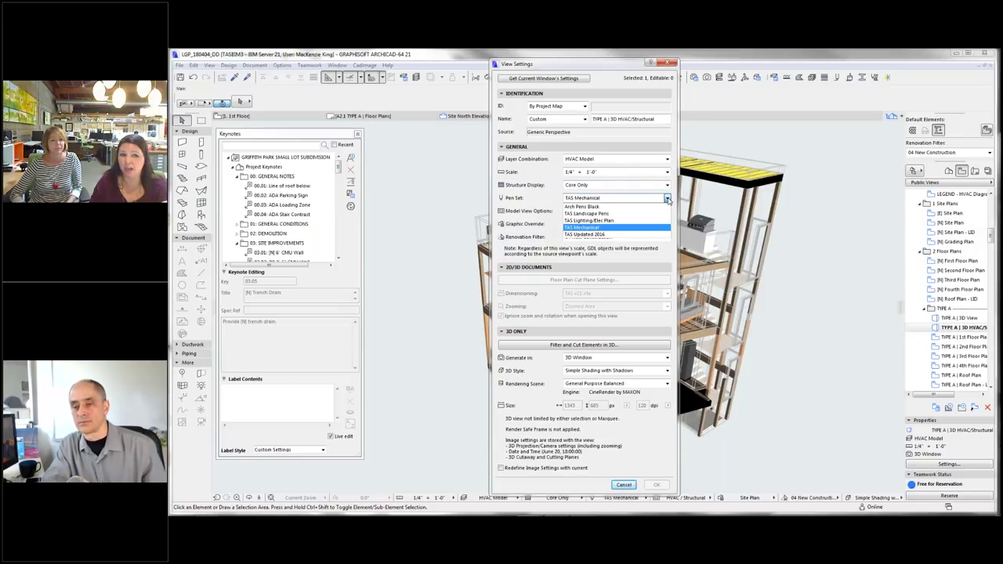
pyautogui.click(668, 201)
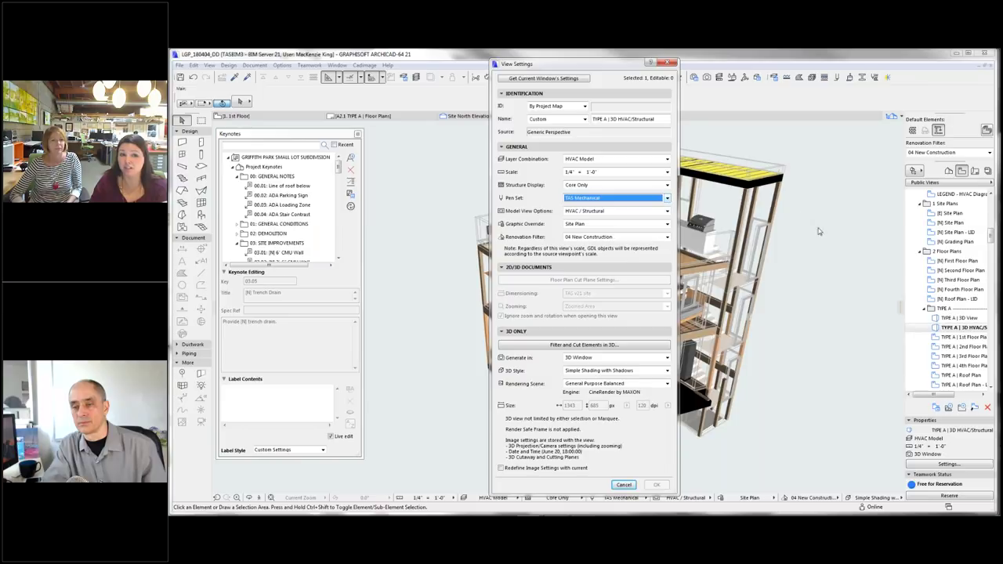
# - Examine the view's model view options and graphic override choices, and leave the View Settings without changes
pyautogui.click(667, 212)
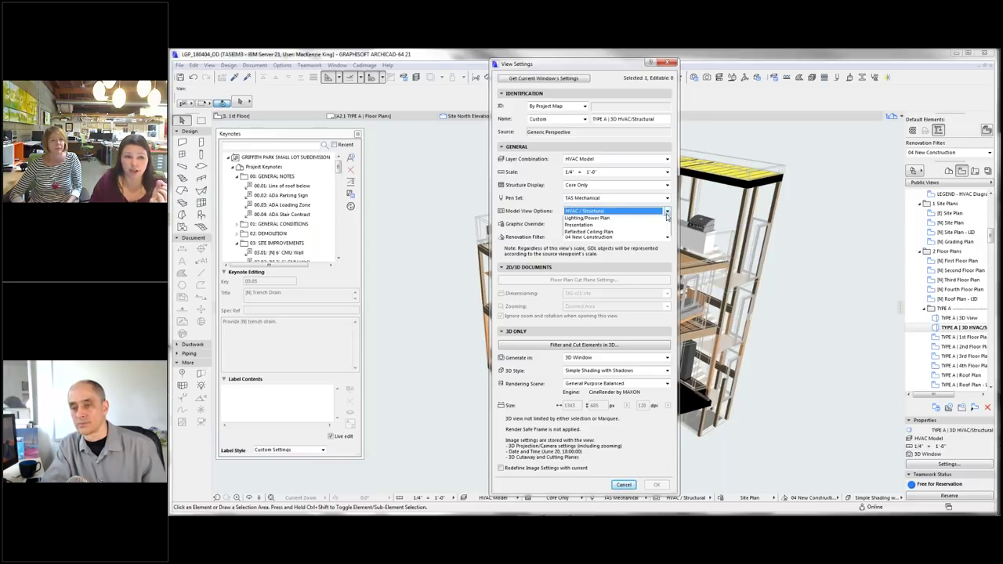
pyautogui.click(667, 213)
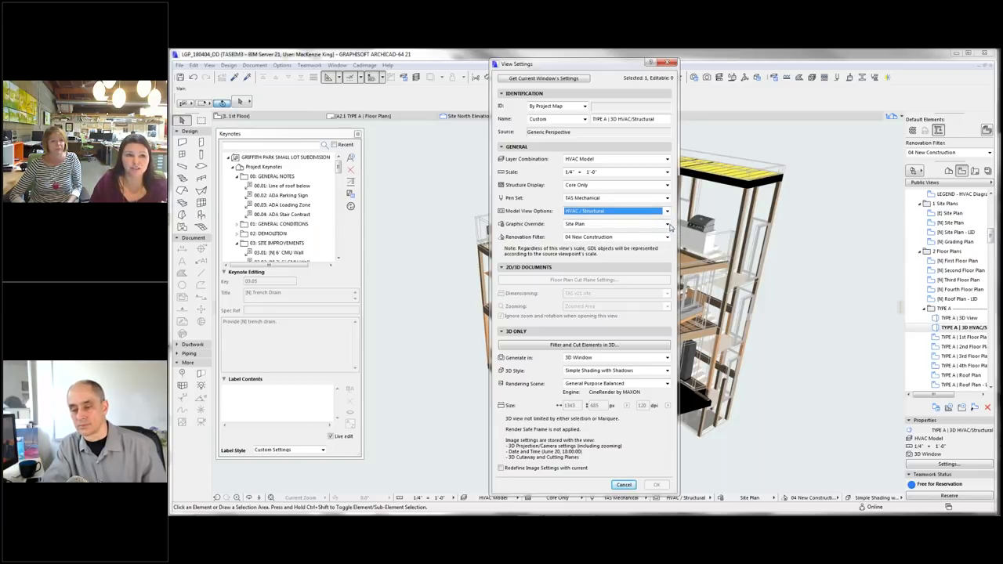
pyautogui.click(667, 225)
pyautogui.click(667, 224)
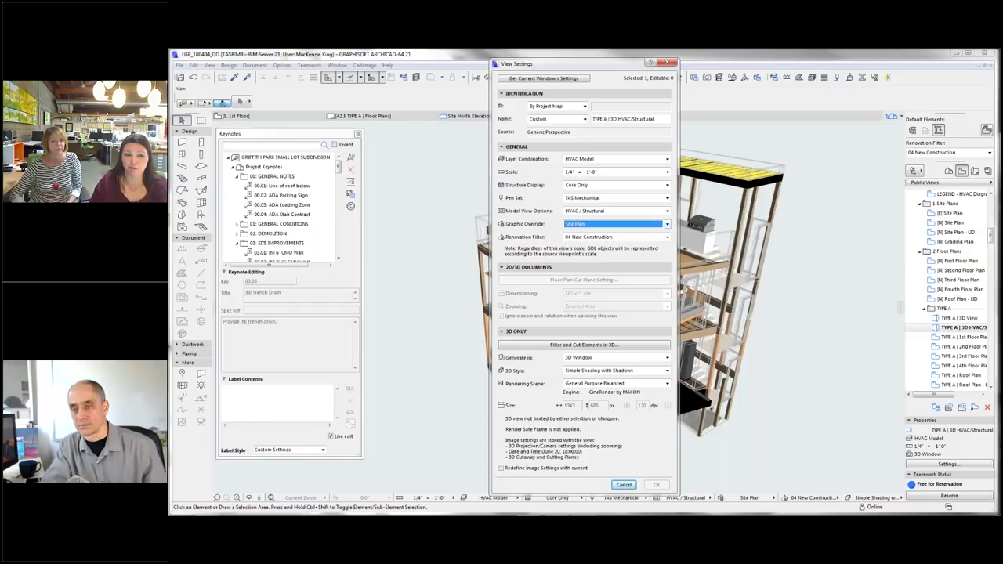
pyautogui.click(623, 485)
# - Open the Layer Settings for the HVAC Model combination and sort the layer list so visible layers come first
pyautogui.click(404, 81)
pyautogui.moveTo(715, 255); pyautogui.dragTo(715, 326)
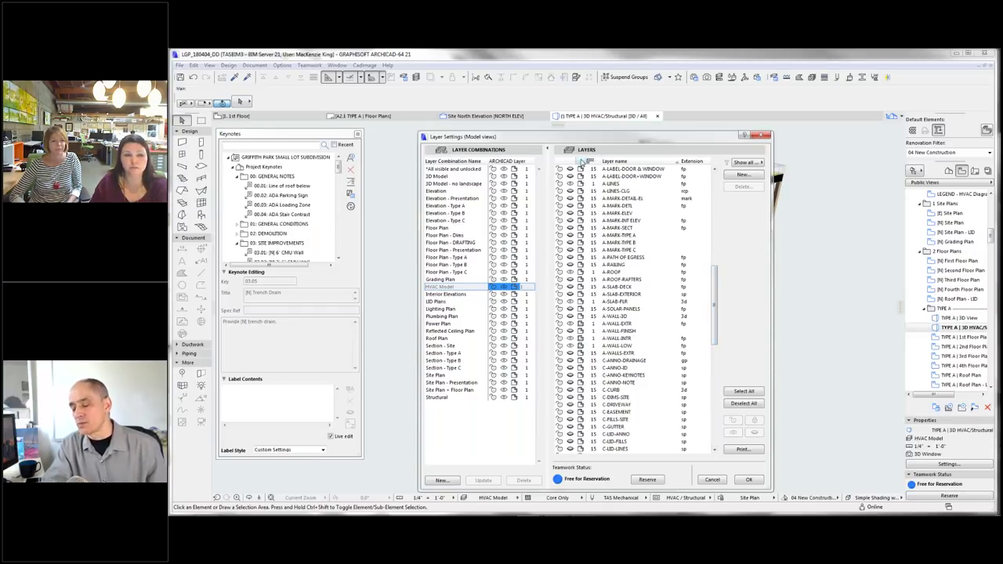
pyautogui.click(582, 160)
pyautogui.moveTo(718, 227); pyautogui.dragTo(729, 431)
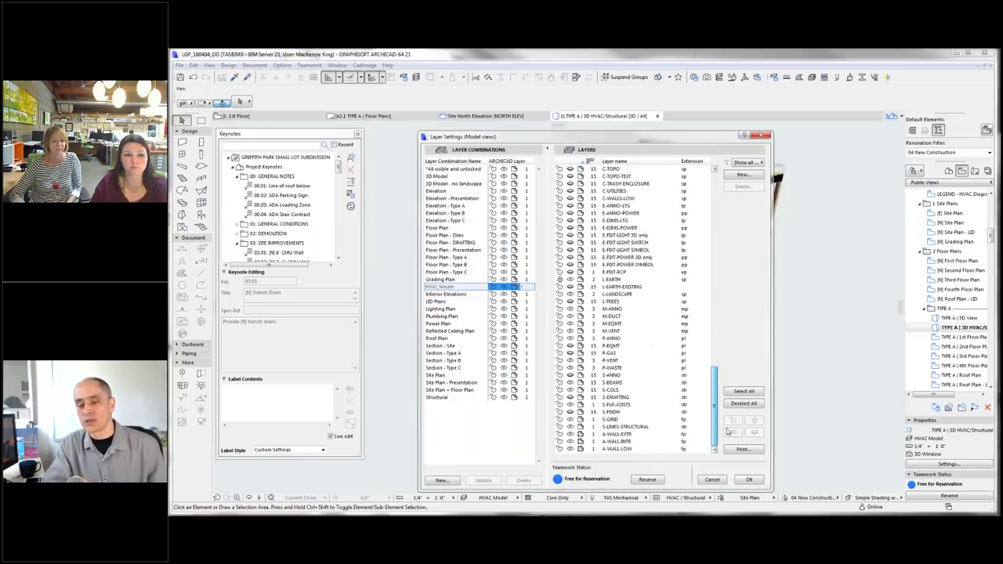
pyautogui.scroll(2, 627, 314)
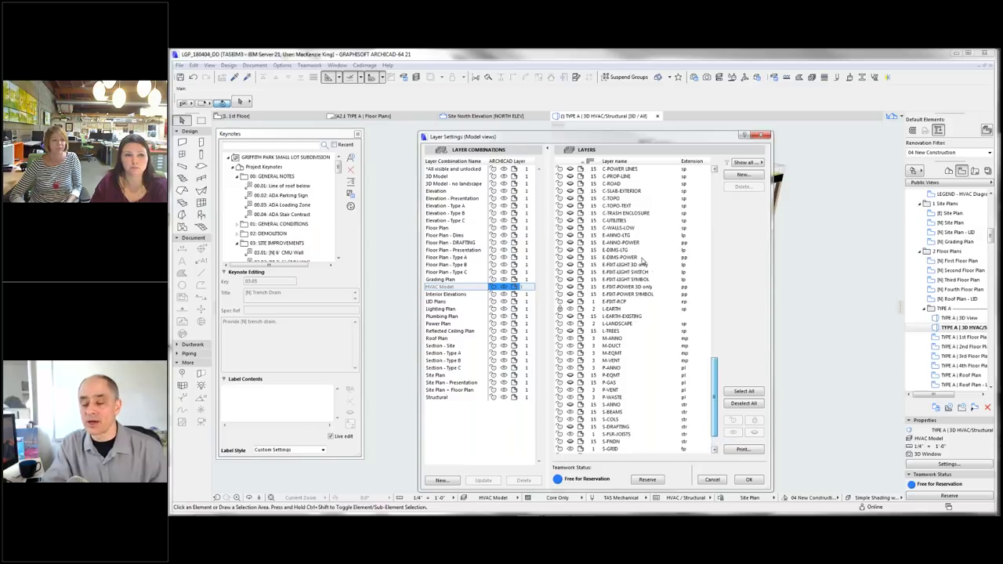
pyautogui.click(560, 161)
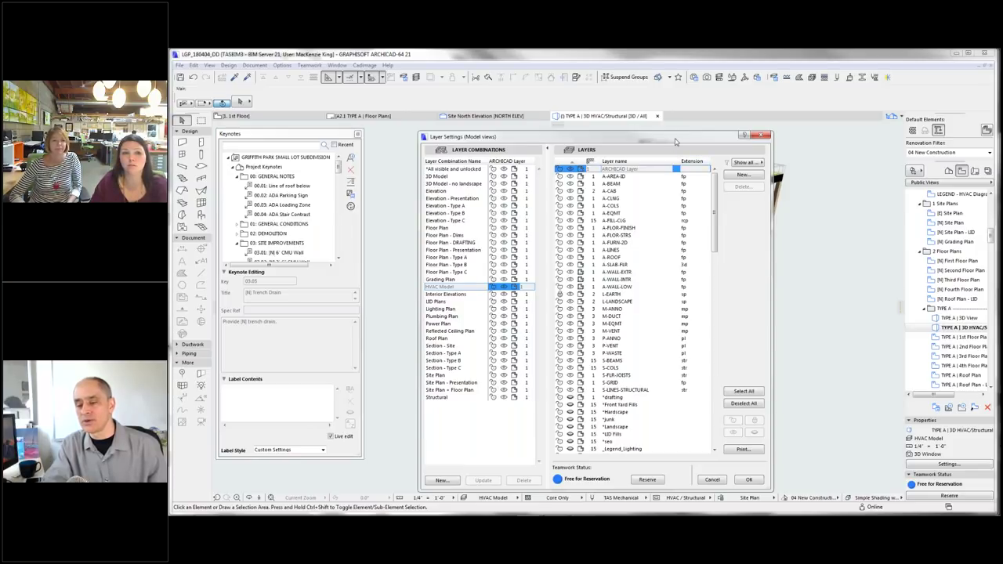
# - Move the Layer Settings aside, check the A-WALL-LOW layer's intersection group across the layer combinations, and cancel the dialog
pyautogui.moveTo(676, 142); pyautogui.dragTo(733, 135)
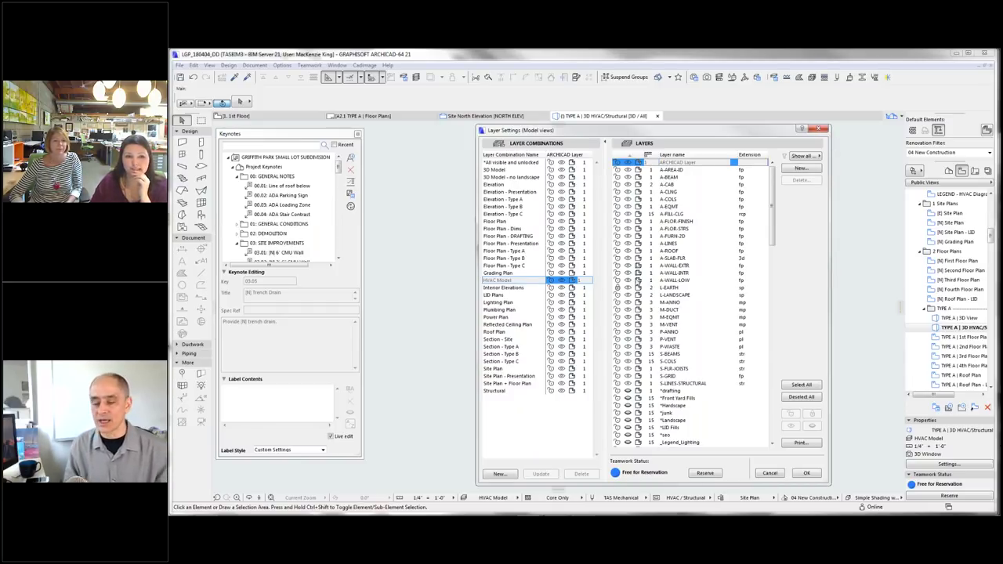
pyautogui.click(638, 281)
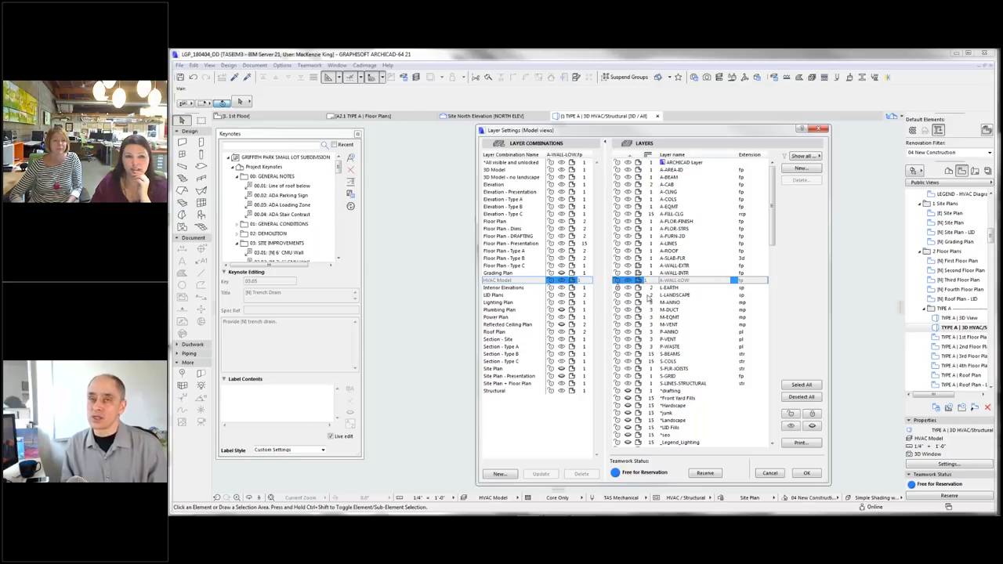
pyautogui.click(769, 475)
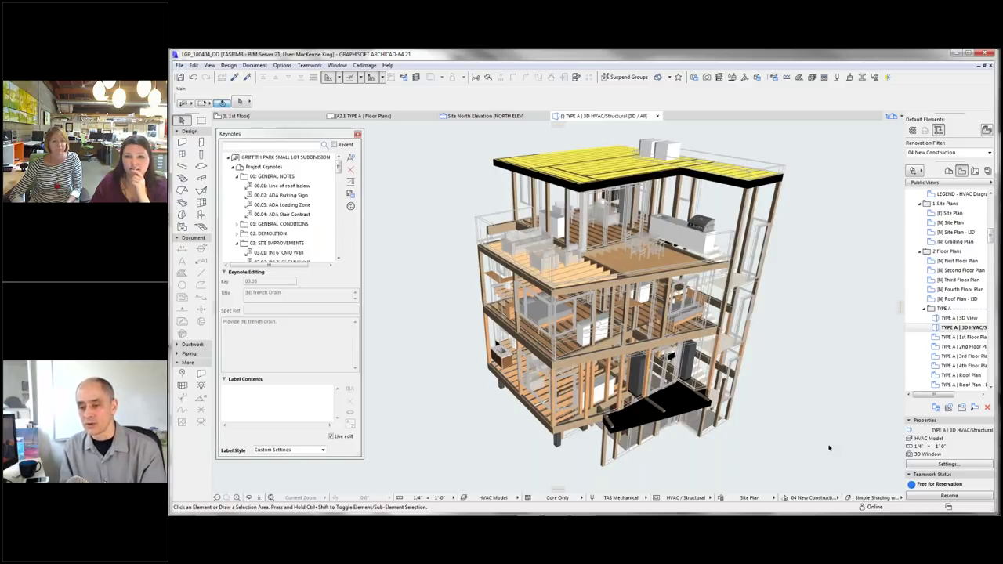
# - View the framing model from a lower angle, and look over the HVAC Model layers once more in the Layer Settings
pyautogui.keyDown('shift'); pyautogui.moveTo(825, 446); pyautogui.dragTo(781, 425, button='middle'); pyautogui.keyUp('shift')
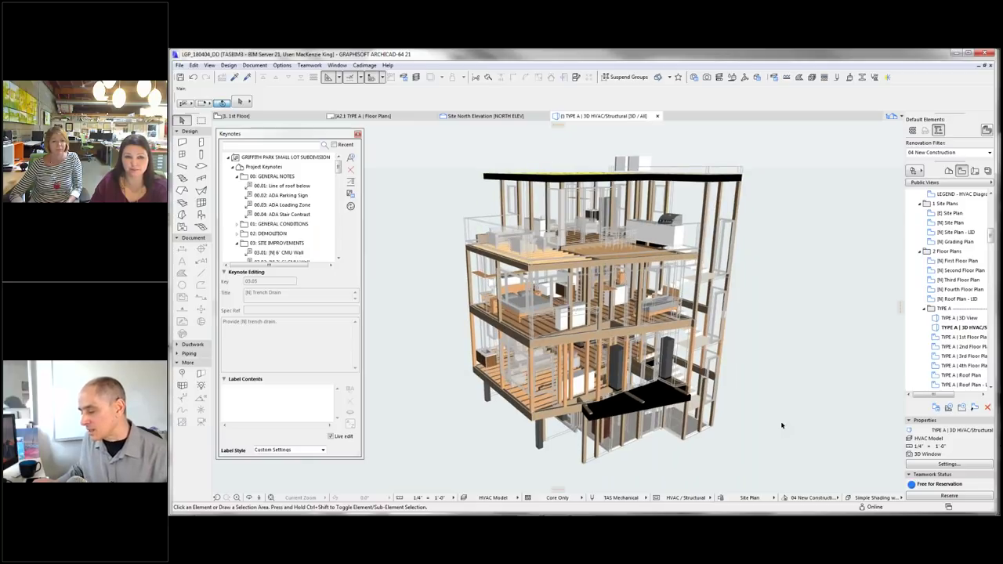
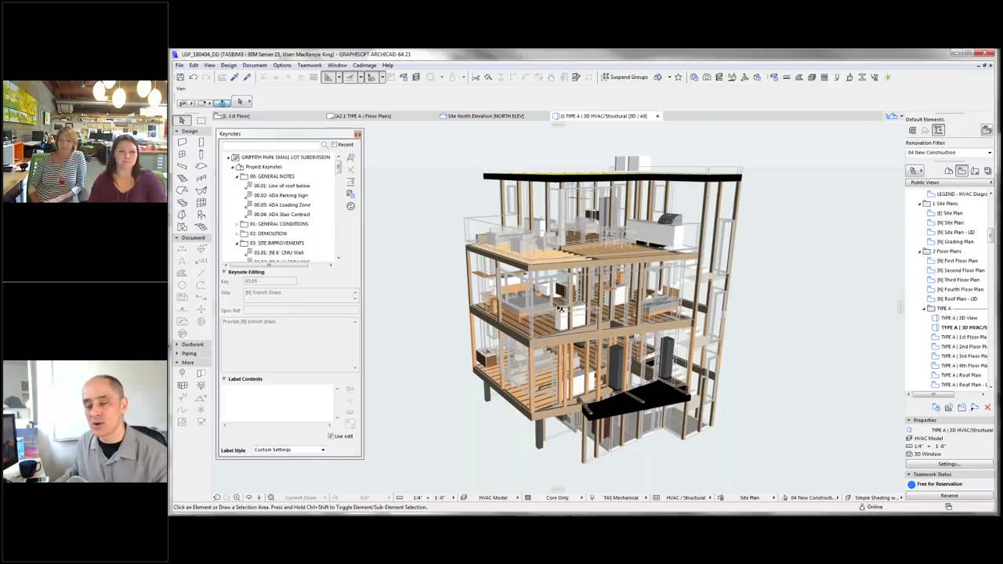
pyautogui.click(404, 78)
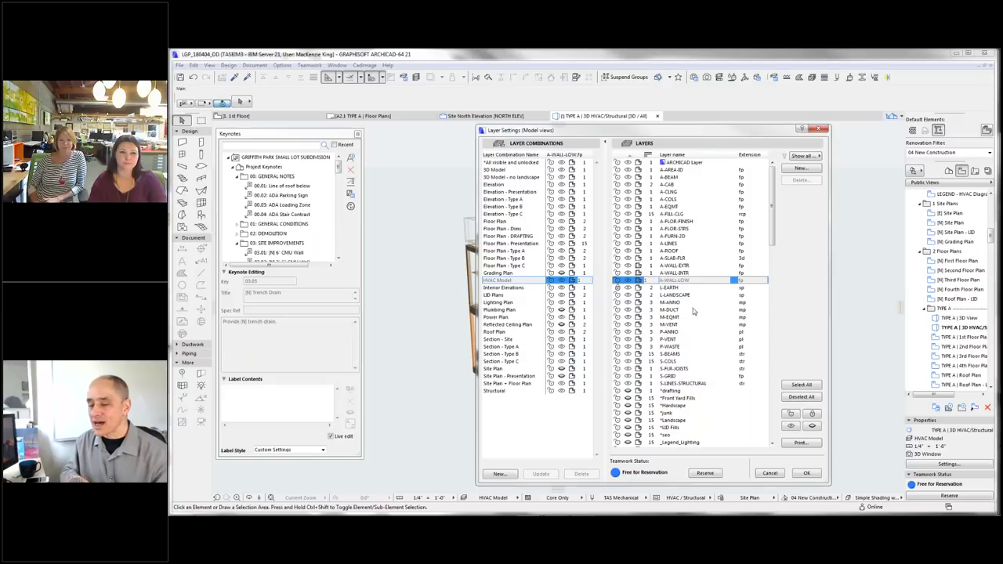
pyautogui.click(816, 475)
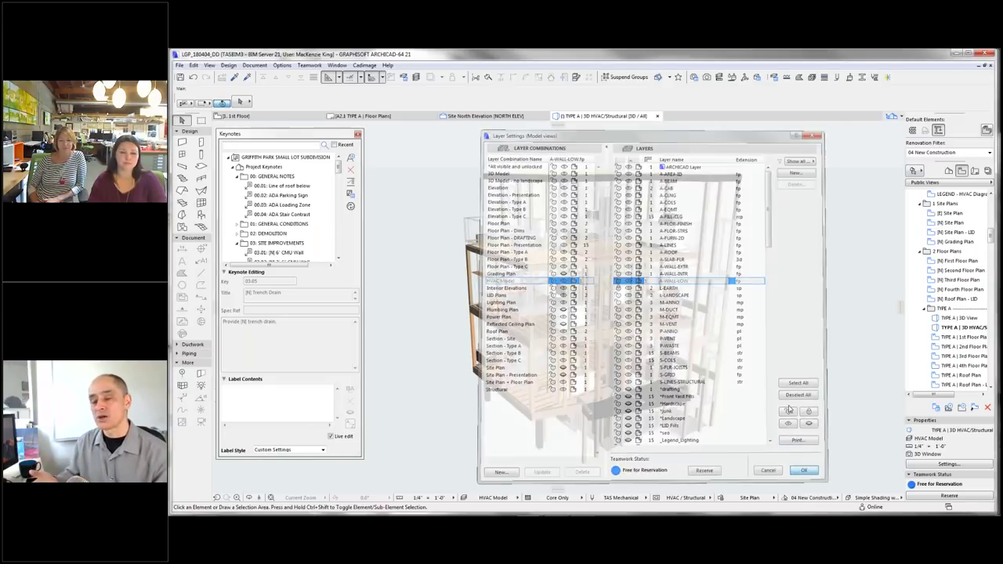